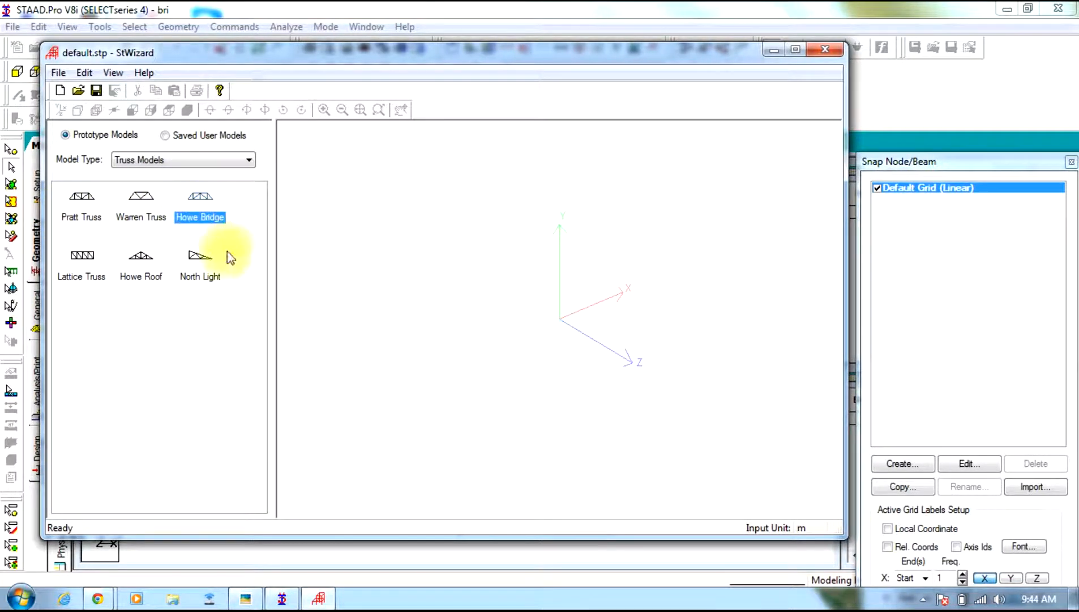
With the reference photo in view, start a Howe Bridge prototype with 8 bays along its length, 4 m height and 4 m width.
left_click(248, 595)
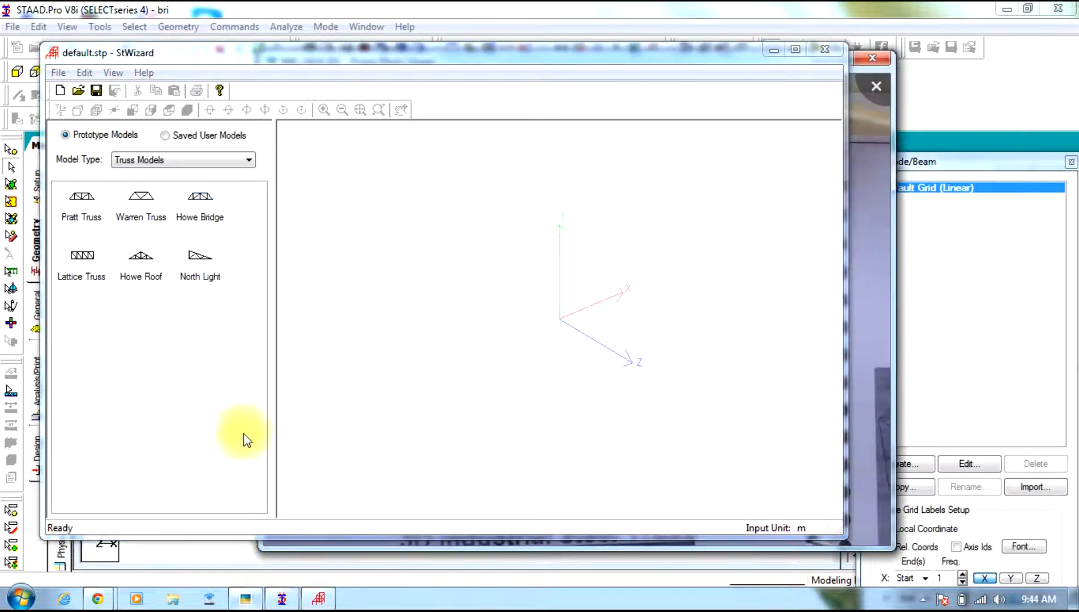
left_click_drag(727, 66, 759, 352)
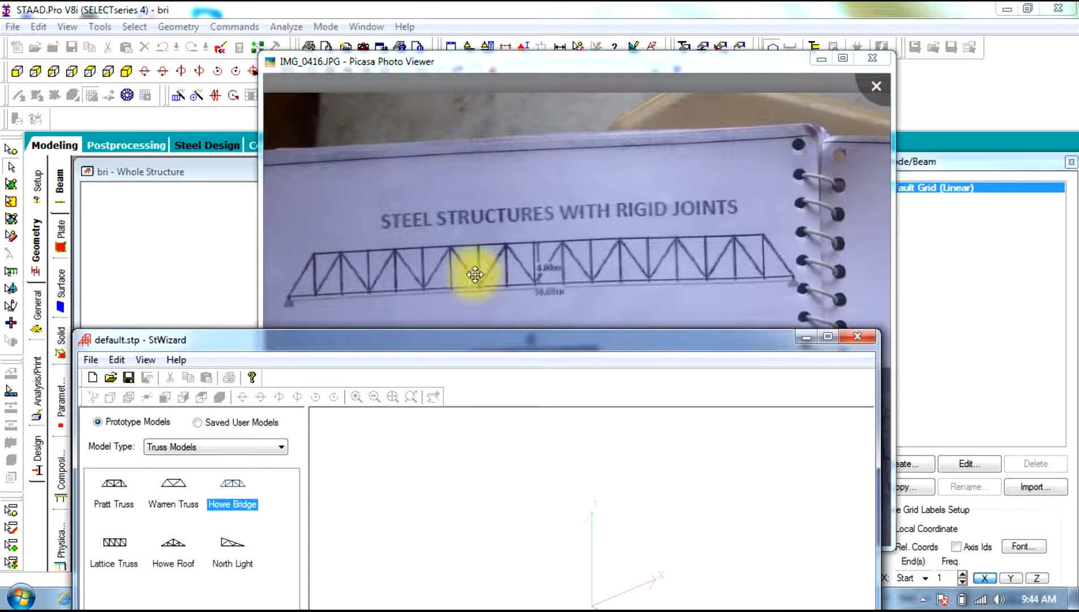
double_click(233, 495)
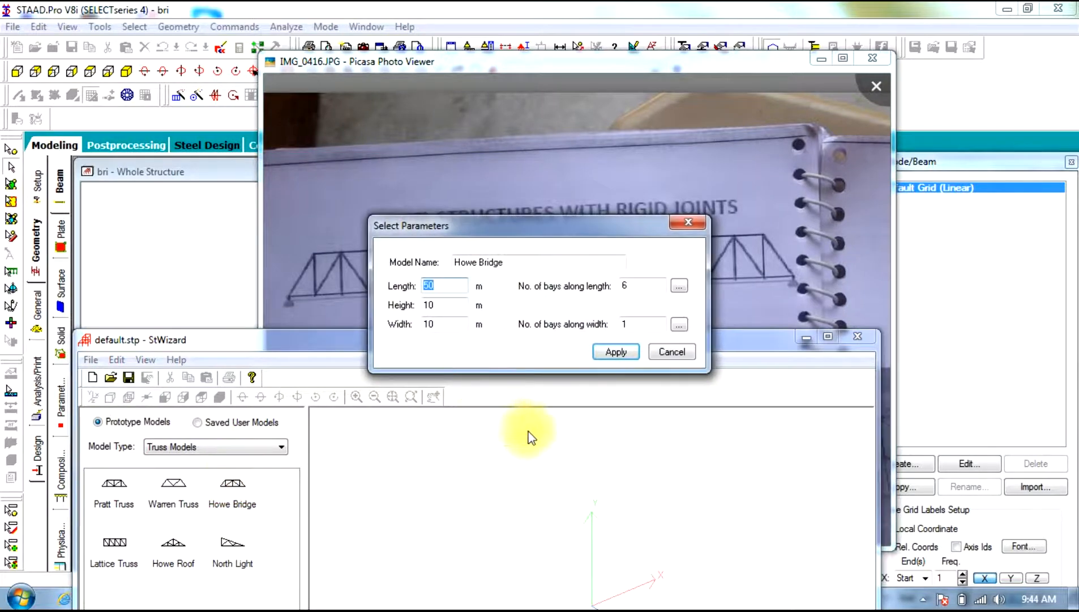
double_click(624, 286)
type("8")
double_click(429, 304)
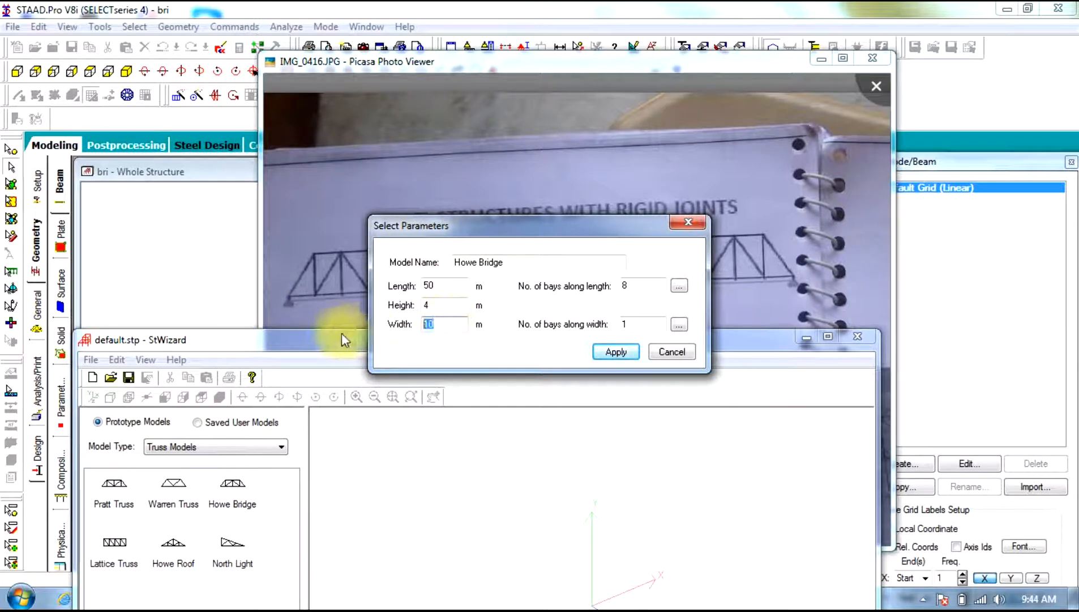
type("4")
left_click(624, 326)
left_click_drag(634, 327, 469, 327)
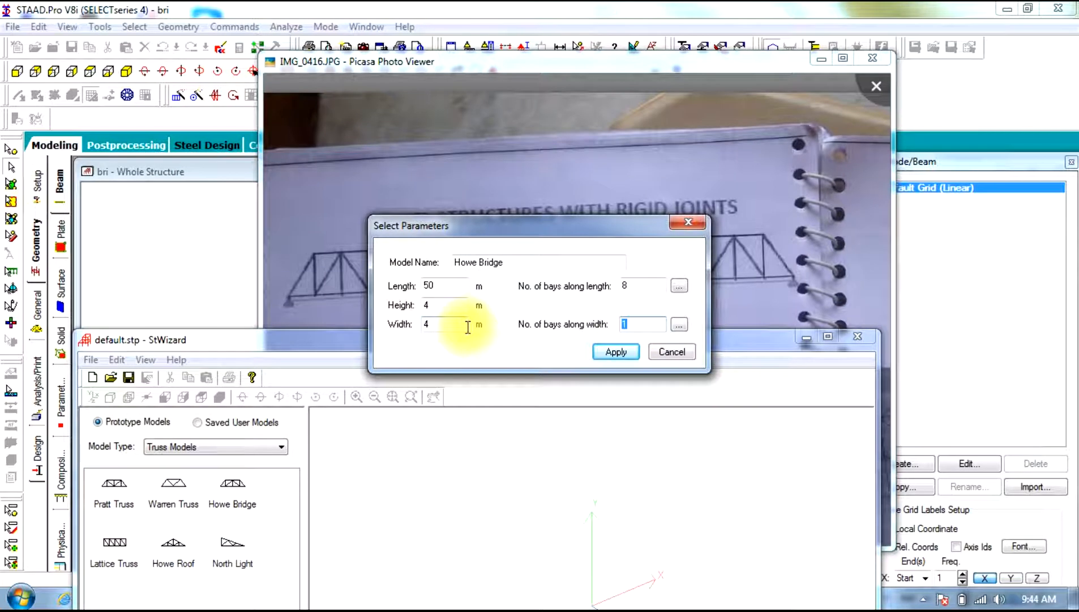
Divide the bridge width into three bays of 1, 2 and 1 m and generate the model.
left_click(679, 324)
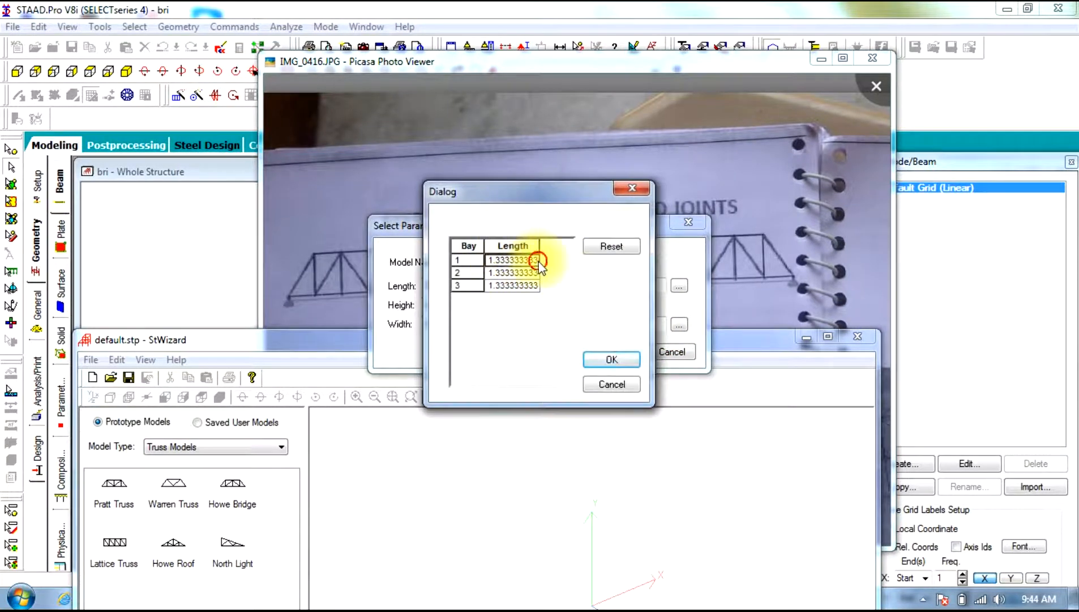
left_click_drag(538, 262, 397, 281)
left_click(460, 266)
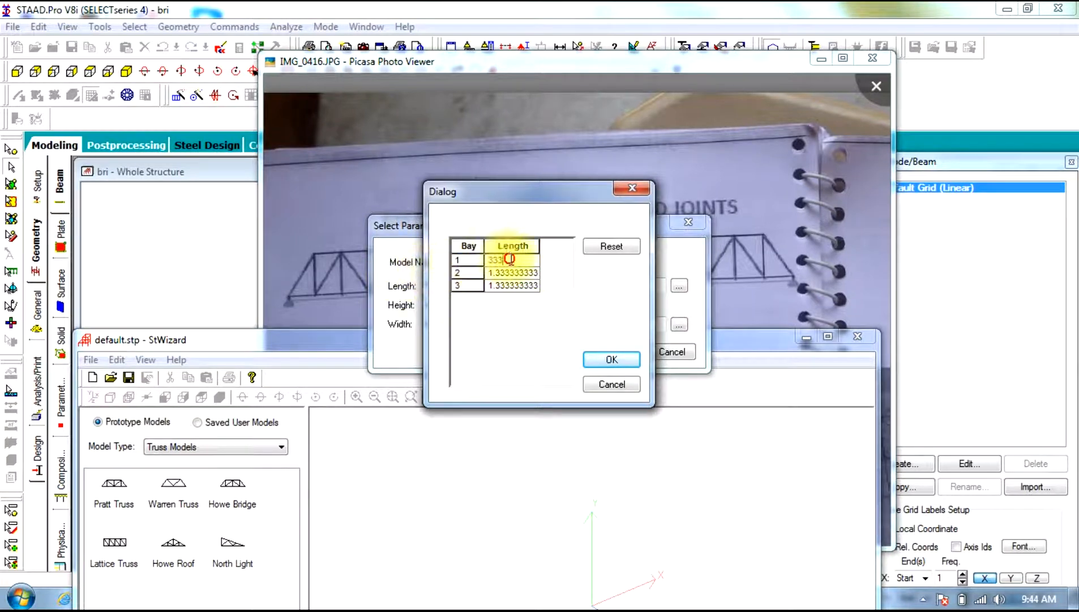
left_click_drag(509, 259, 354, 252)
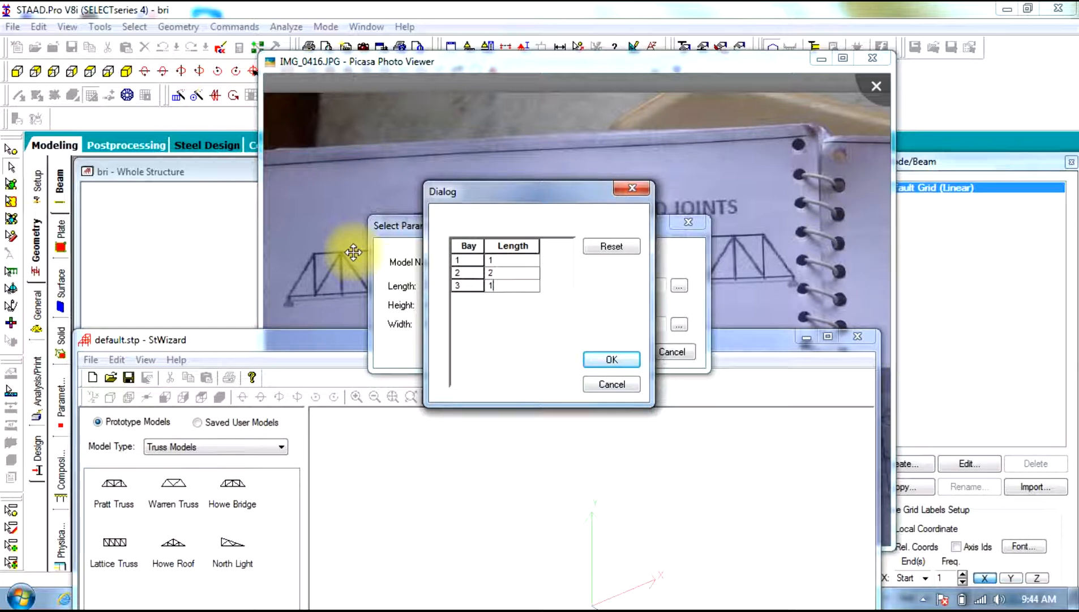
left_click(613, 363)
left_click(622, 353)
Close the reference photo, inspect the generated truss from several angles, and discard it without transferring it into STAAD.Pro.
left_click_drag(627, 350, 644, 152)
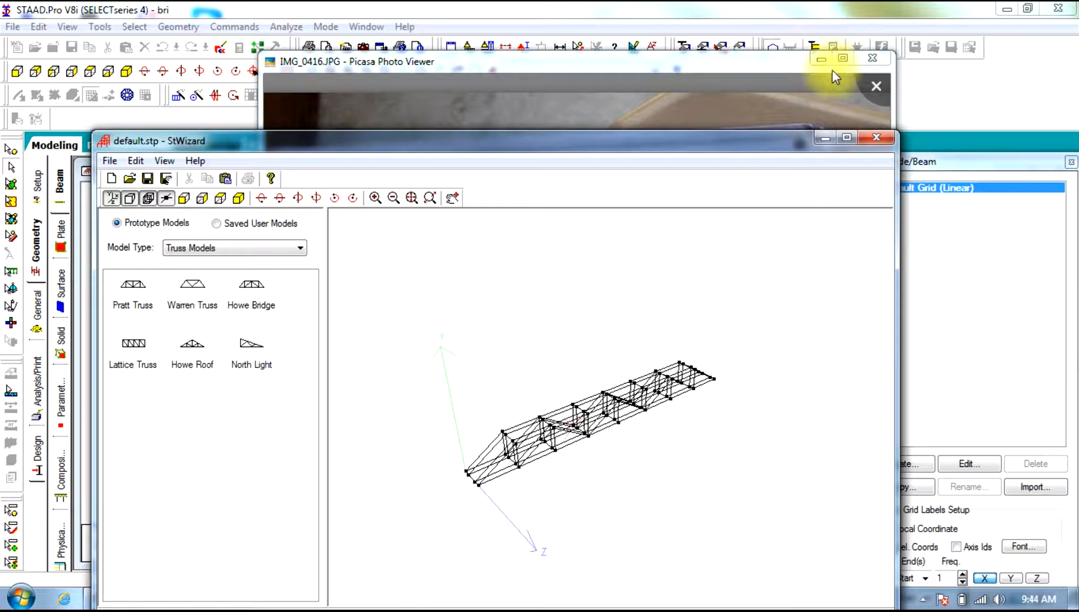
left_click(864, 55)
left_click_drag(691, 144, 676, 83)
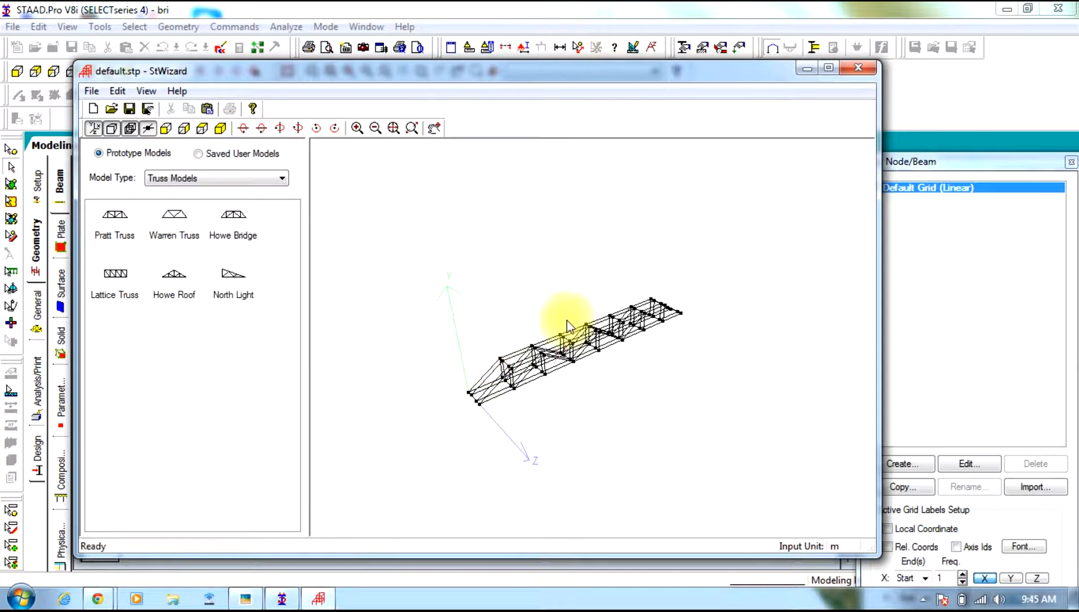
left_click_drag(754, 251, 471, 442)
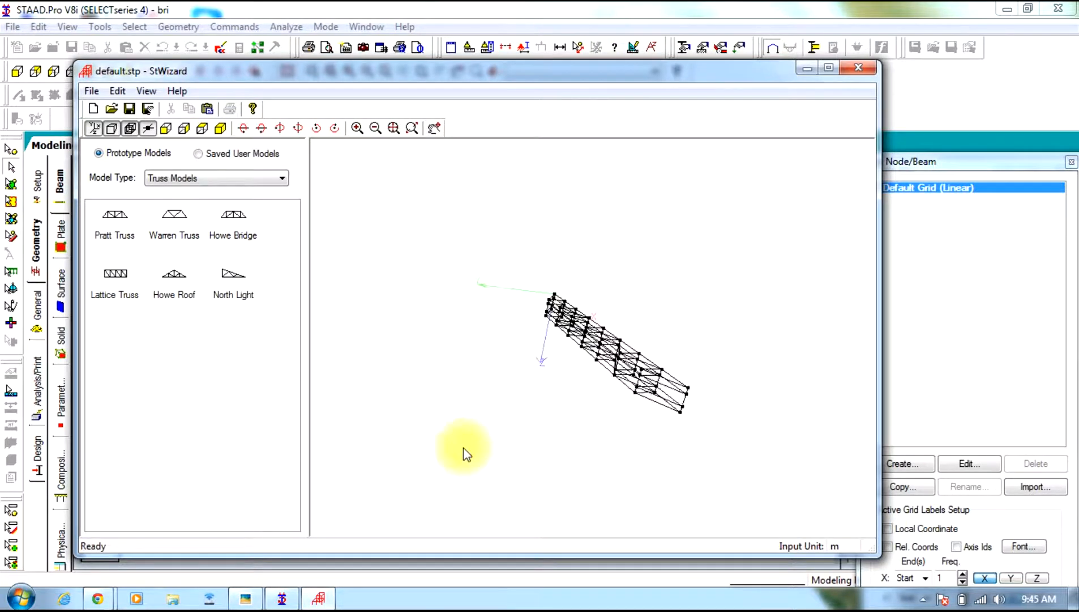
left_click_drag(638, 365, 786, 243)
left_click(208, 108)
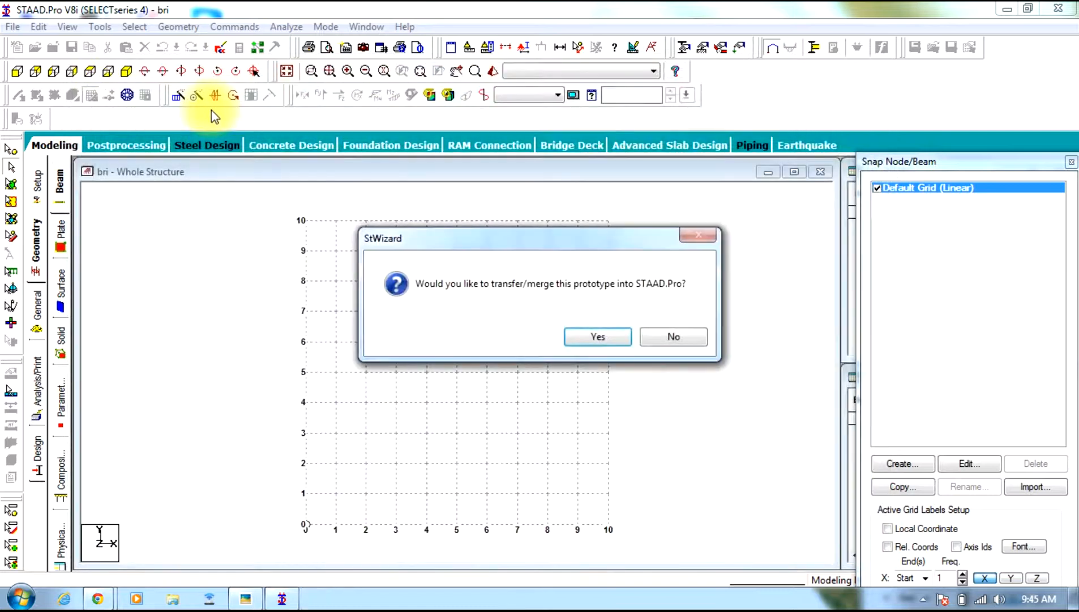
left_click(660, 337)
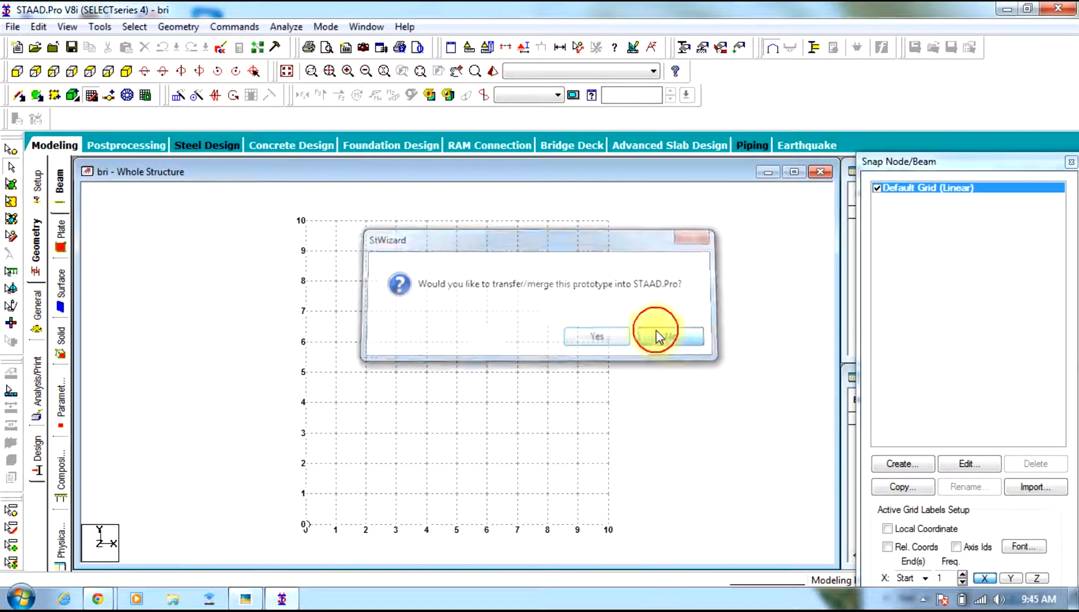
Reopen the structure wizard and generate a Howe Bridge with 8 bays along its length, 4 m high and 4 m wide.
left_click(168, 32)
left_click(224, 506)
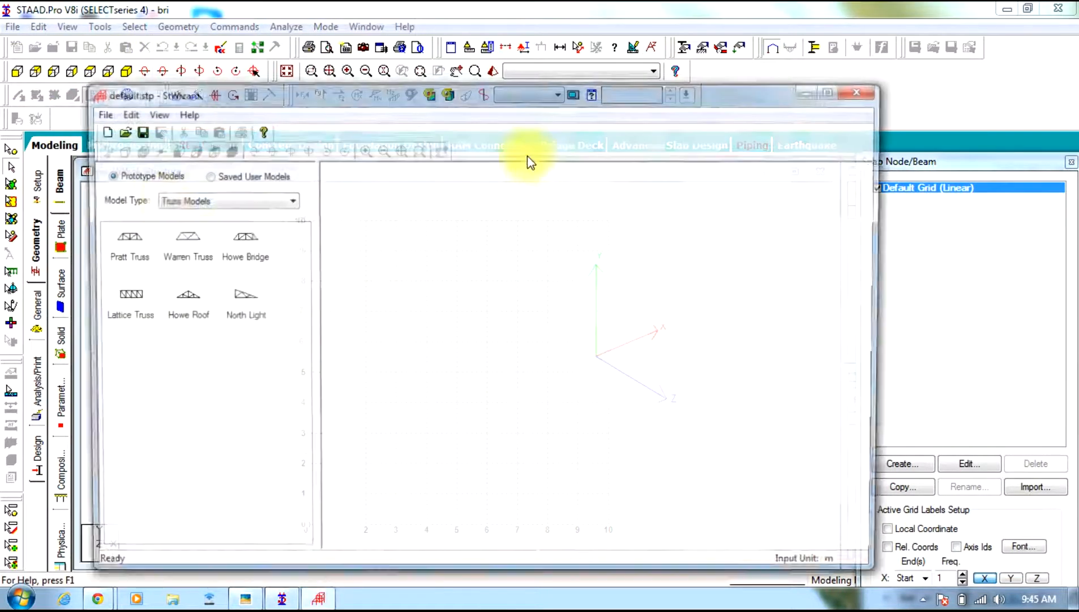
double_click(235, 250)
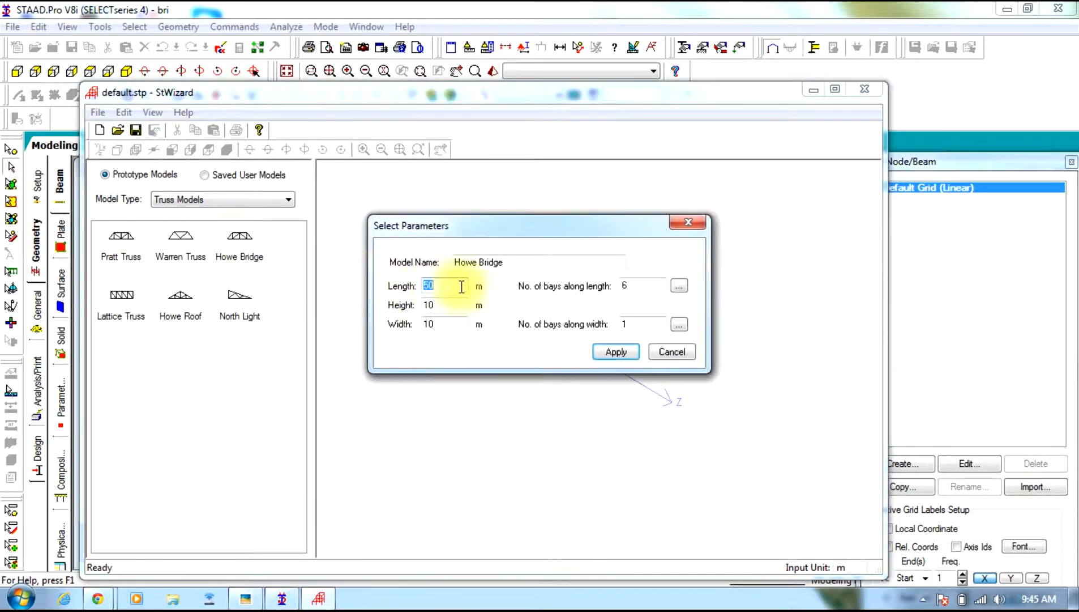
double_click(657, 286)
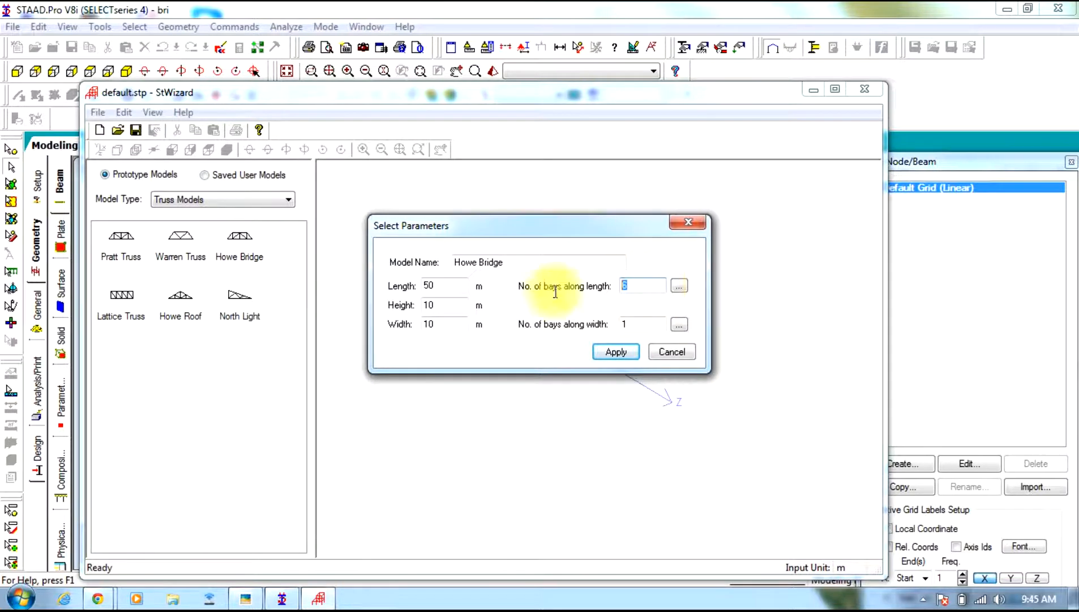
double_click(445, 306)
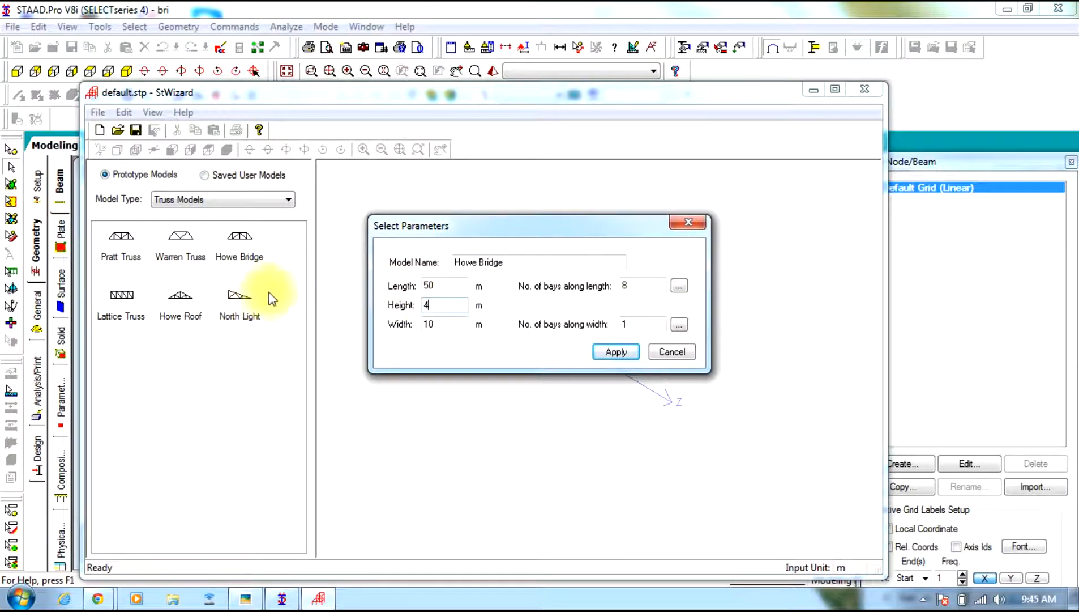
double_click(447, 324)
type("4")
left_click(612, 356)
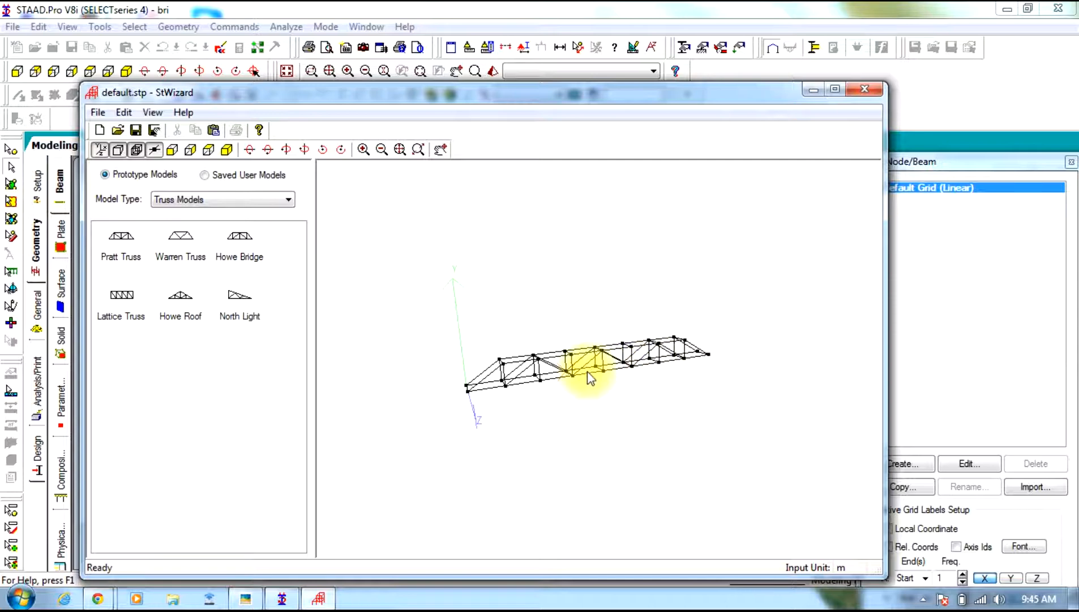
Compare the generated truss in side elevation with the bridge drawing in Picasa Photo Viewer, checking the number of bays.
scroll(613, 367, "down", 2)
scroll(614, 368, "up", 8)
scroll(622, 363, "up", 3)
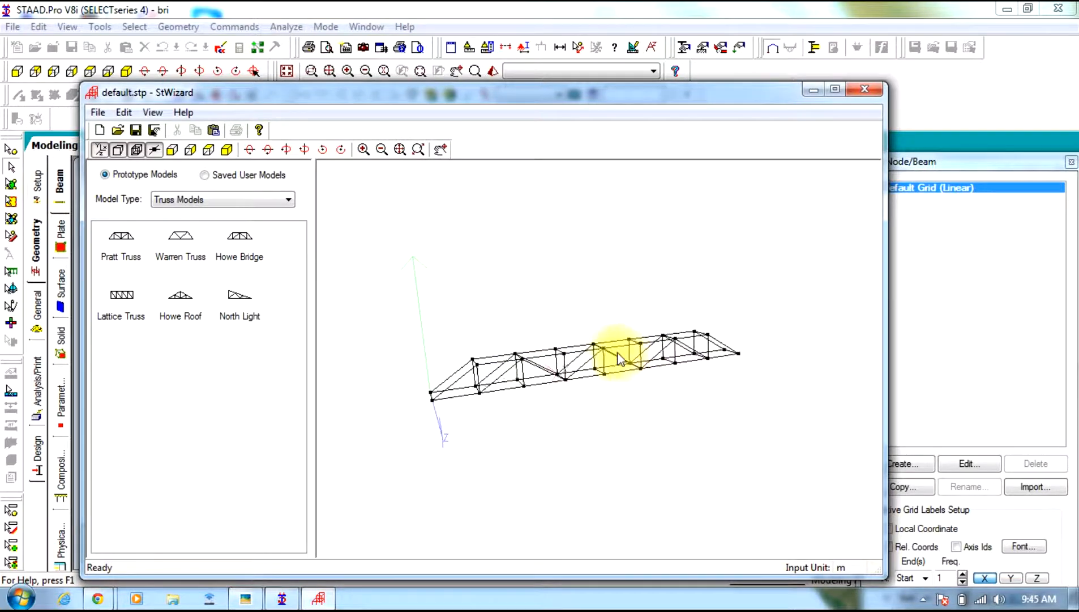
left_click(175, 151)
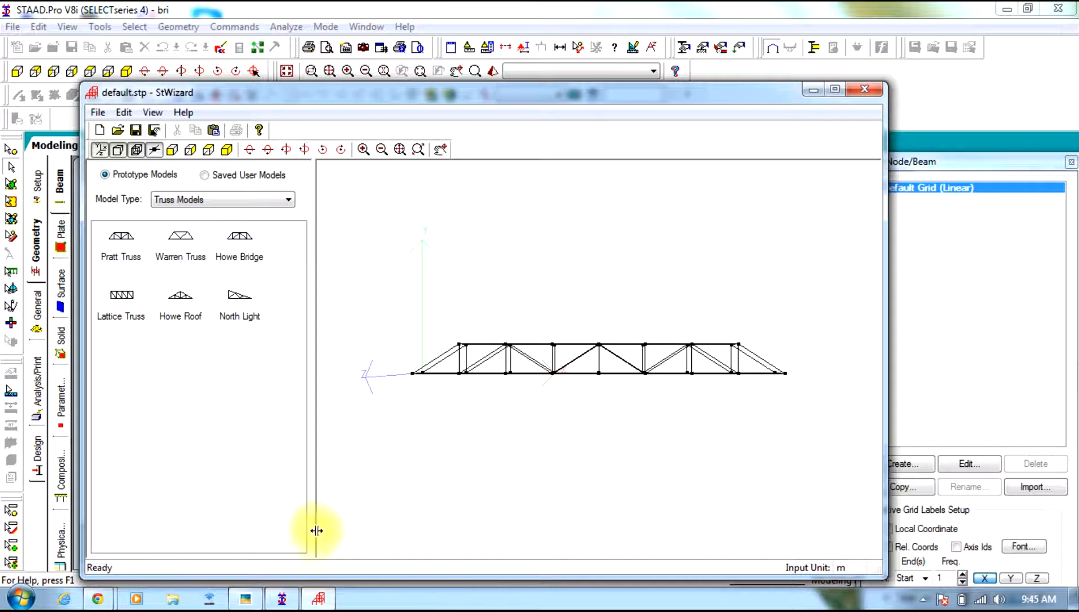
left_click(245, 600)
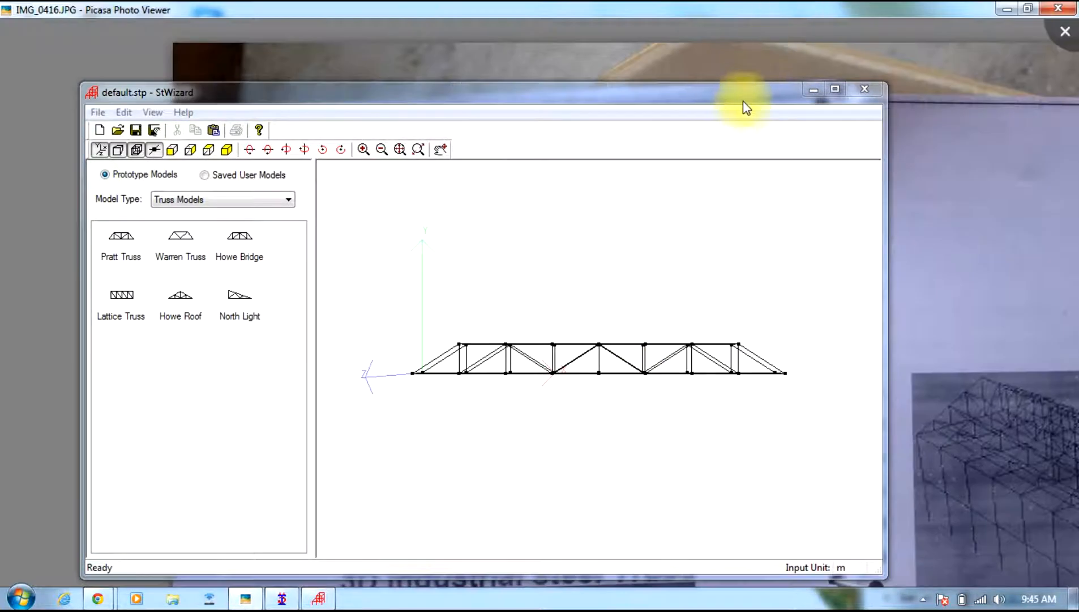
left_click_drag(729, 113, 2, 226)
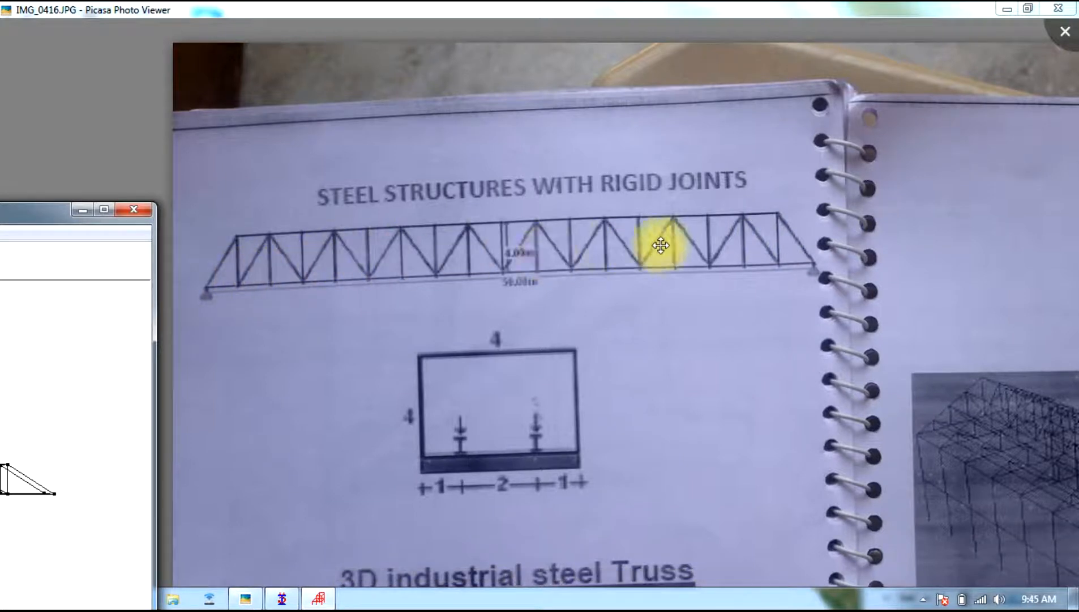
left_click_drag(30, 215, 736, 74)
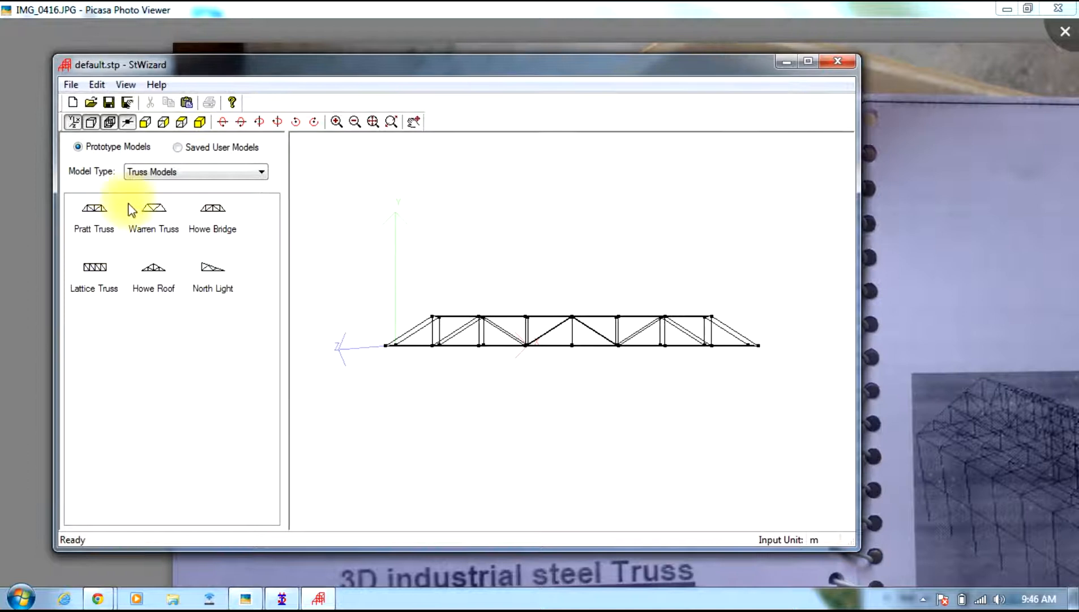
Regenerate the Howe Bridge with 18 bays along its length and check the resulting truss.
double_click(217, 216)
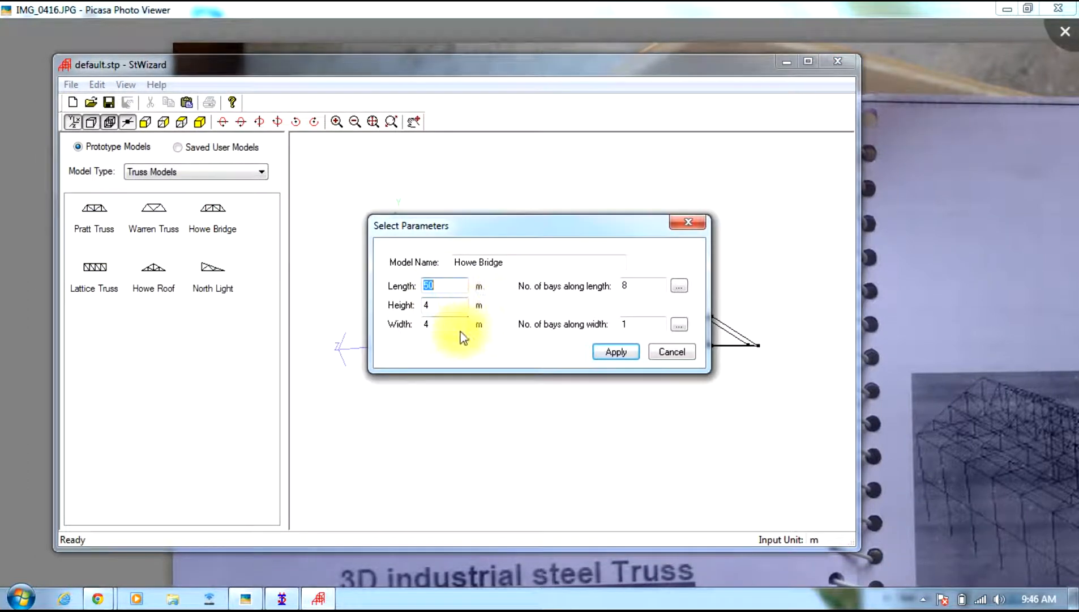
left_click_drag(644, 291, 458, 315)
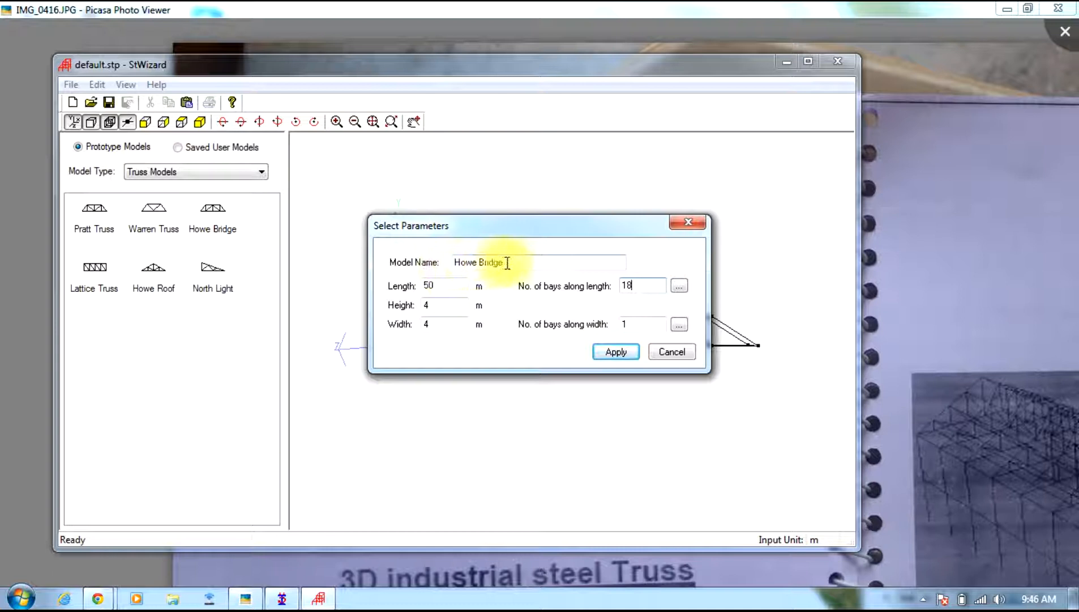
left_click(615, 352)
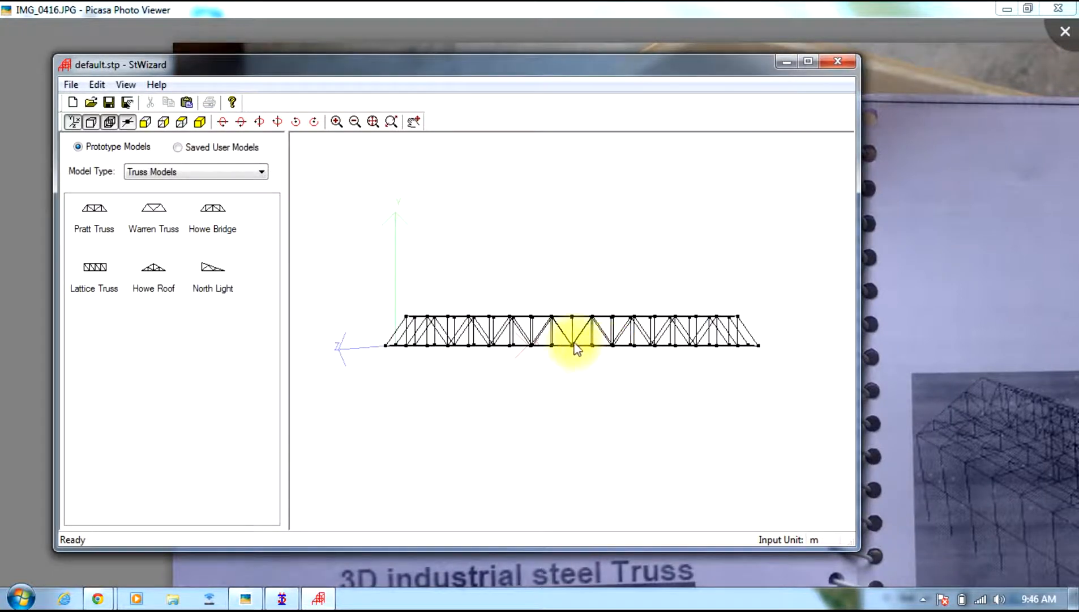
mouse_move(469, 337)
left_mouse_down()
mouse_move(509, 380)
mouse_move(482, 277)
mouse_move(539, 391)
mouse_move(701, 412)
mouse_move(761, 371)
mouse_move(771, 306)
mouse_move(730, 276)
mouse_move(464, 396)
mouse_move(700, 306)
mouse_move(713, 176)
mouse_move(554, 188)
mouse_move(732, 253)
mouse_move(651, 238)
left_mouse_up()
Transfer the bridge prototype into the STAAD.Pro model, moving the reference photo out of the way.
left_click(185, 103)
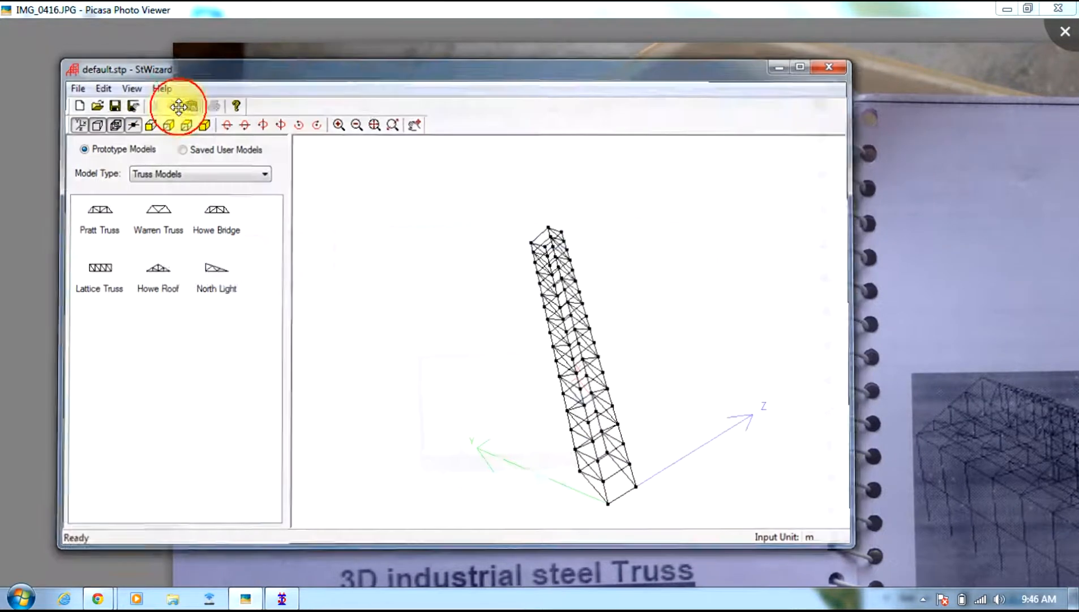
left_click(591, 339)
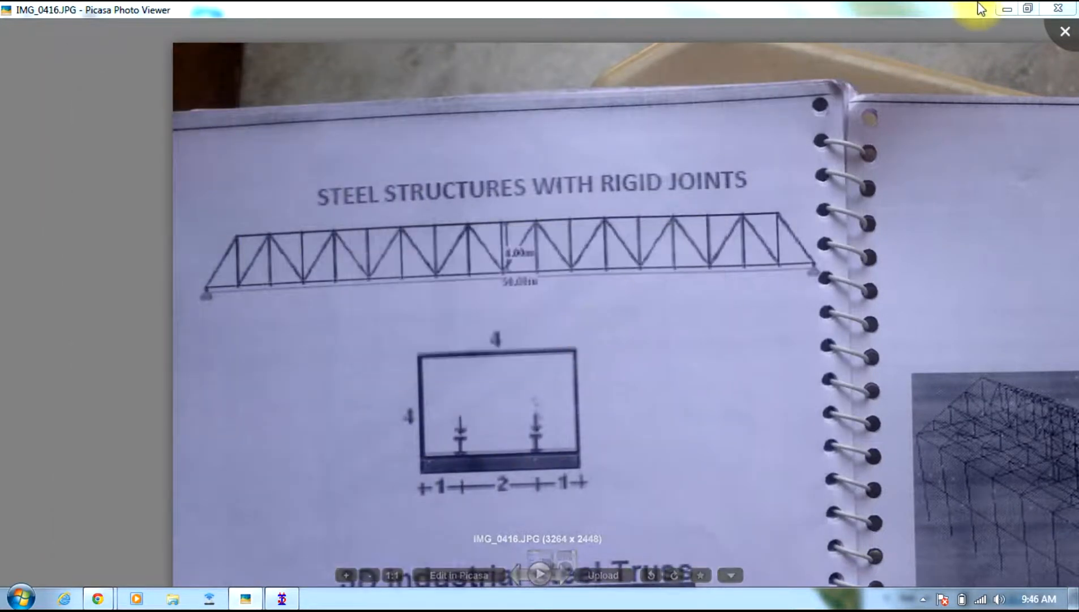
left_click_drag(952, 84, 903, 198)
scroll(633, 107, "down", 5)
left_click_drag(633, 108, 810, 274)
left_click(1007, 9)
left_click(627, 233)
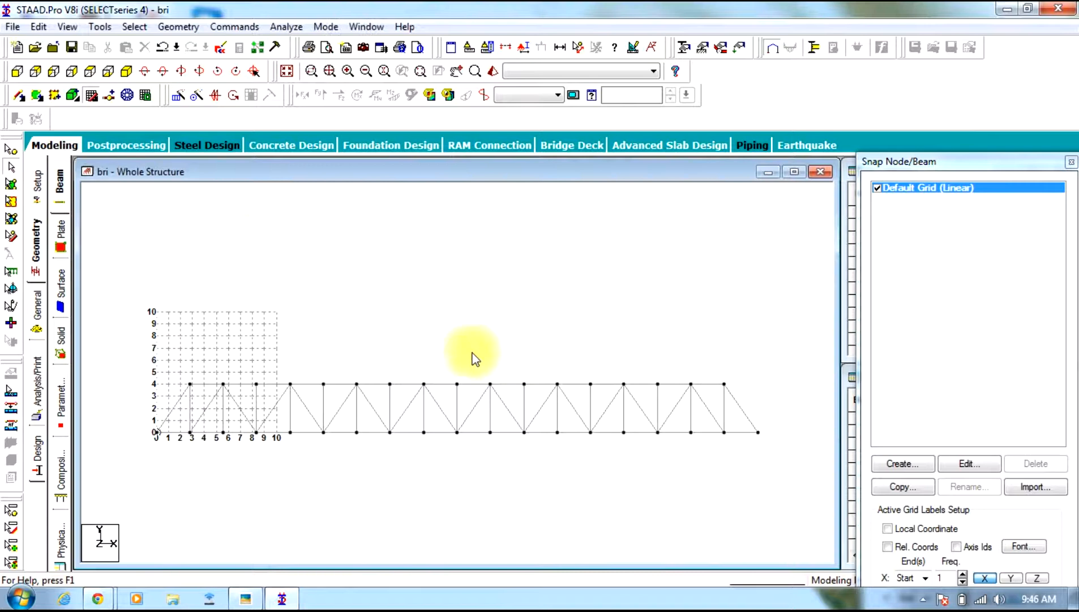
Turn off the snap grid and display the whole bridge truss in isometric view.
left_click(92, 97)
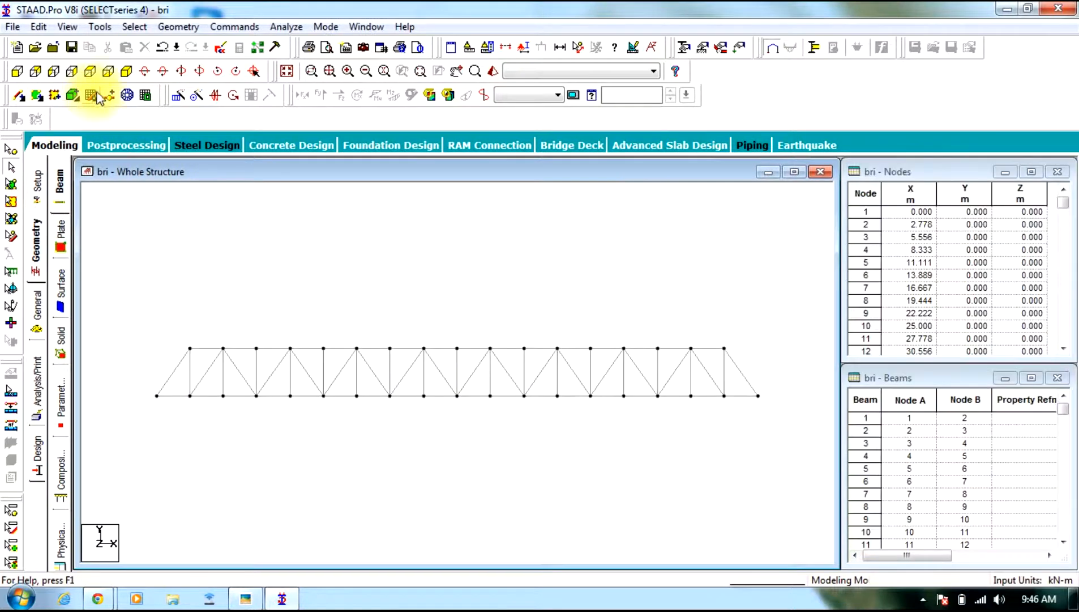
left_click(126, 72)
left_click(314, 439)
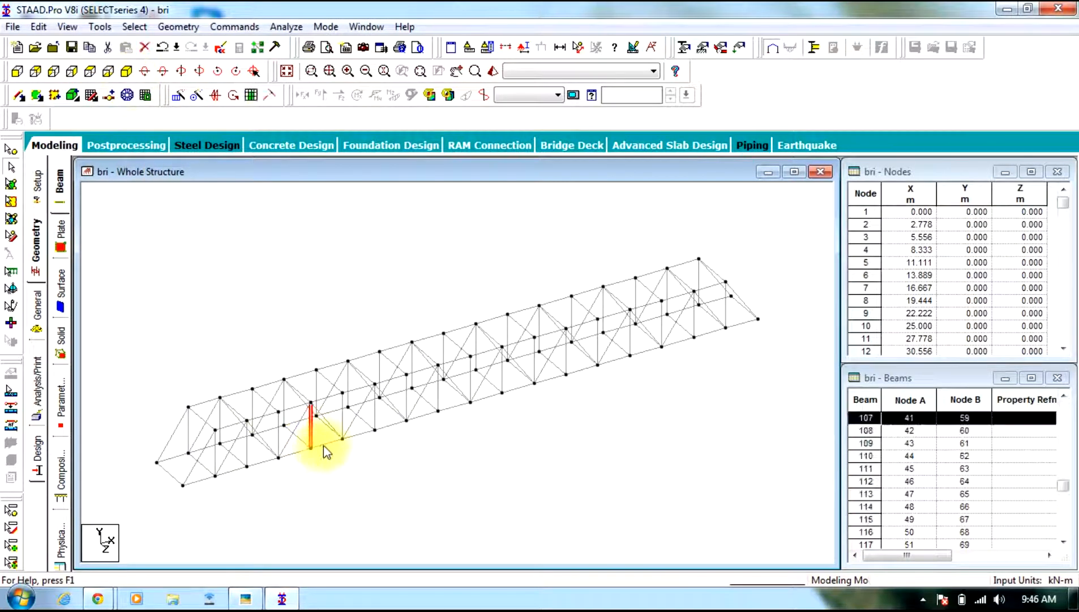
left_click(349, 428)
left_click_drag(218, 274, 224, 307)
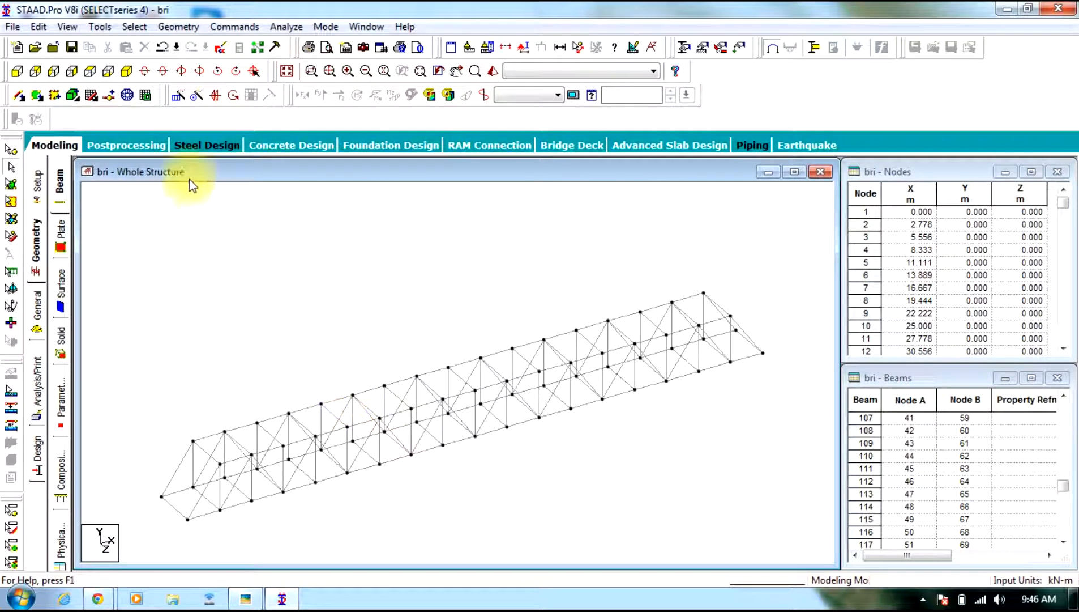
Examine the bridge's members and the deck cross-section spacing in the reference photo, then return to STAAD.Pro.
left_click(372, 418)
left_click(419, 476)
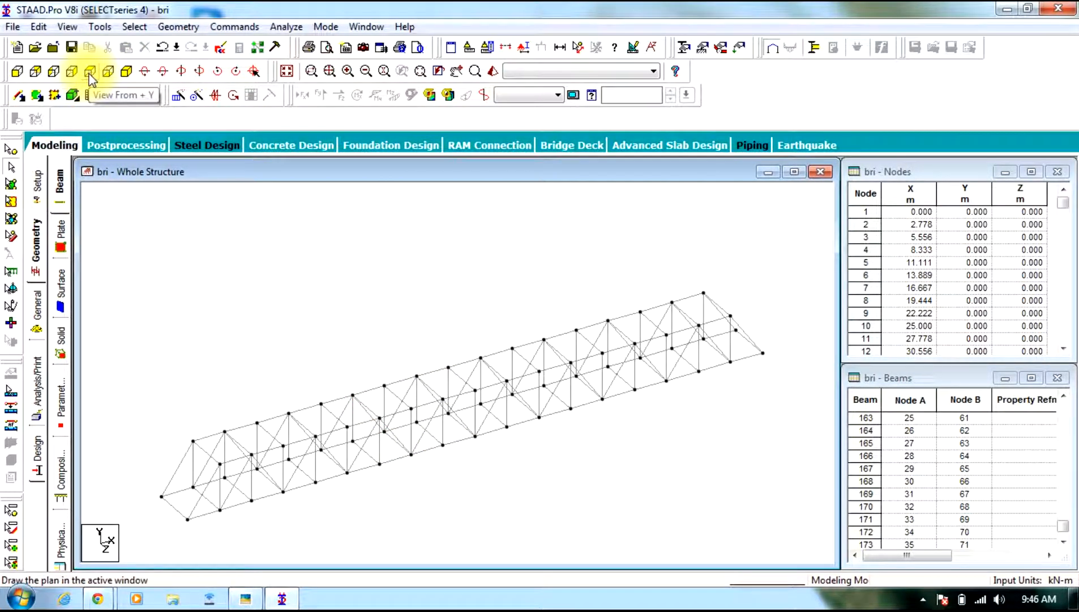
left_click(244, 600)
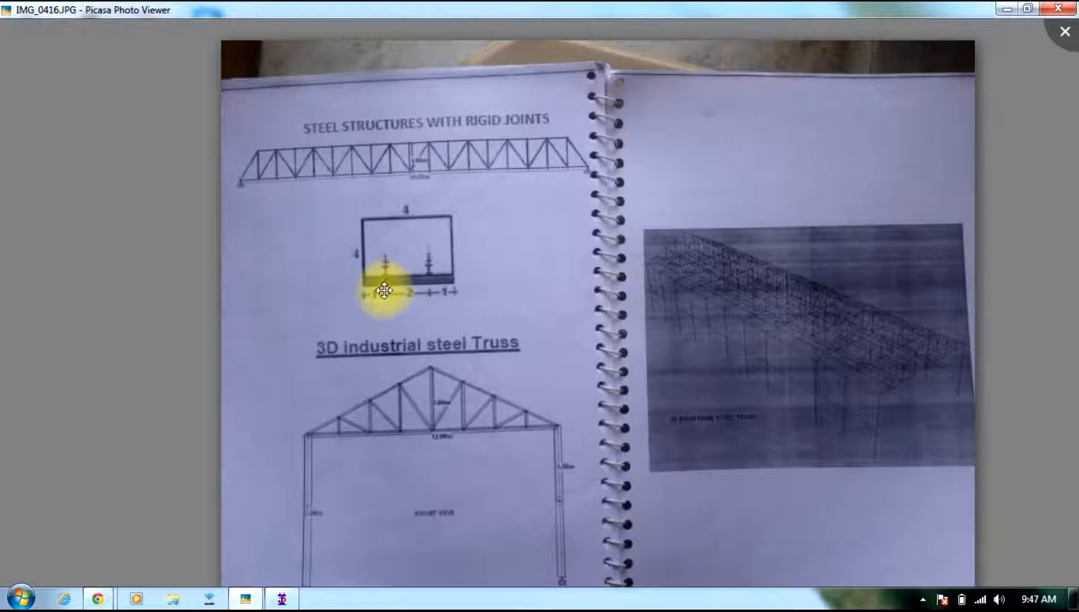
left_click(1007, 8)
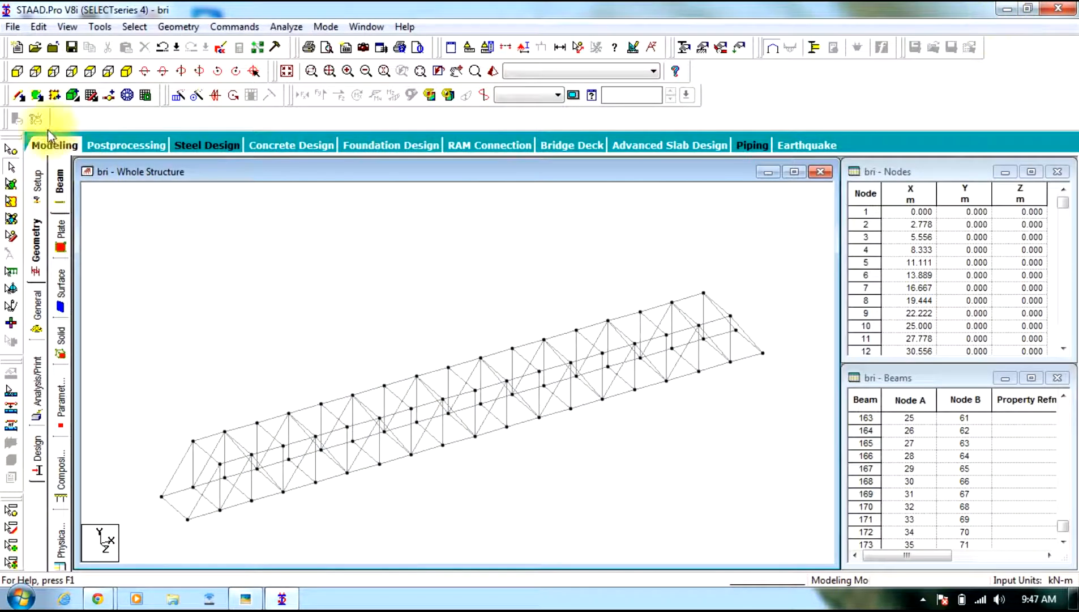
In the end view along the bridge, insert a node at 1 m distance on all the bottom cross beams.
left_click(54, 73)
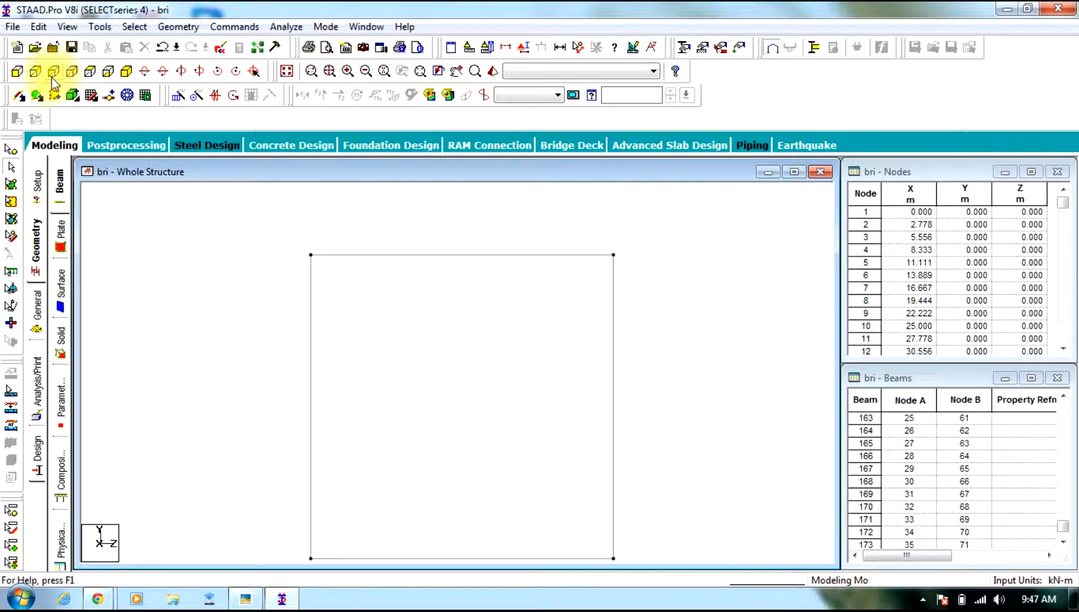
middle_click_drag(253, 383, 288, 320)
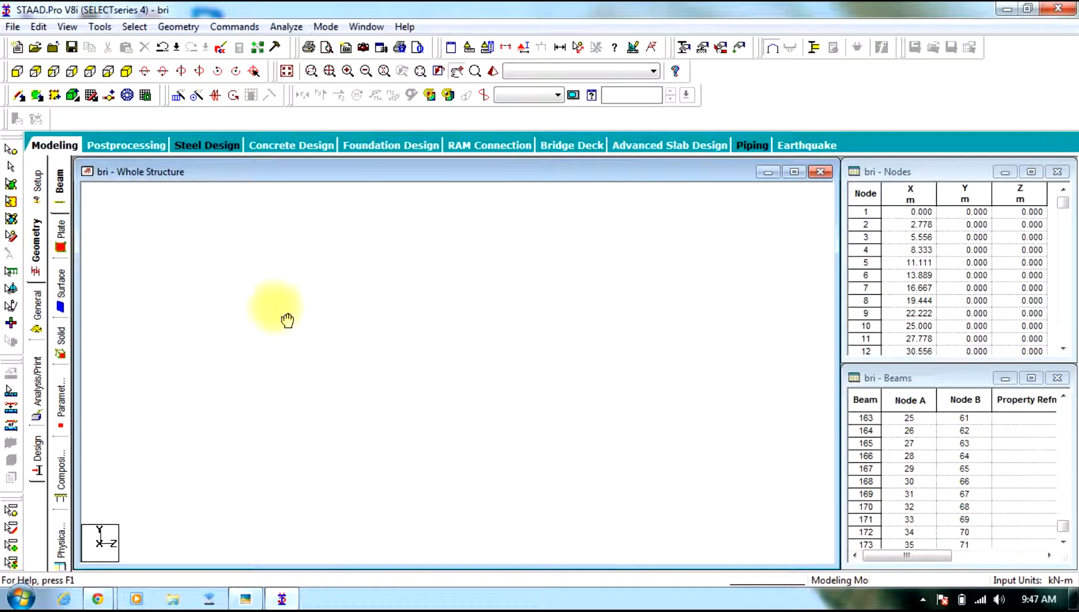
scroll(243, 347, "down", 8)
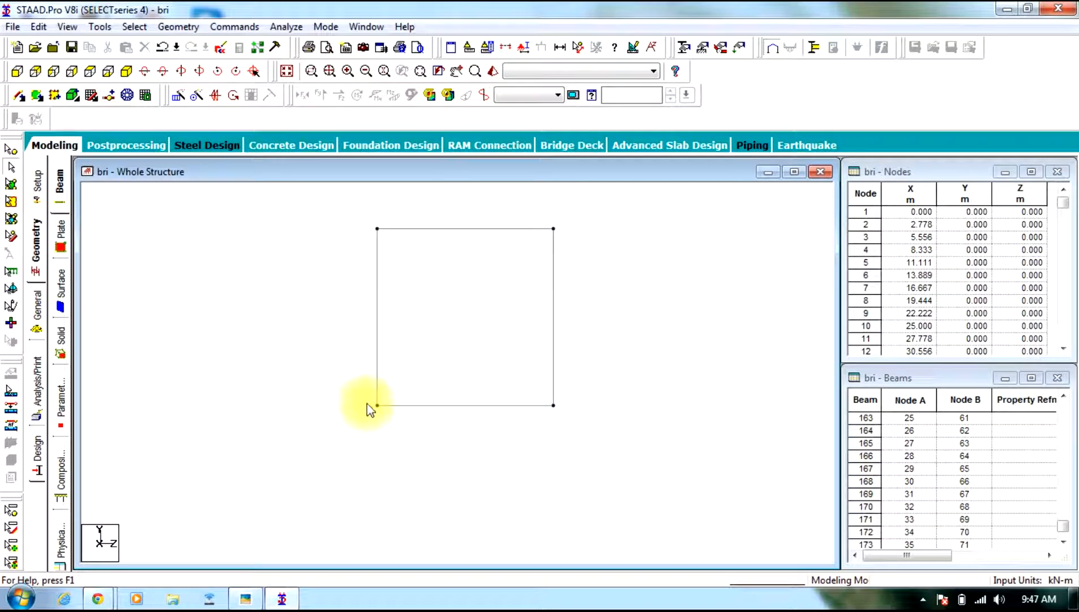
left_click(474, 404)
right_click(474, 405)
mouse_move(521, 93)
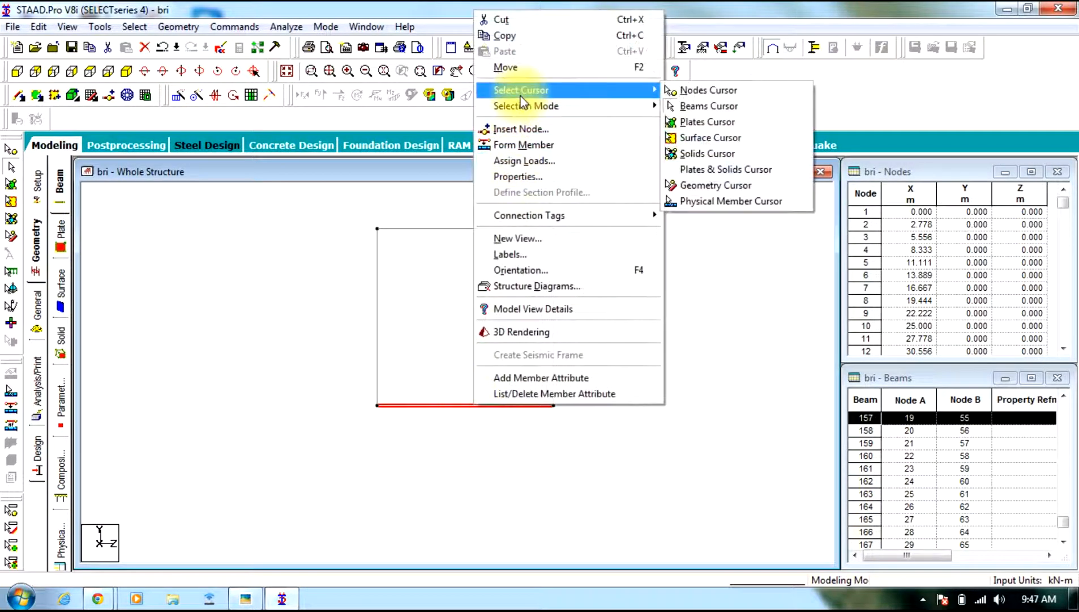
left_click(515, 128)
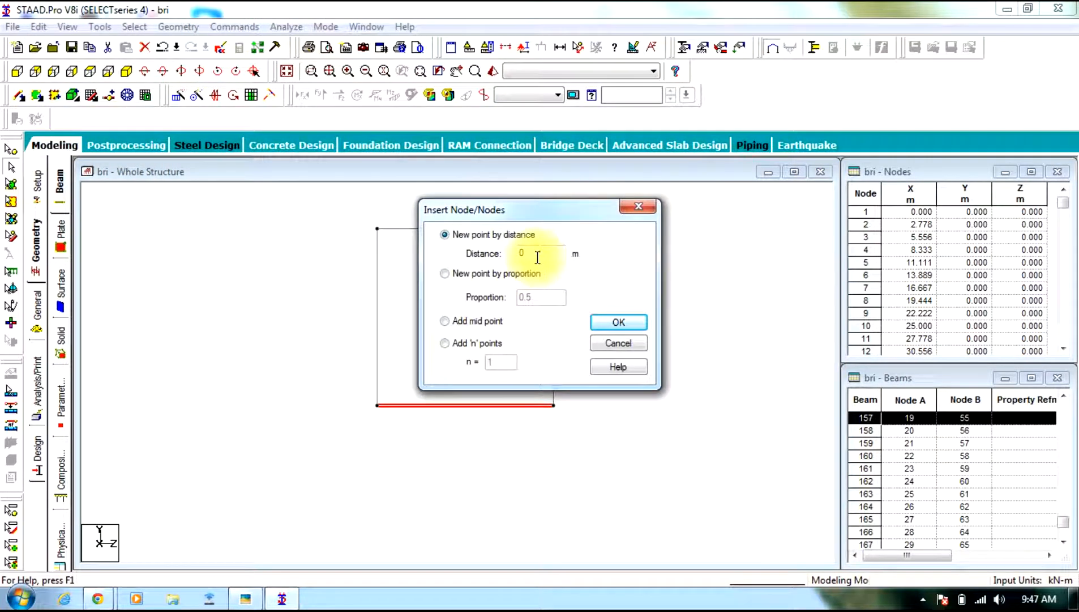
left_click_drag(537, 257, 495, 262)
type("1")
left_click(618, 322)
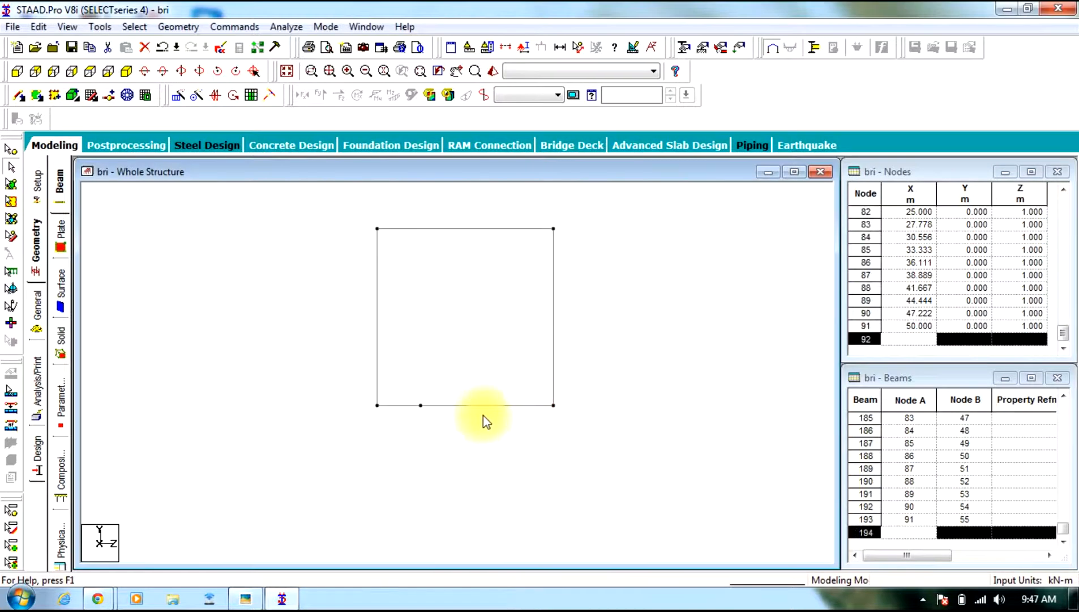
Insert a node at 2 m distance on the longer remaining segments of the bottom cross beams and check them in isometric view.
left_click(473, 405)
right_click(471, 404)
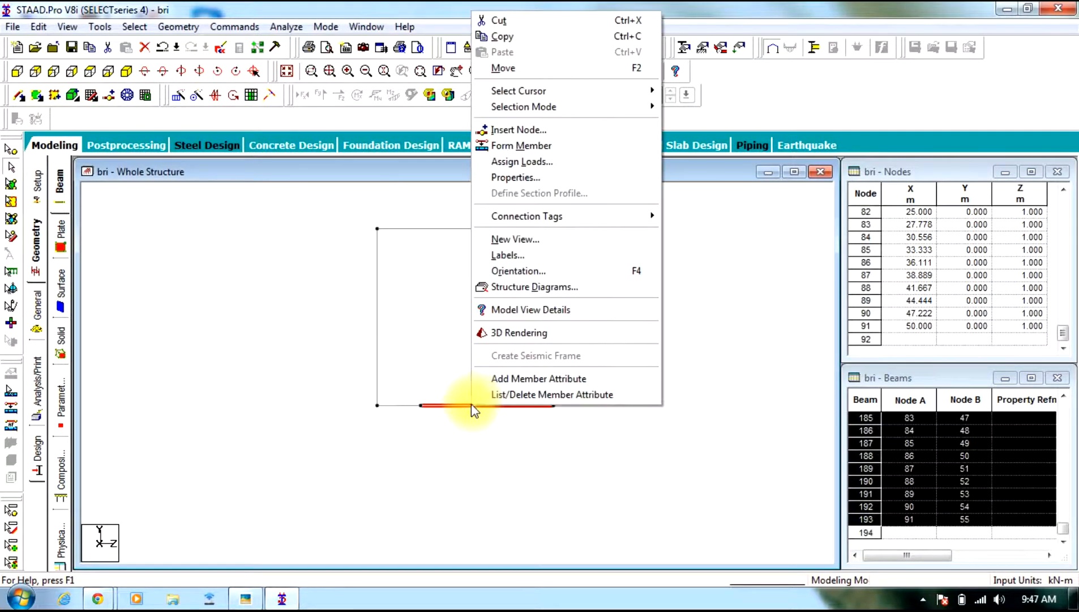
left_click(542, 129)
type("2")
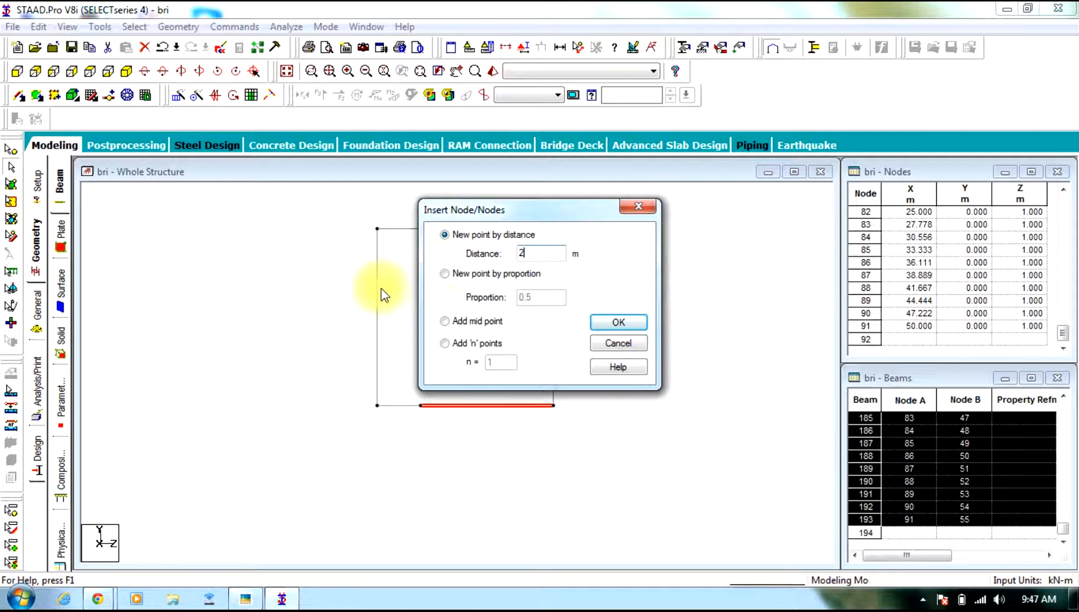
left_click(618, 322)
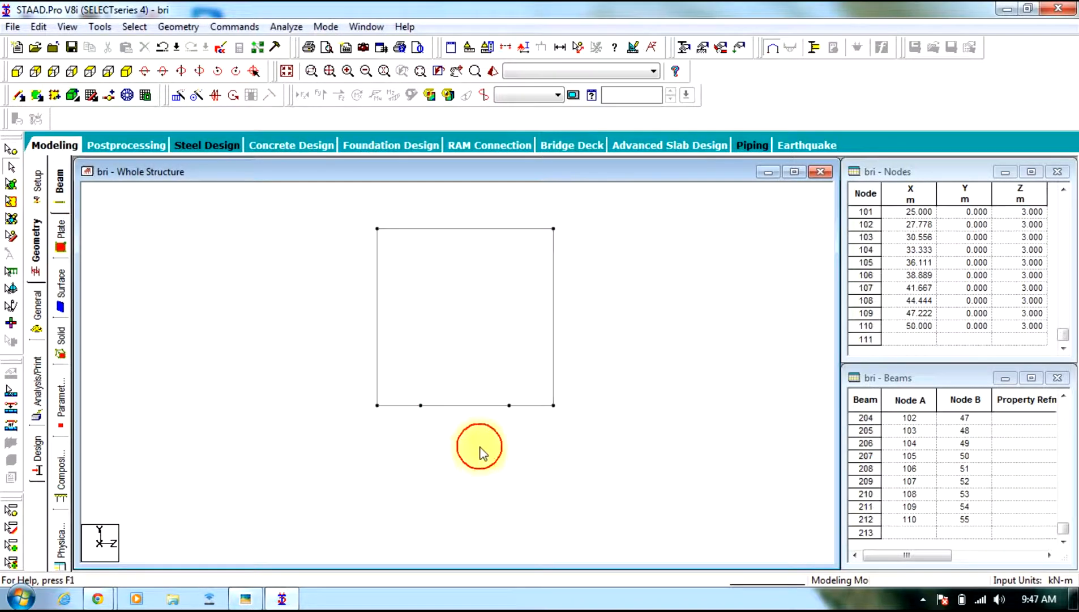
left_click(123, 71)
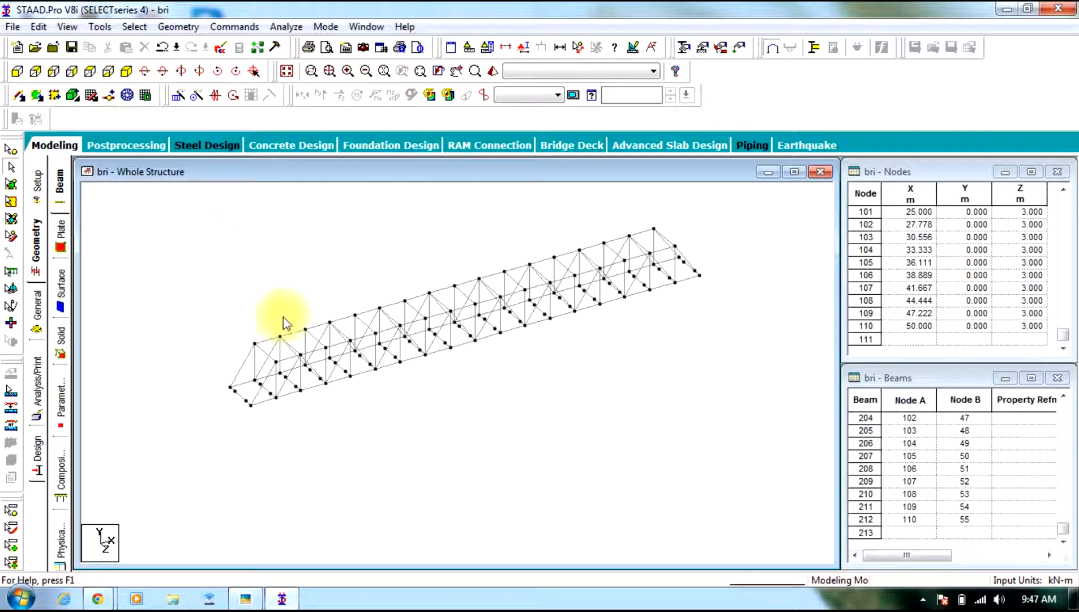
In plan view, add point-to-point beams along both inner node rows of the deck over the bridge's full length, then restore the isometric view.
left_click(89, 71)
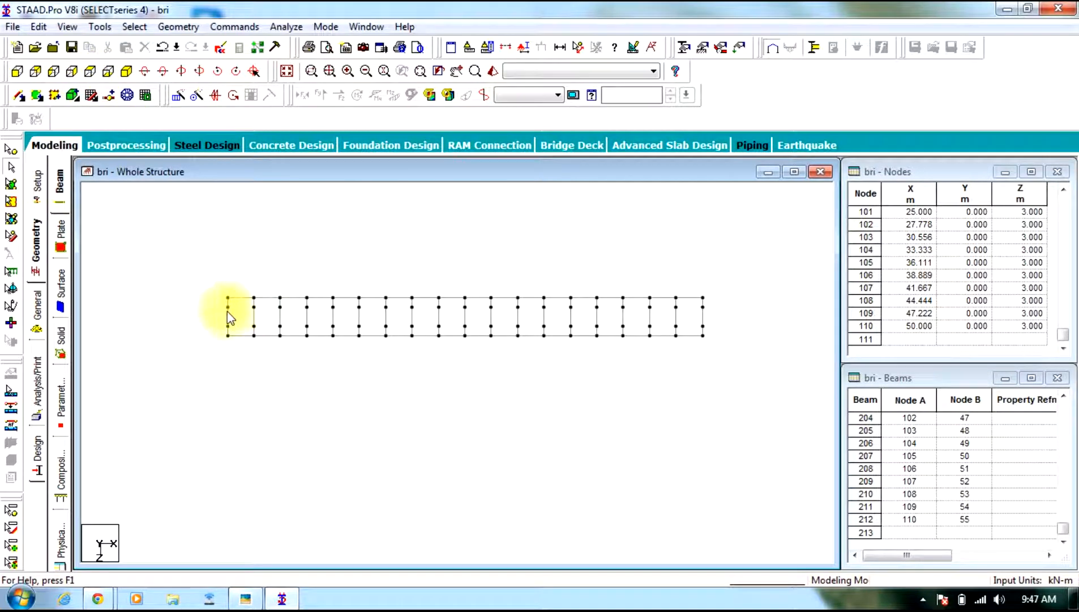
left_click(127, 72)
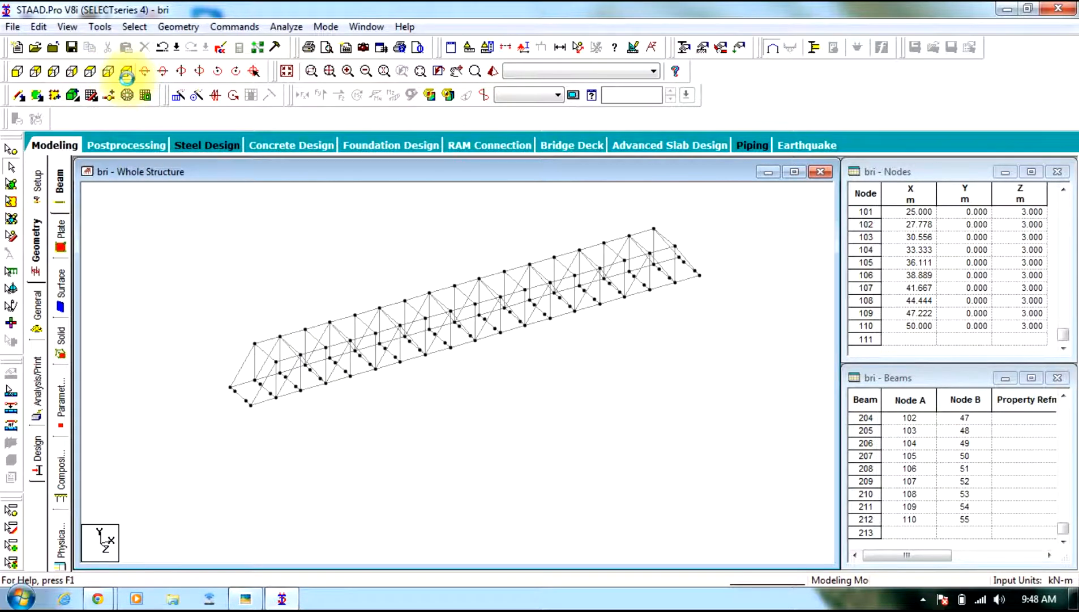
left_click(90, 74)
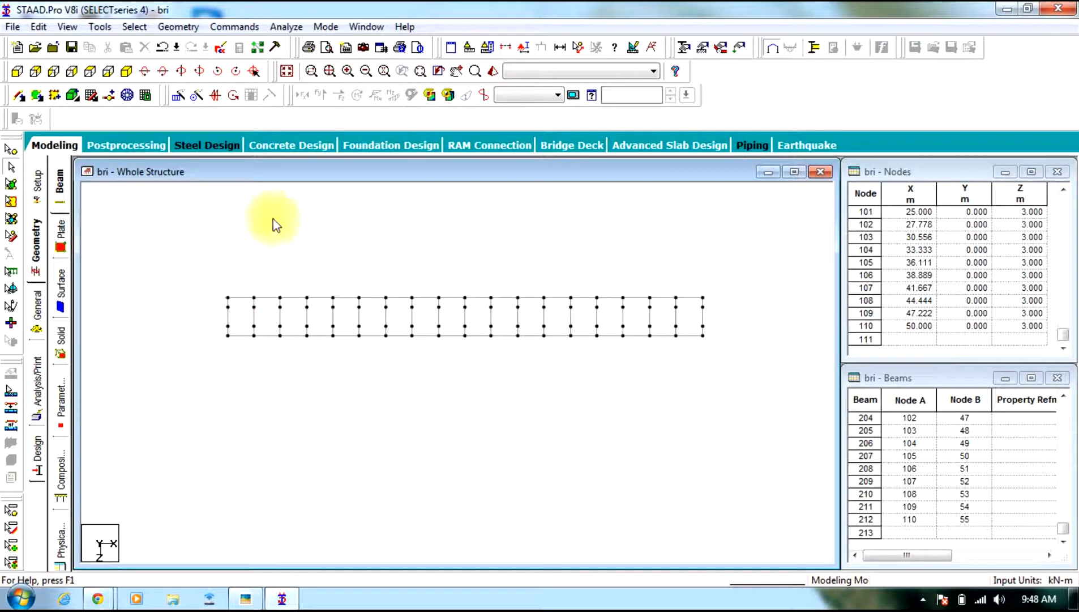
left_click(177, 27)
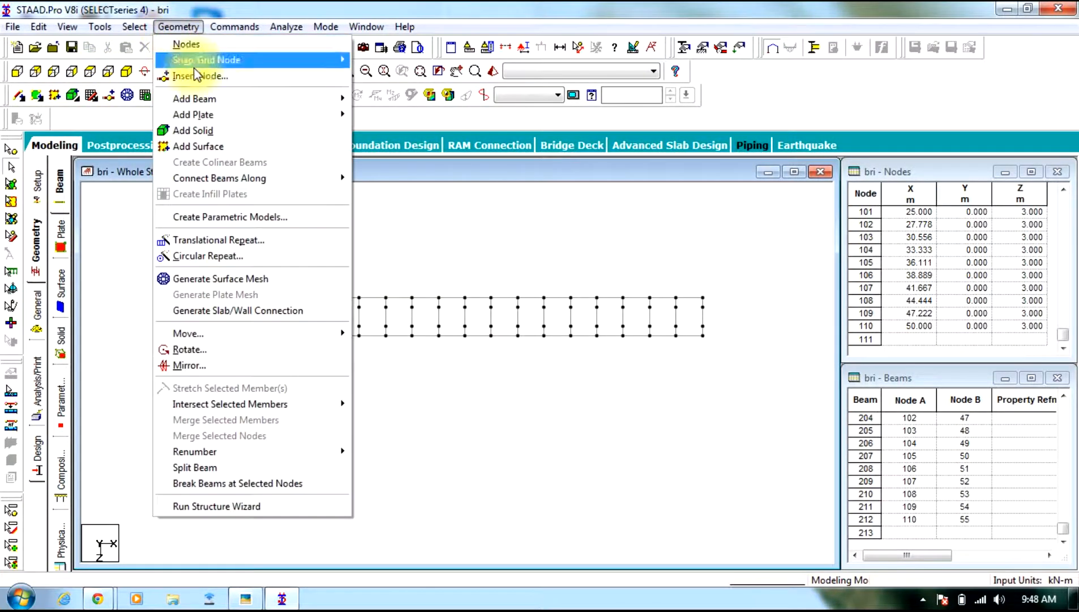
mouse_move(272, 100)
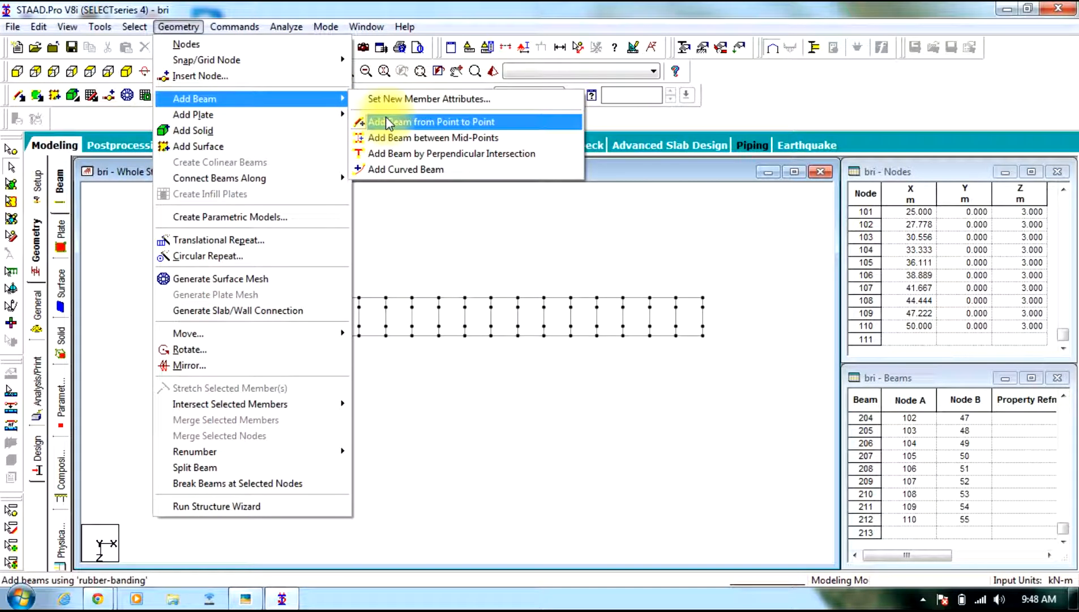
left_click(388, 122)
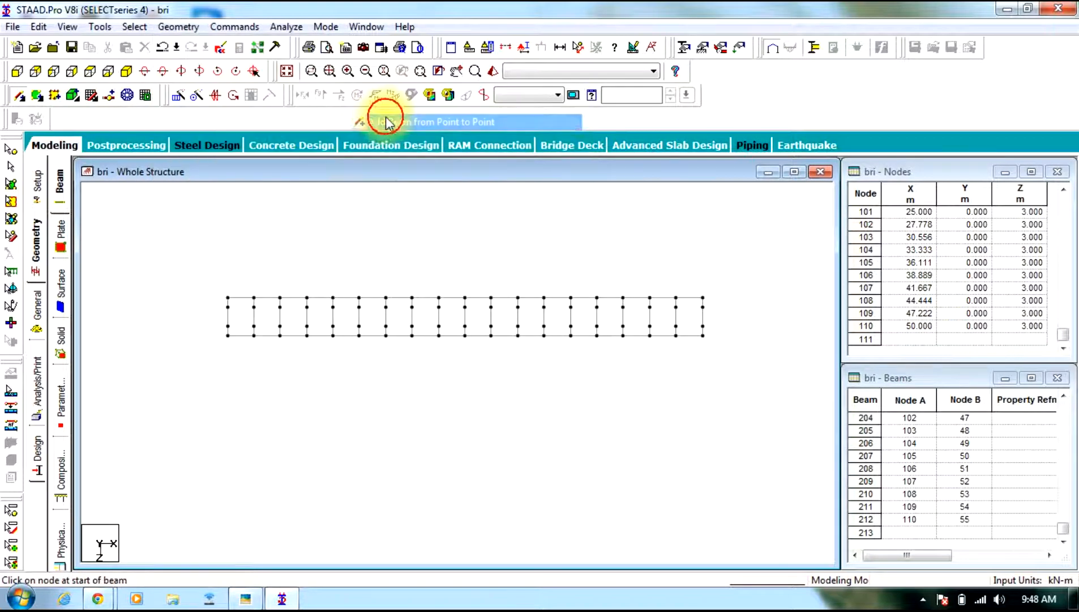
mouse_move(228, 306)
left_mouse_down()
mouse_move(357, 316)
mouse_move(358, 307)
mouse_move(623, 308)
left_mouse_up()
mouse_move(623, 309)
left_mouse_down()
mouse_move(702, 309)
mouse_move(702, 325)
mouse_move(632, 336)
mouse_move(597, 326)
left_mouse_up()
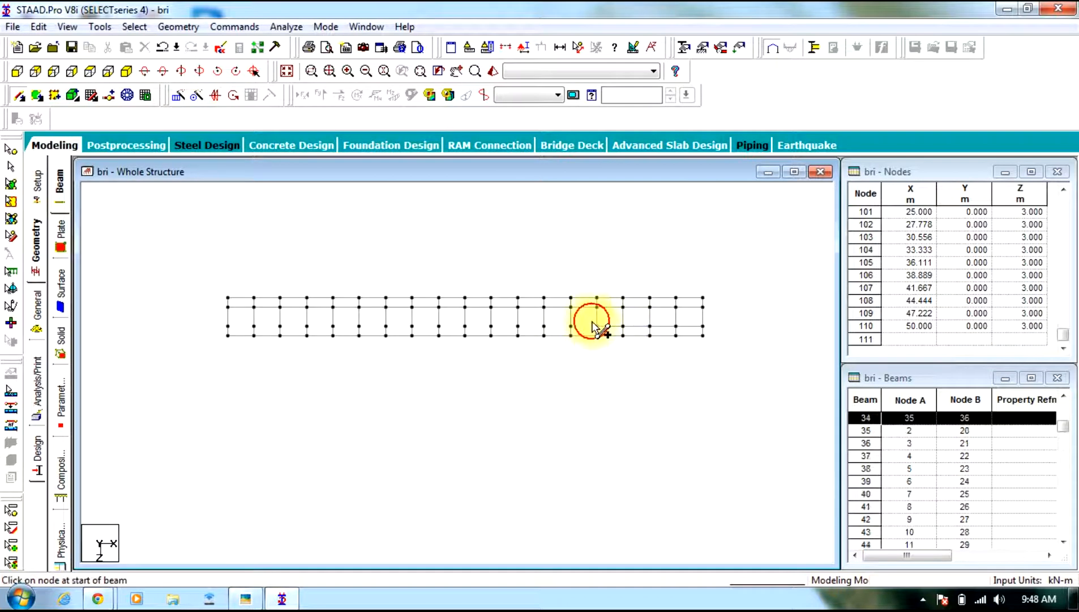
left_click(597, 334)
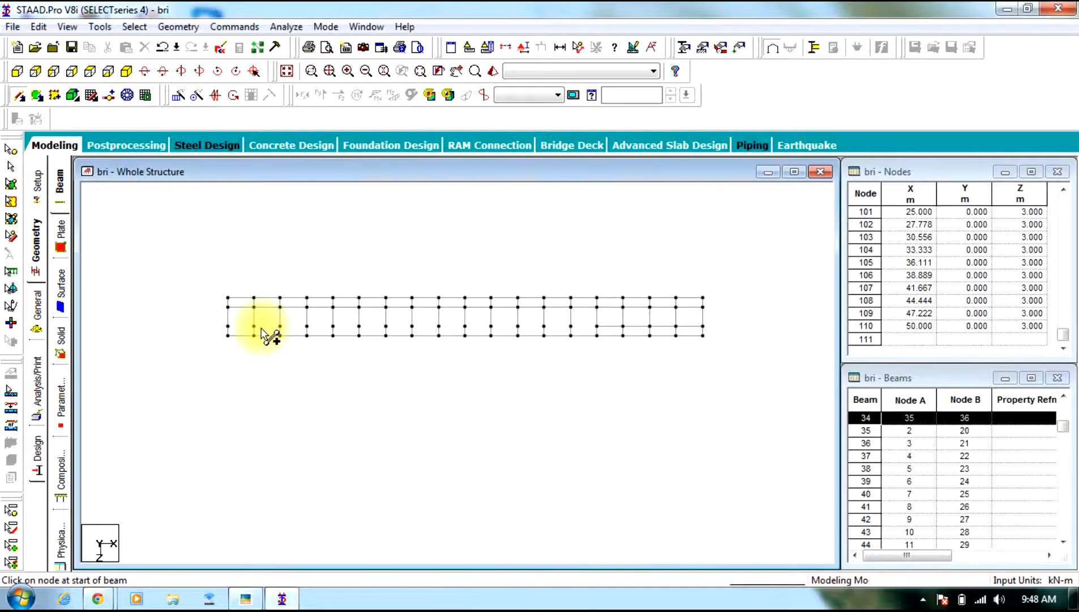
left_click_drag(231, 329, 517, 326)
mouse_move(518, 326)
left_mouse_down()
mouse_move(571, 337)
mouse_move(568, 320)
mouse_move(596, 326)
left_mouse_up()
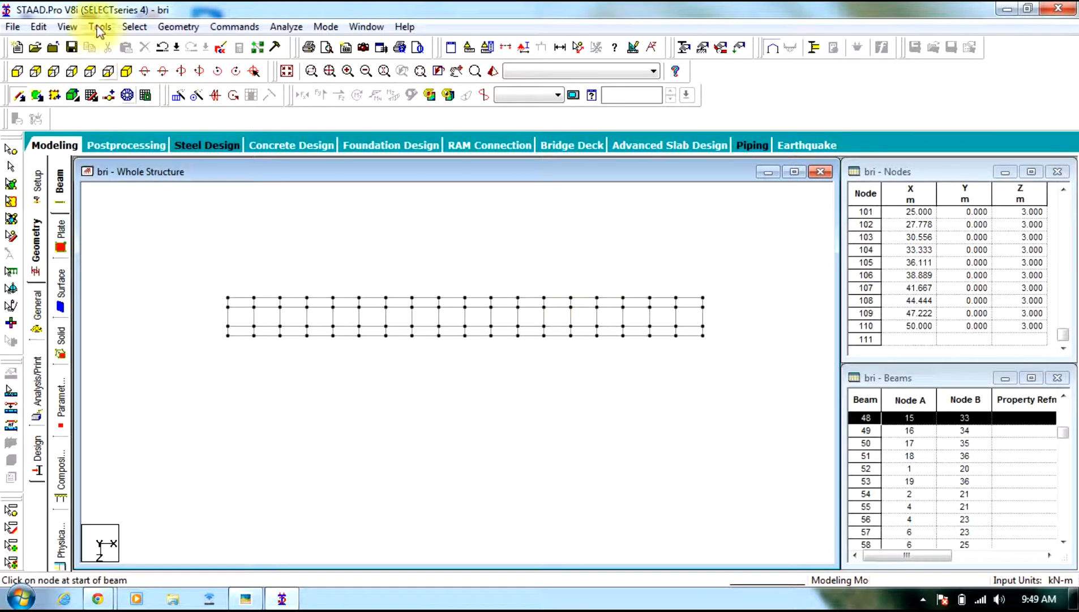
left_click(127, 72)
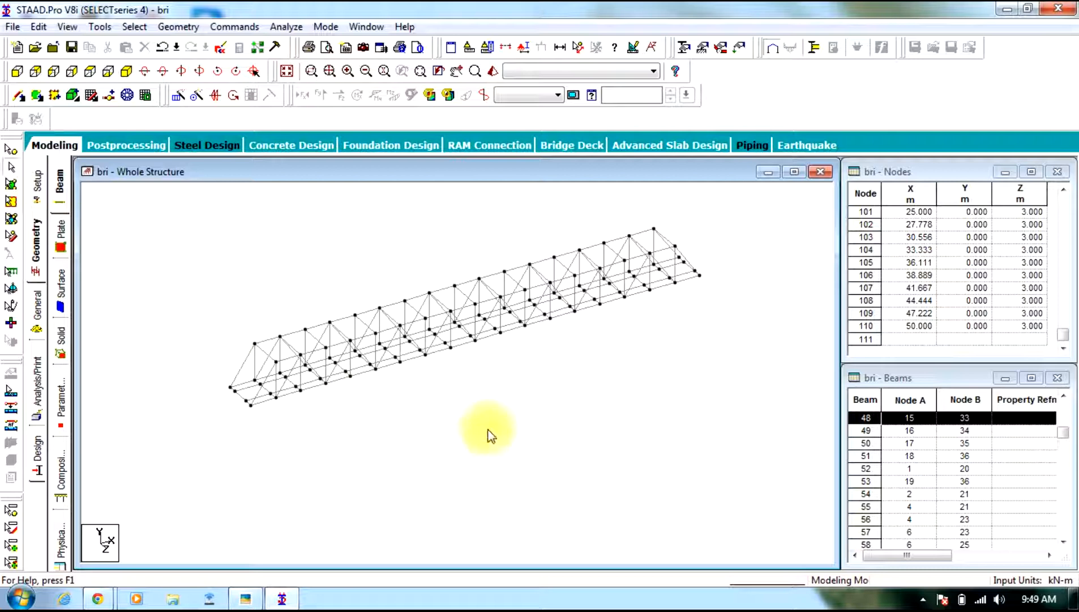
Open the steel section database for the member properties, placing its window clear of the model's left part.
left_click(36, 317)
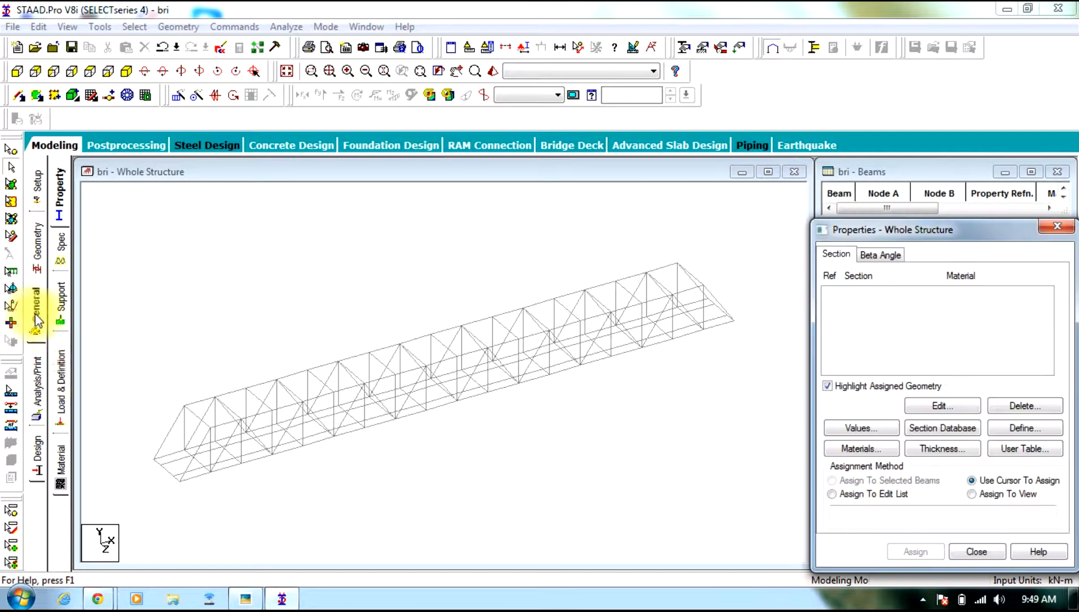
left_click(951, 429)
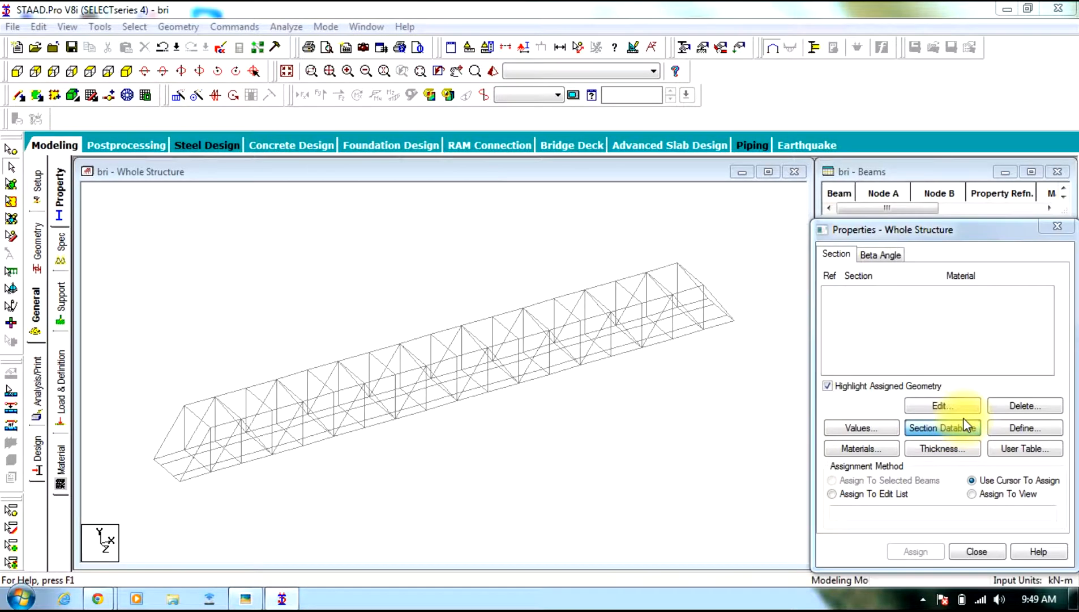
left_click_drag(497, 83, 652, 75)
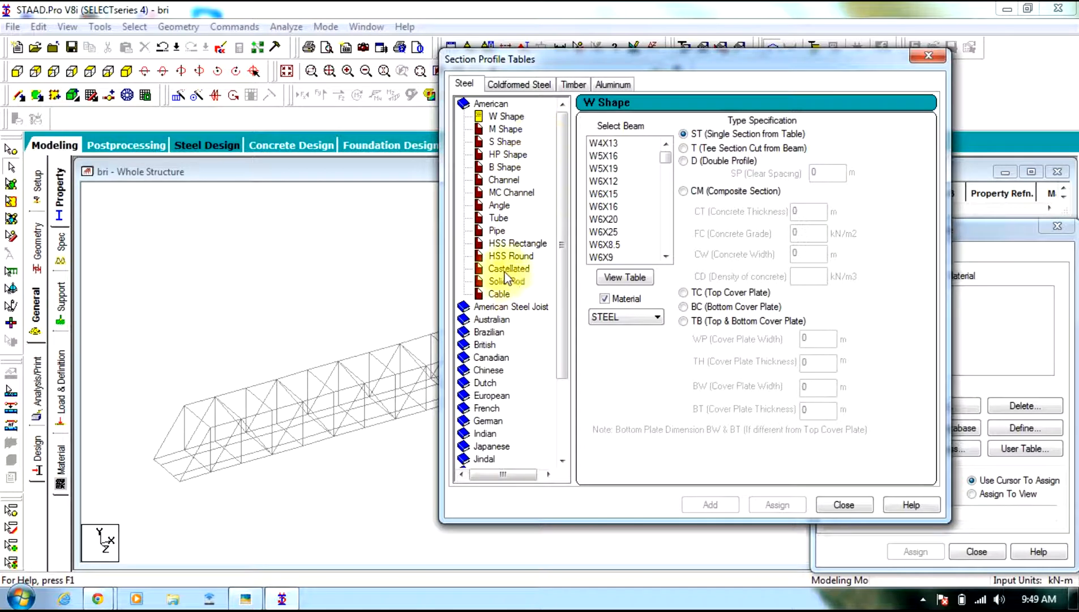
Examine the American steel profiles: Channel, MC Channel, M Shape, W Shape, Solid Rod and Castellated.
left_click(497, 180)
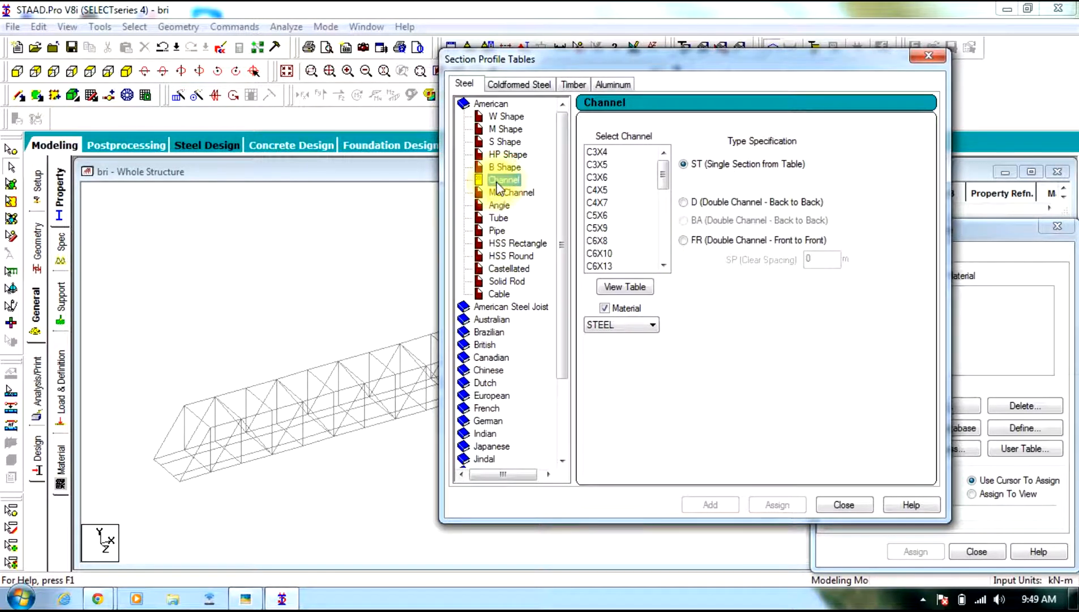
left_click(506, 193)
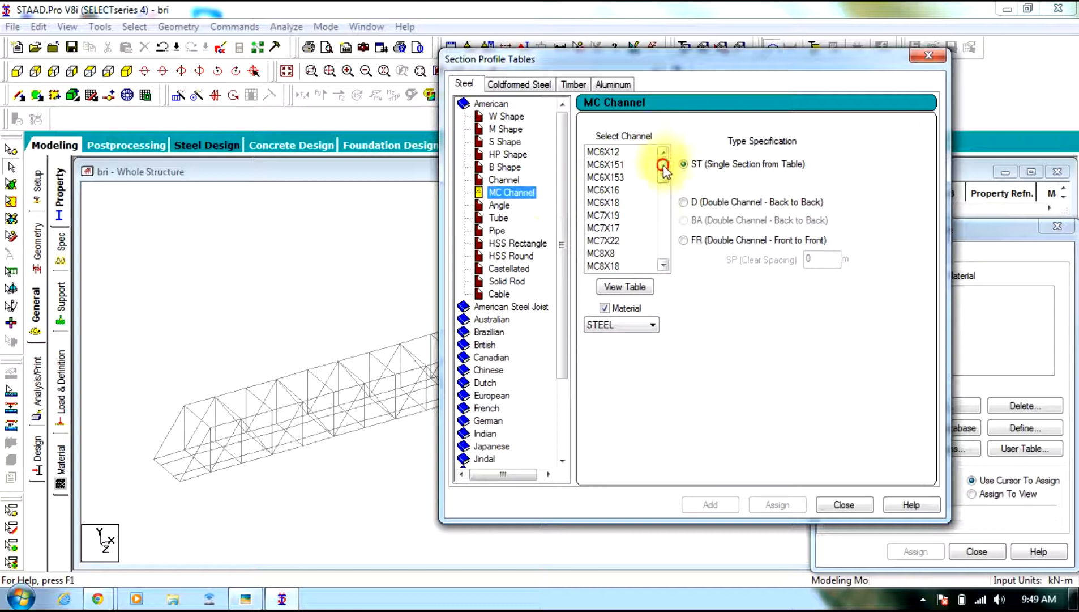
left_click_drag(663, 169, 663, 249)
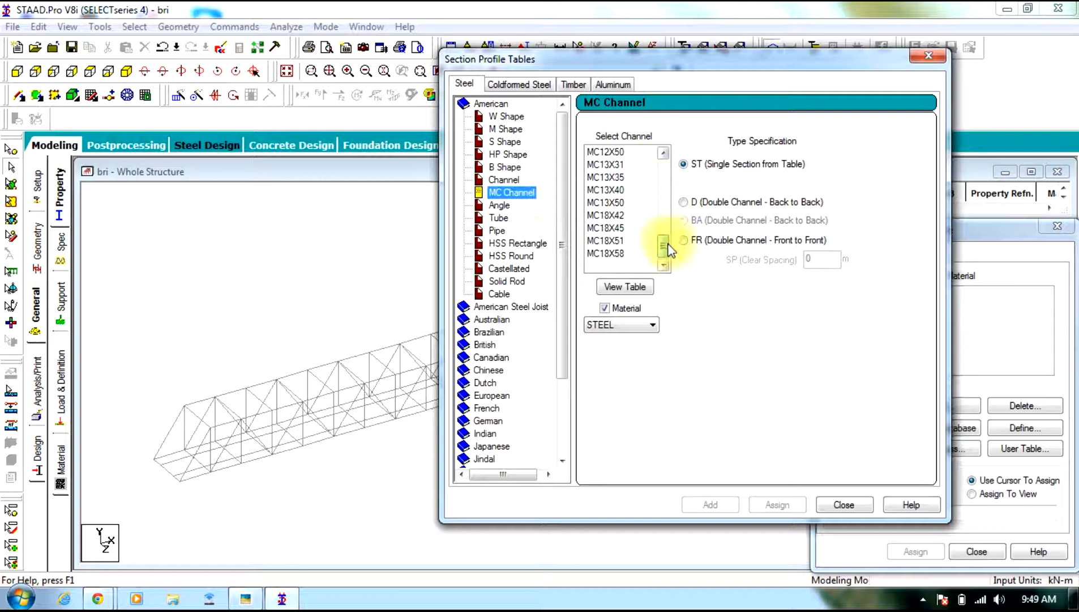
left_click(510, 179)
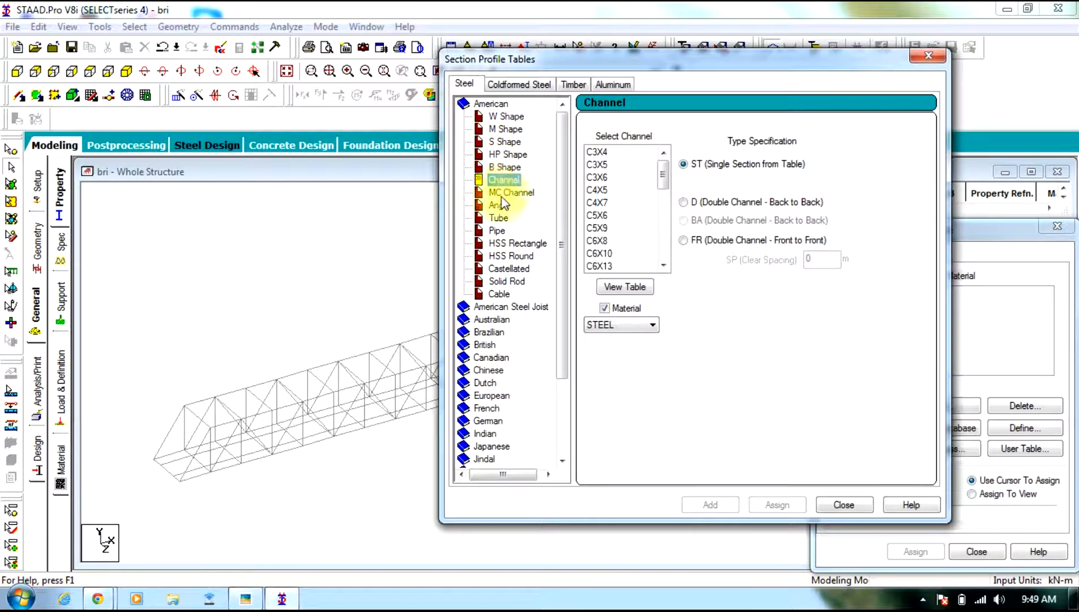
left_click(490, 132)
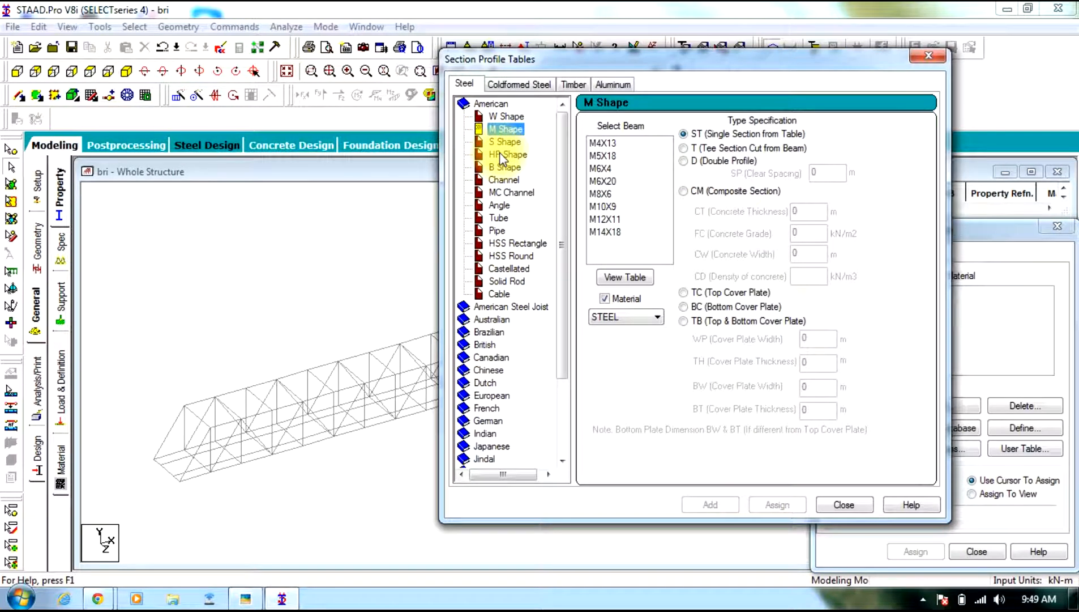
left_click(497, 117)
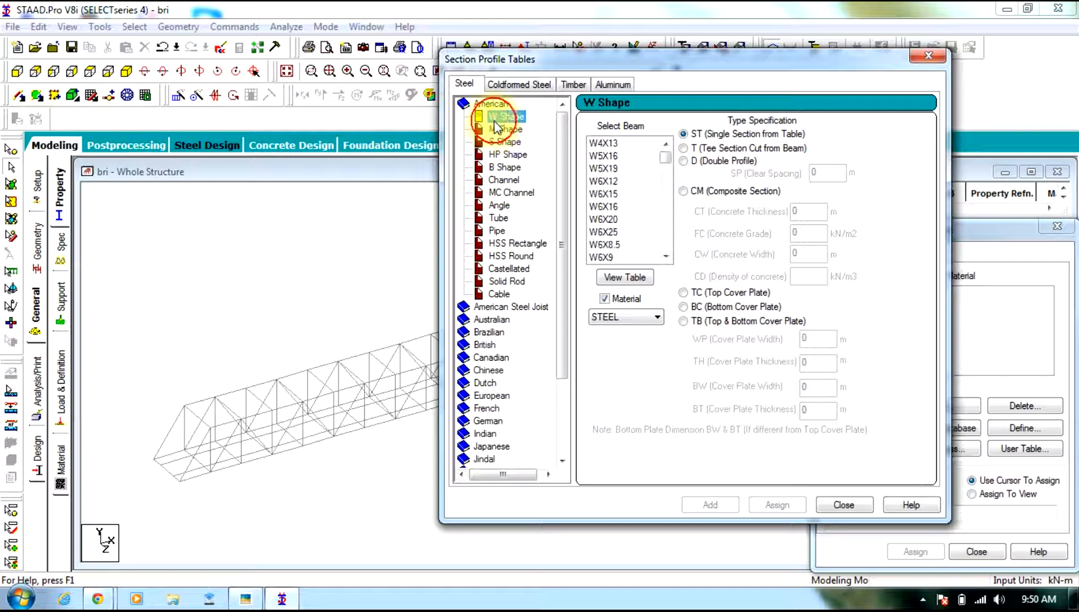
left_click(517, 283)
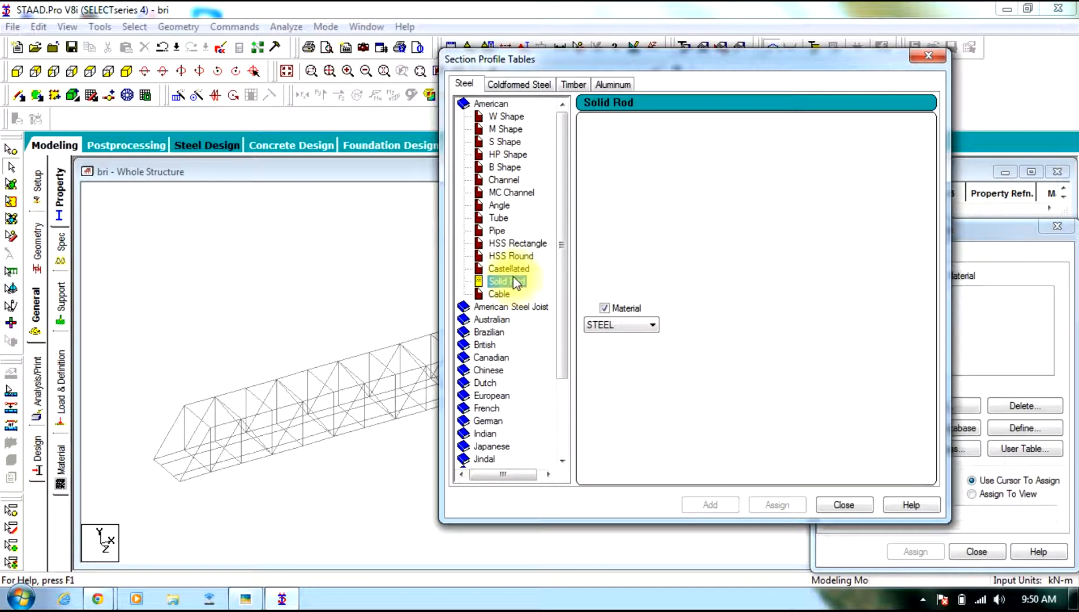
left_click(513, 271)
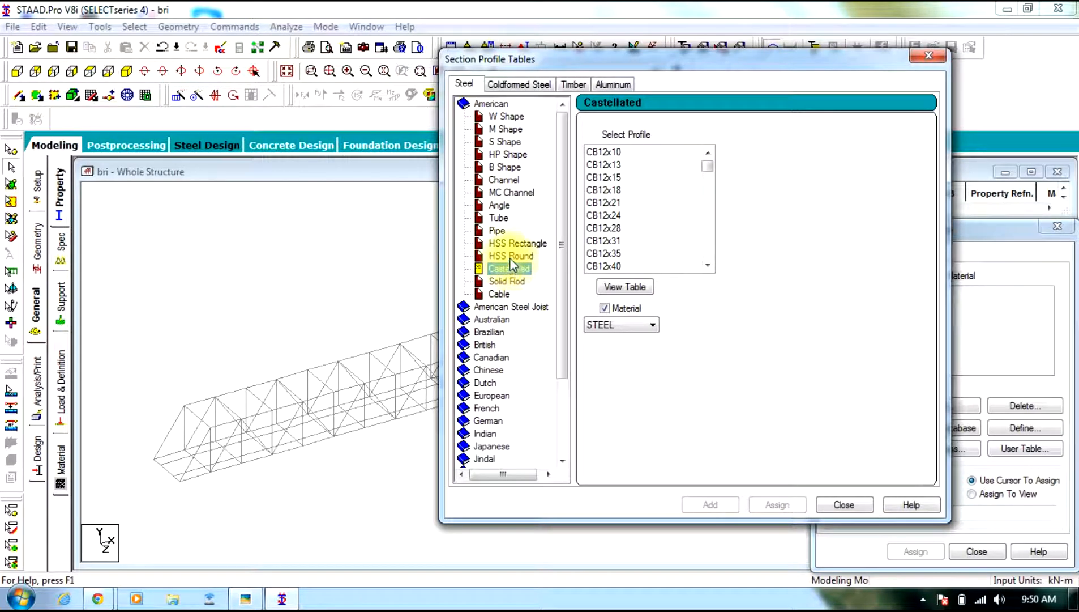
Expand the Indian steel tables and look through the S Shape, I Shape and Channel profiles.
left_click_drag(560, 244, 557, 316)
left_click(486, 329)
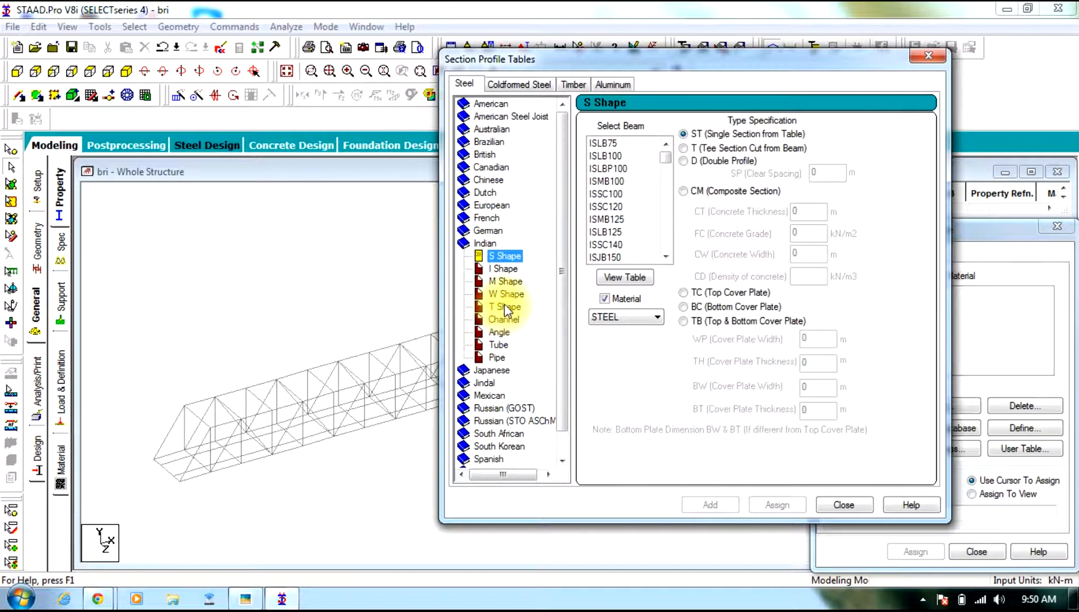
left_click(509, 270)
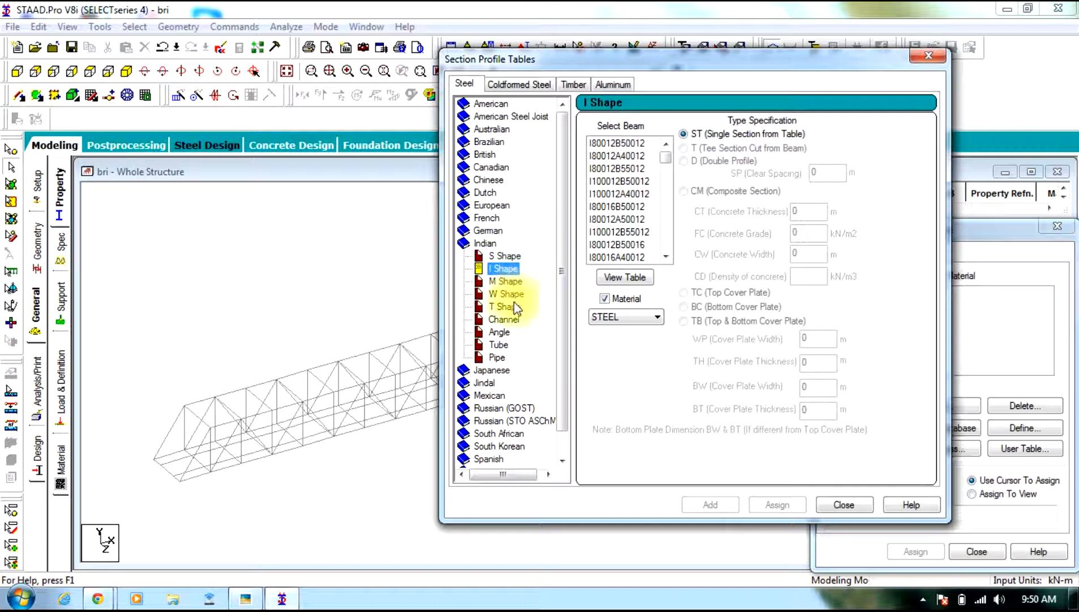
left_click(515, 321)
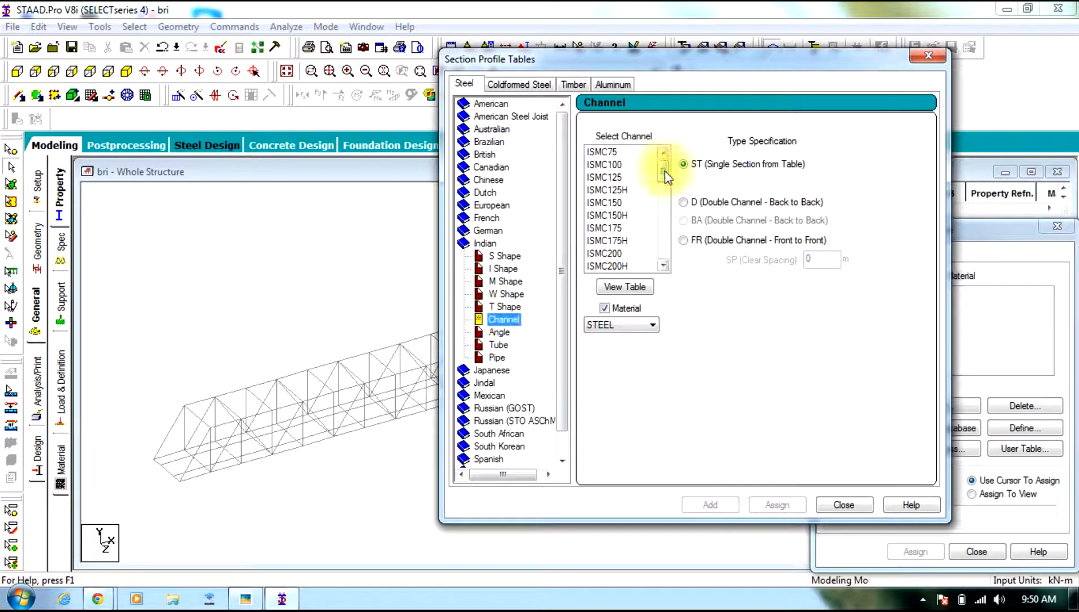
mouse_move(665, 177)
left_mouse_down()
mouse_move(666, 255)
mouse_move(675, 164)
left_mouse_up()
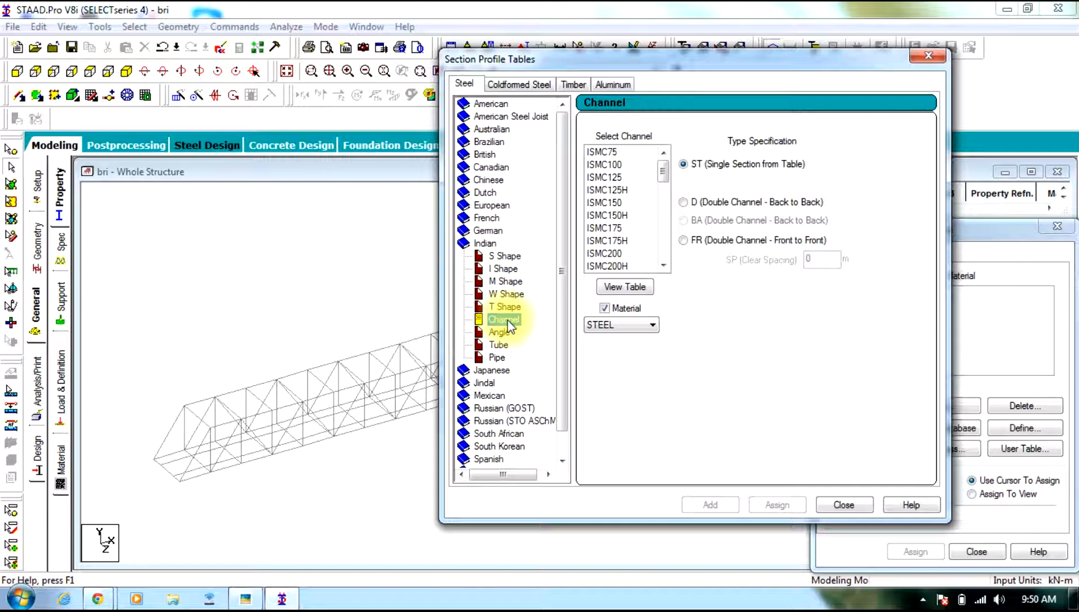
Look through the Indian Angle, American W Shape and Indian S Shape profiles, then close the section database.
left_click(500, 332)
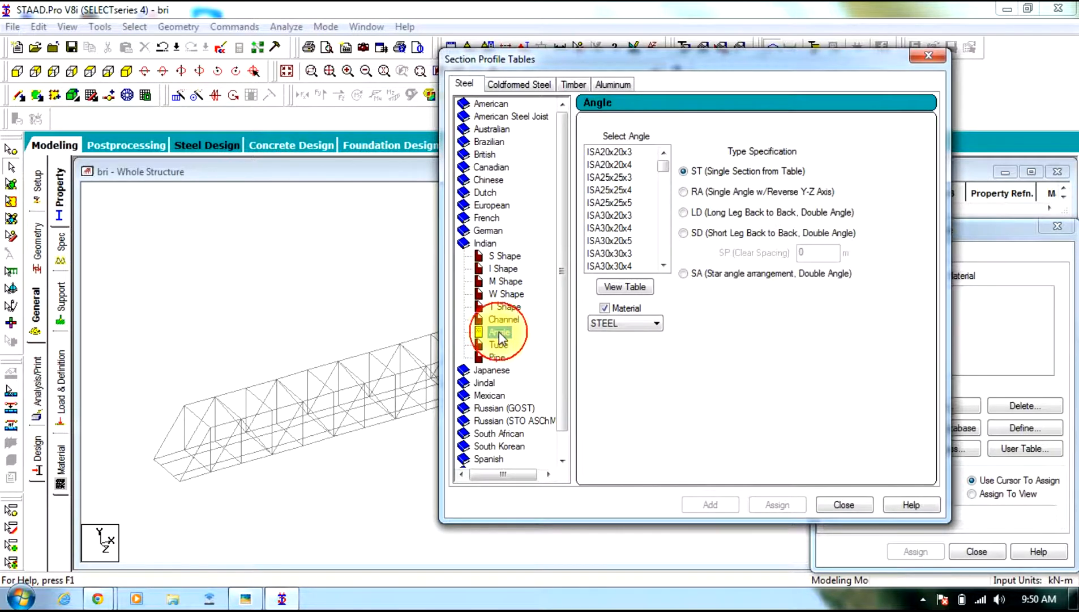
left_click_drag(664, 168, 658, 256)
mouse_move(662, 251)
left_mouse_down()
mouse_move(660, 191)
mouse_move(674, 164)
mouse_move(657, 260)
left_mouse_up()
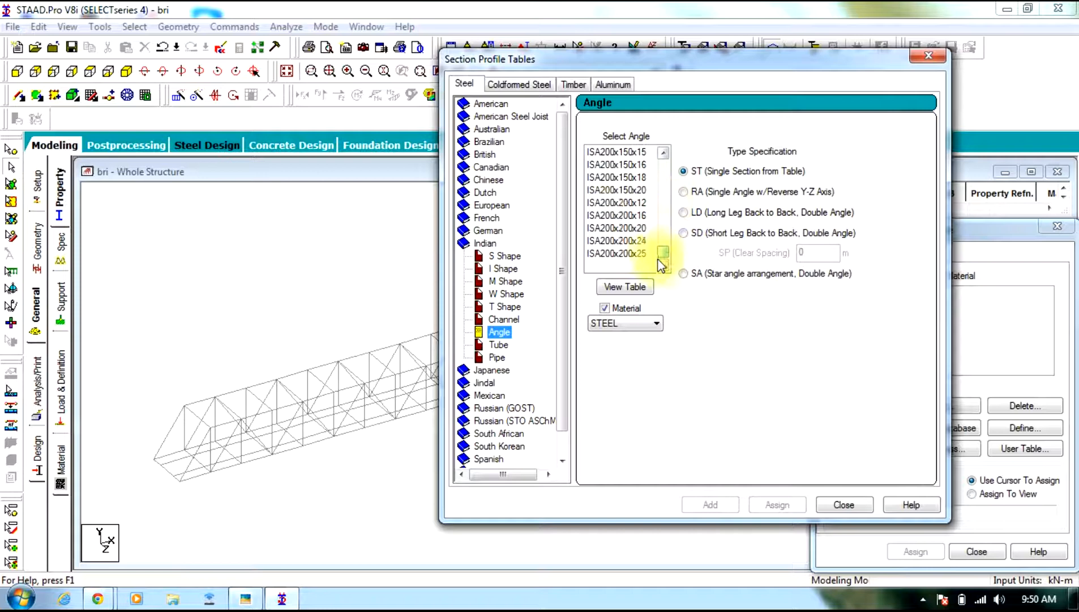
double_click(502, 105)
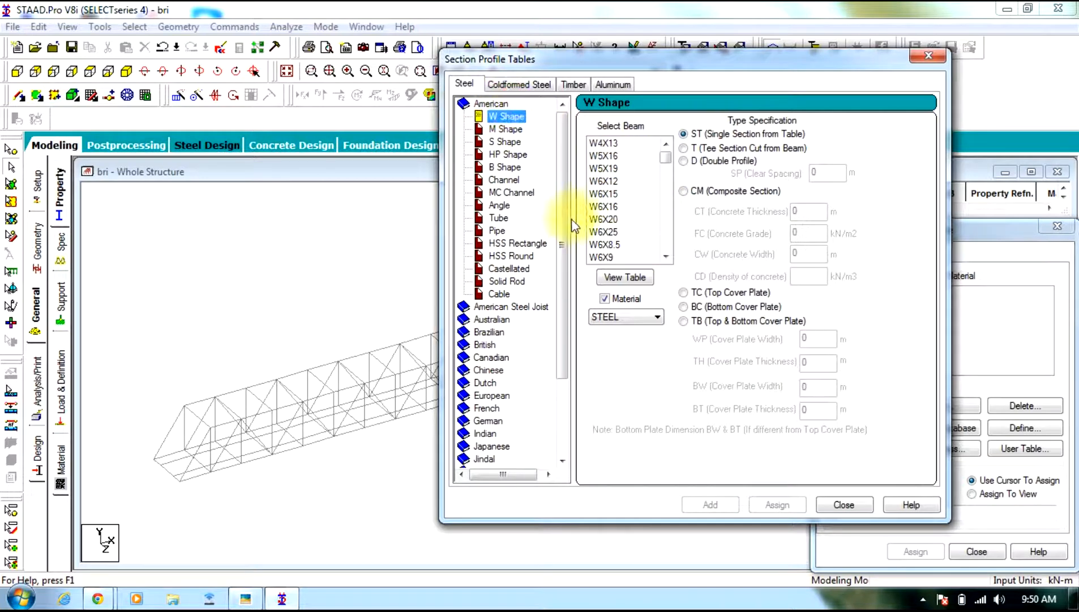
double_click(491, 104)
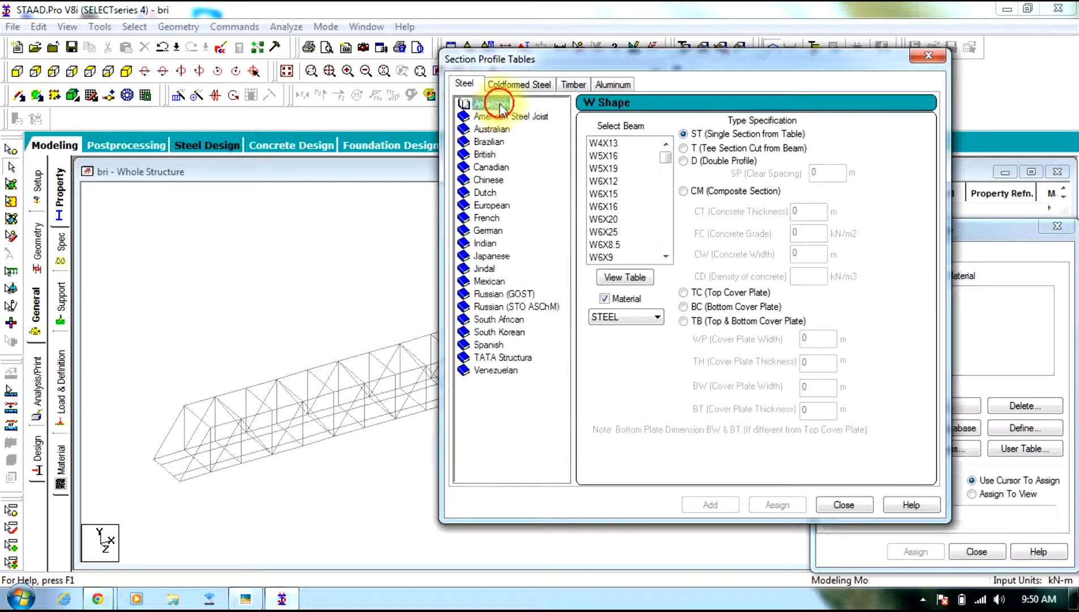
double_click(493, 245)
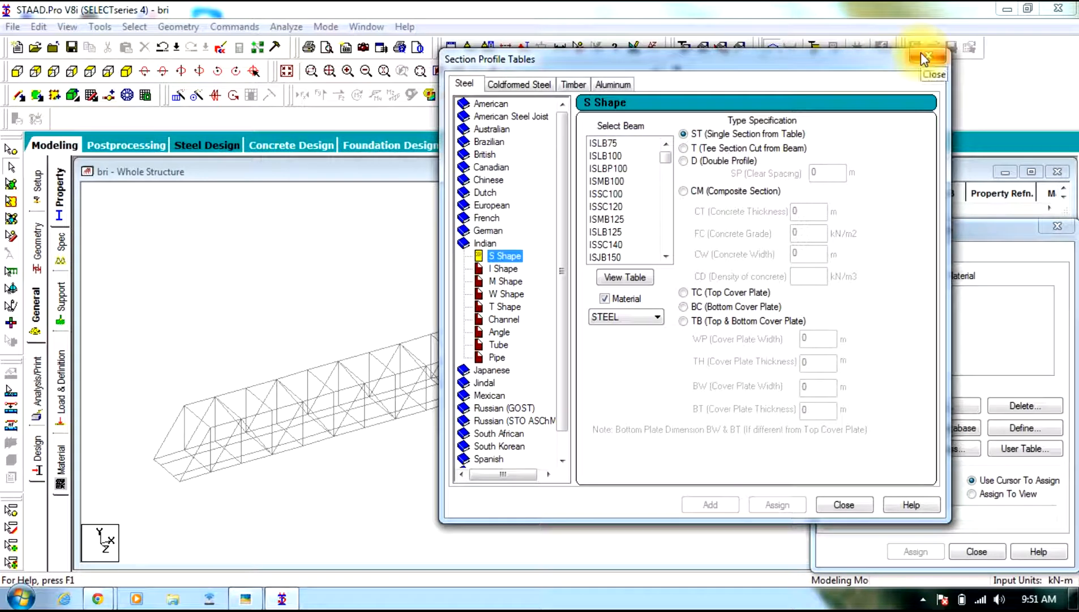
left_click(845, 506)
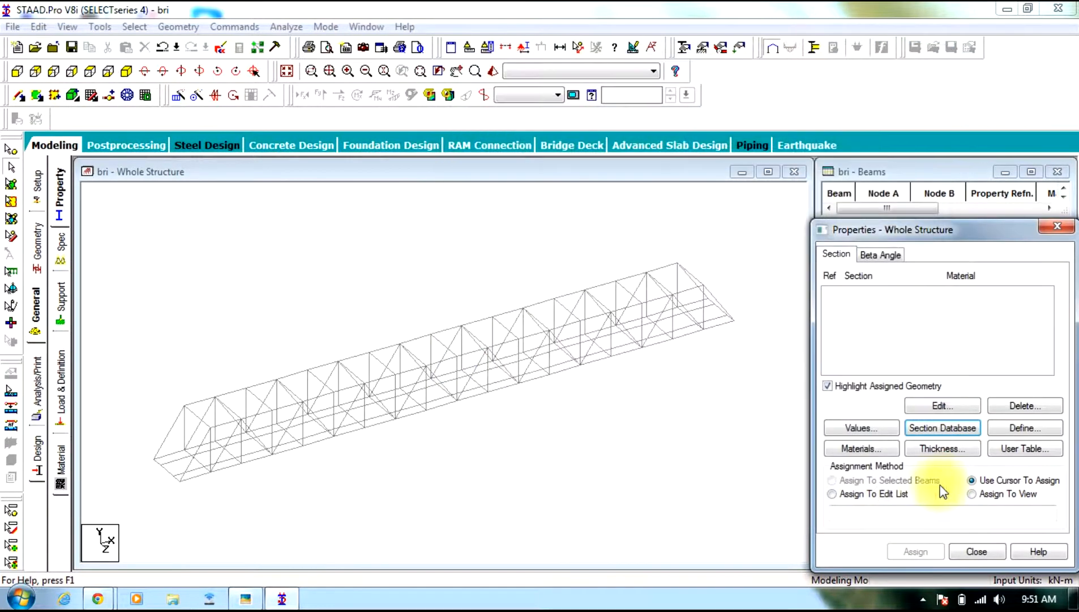
Define three steel Assign Profile properties: Angle, Double Angle and Channel.
left_click(1040, 433)
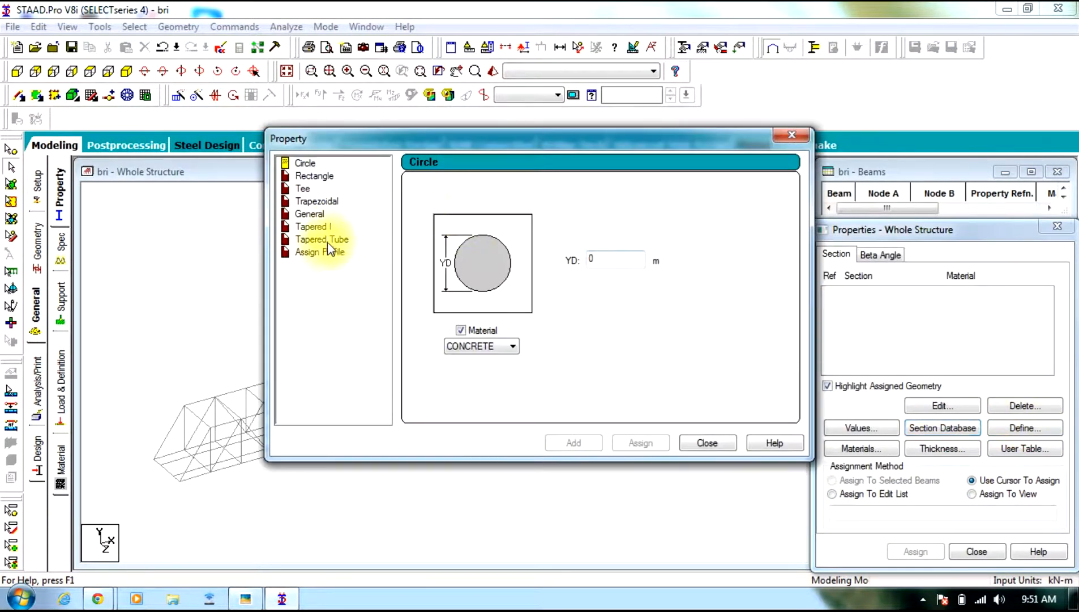
left_click(320, 254)
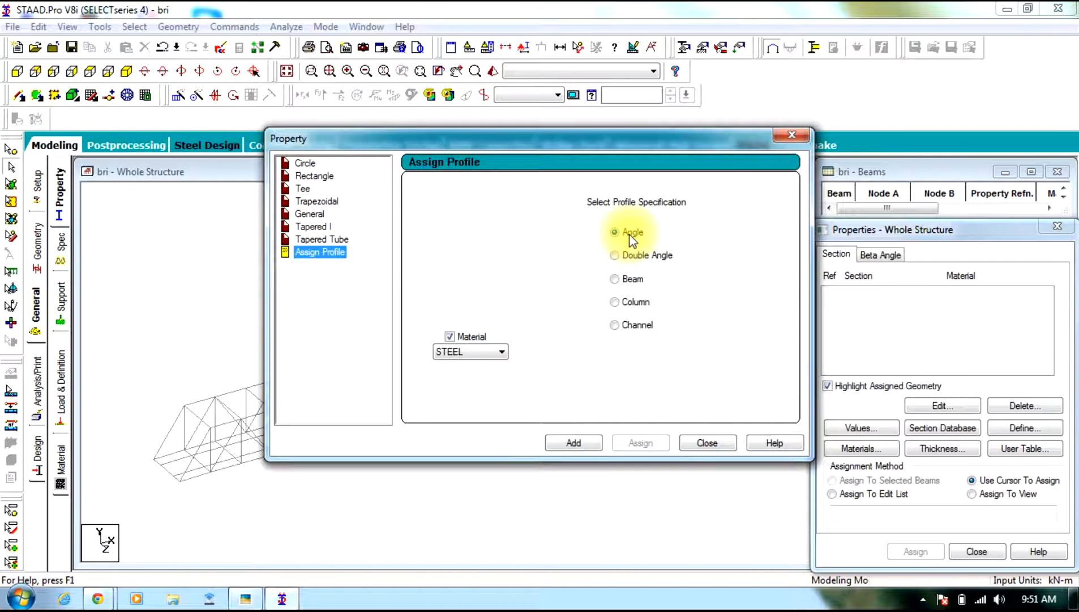
left_click(585, 444)
left_click(633, 254)
left_click(564, 445)
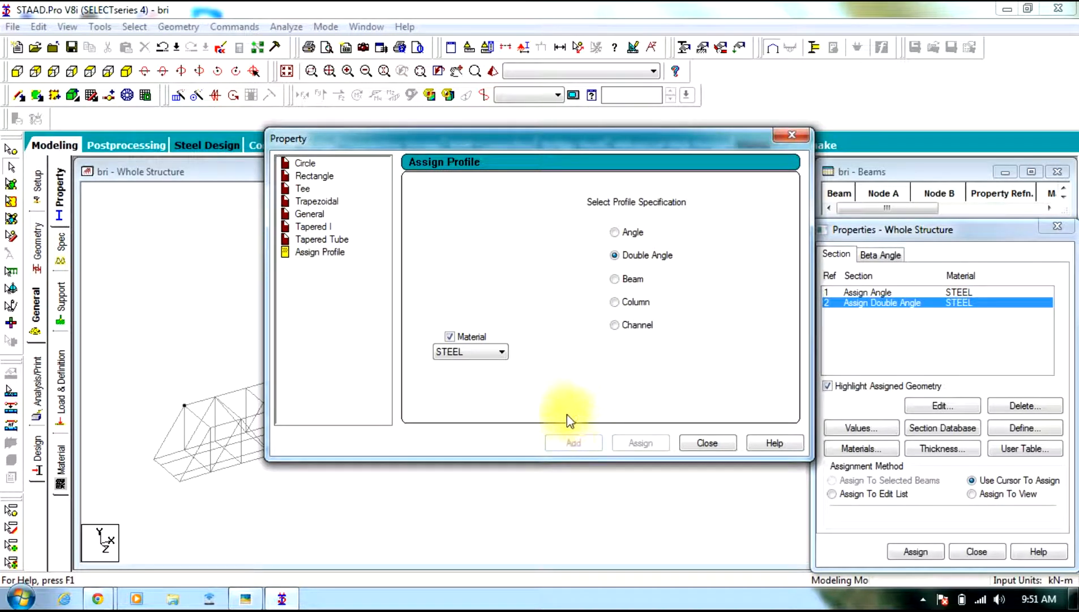
left_click(616, 326)
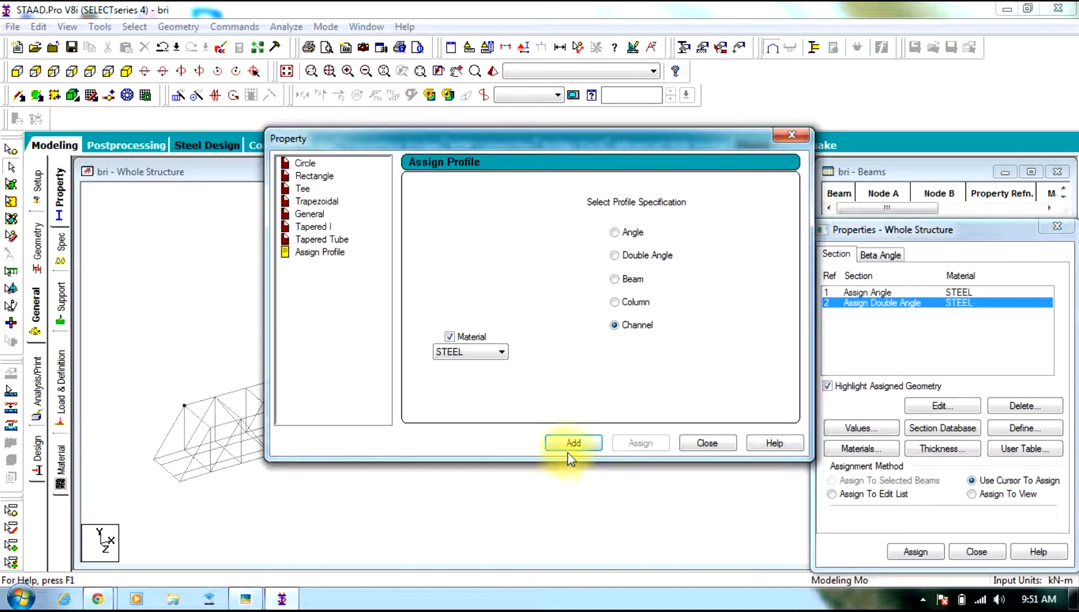
left_click(573, 443)
left_click(701, 445)
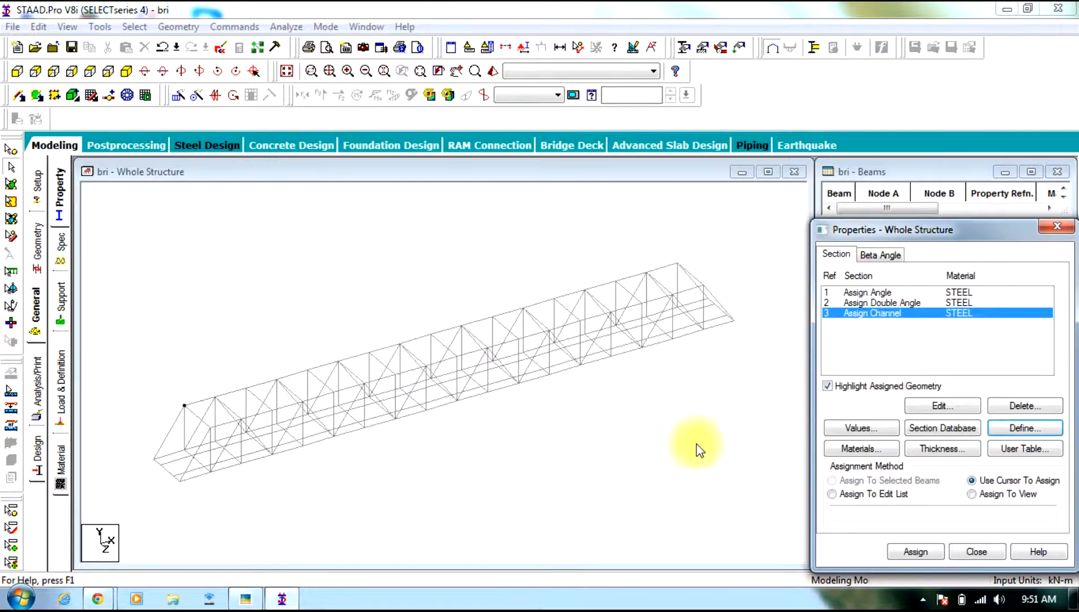
left_click(321, 283)
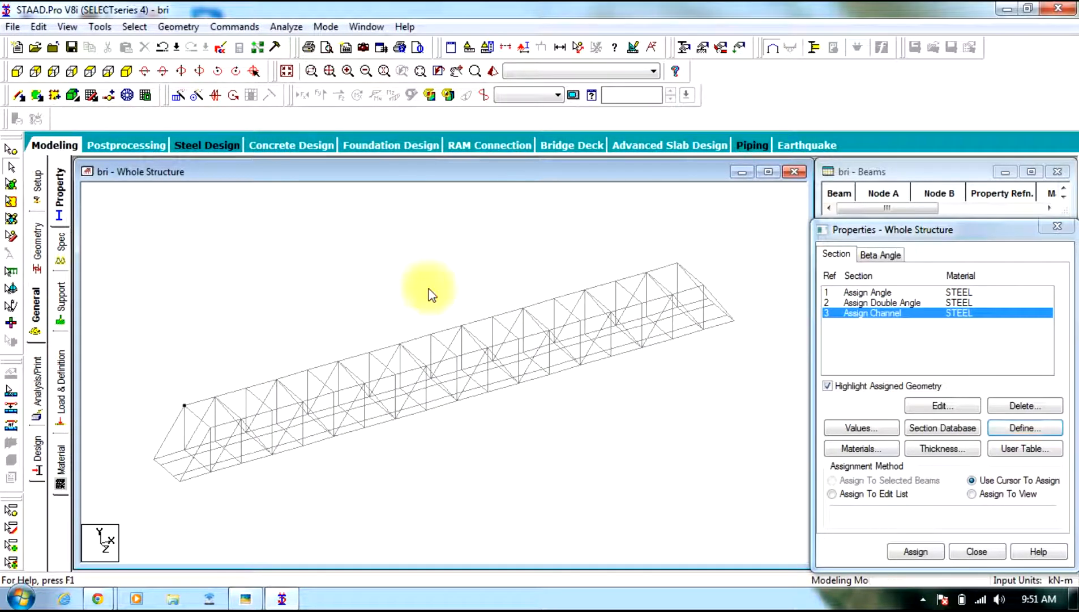
In front view, assign the Assign Angle property to all truss diagonals, including the inclined end members.
left_click(876, 313)
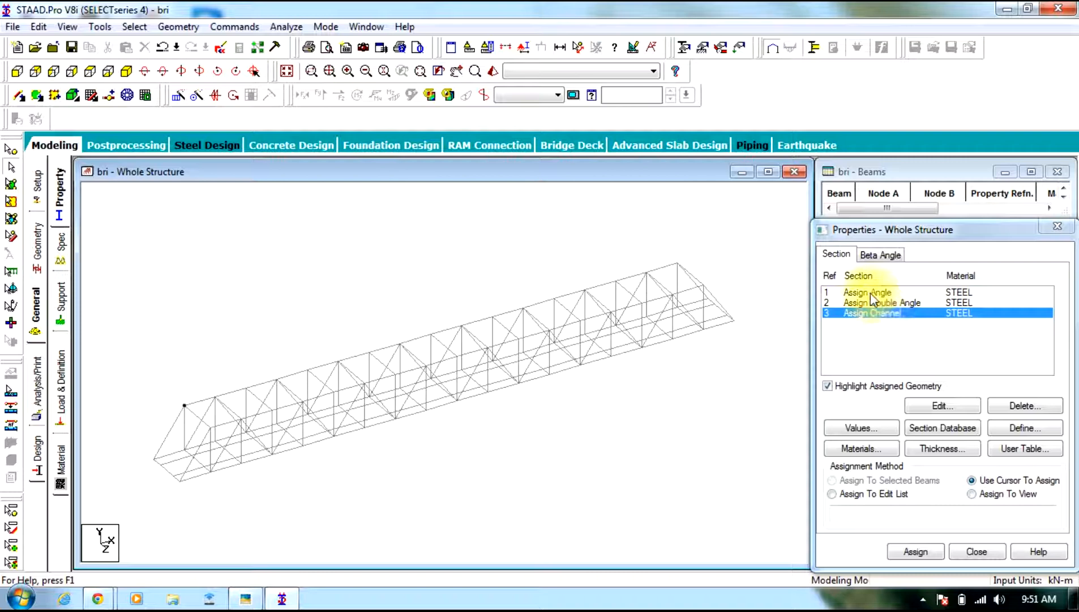
left_click(871, 293)
left_click(19, 72)
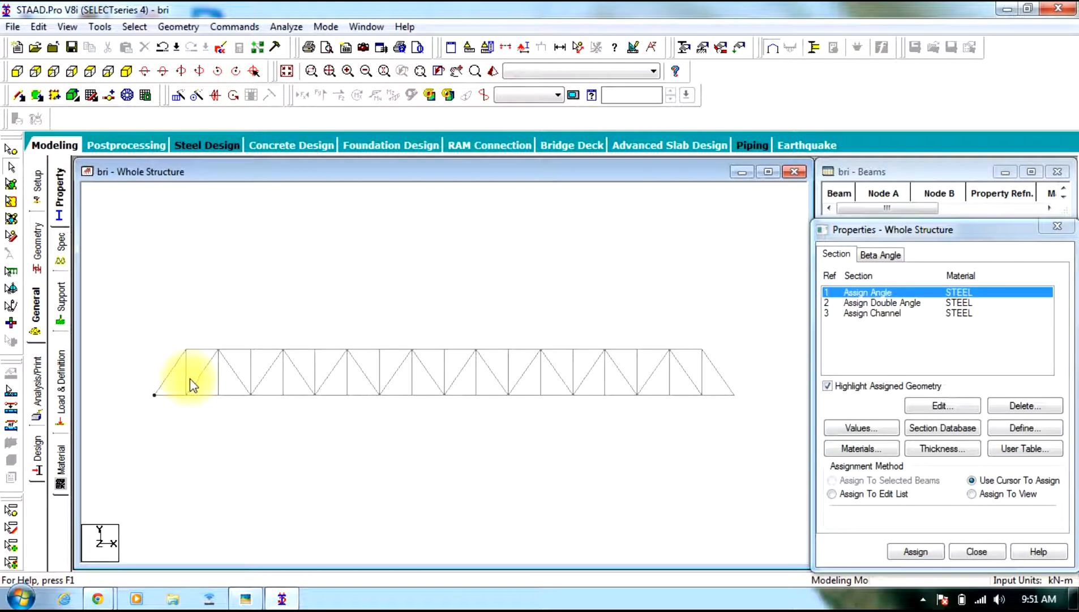
left_click(690, 377)
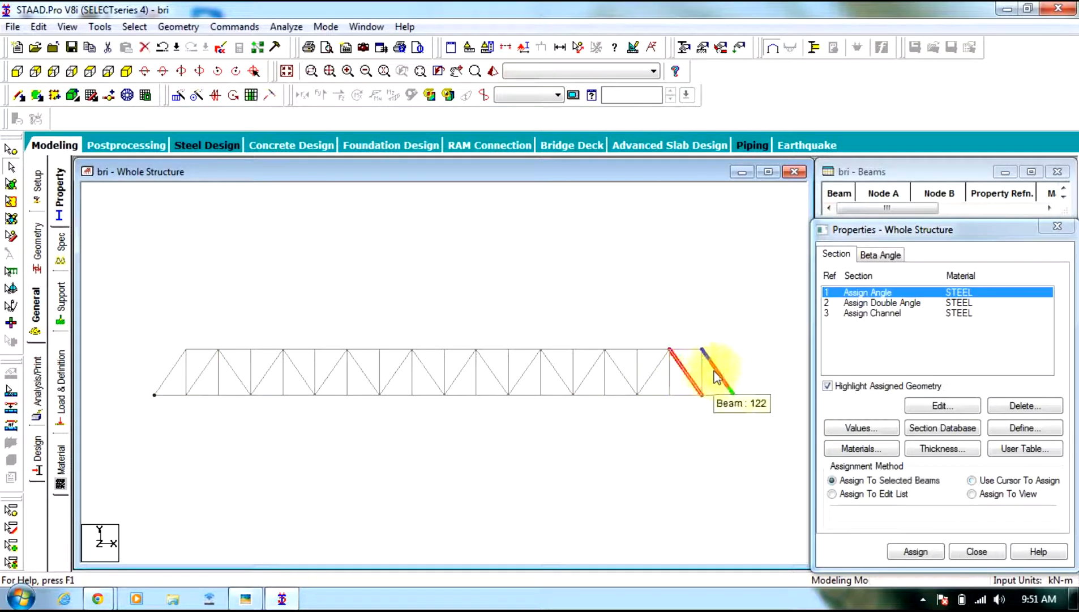
left_click(648, 381, "ctrl")
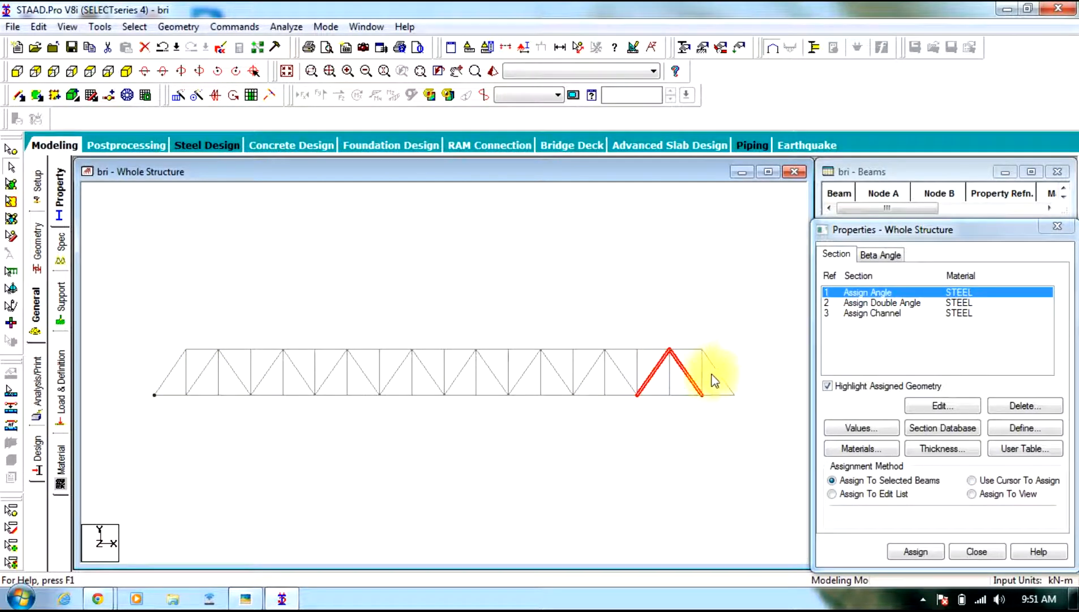
left_click(718, 379, "ctrl")
left_click(592, 376, "ctrl")
left_click(492, 371, "ctrl")
left_click(460, 372, "ctrl")
left_click(433, 378, "ctrl")
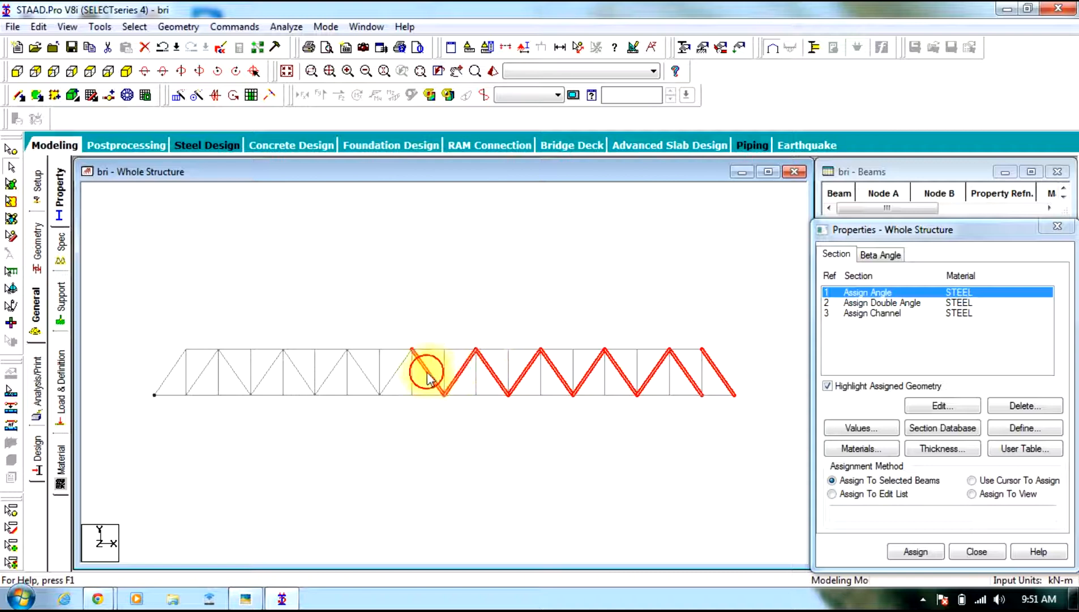
left_click(368, 376, "ctrl")
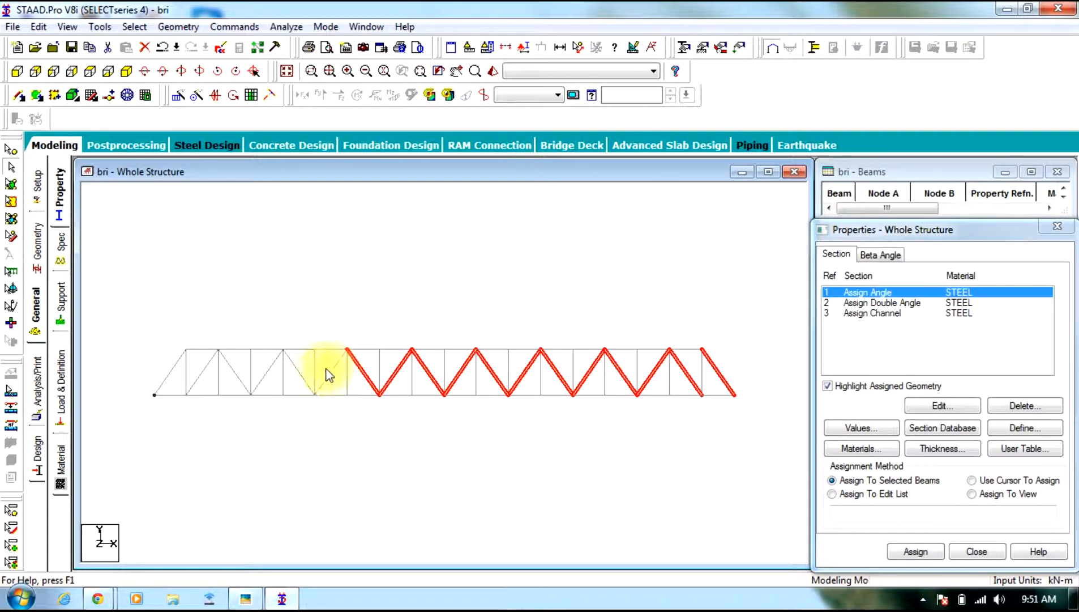
left_click(300, 373, "ctrl")
left_click(266, 373, "ctrl")
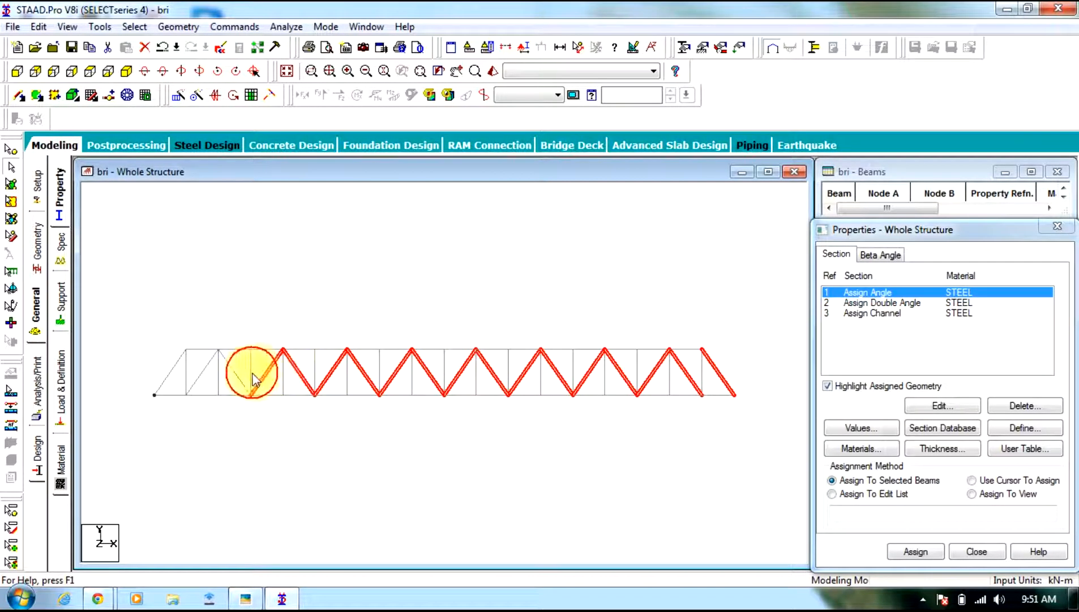
left_click(236, 374, "ctrl")
left_click(203, 374, "ctrl")
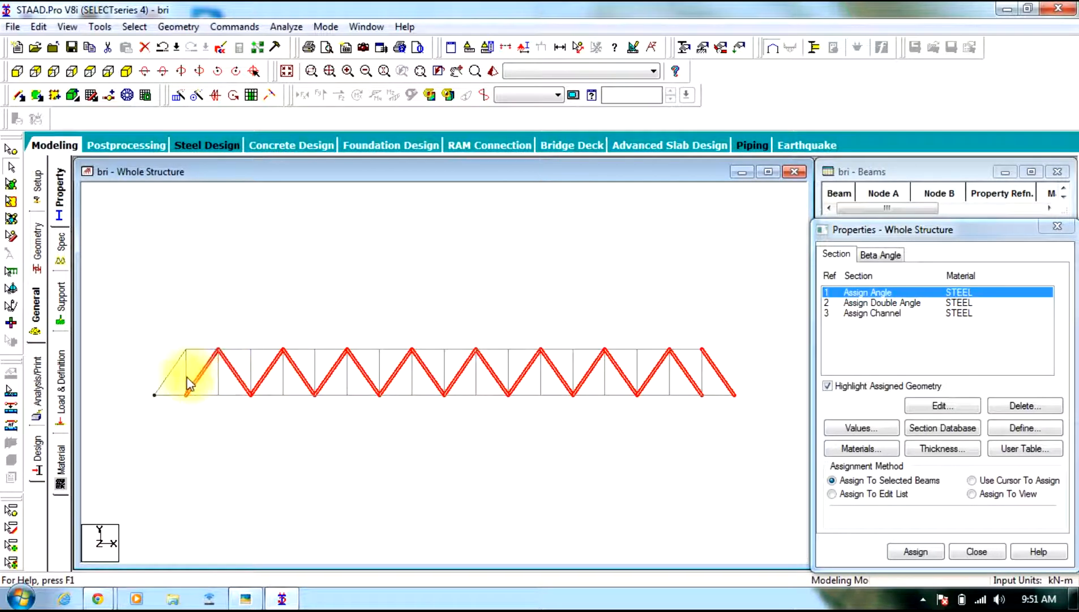
left_click(171, 374, "ctrl")
left_click(944, 552)
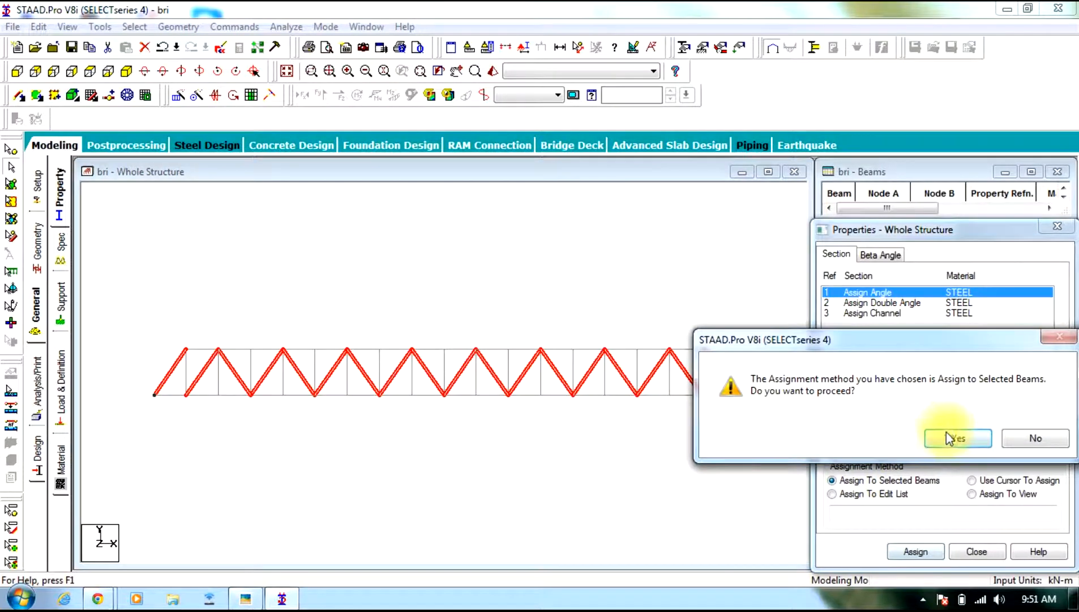
left_click(947, 436)
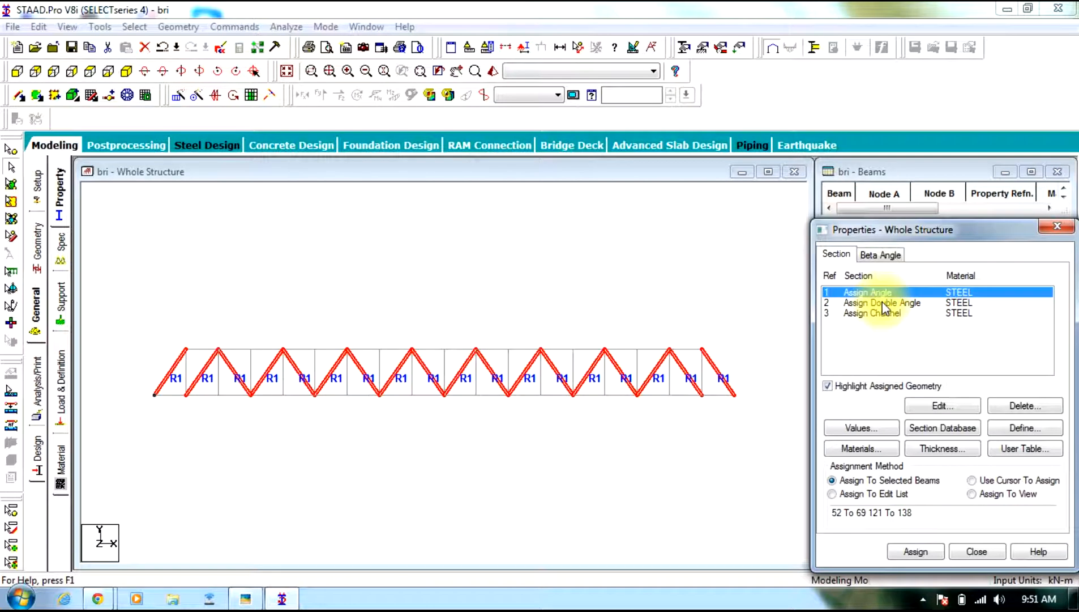
In front view, assign the Assign Double Angle property to all truss verticals and all members at top-chord level.
left_click(125, 71)
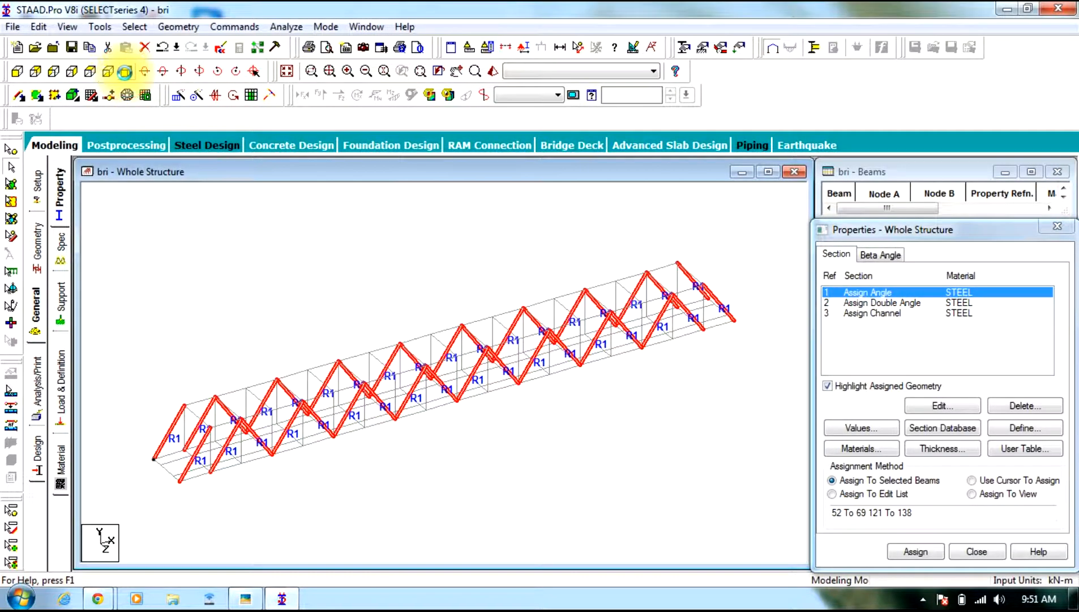
left_click(17, 72)
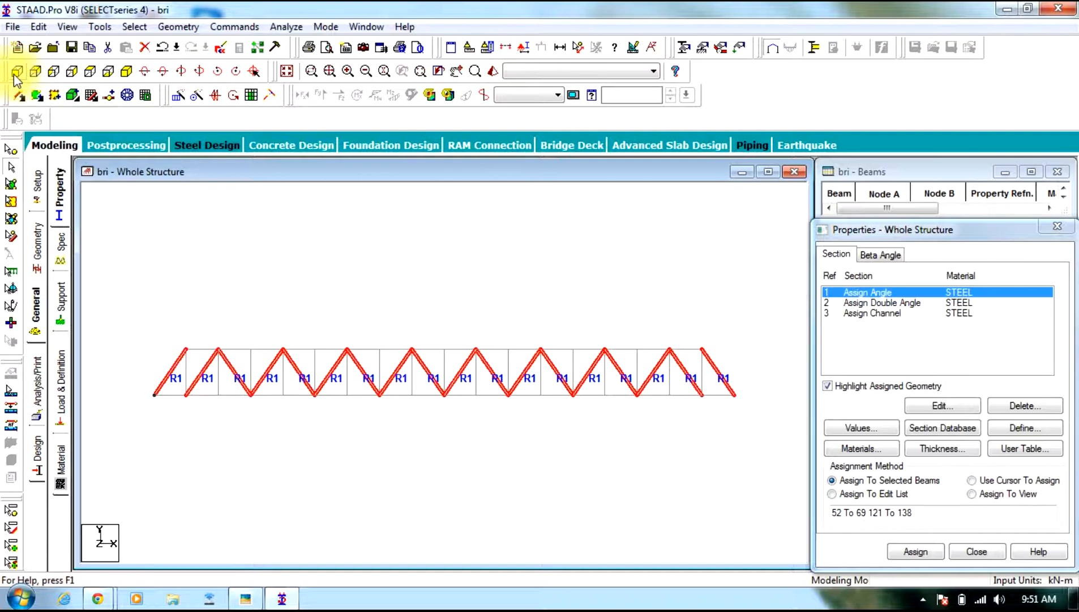
left_click(902, 304)
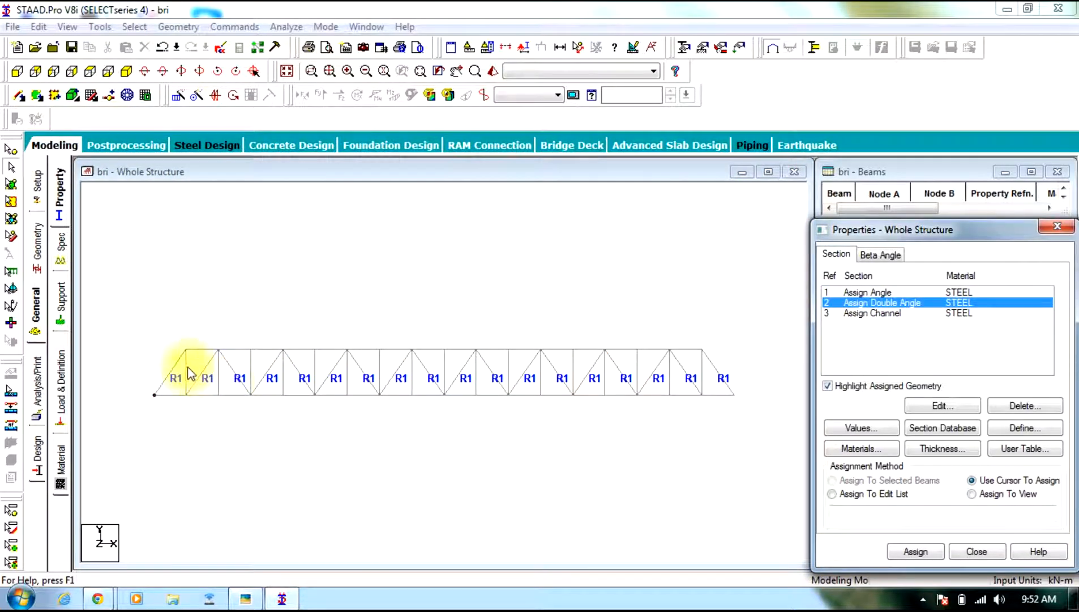
left_click(187, 374)
left_click(218, 373)
left_click_drag(725, 334, 169, 352, "ctrl")
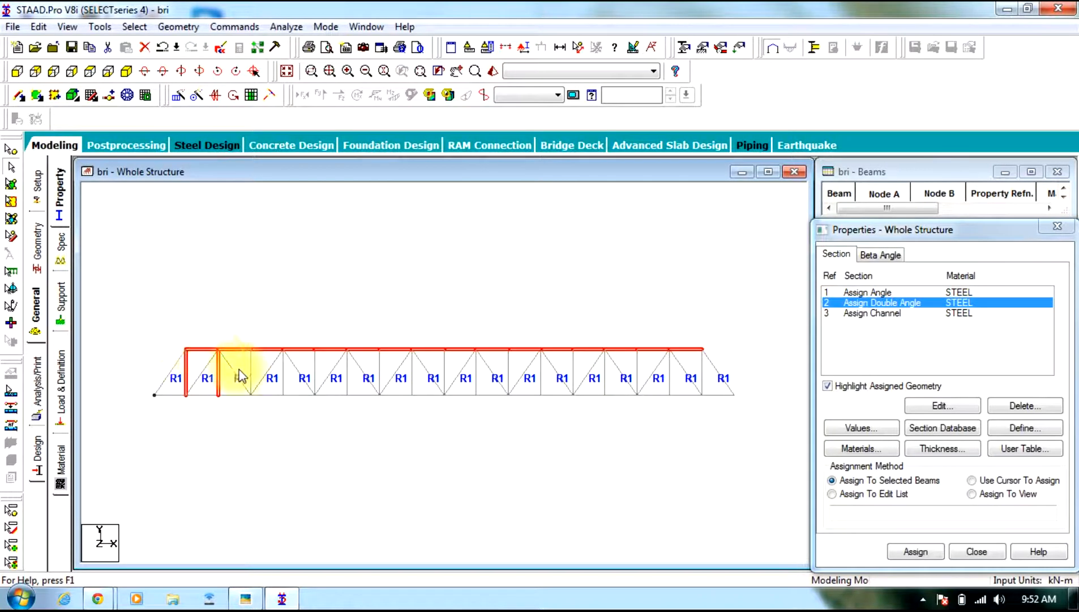
left_click(283, 374)
left_click(316, 374)
left_click(380, 378)
left_click(411, 378)
left_click(444, 374)
left_click(509, 376)
left_click(541, 377)
left_click(573, 379)
left_click(604, 378)
left_click(636, 377)
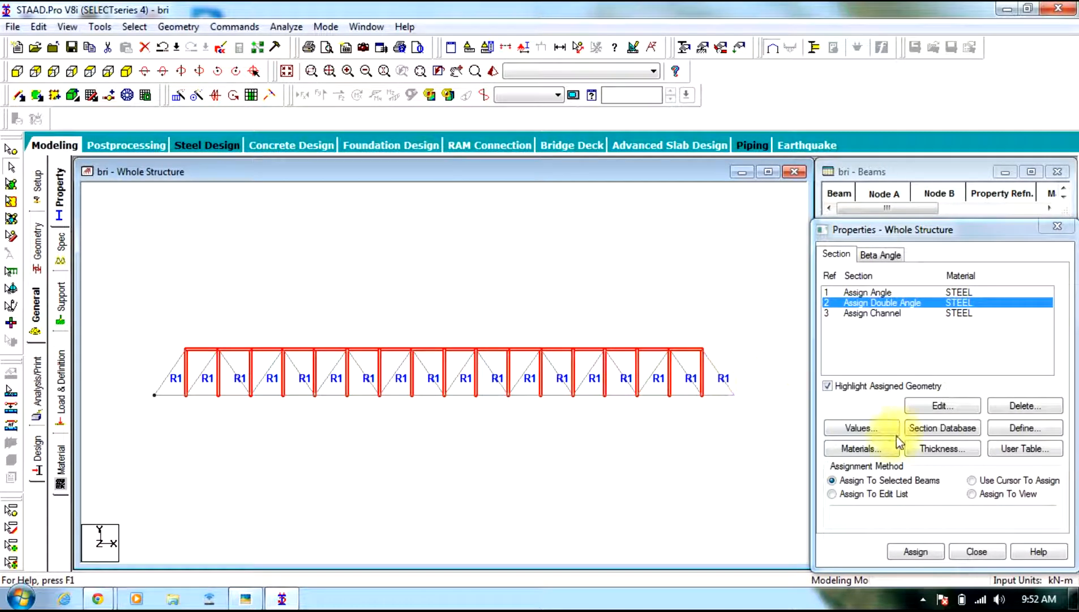
left_click(916, 549)
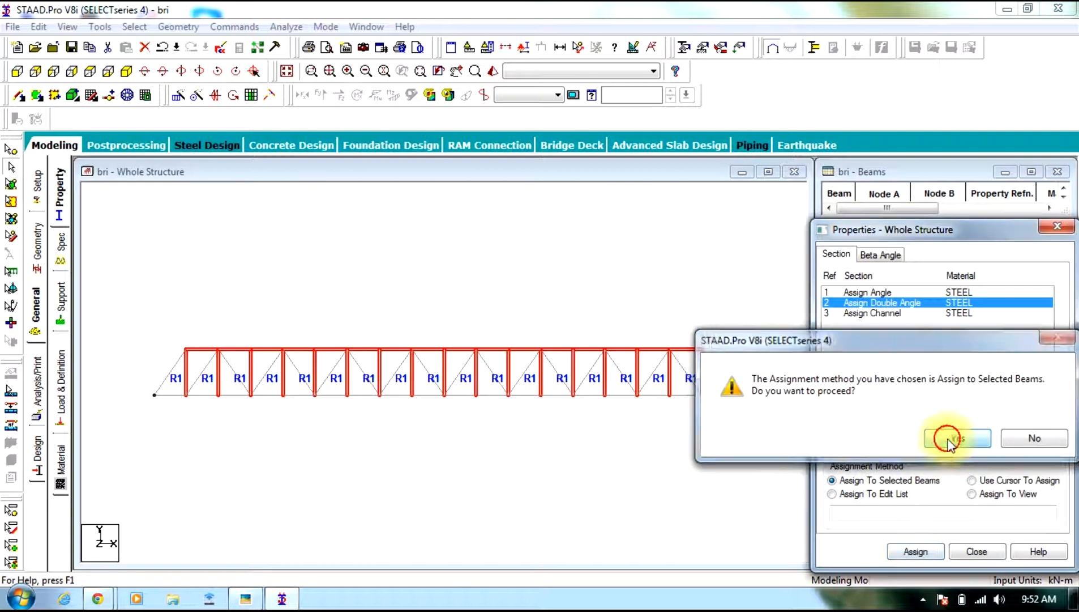
left_click(883, 436)
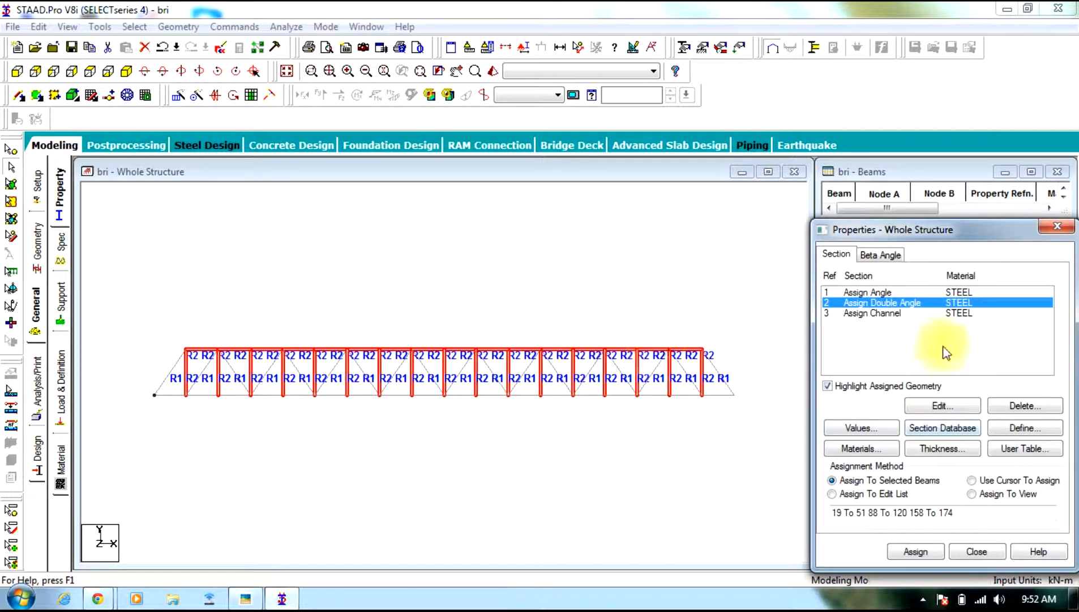
Assign the Assign Channel property to all bottom-level members, including the deck stringers and cross beams, and restore the isometric view.
left_click(893, 313)
left_click_drag(752, 392, 101, 453)
left_click(125, 73)
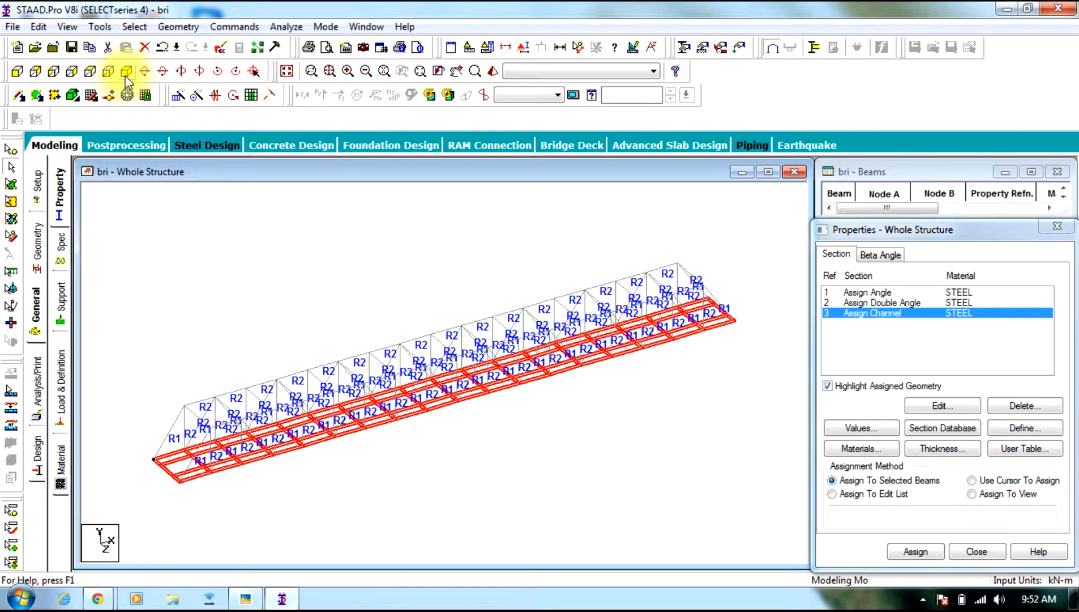
left_click(940, 557)
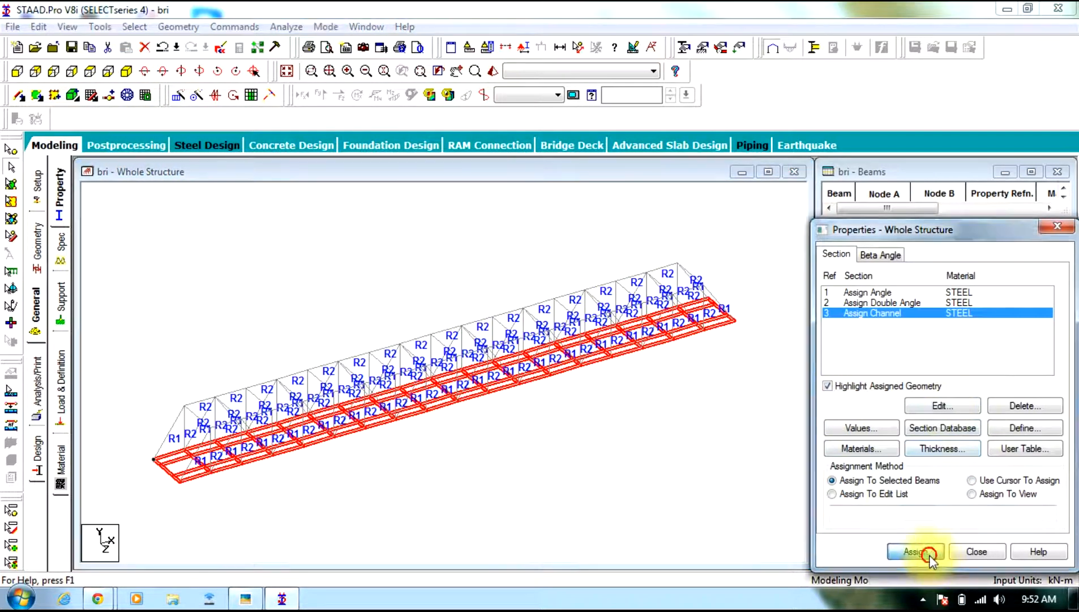
left_click(944, 441)
left_click(202, 294)
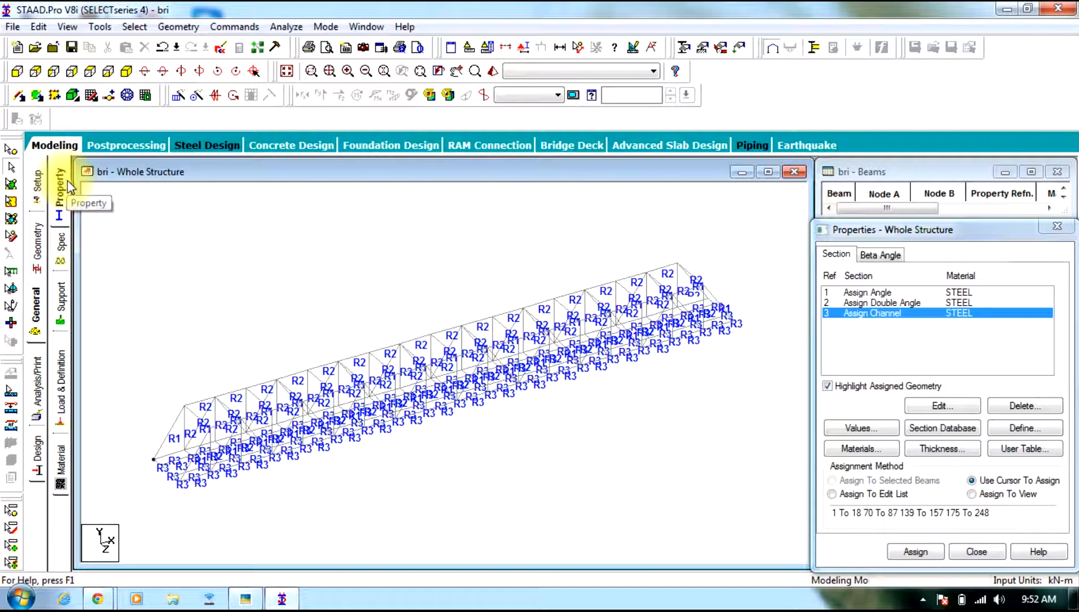
Inspect the bridge with its assigned sections in the 3D rendered view, then close that view.
right_click(205, 312)
left_click(226, 300)
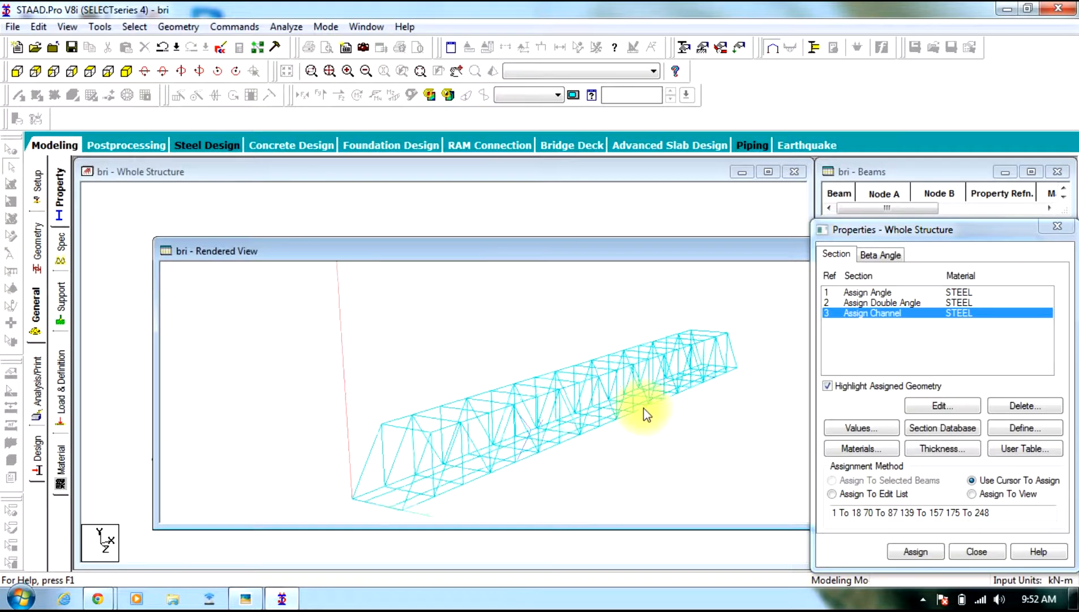
left_click_drag(527, 373, 417, 284)
left_click(626, 188)
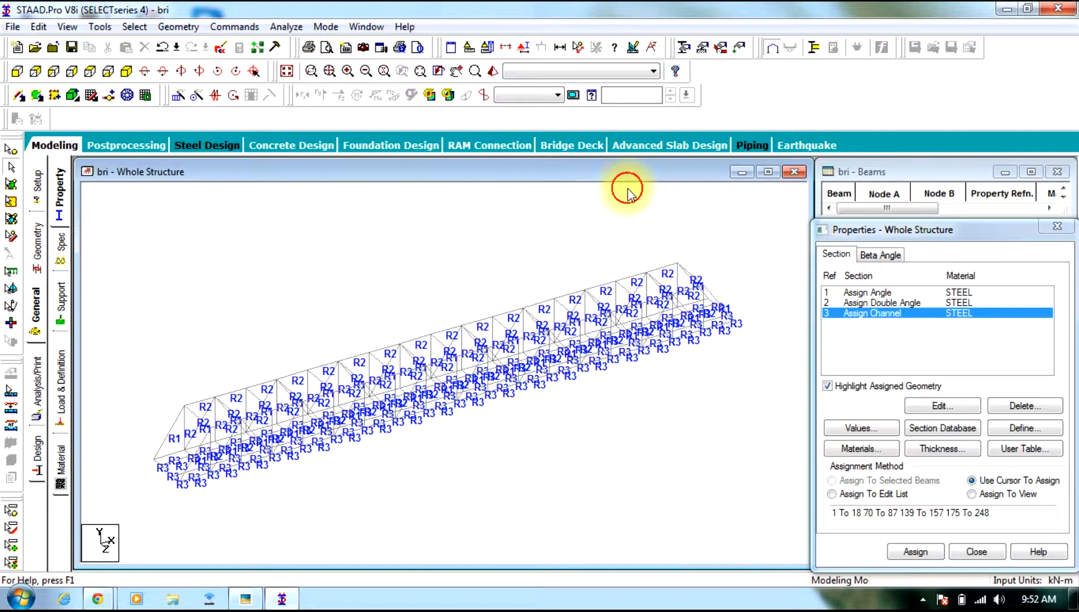
Create a fixed support definition and select it for assignment.
left_click(61, 310)
left_click(954, 438)
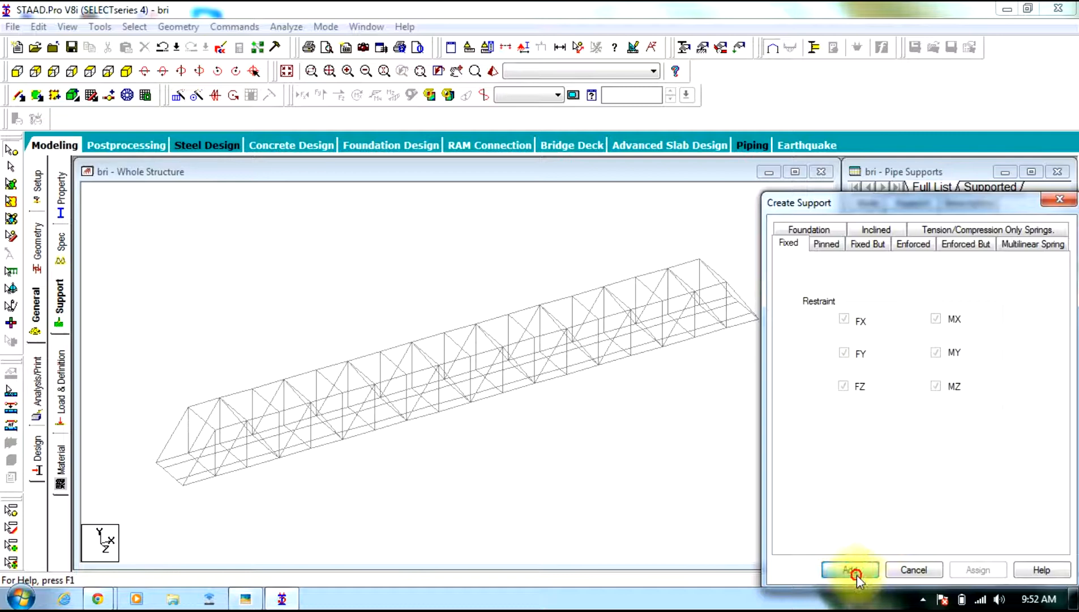
left_click(857, 574)
left_click(872, 337)
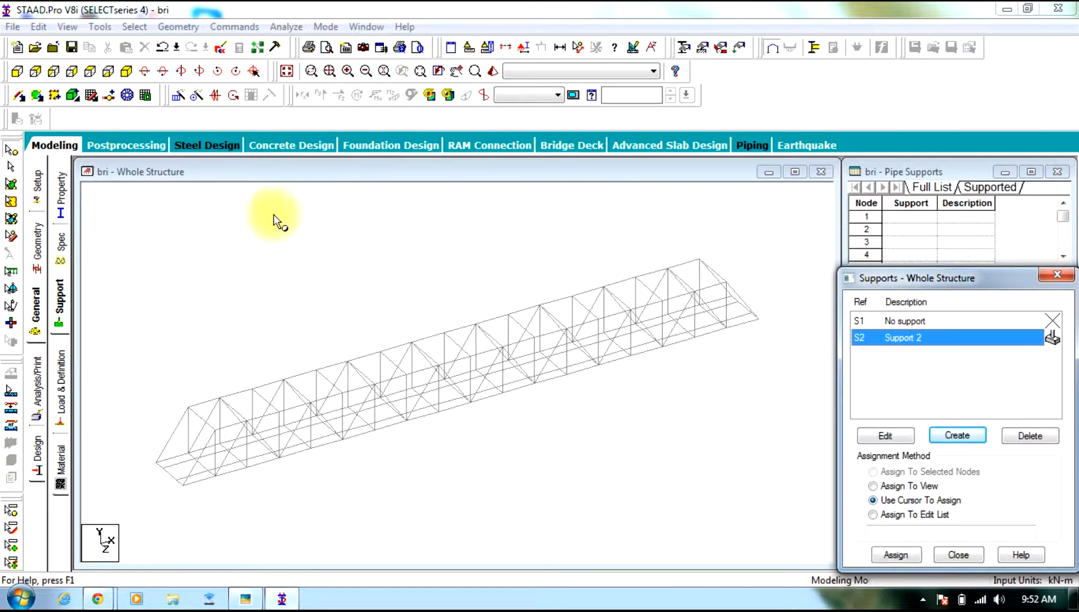
In front view, assign the fixed support to all bottom-level nodes at both ends of the bridge, and restore the isometric view.
left_click(17, 71)
left_click_drag(178, 431, 137, 379)
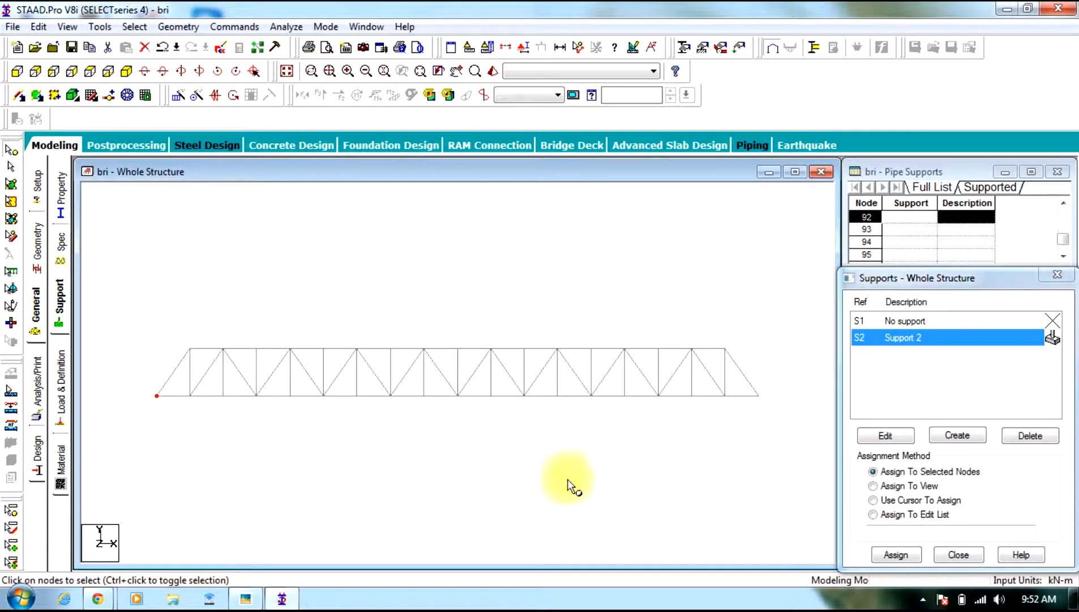
left_click(757, 378, "ctrl")
left_click(895, 554)
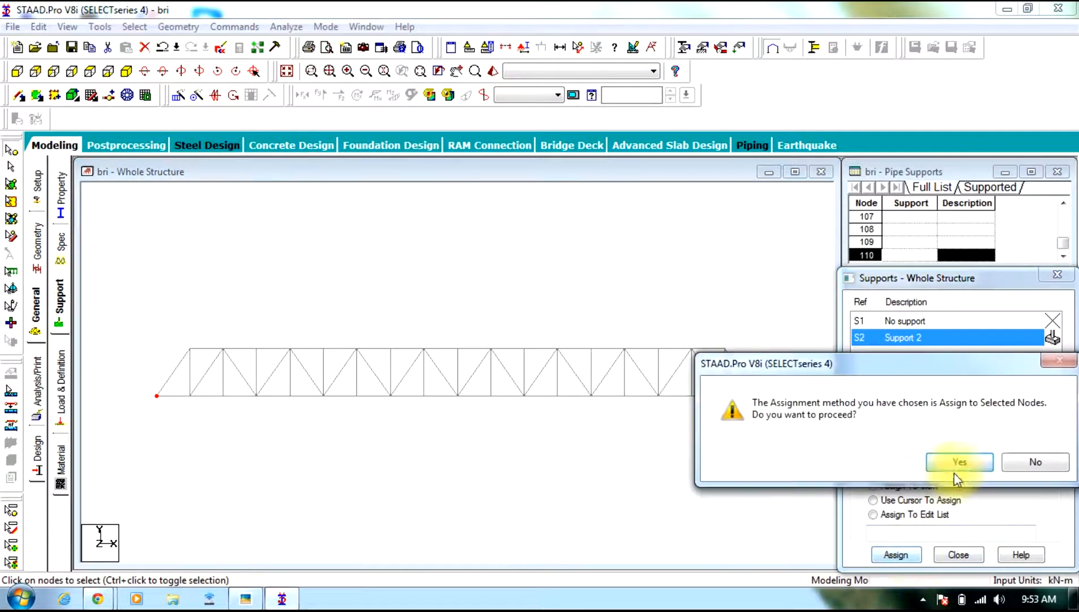
left_click(956, 470)
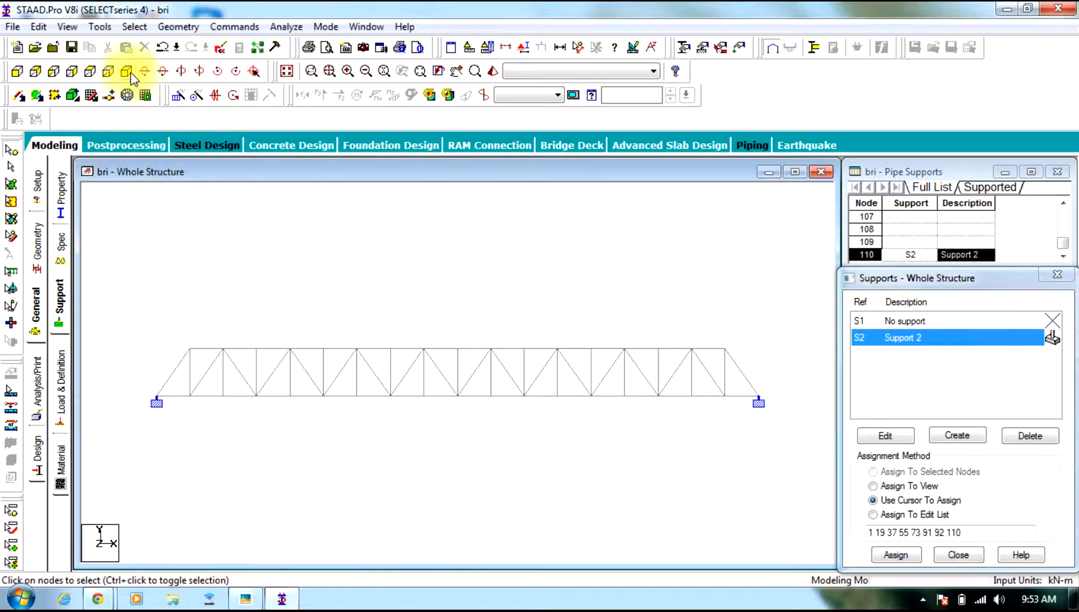
left_click(128, 72)
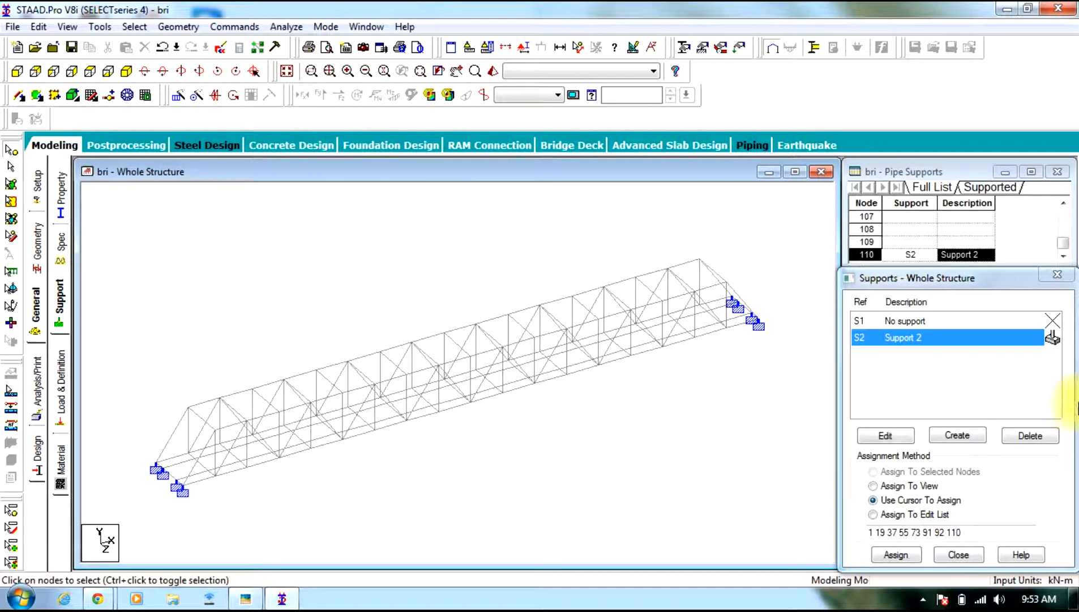
Delete the assigned fixed support definition, create a new fixed support and select it for assignment.
left_click(1026, 437)
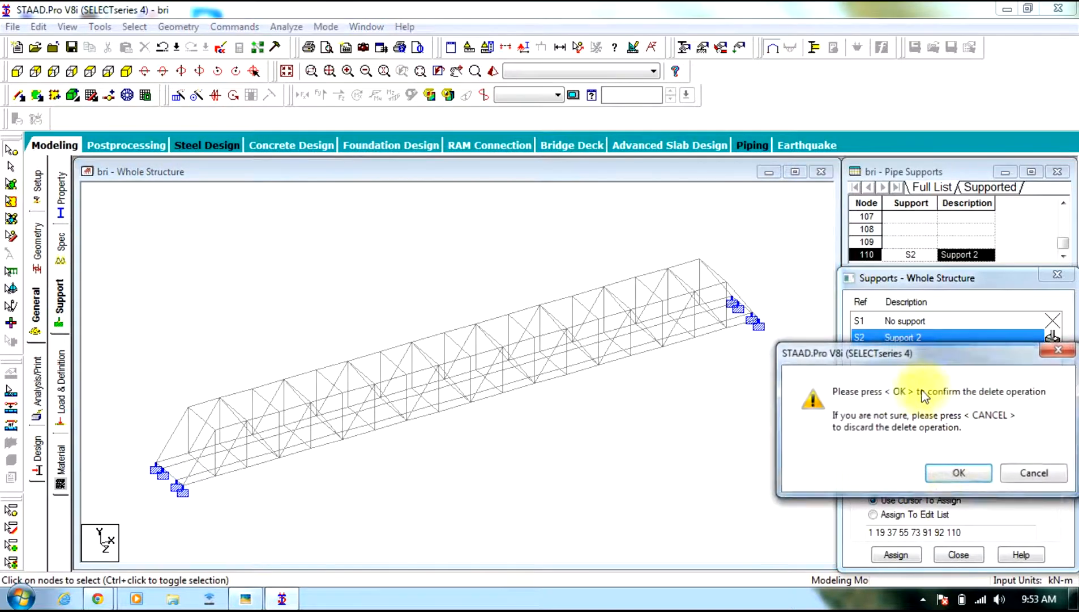
left_click(898, 471)
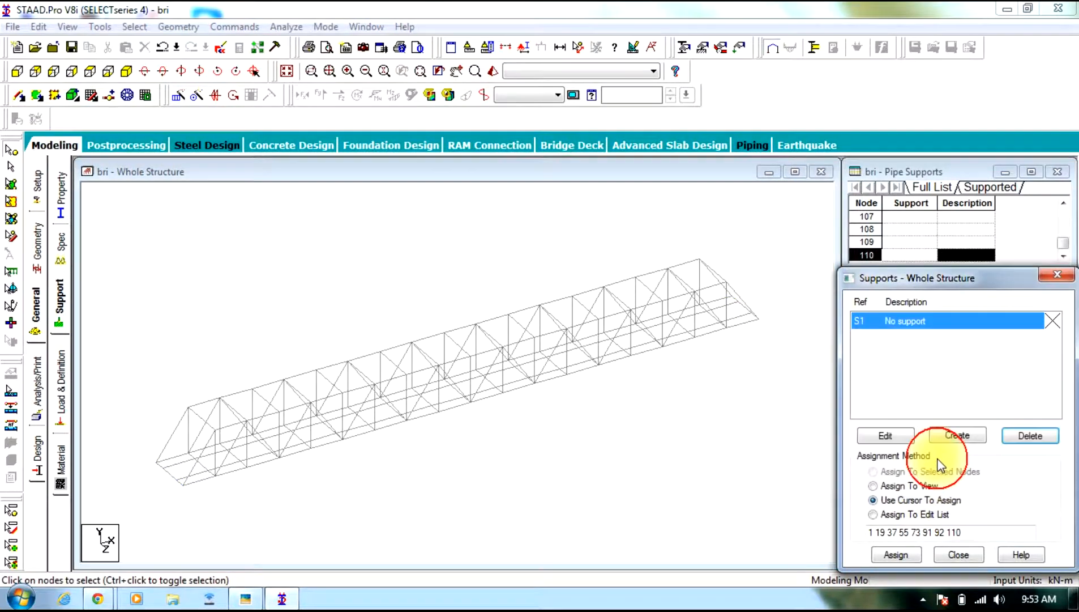
left_click(963, 436)
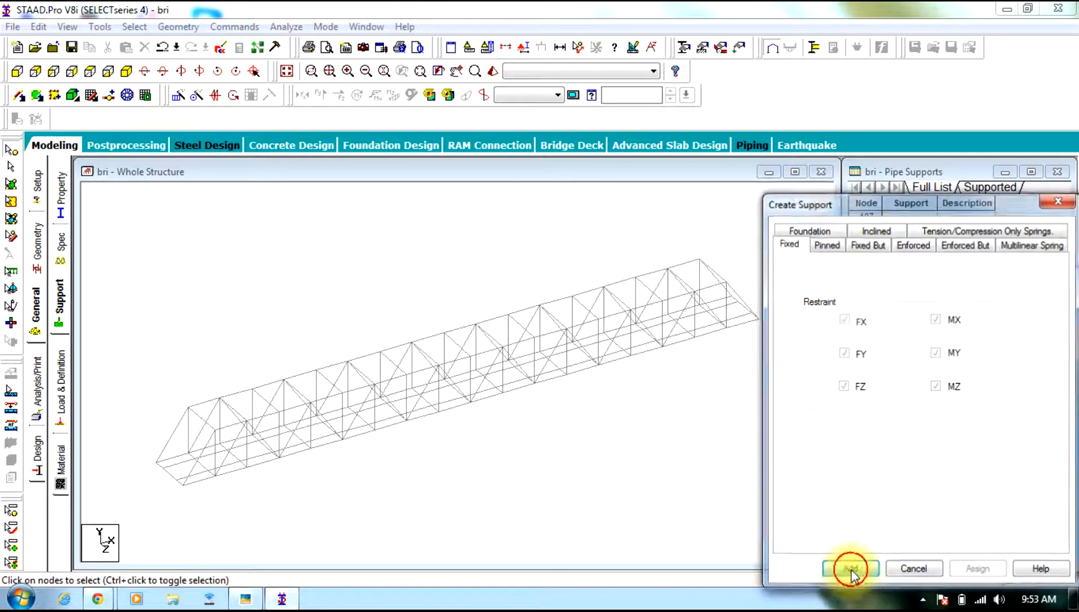
left_click(851, 569)
left_click(899, 337)
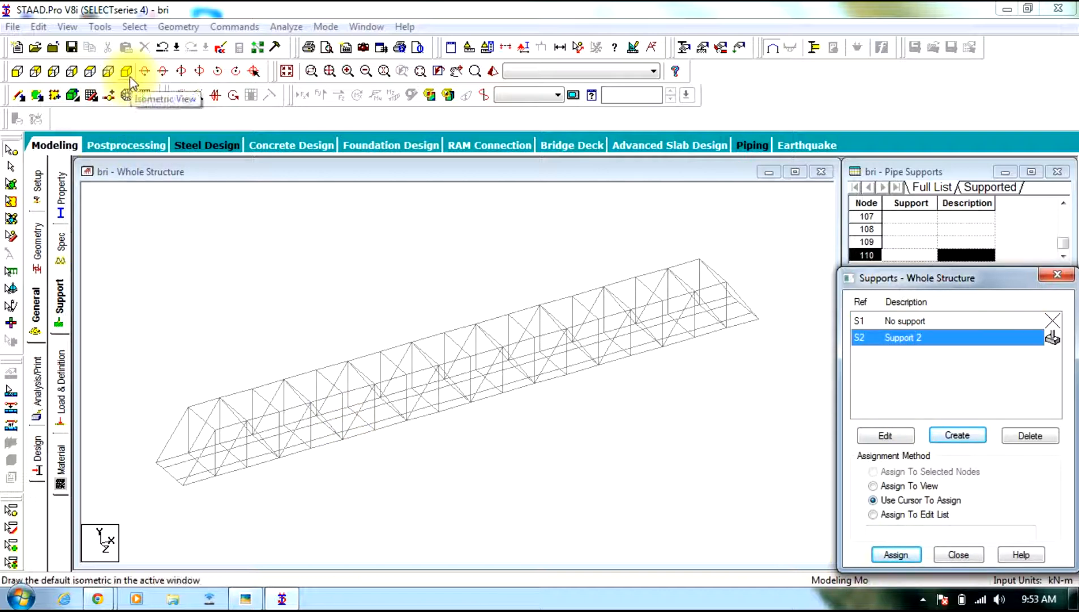
Try to select the end corner nodes from the side view, check the selection in isometric view and clear it.
left_click(52, 73)
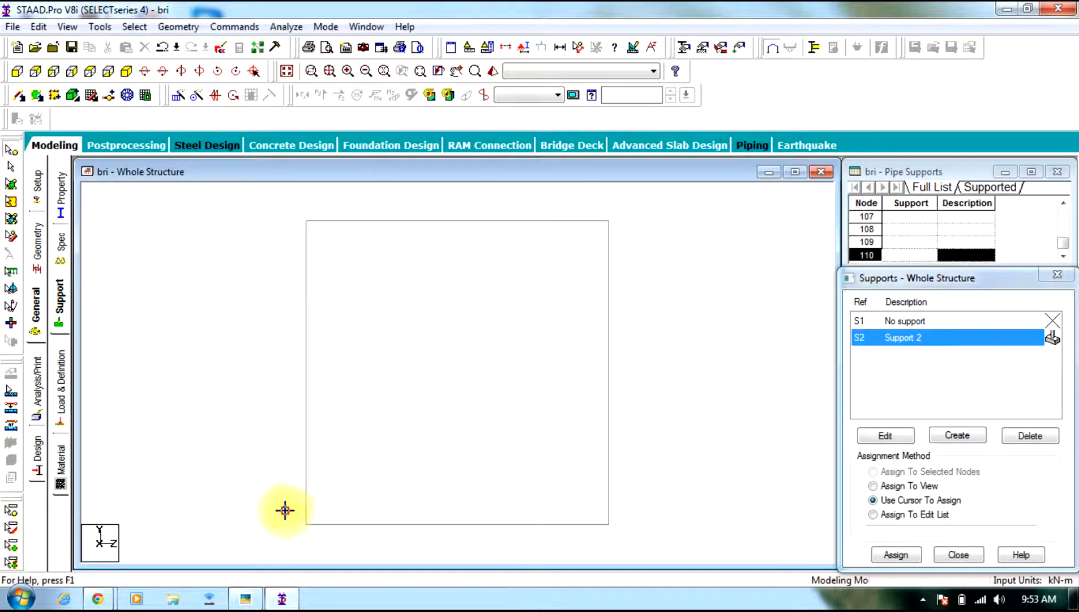
left_click_drag(285, 510, 316, 531)
left_click_drag(621, 510, 603, 538)
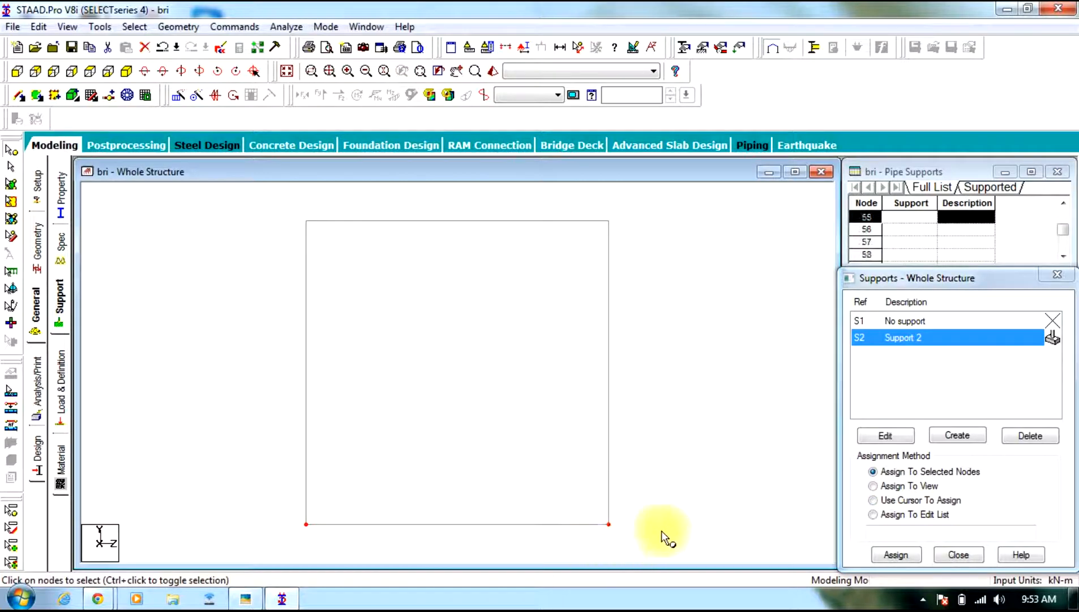
left_click(123, 76)
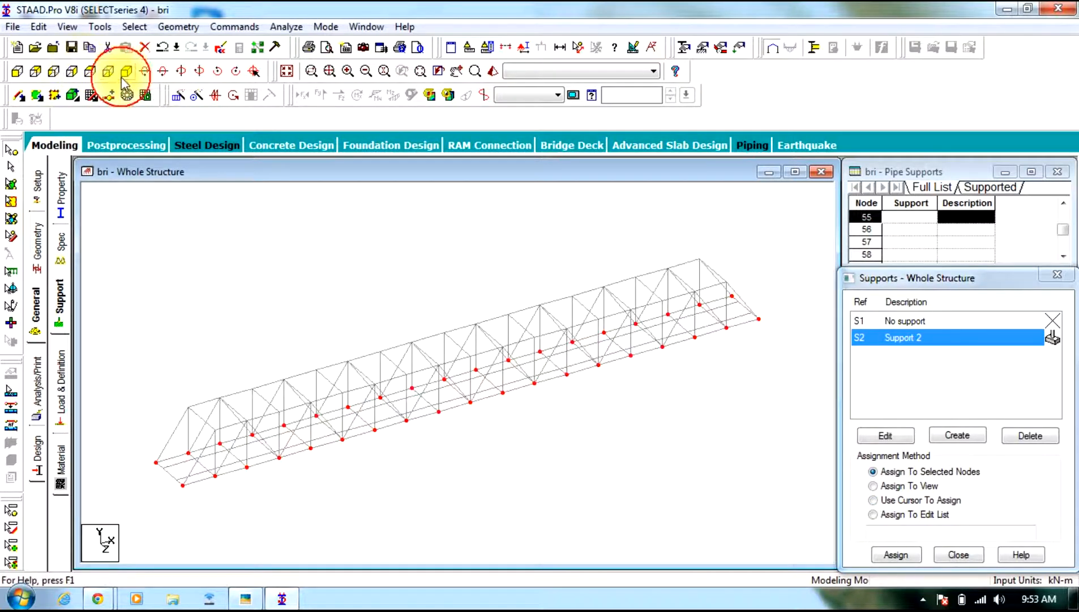
left_click(224, 269)
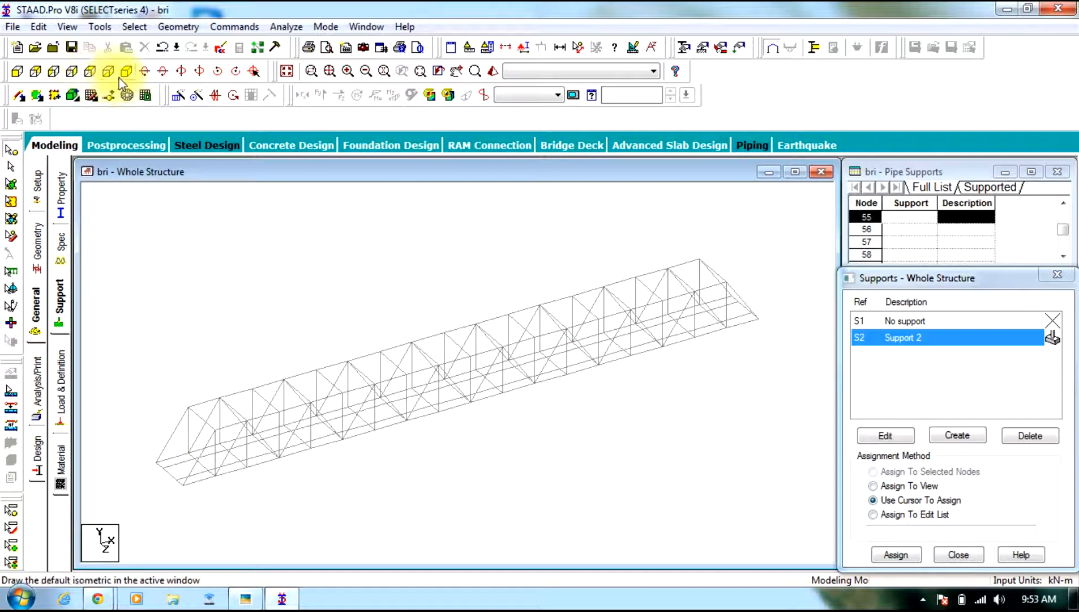
Assign the fixed support to only the four outer corner nodes of the bridge deck, selecting them in plan view.
left_click(90, 72)
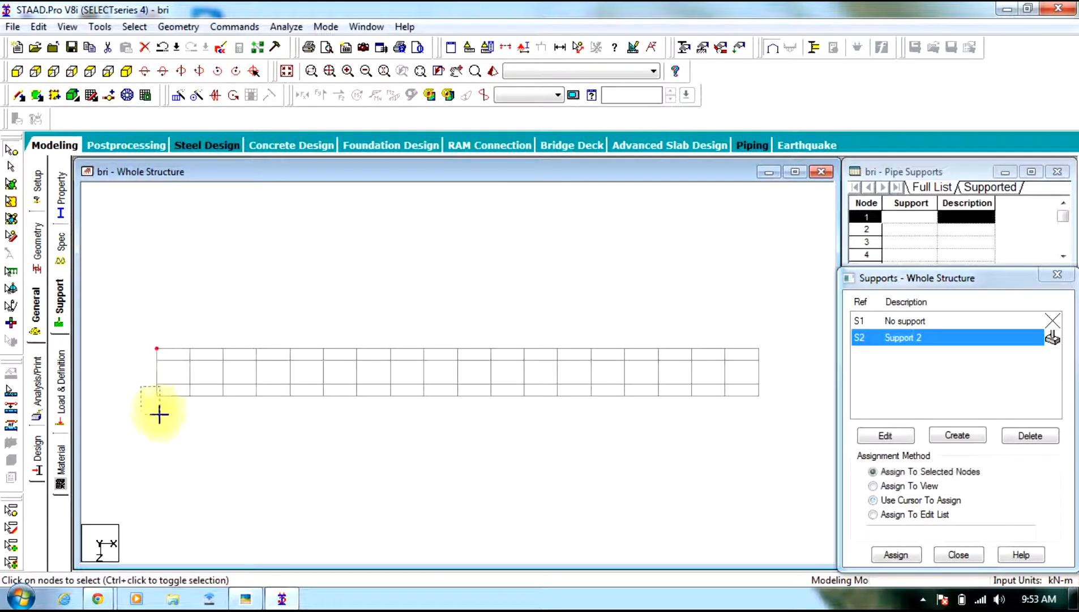
left_click_drag(750, 333, 763, 358)
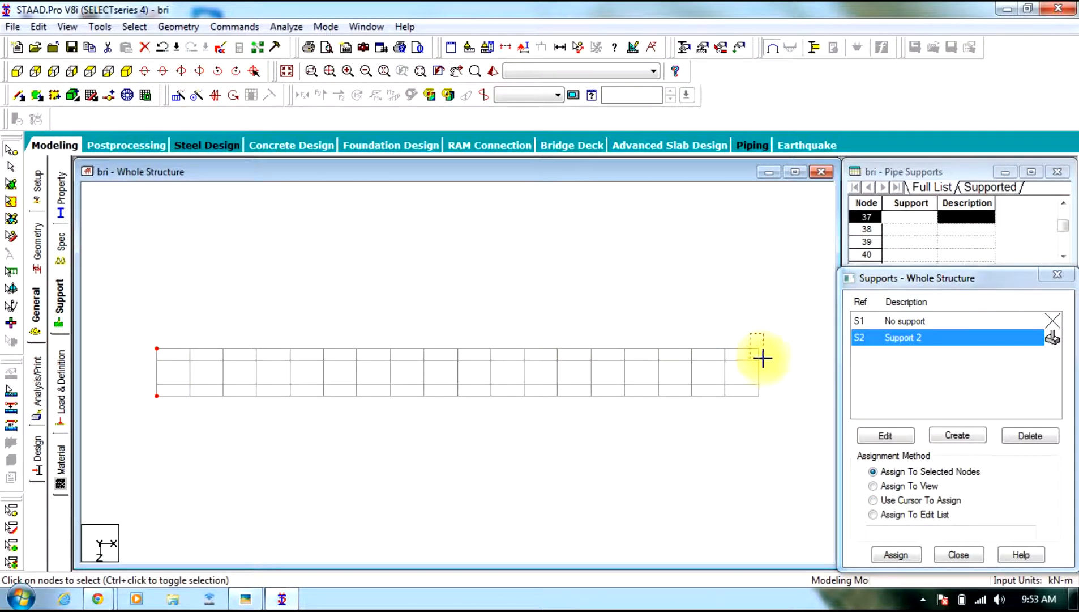
left_click_drag(765, 396, 750, 408)
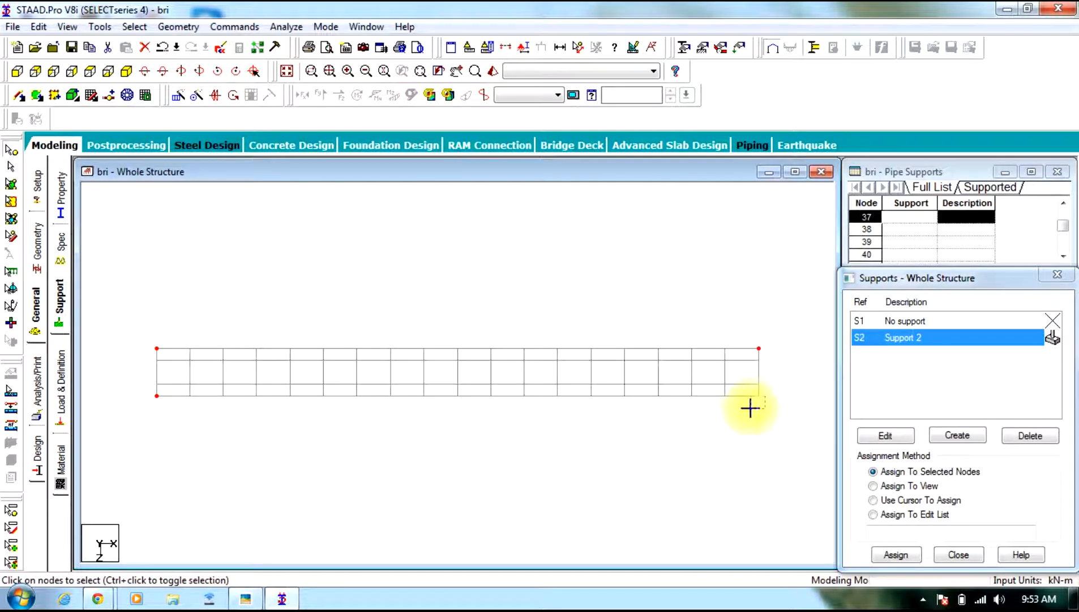
left_click(126, 73)
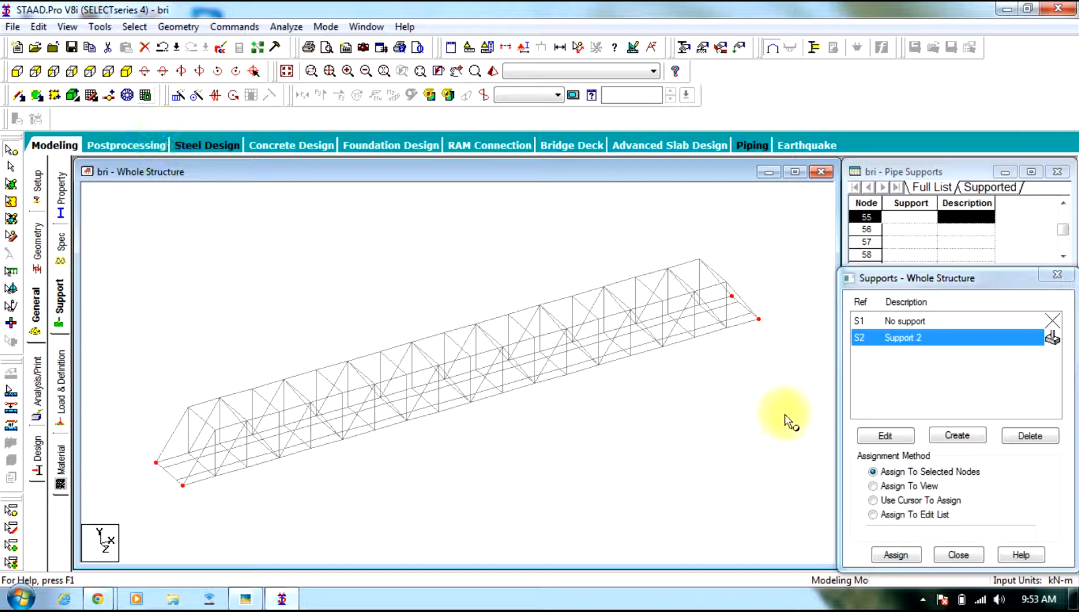
left_click(896, 554)
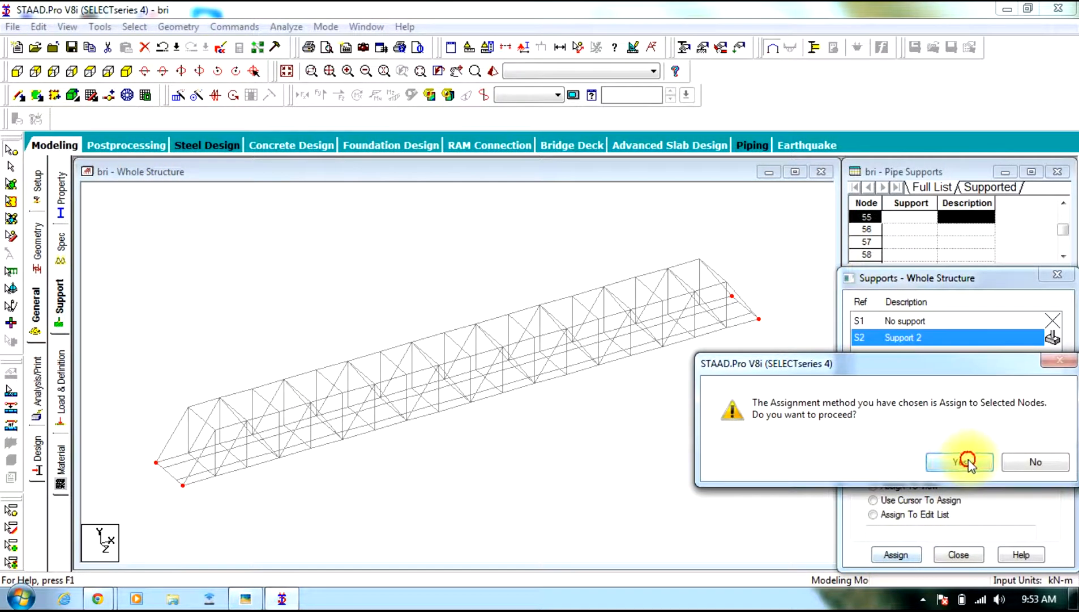
left_click(967, 462)
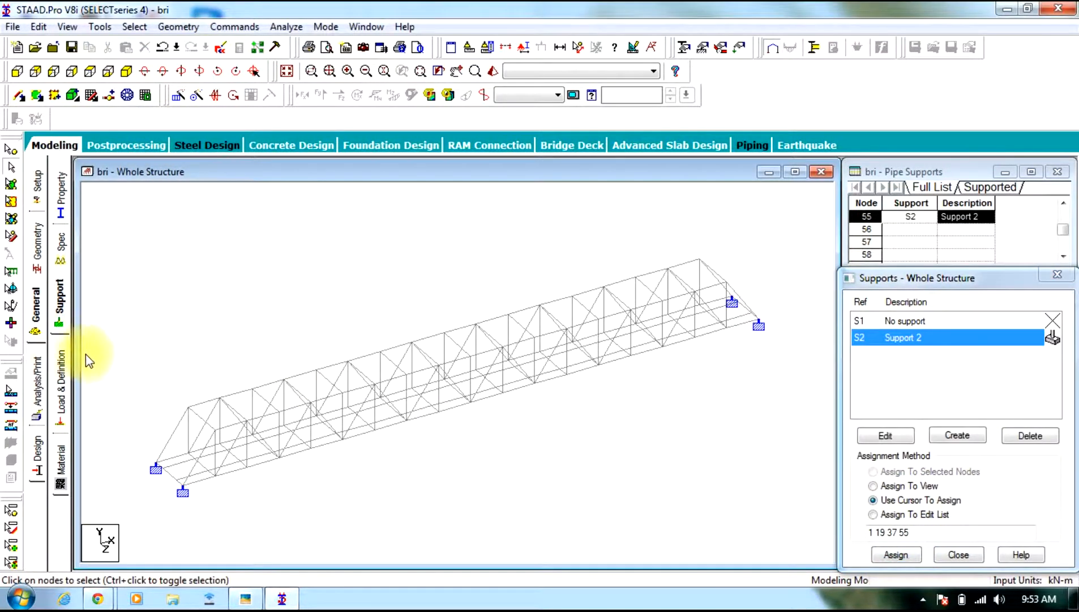
Open the load definitions, start adding a load case and decline the automatic save.
left_click(56, 375)
left_click(897, 197)
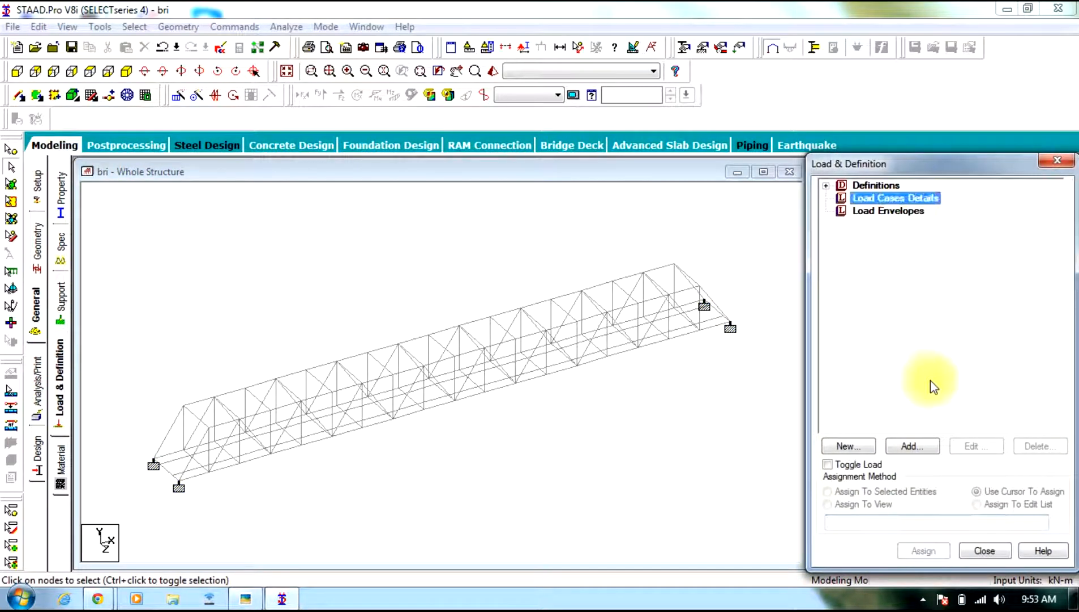
left_click(914, 447)
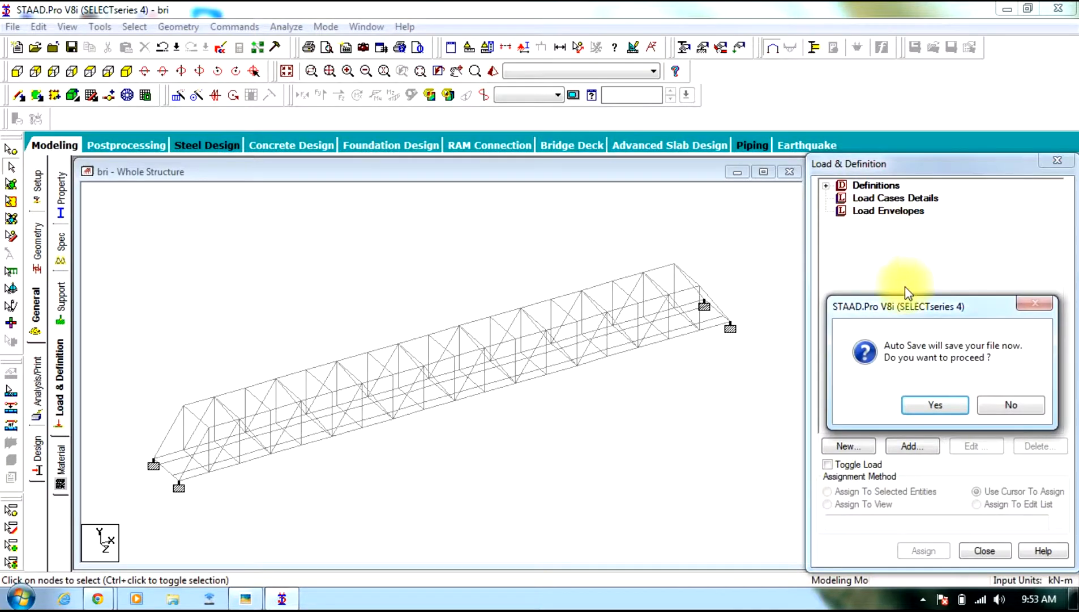
mouse_move(1073, 598)
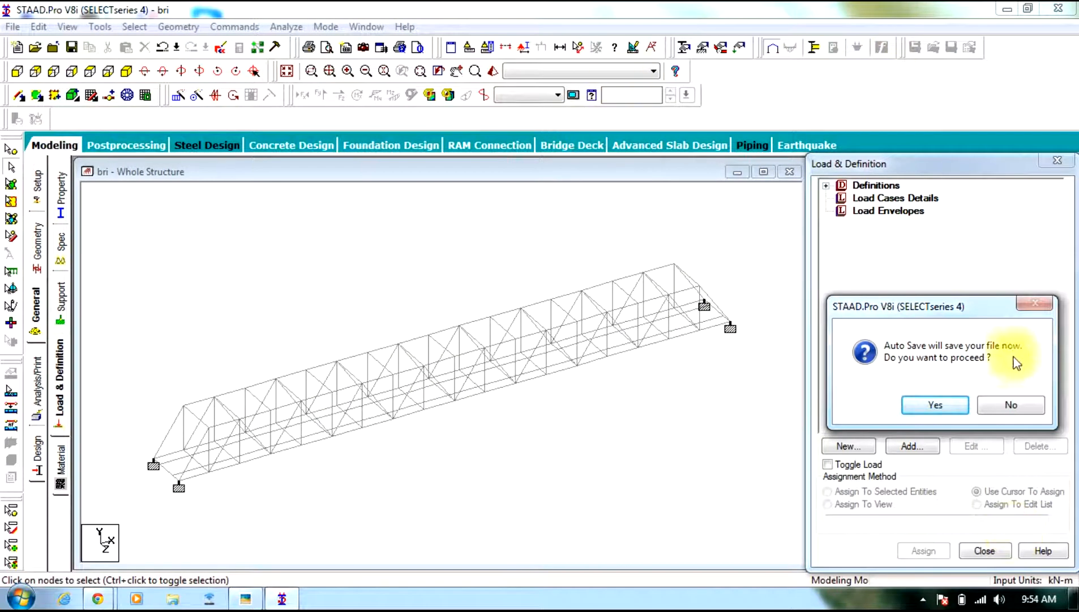
left_click(1011, 404)
left_click(887, 187)
left_click(908, 449)
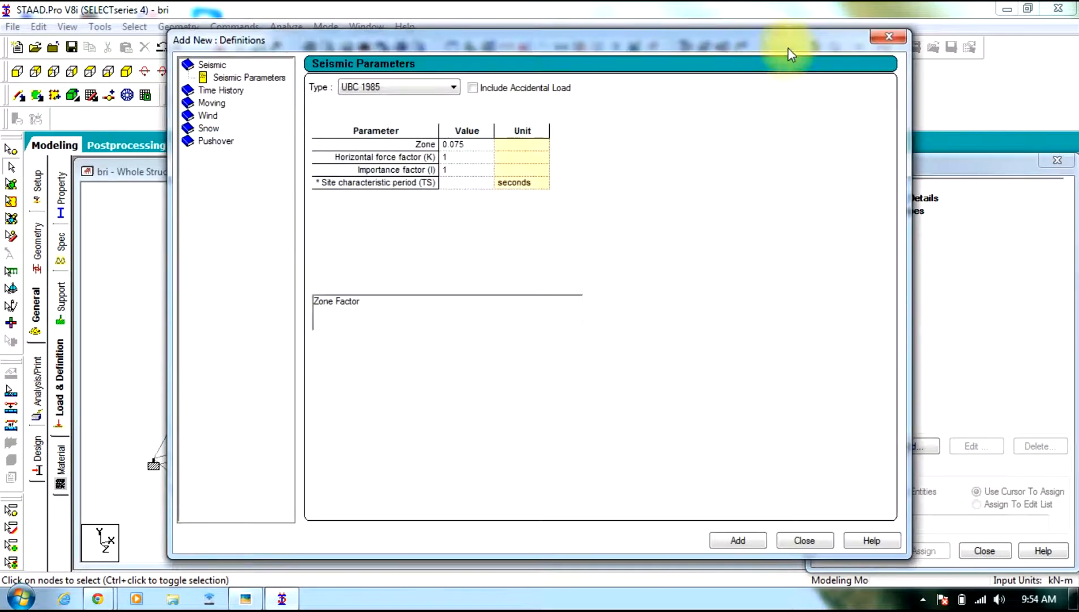
left_click(888, 36)
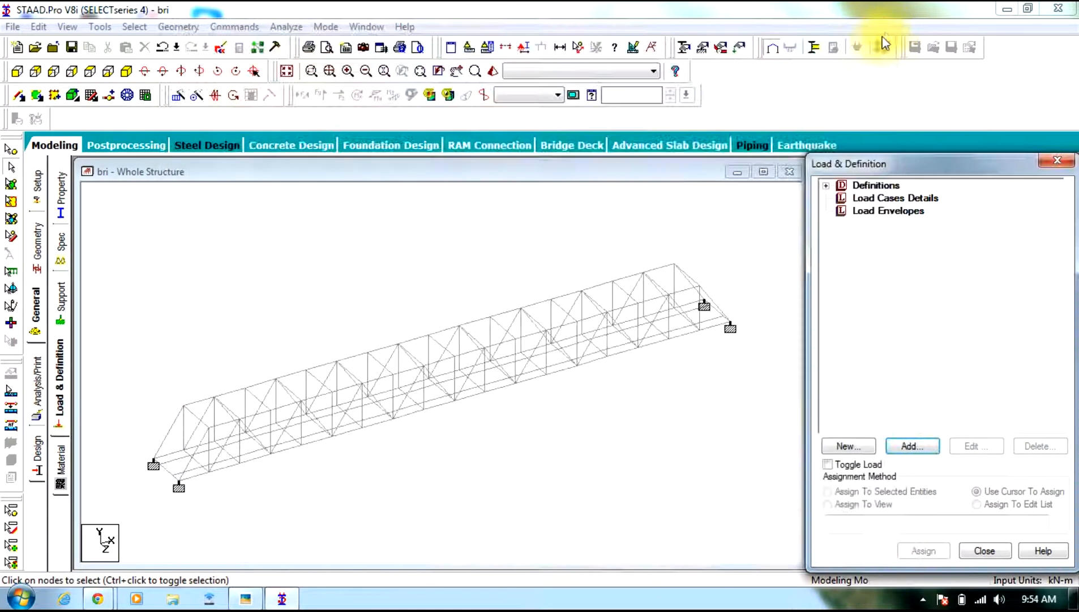
Start a new seismic definition and set its code type to IS 1893 - 2002/2005.
double_click(845, 187)
left_click(888, 262)
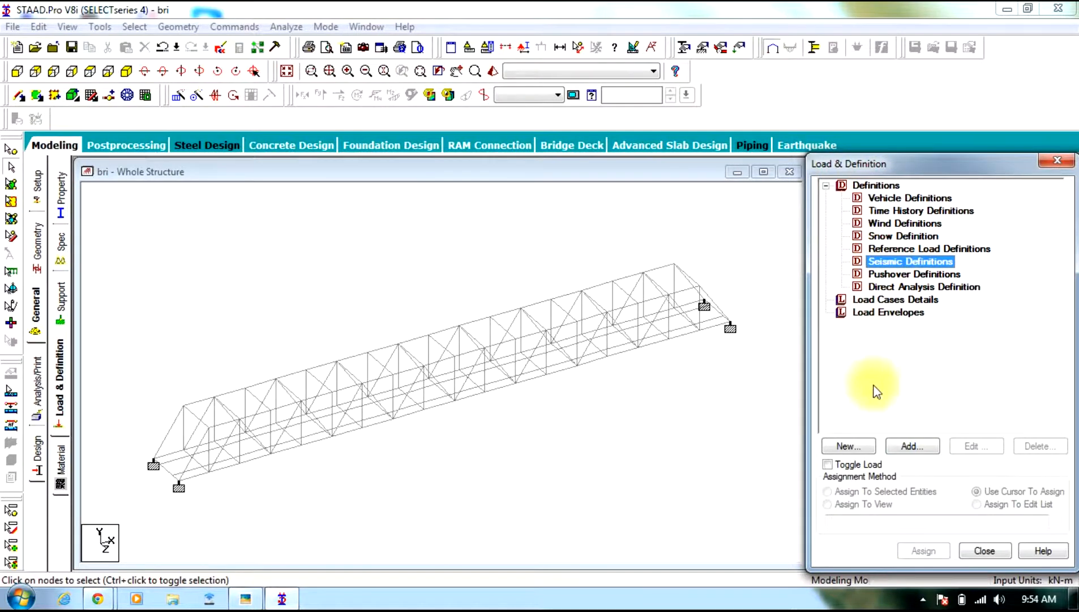
left_click(909, 445)
left_click(457, 167)
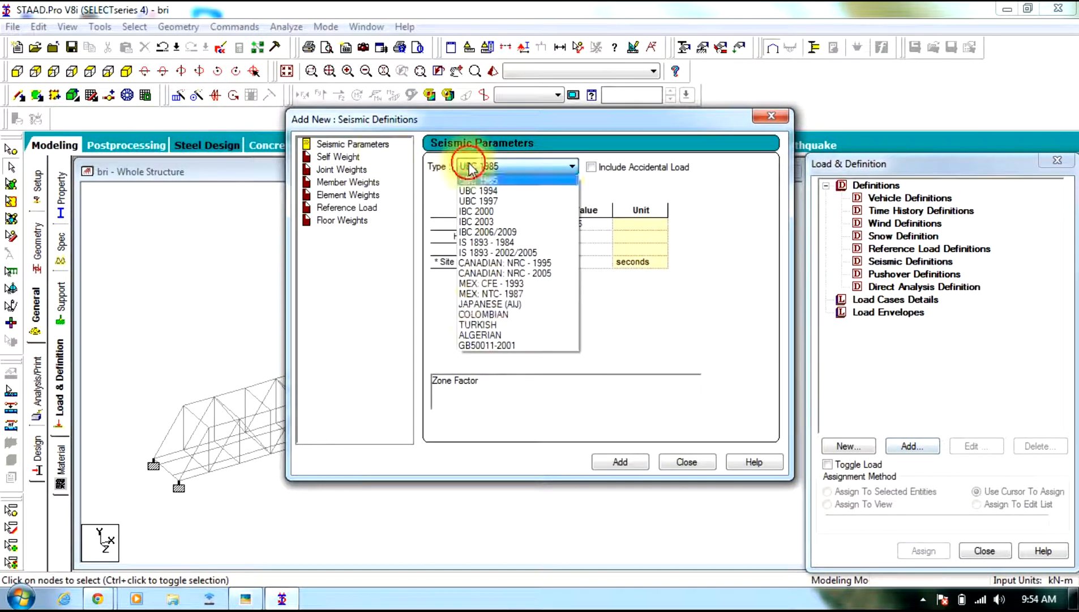
left_click(491, 250)
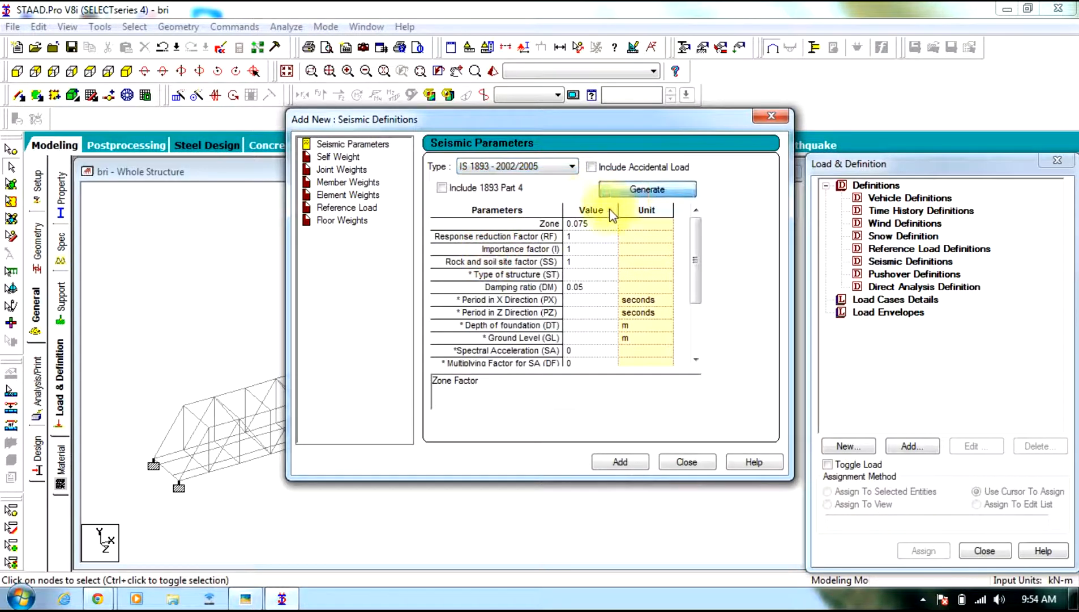
Open the IS 1893 parameter generator and set the zone factor by city to Hyderabad.
left_click(647, 190)
left_click(184, 158)
left_click(164, 171)
left_click(226, 158)
scroll(289, 243, "down", 1)
scroll(286, 244, "down", 10)
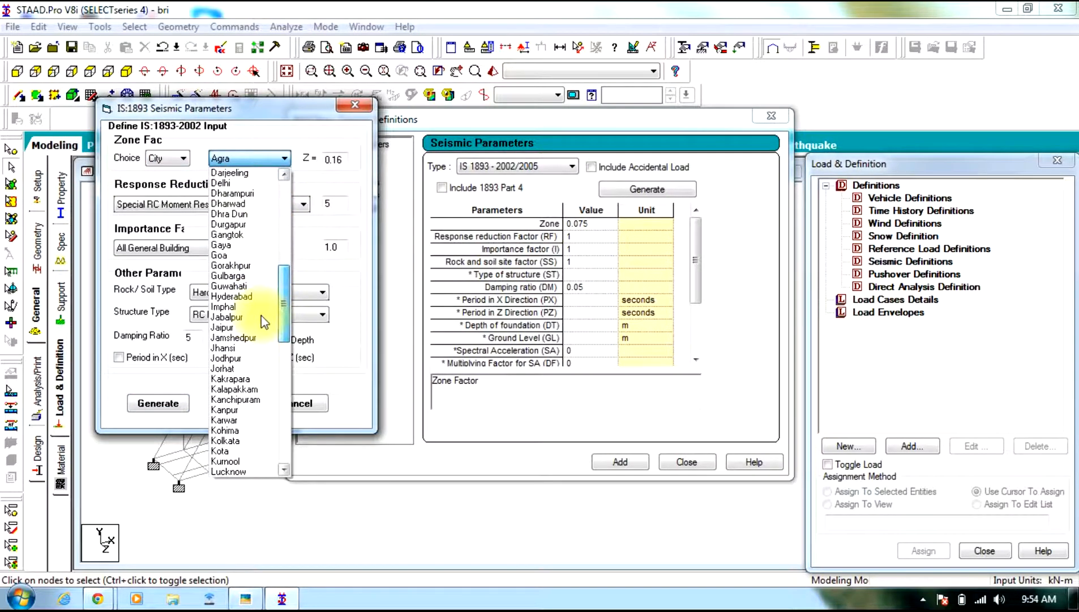
left_click(261, 297)
Keep Special RC Moment Resisting Frame (SMRF) for response reduction and set the importance factor to Important Building.
left_click(226, 205)
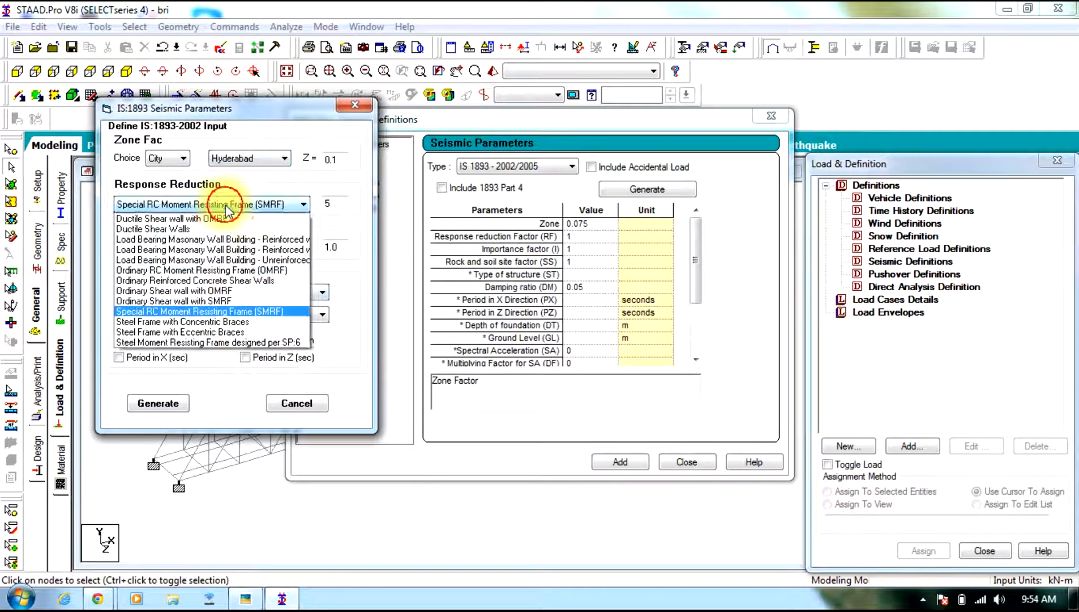
left_click(226, 205)
left_click(211, 248)
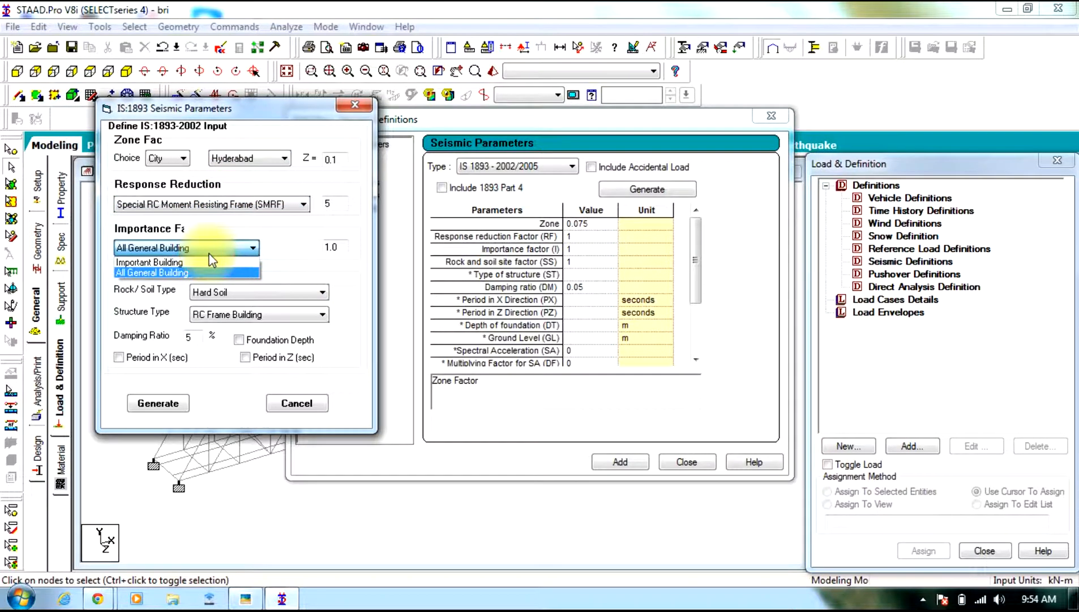
left_click(212, 262)
Set the soil type to Medium Soil, the structure type to Steel Frame Building and the damping ratio to 0.05 %.
left_click(230, 292)
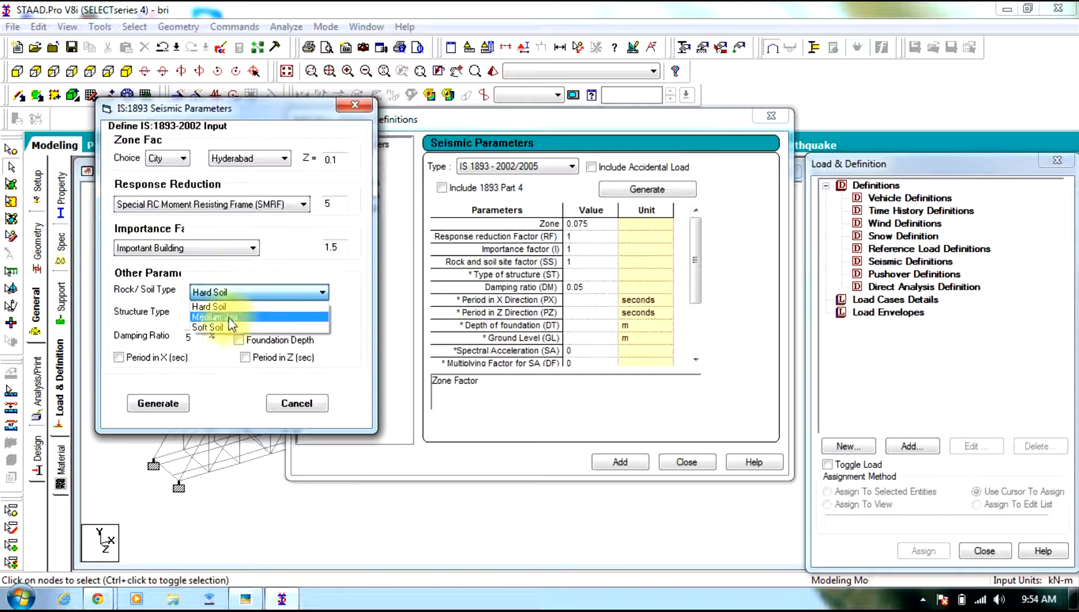
left_click(237, 316)
left_click(243, 315)
left_click(246, 339)
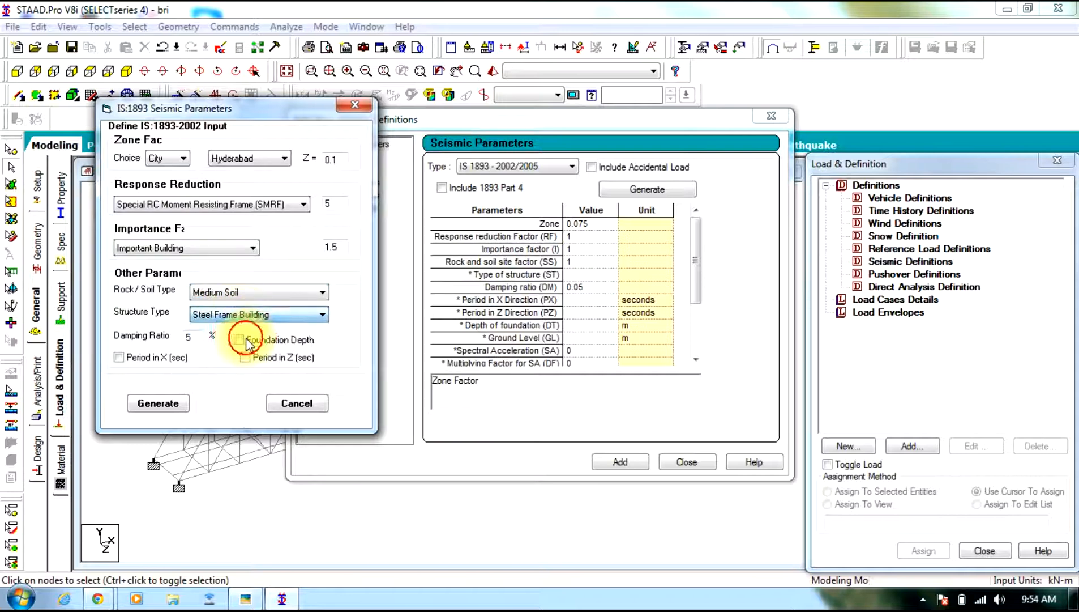
double_click(189, 337)
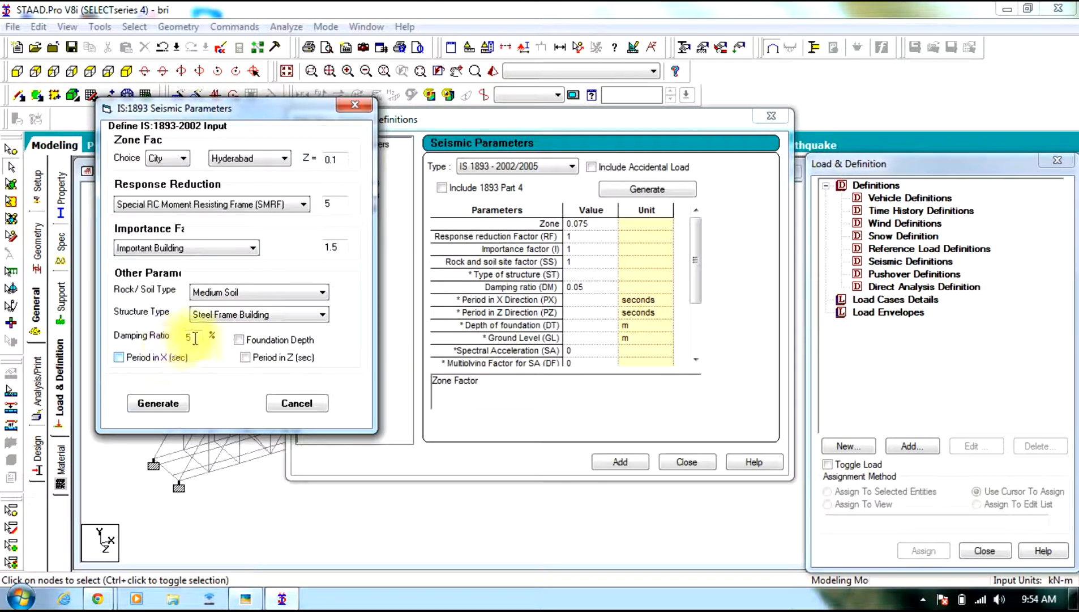
type("0")
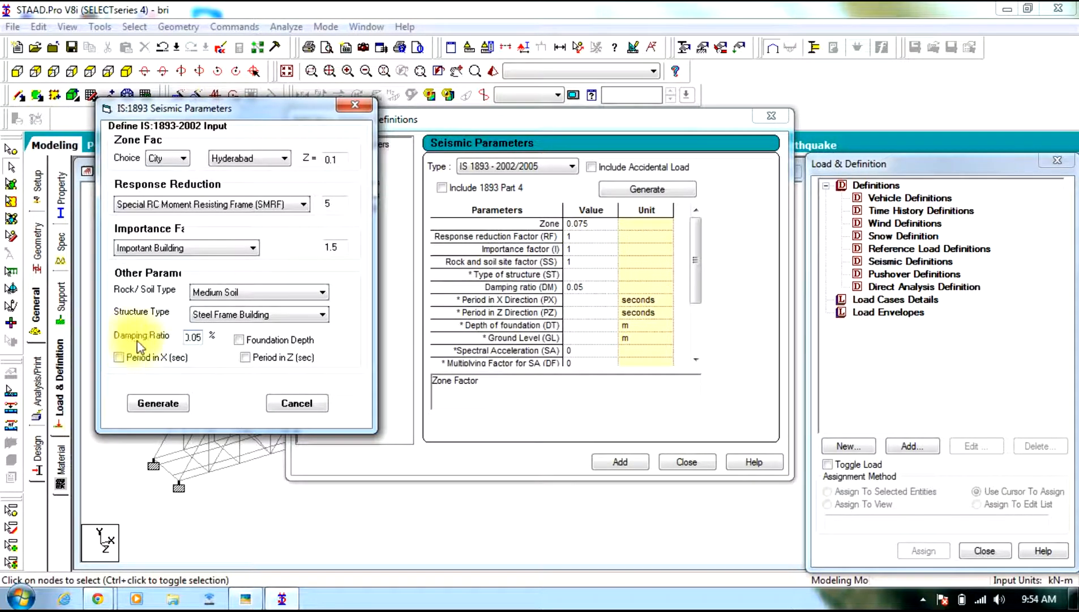
Generate the IS 1893 parameters, add the seismic definition, and add a self-weight to it with a factor of 1.
left_click(158, 403)
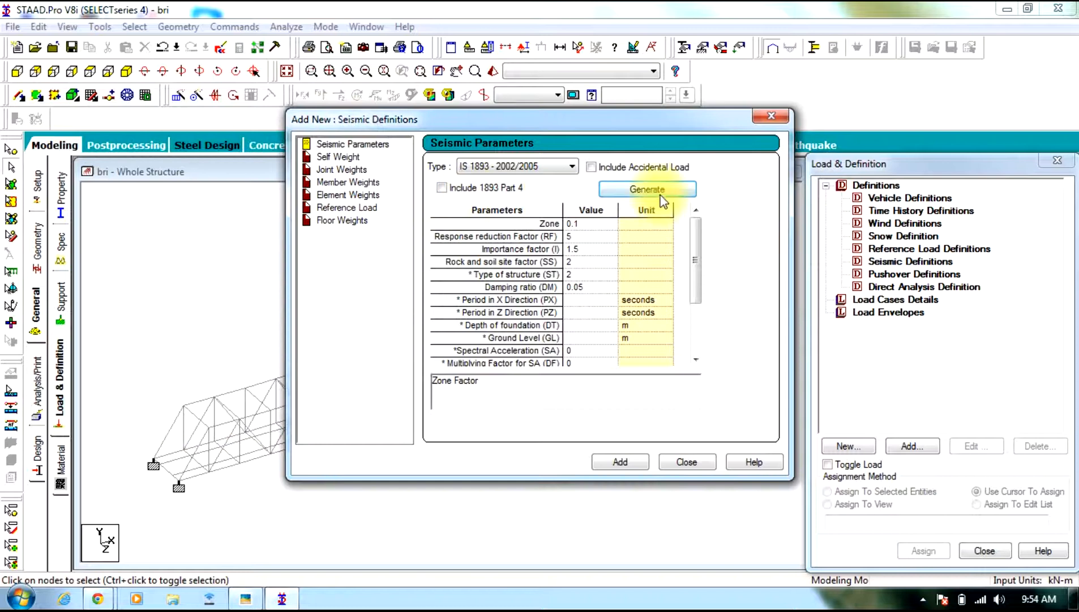
left_click(623, 462)
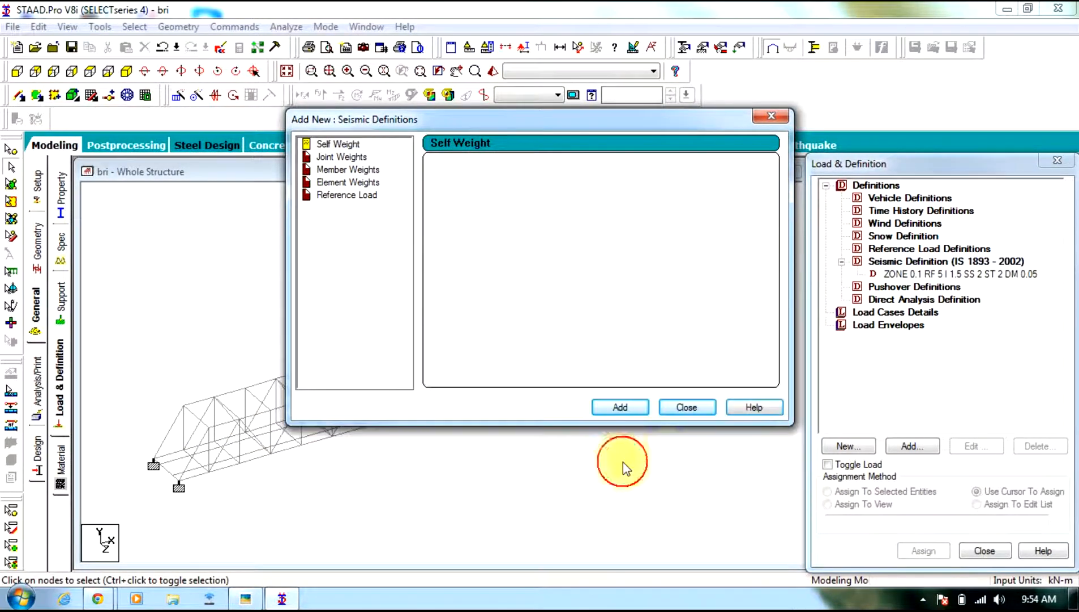
left_click(636, 409)
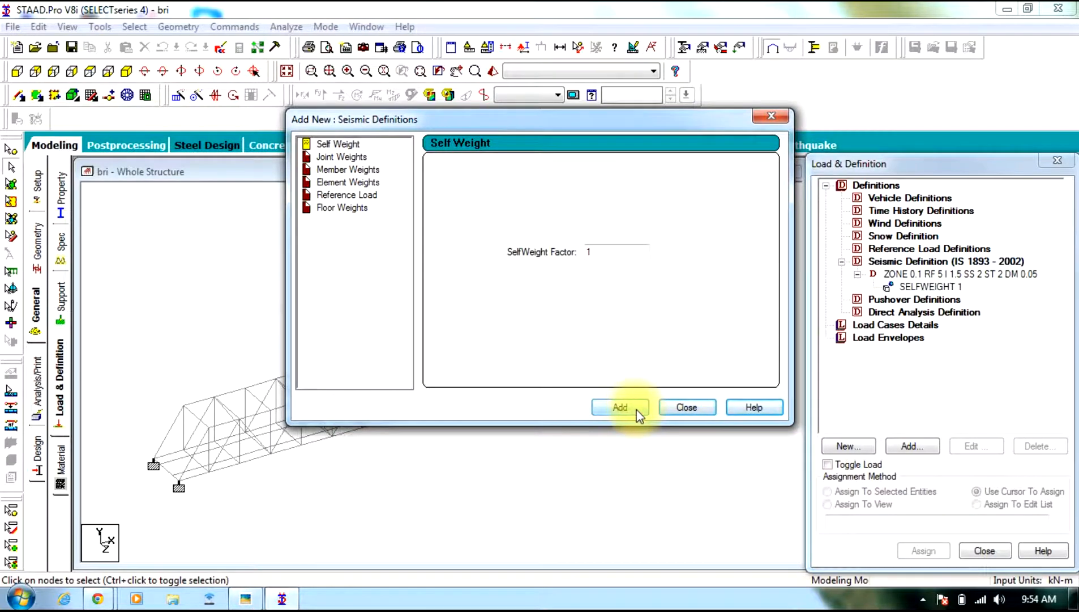
left_click(683, 407)
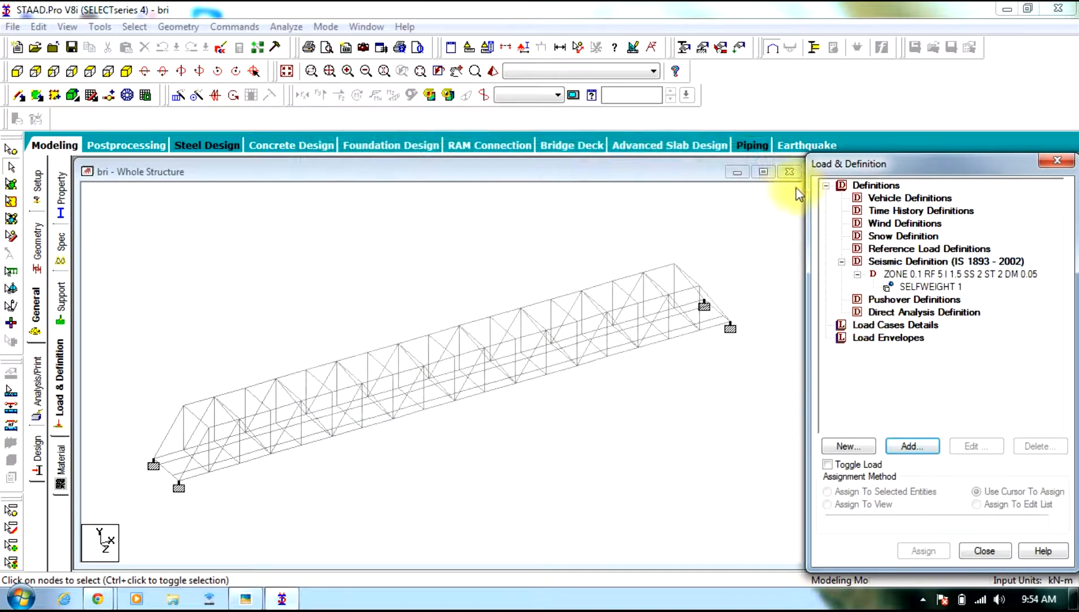
Add primary load case 1 under the load cases details with the title DL and loading type Dead.
left_click(826, 185)
left_click(858, 198)
left_click(925, 442)
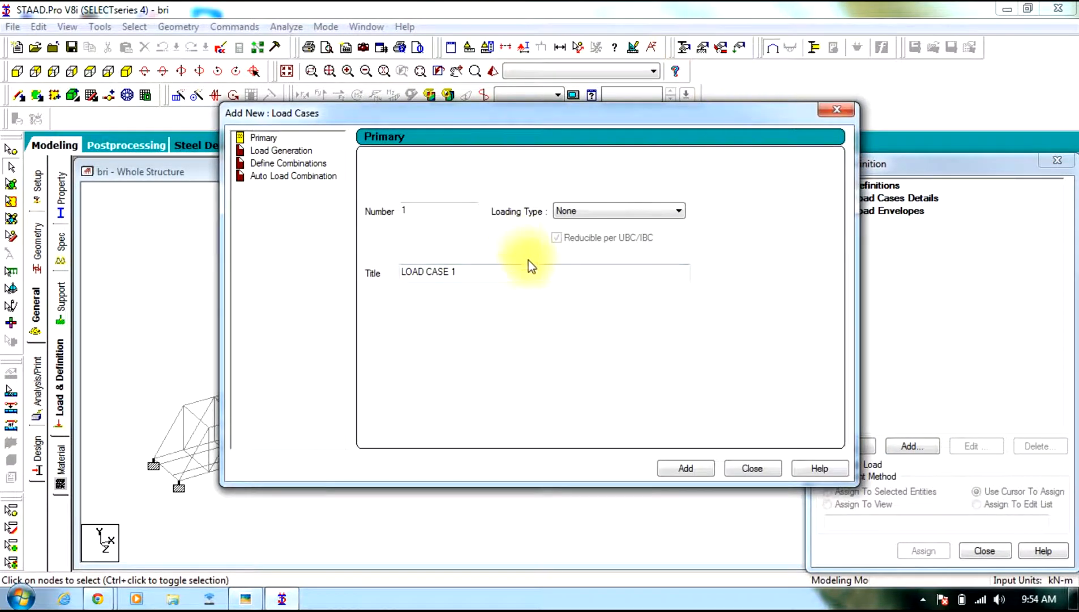
left_click_drag(535, 270, 234, 295)
type("DL")
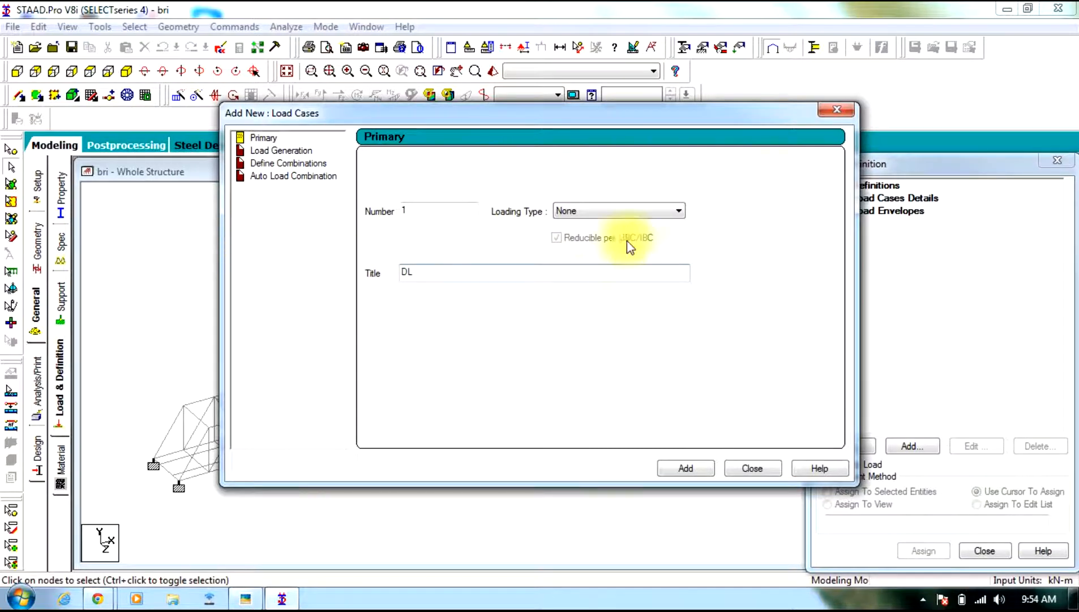
left_click(611, 212)
left_click(578, 228)
left_click(684, 468)
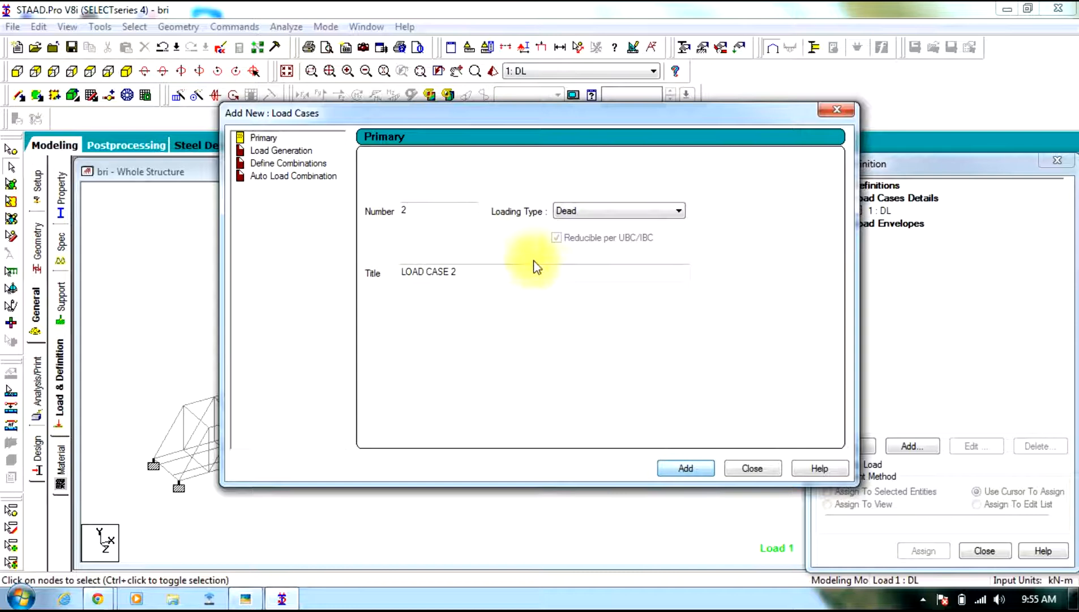
Add primary load case 2 with the title LL and loading type Live.
left_click_drag(534, 272, 182, 272)
type("LL")
left_click(588, 211)
left_click(581, 234)
left_click(684, 468)
Add primary load case 3 with the title EL X+.
left_click(496, 280)
left_click_drag(496, 279, 107, 280)
type("EL")
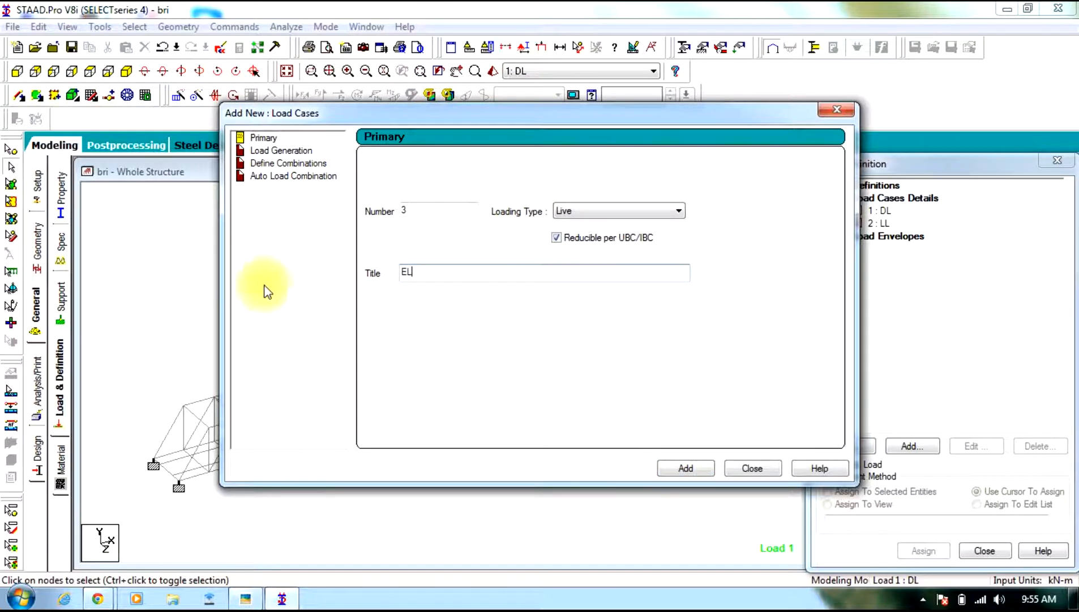
type(" X")
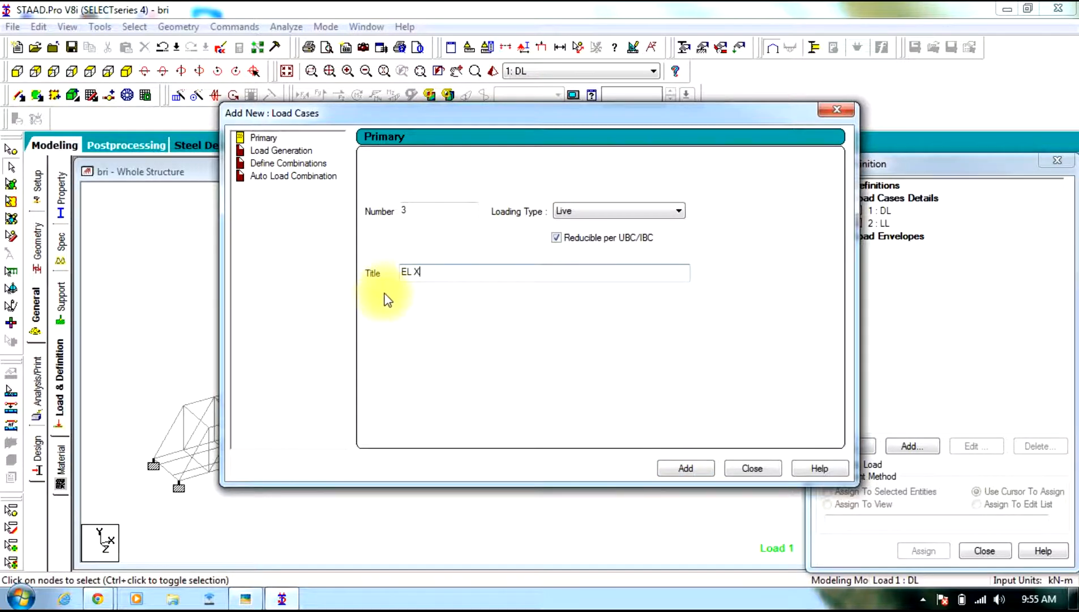
type("+")
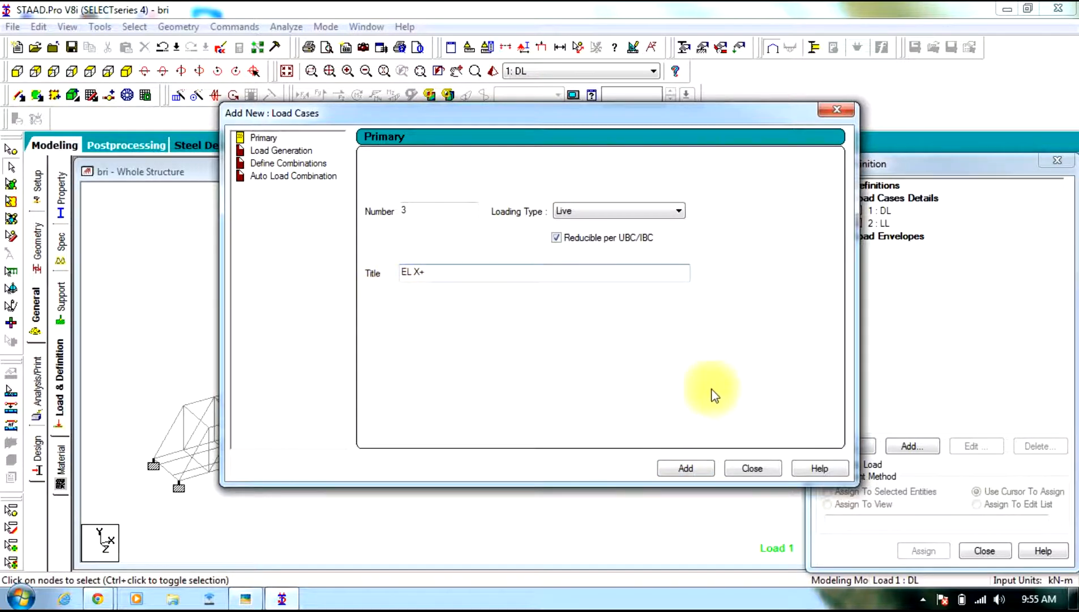
left_click(711, 470)
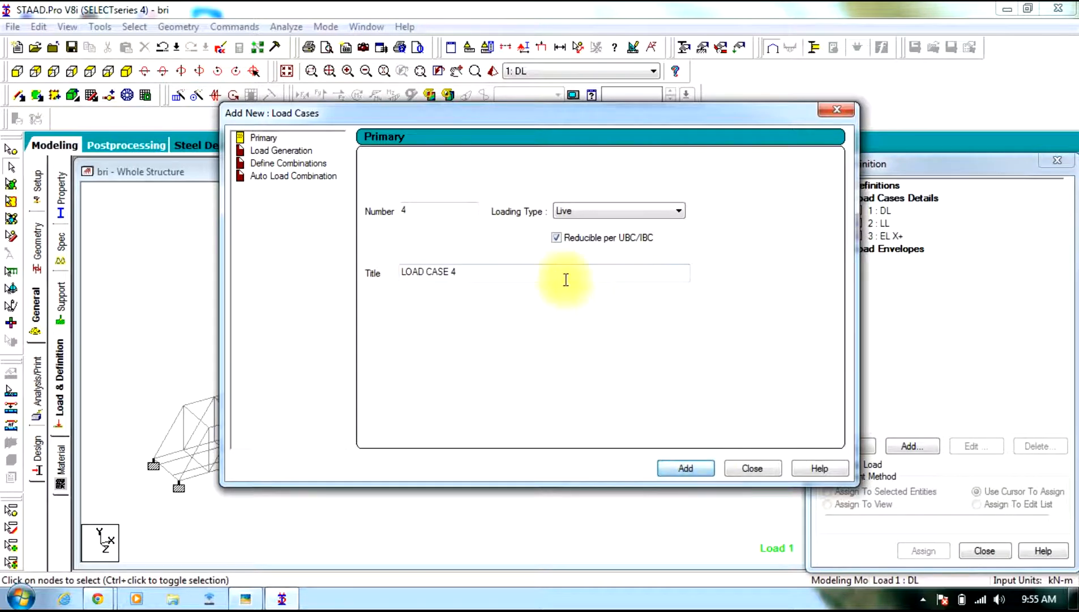
Add primary load case 4 with the title EL X- and finish creating load cases.
left_click_drag(507, 280, 238, 283)
type("EL")
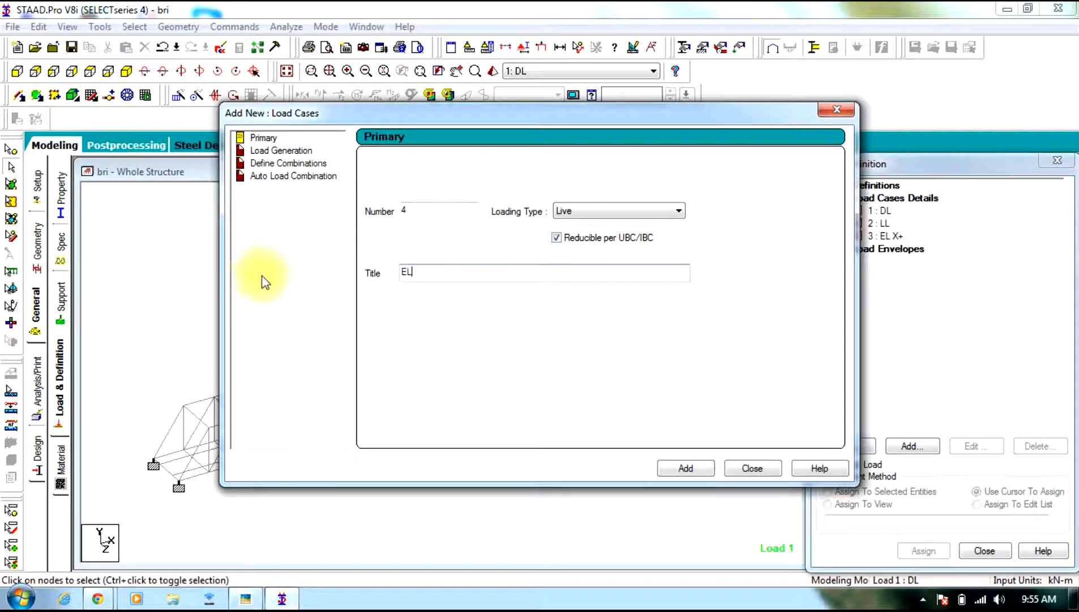
type(" X-")
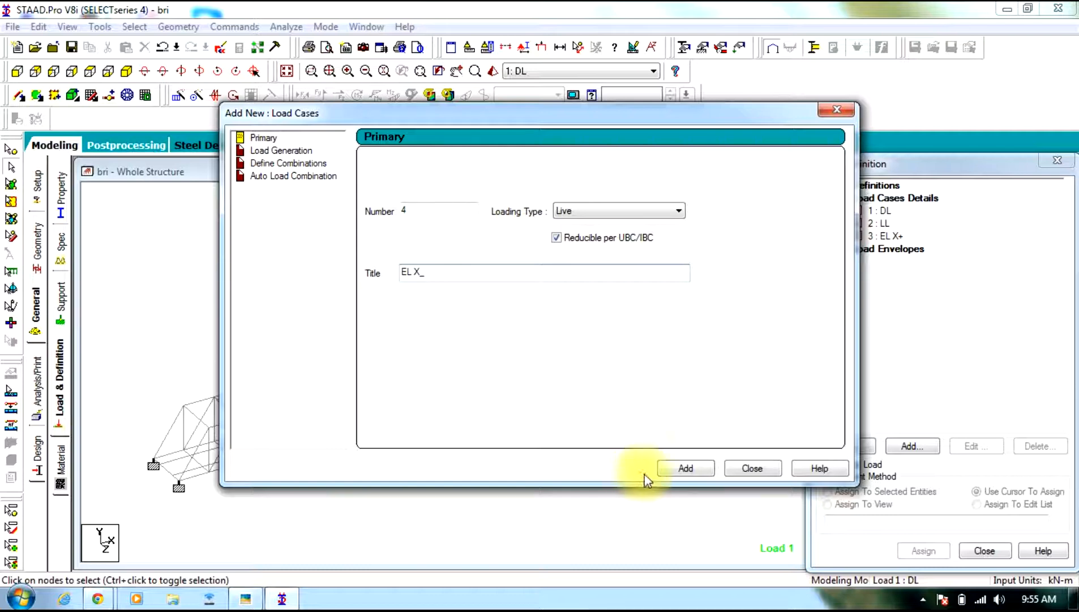
left_click(686, 468)
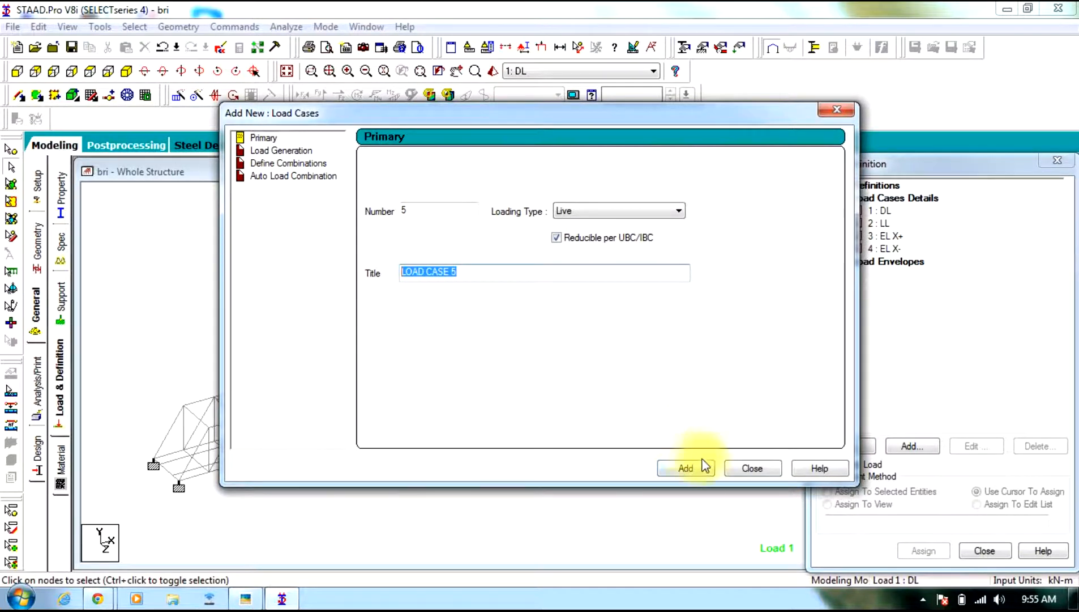
left_click(751, 468)
Add a selfweight load to load case DL in the Y direction with a factor of -1.
left_click(882, 211)
left_click(912, 446)
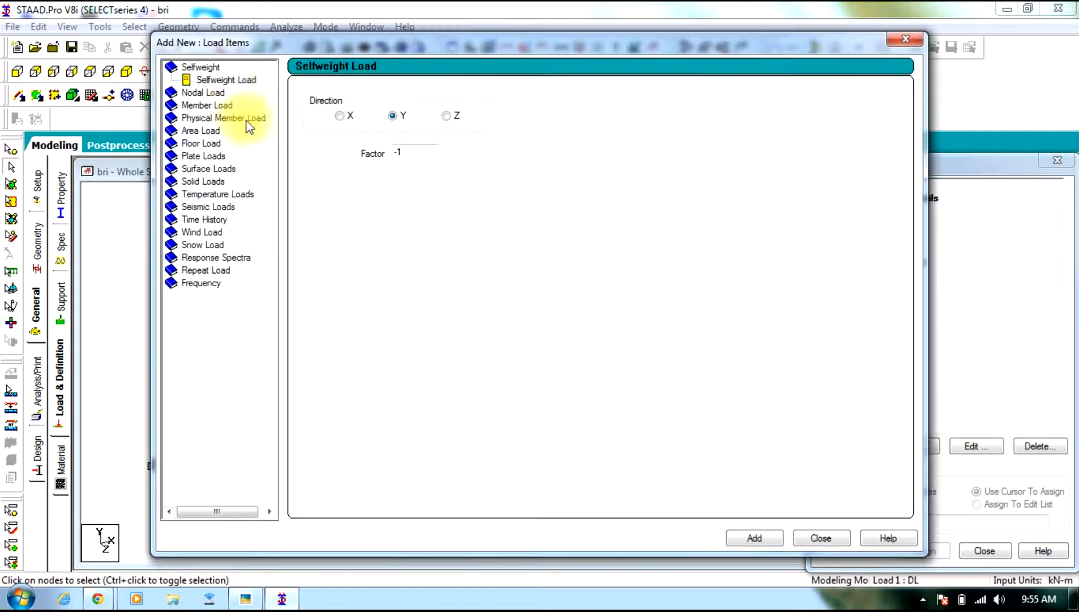
left_click(225, 81)
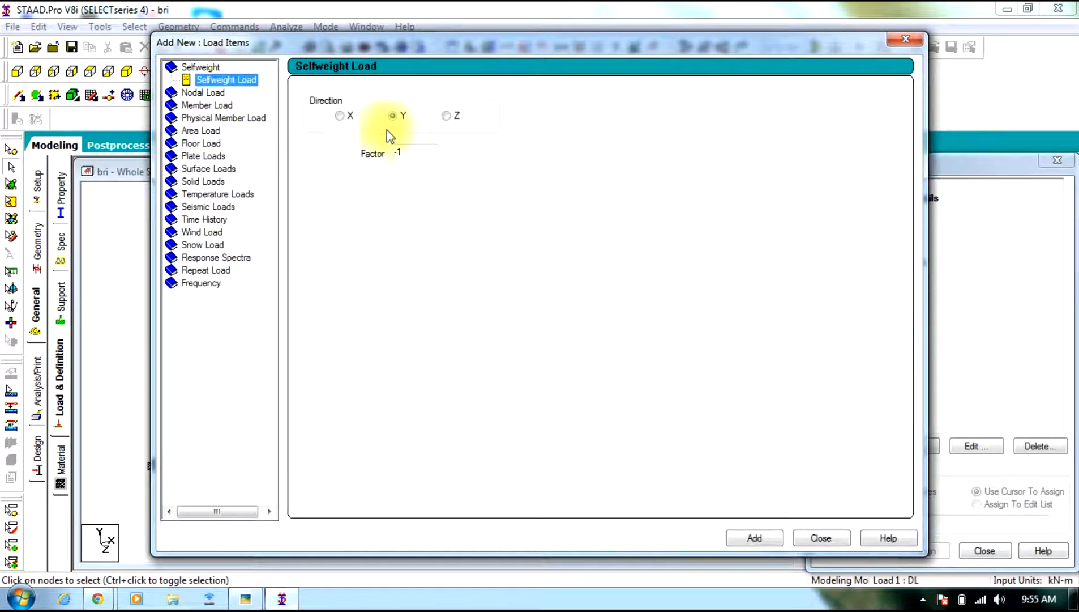
left_click(745, 537)
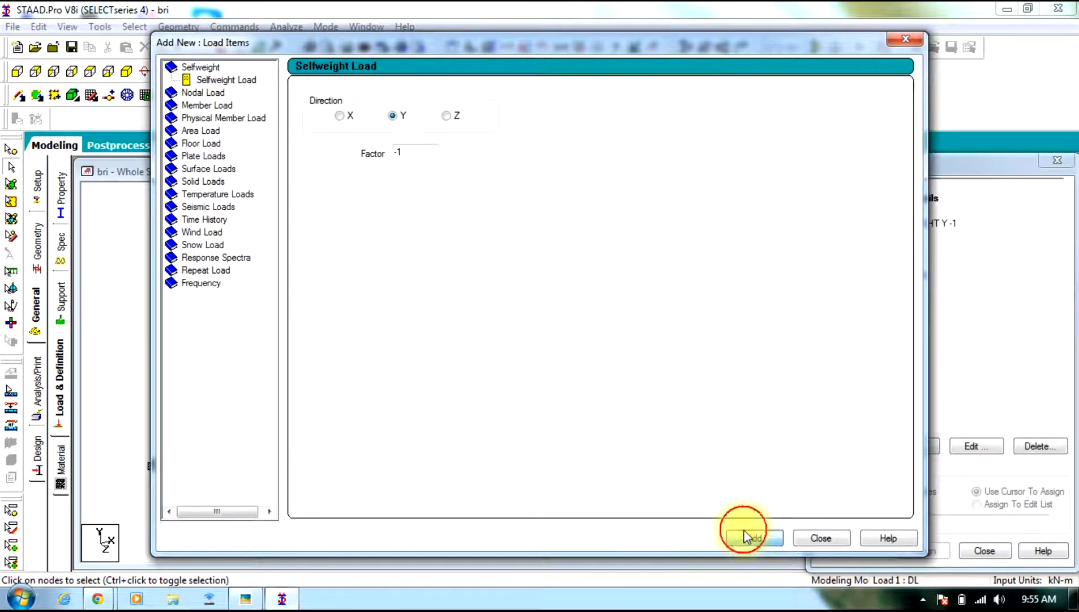
Add a uniform member force of -12 kN/m in the GY direction to load case DL.
left_click(221, 110)
double_click(439, 133)
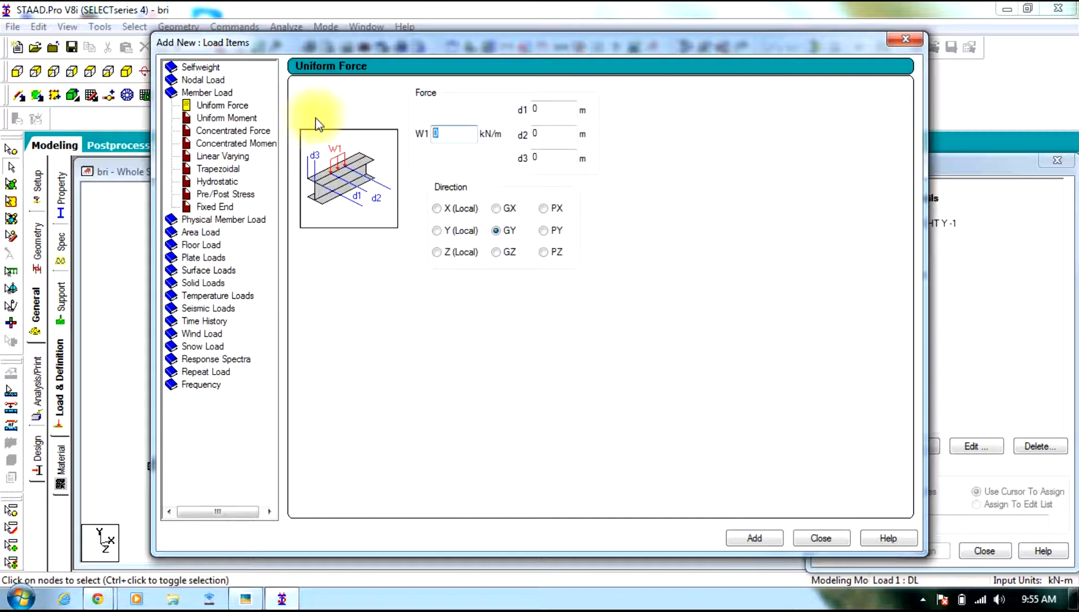
type("-12")
left_click(756, 537)
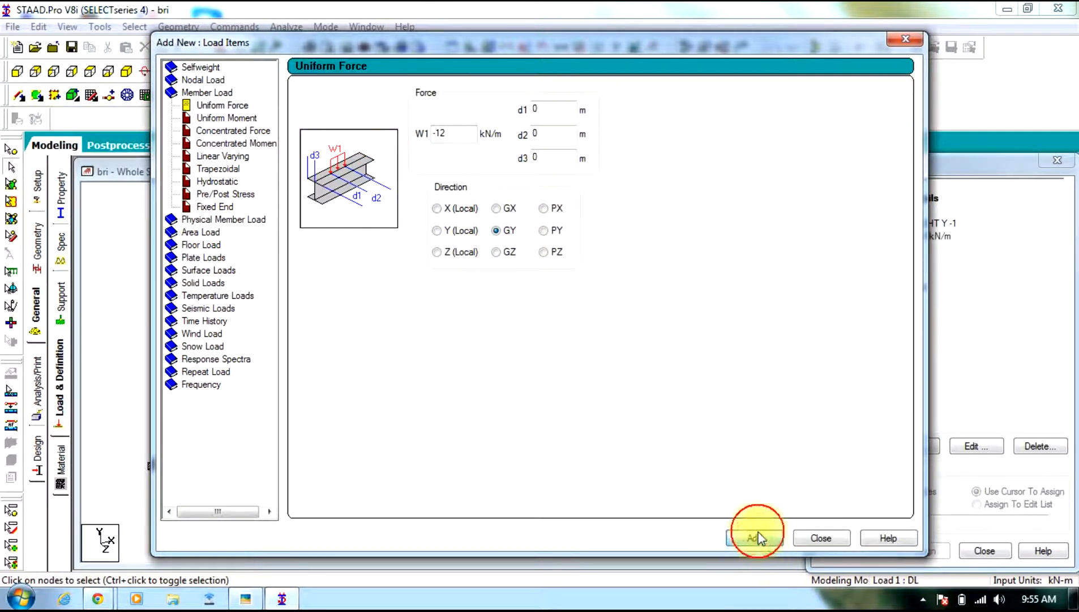
Add a floor load of -4 kN/m2 in Global Y to load case DL, with a Y range from 0 to 2 m.
left_click(204, 247)
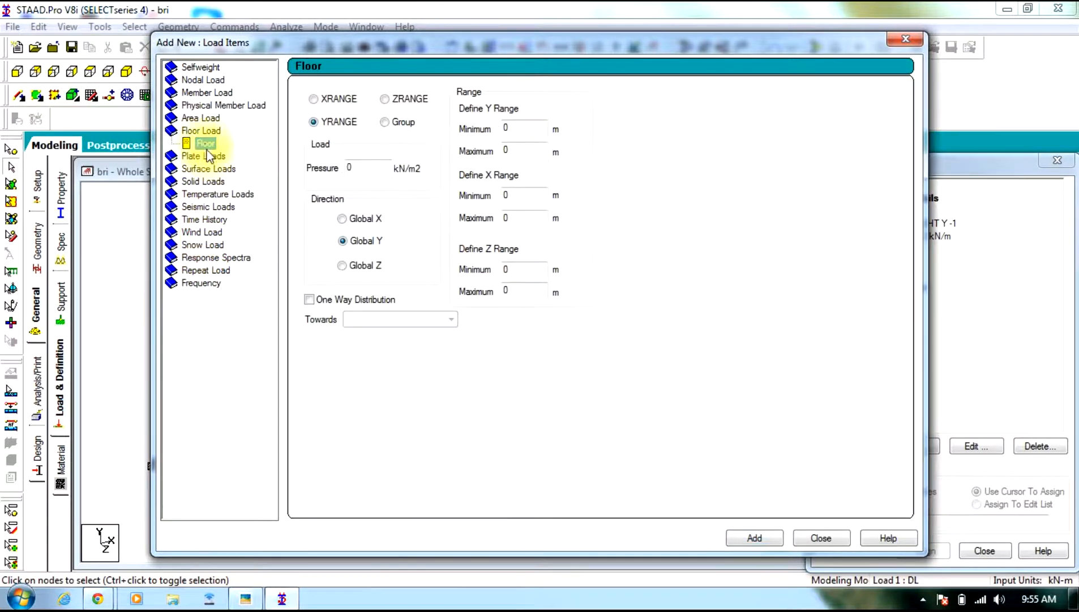
left_click(328, 172)
type("-4")
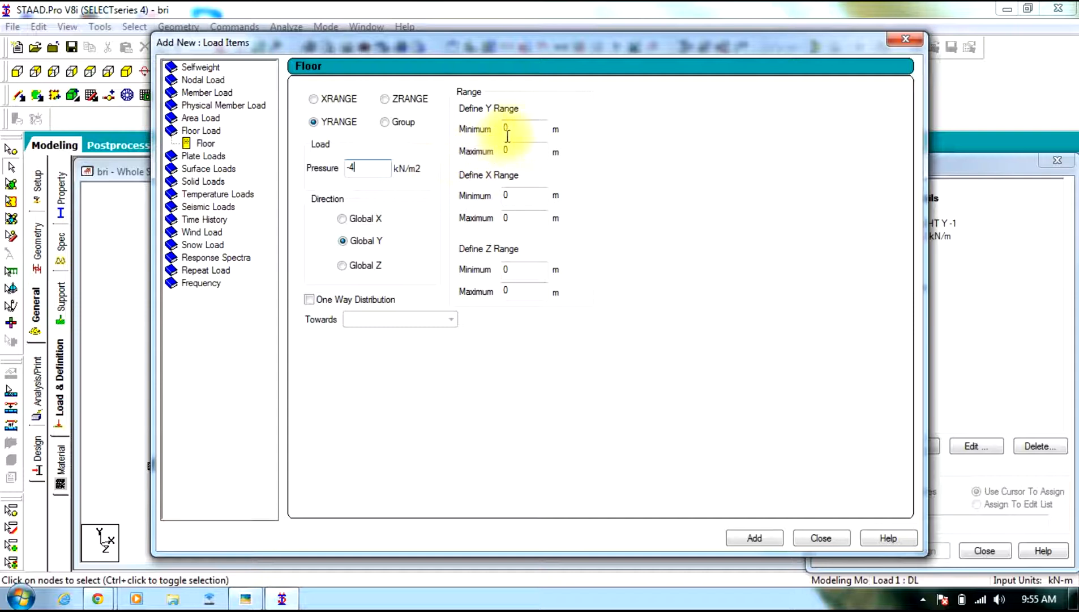
left_click(525, 149)
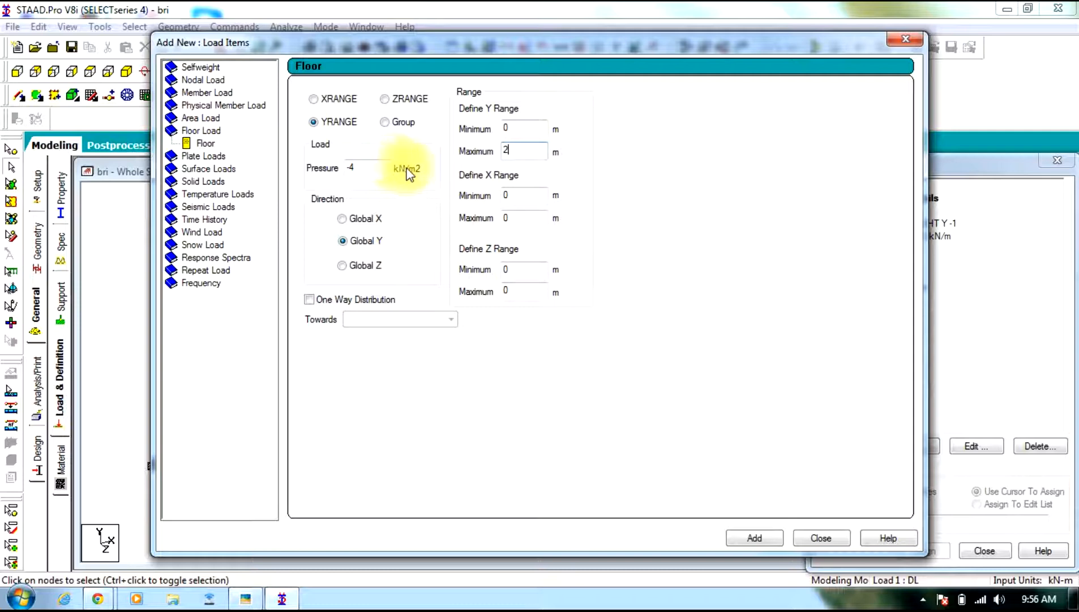
left_click(767, 544)
left_click(822, 538)
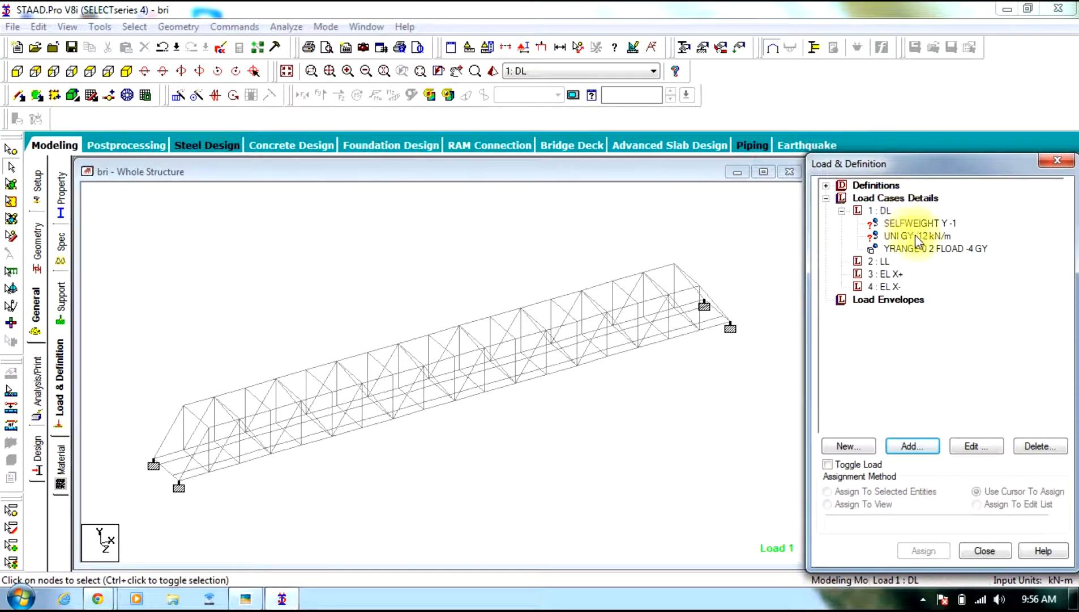
Start a floor load item for load case LL and set its pressure to -2 kN/m2.
left_click(878, 261)
left_click(908, 446)
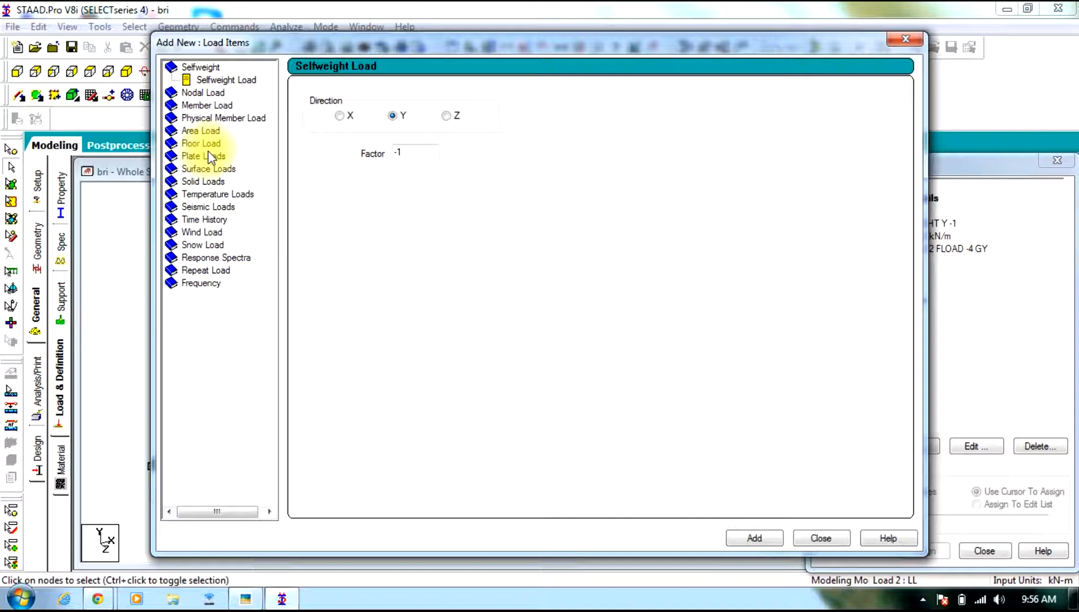
left_click(210, 232)
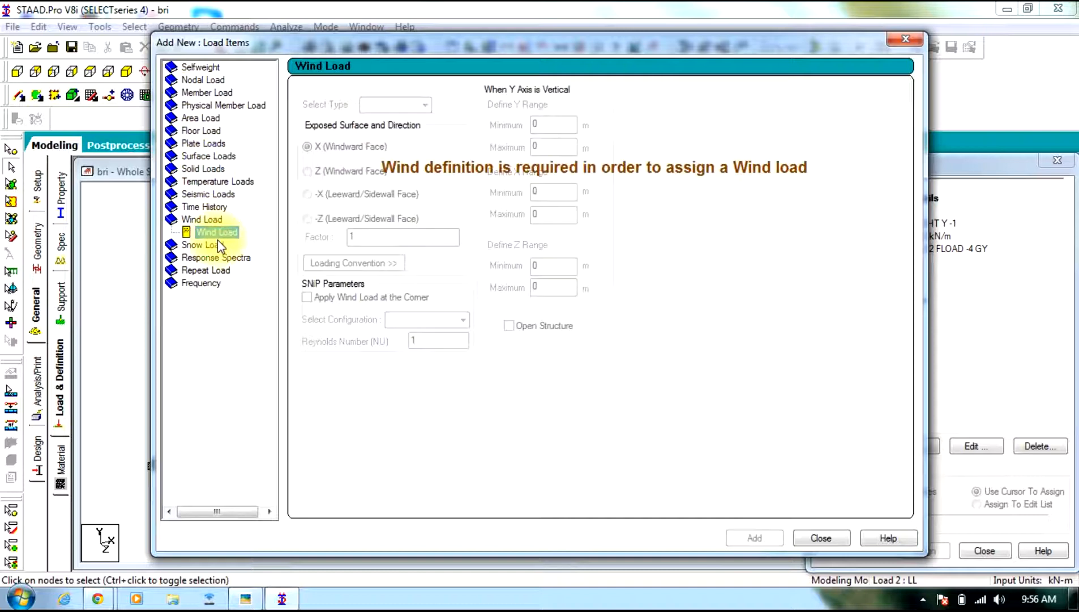
left_click(219, 245)
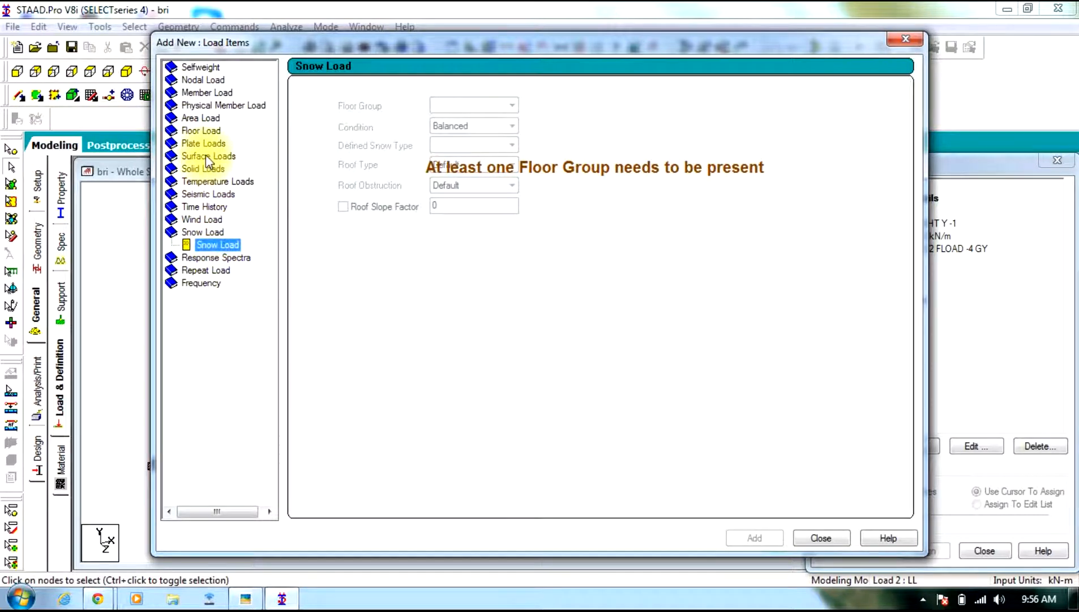
left_click(200, 132)
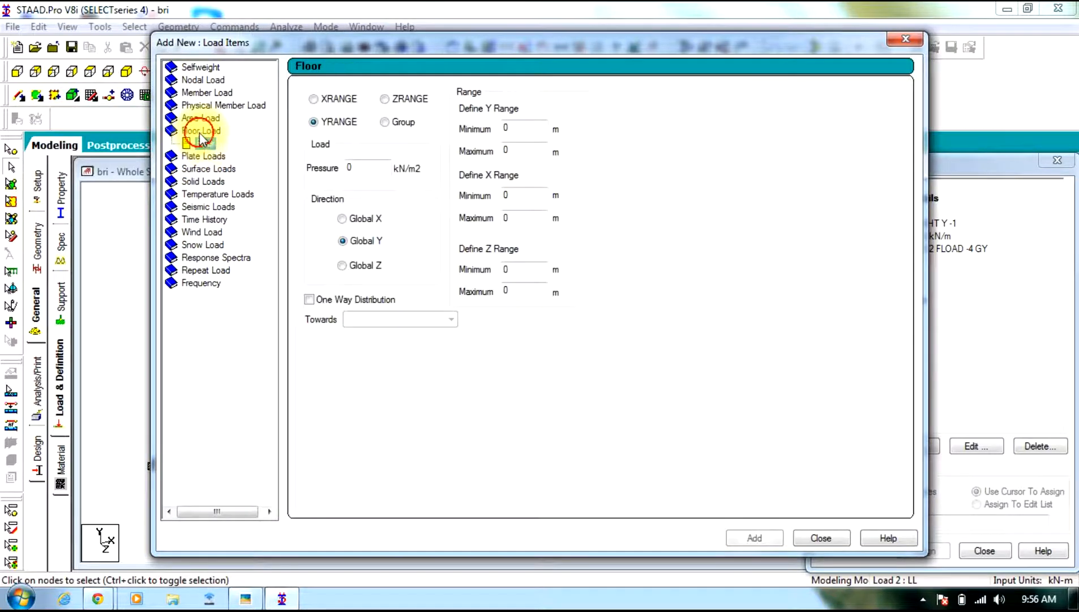
left_click(364, 164)
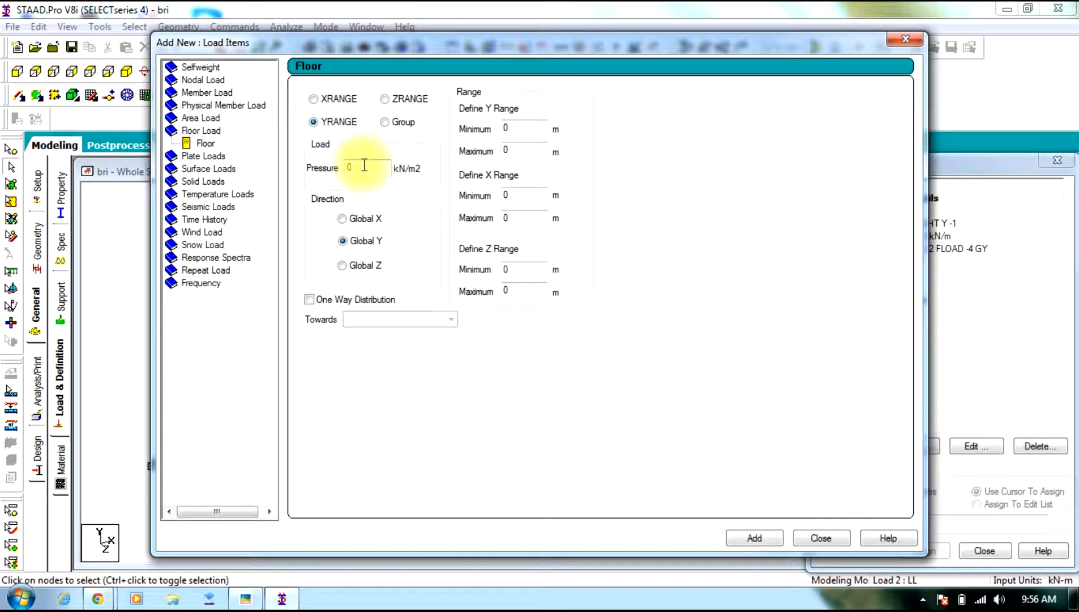
double_click(359, 166)
type("-2")
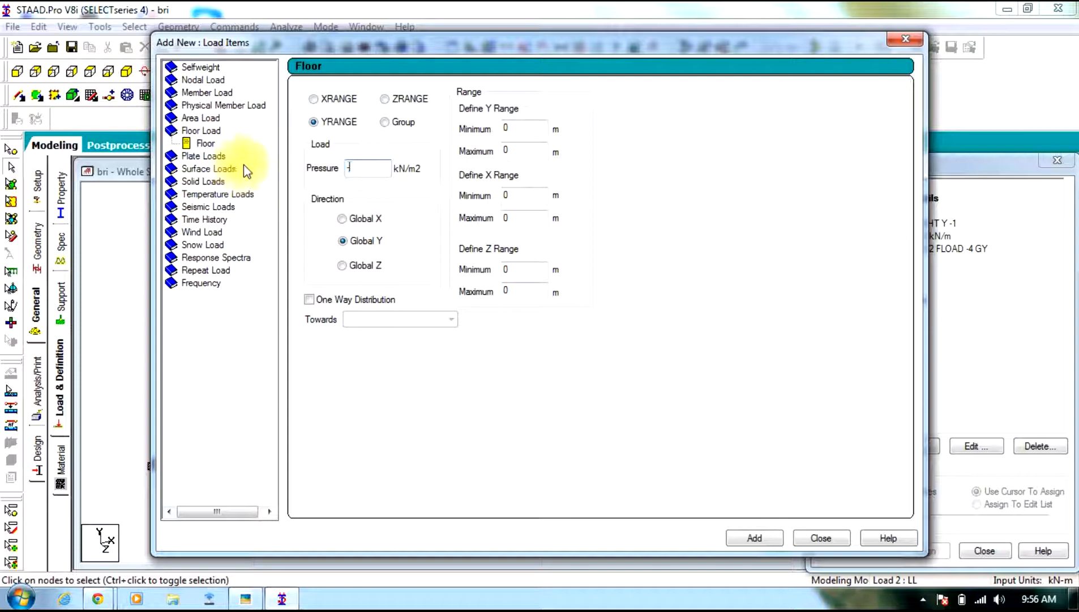
Set the floor load's maximum Y range to 4 m, add it to load case LL, and close the load items dialog.
double_click(523, 148)
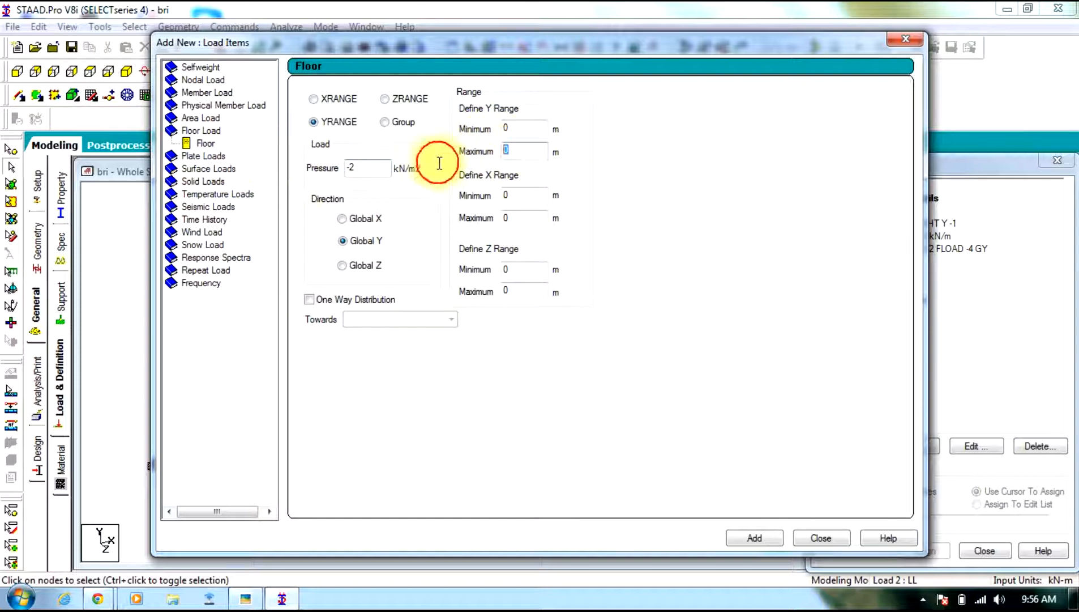
type("2")
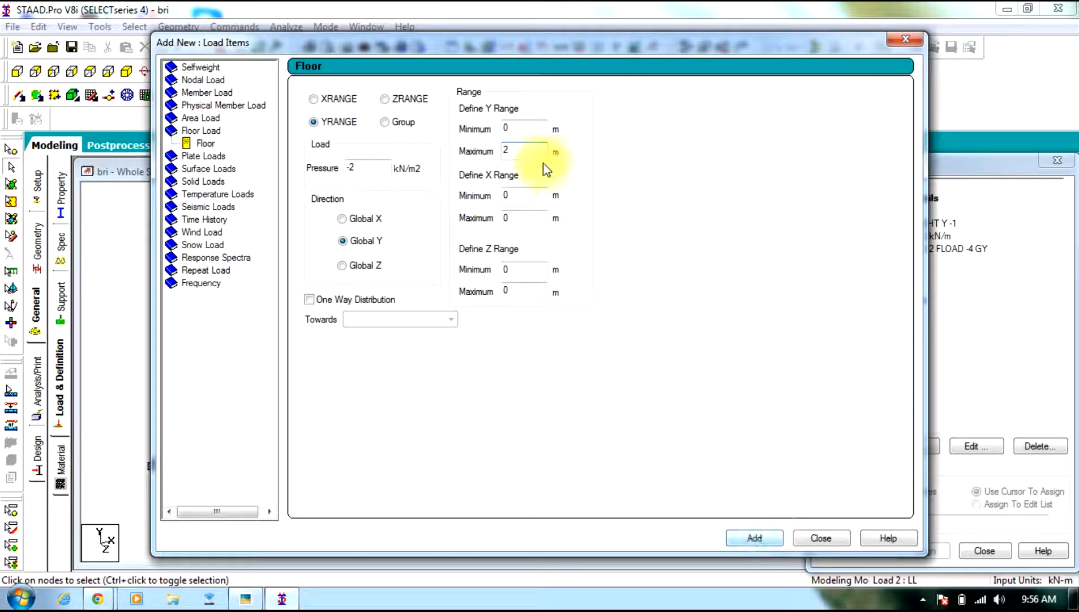
double_click(523, 149)
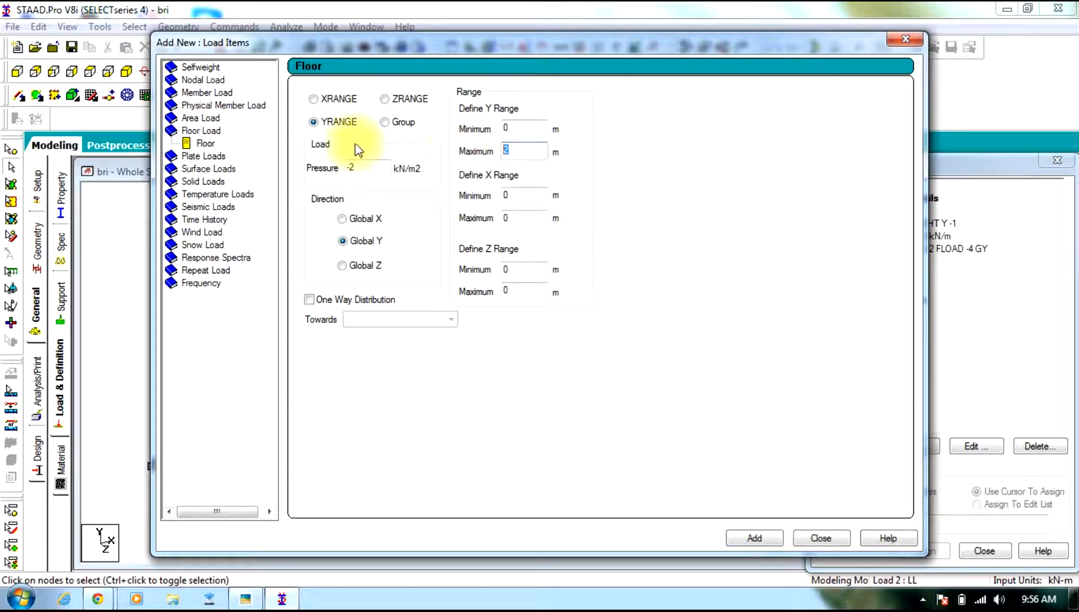
type("4")
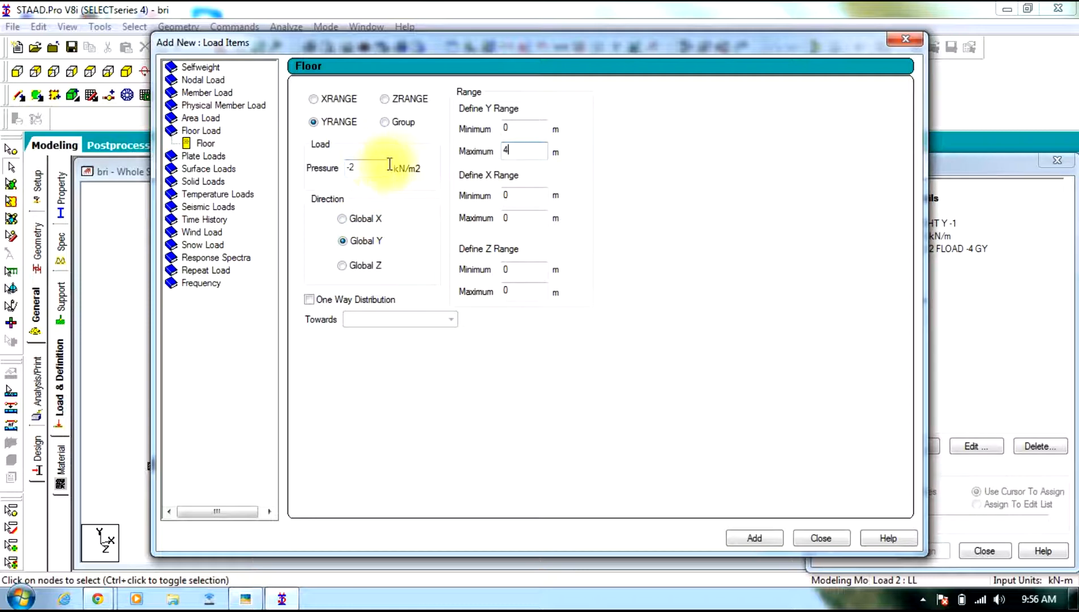
left_click(754, 538)
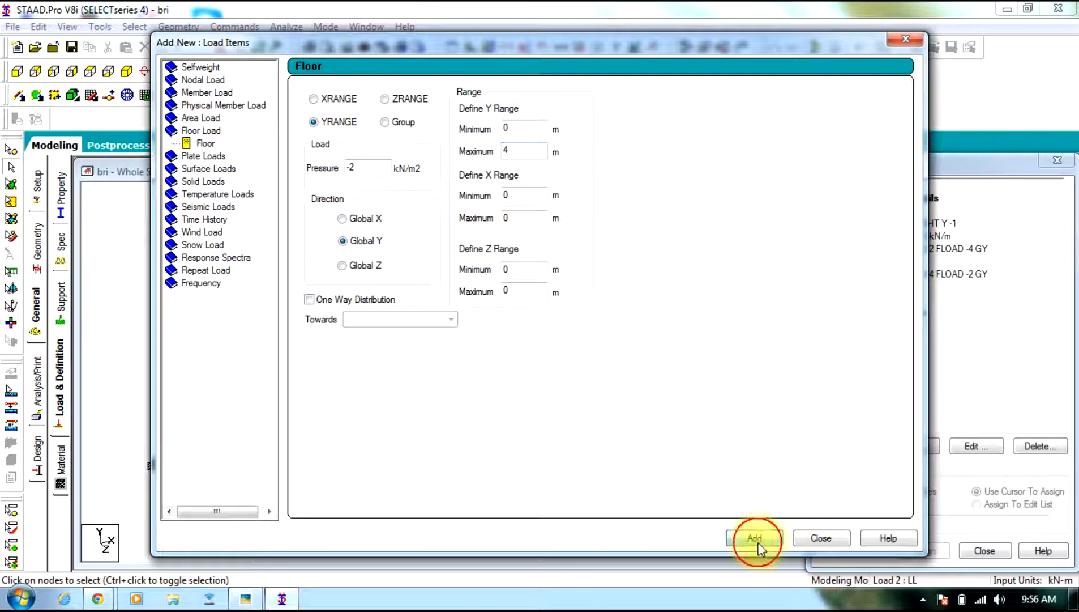
left_click(204, 244)
left_click(821, 538)
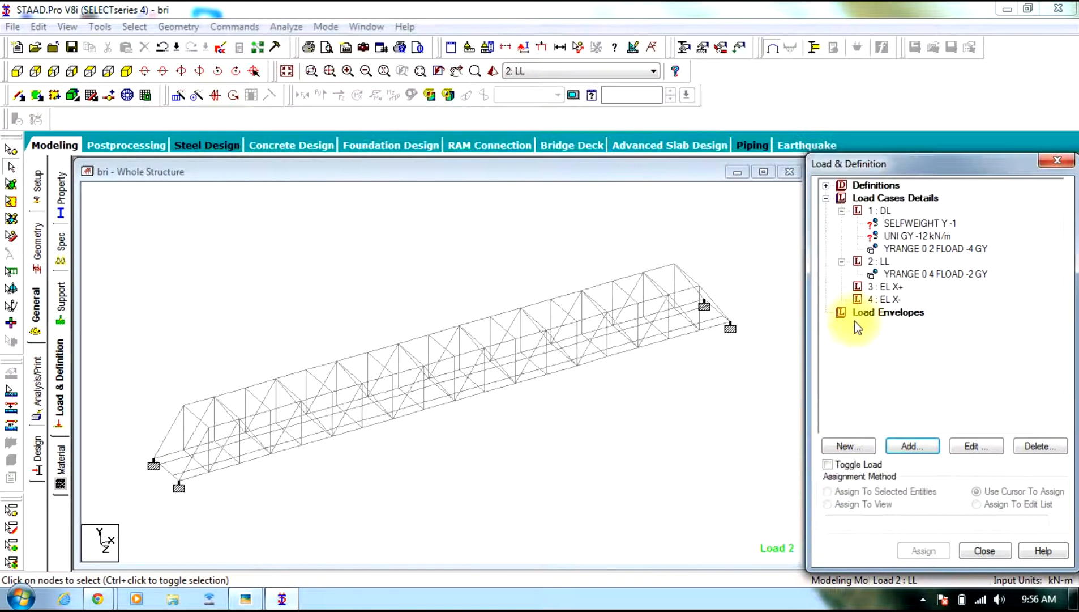
Add a seismic load in the X direction with factor 1 to load case EL X+ and close the load items dialog.
left_click(887, 294)
left_click(908, 445)
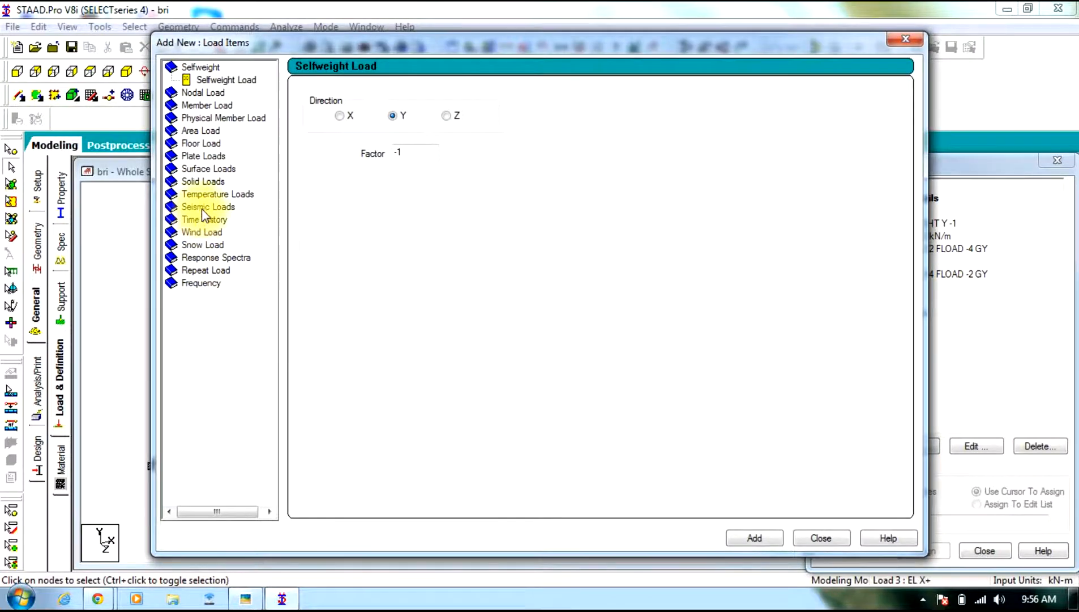
left_click(205, 208)
left_click(755, 537)
left_click(821, 537)
Add a seismic load in the X direction with factor -1 to load case EL X- and close the load items dialog.
left_click(886, 311)
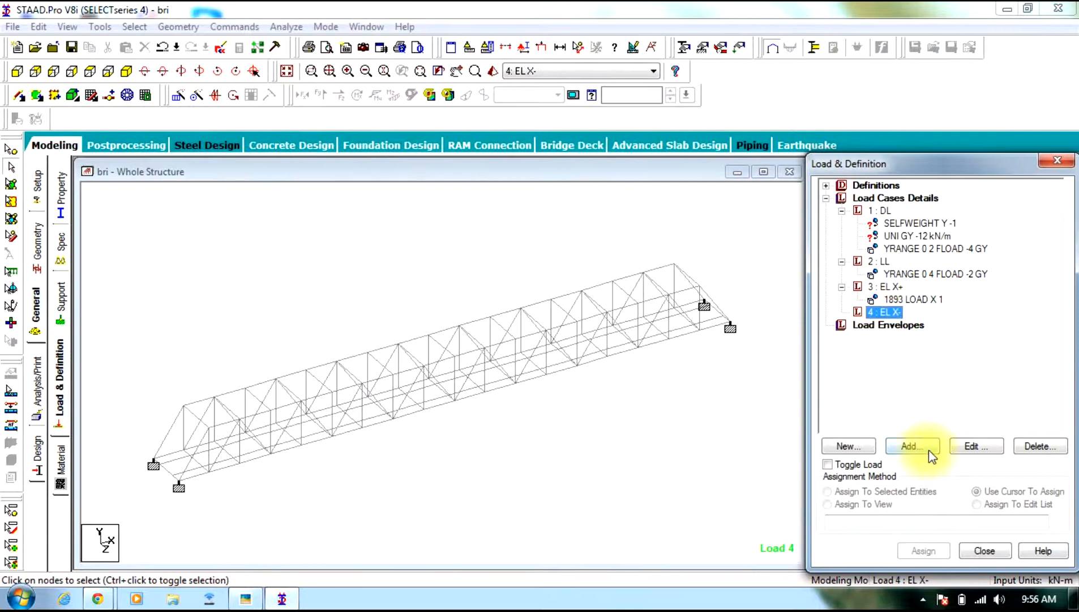
left_click(928, 450)
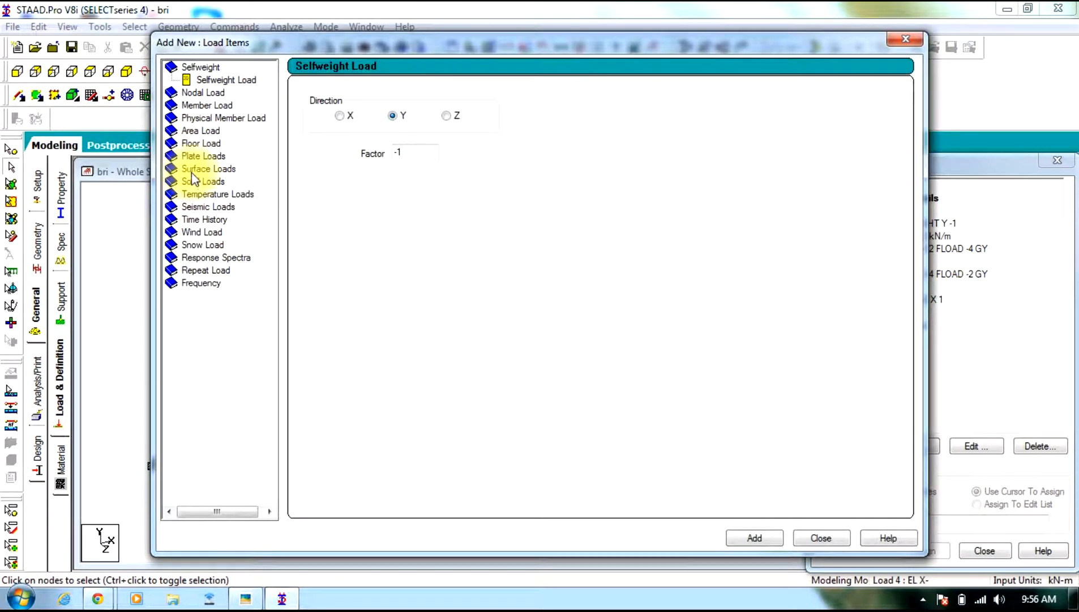
left_click(210, 218)
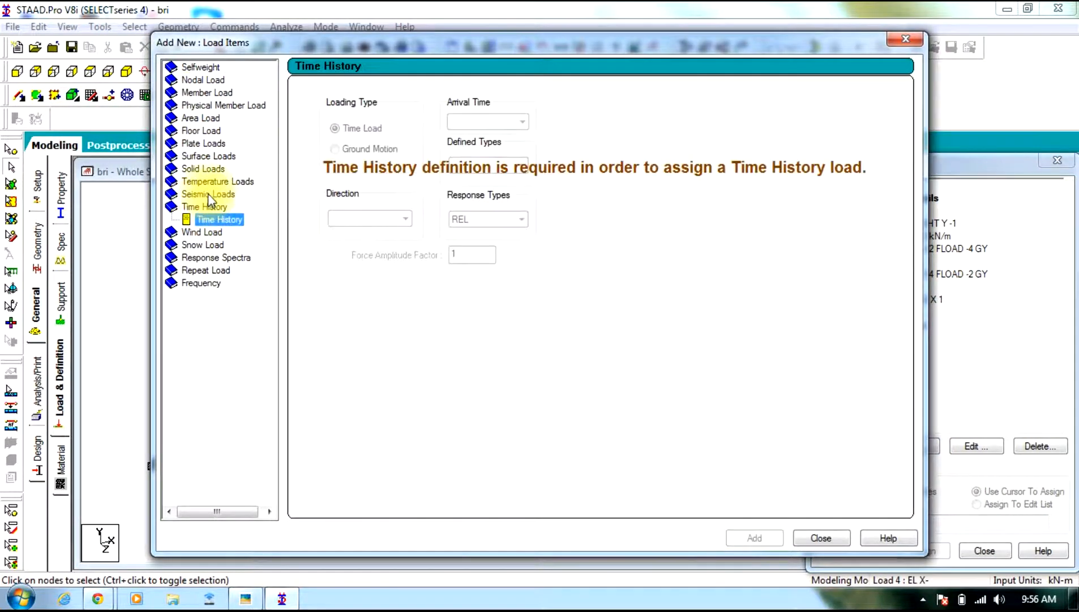
left_click(207, 193)
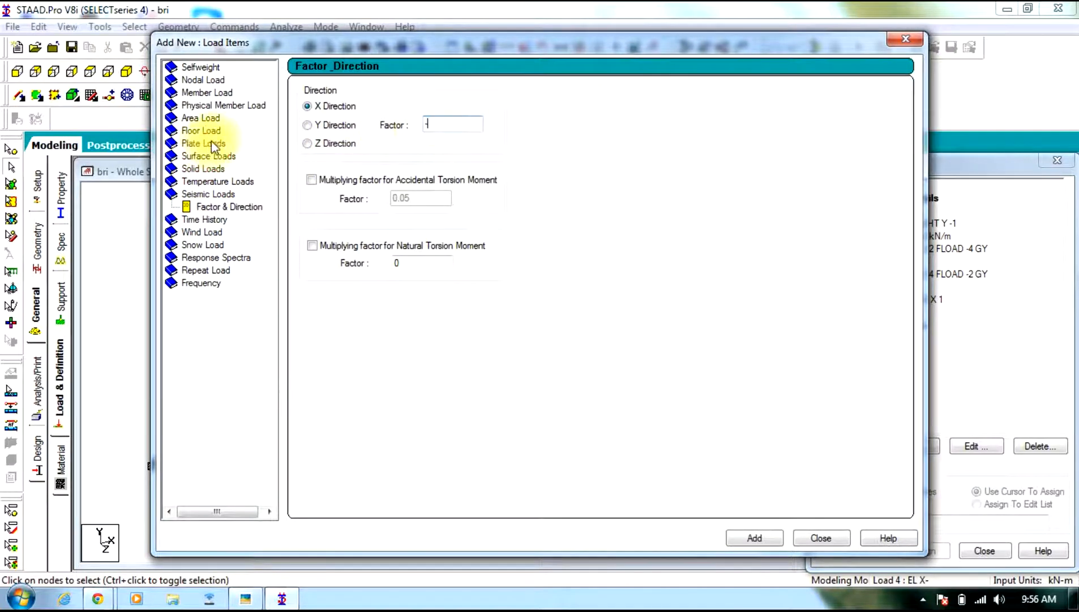
type("1")
left_click(755, 537)
left_click(817, 537)
Assign the selfweight load of load case DL to all members of the bridge and confirm the assignment.
left_click(892, 223)
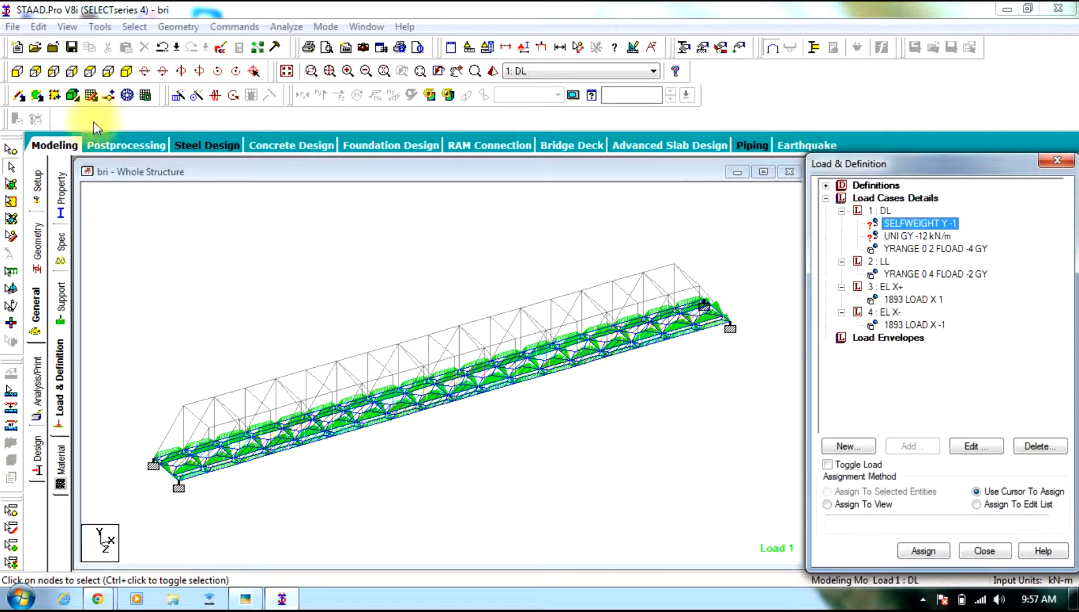
left_click_drag(759, 223, 59, 585)
left_click(895, 491)
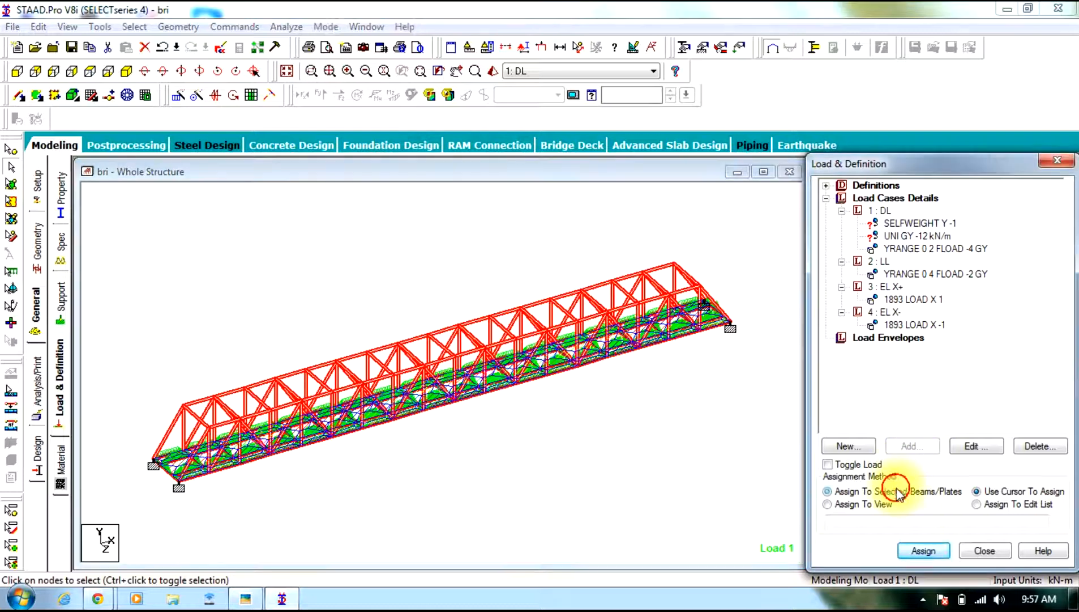
left_click(924, 551)
left_click(957, 404)
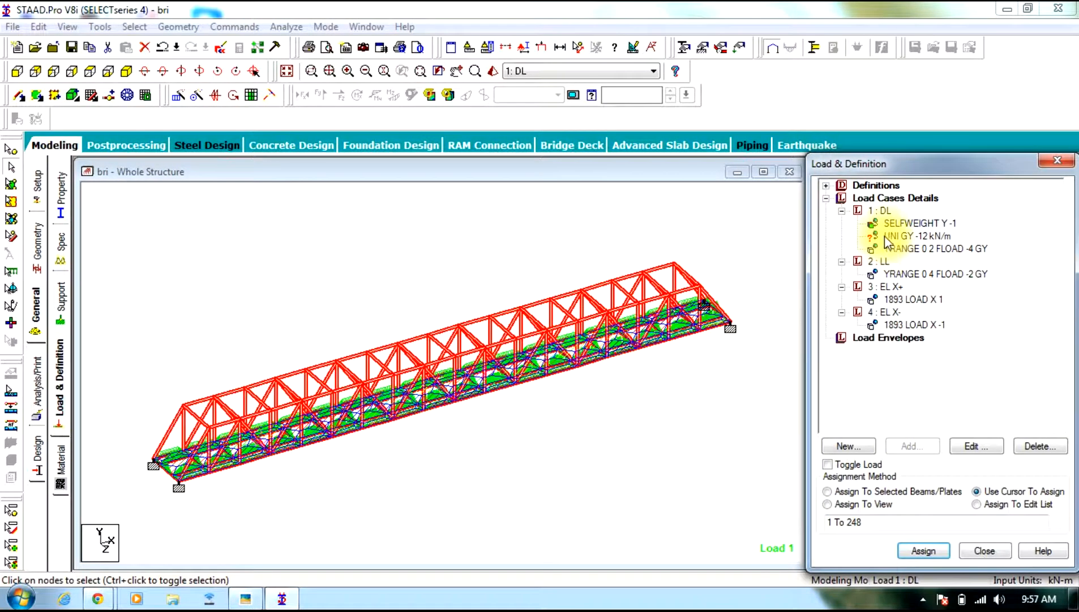
Assign the -12 kN/m uniform load of load case DL to all deck-level members along the bottom of the bridge.
left_click(891, 236)
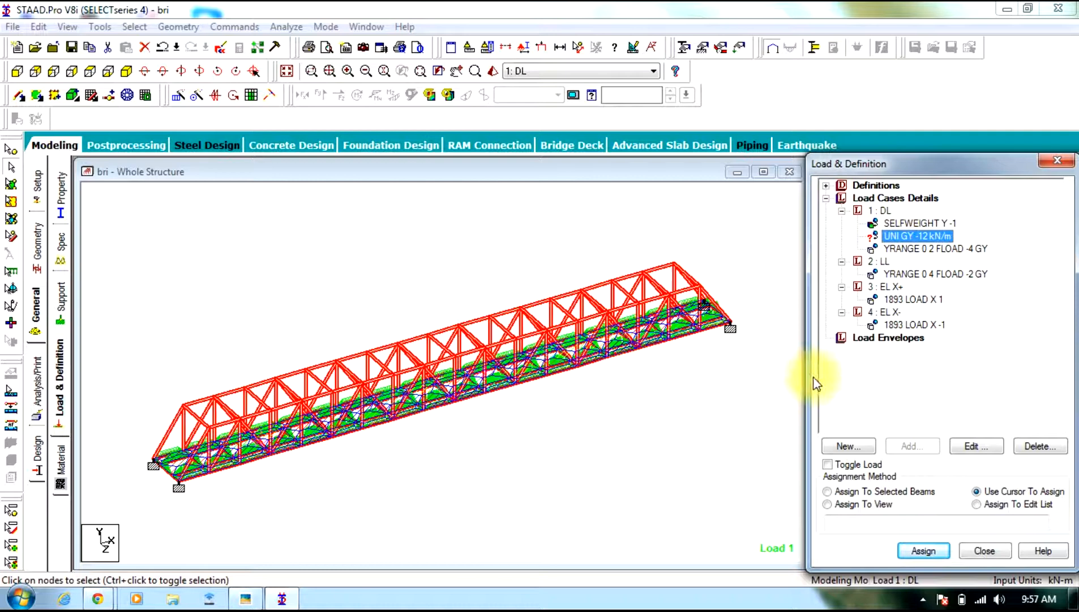
left_click(723, 416)
left_click(912, 238)
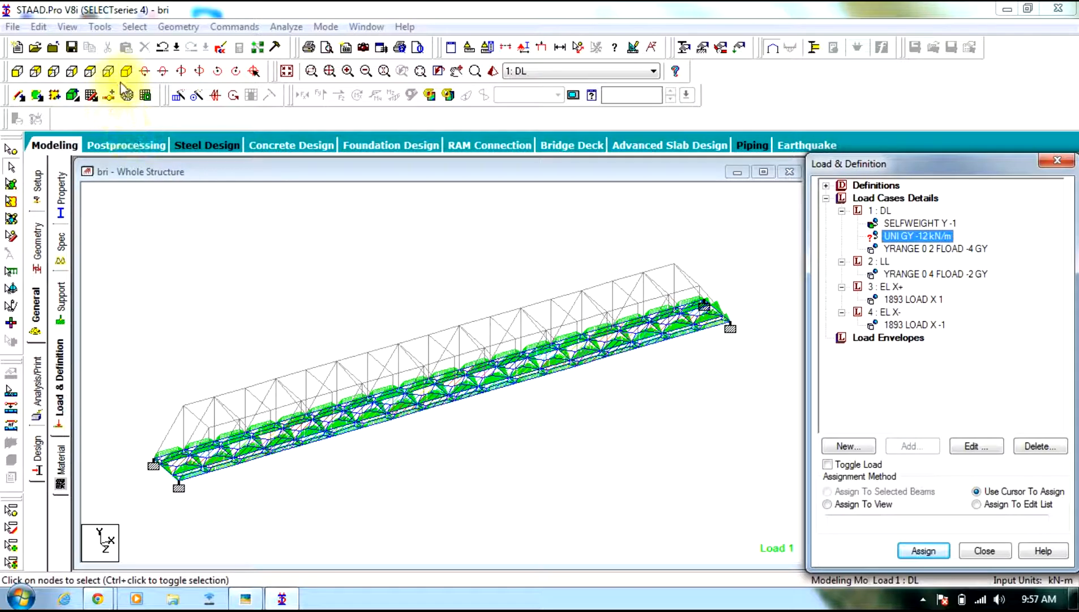
left_click(17, 70)
left_click_drag(742, 390, 111, 458)
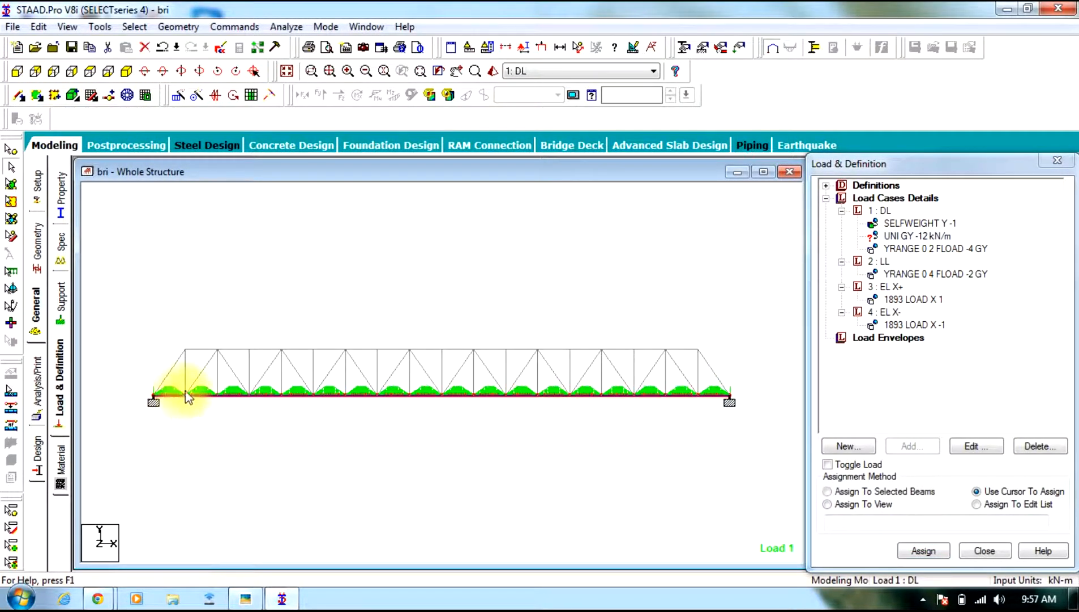
left_click(125, 71)
left_click(884, 494)
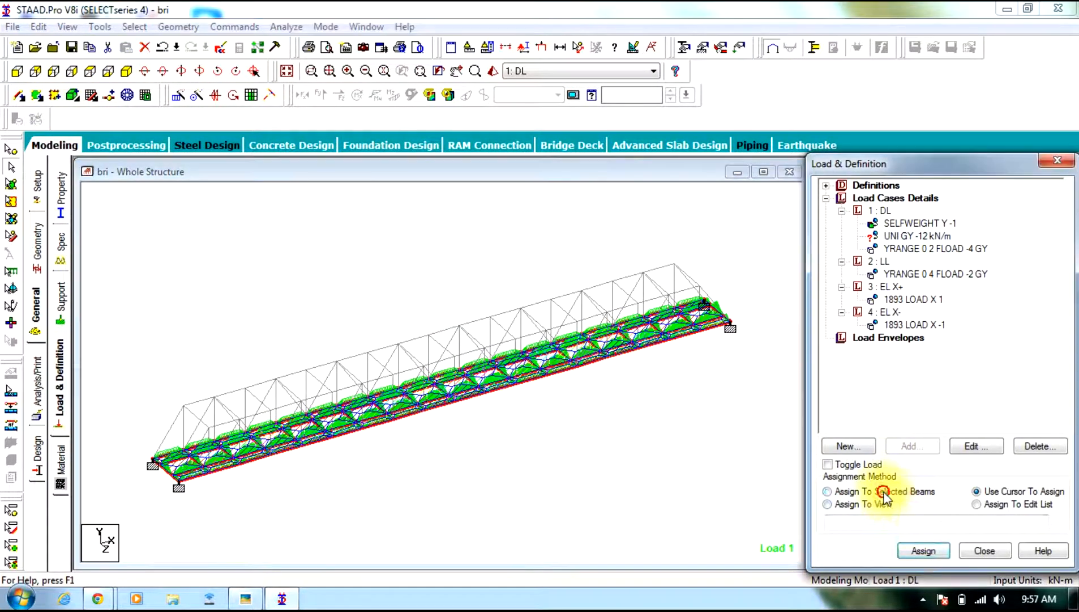
left_click(929, 554)
left_click(893, 402)
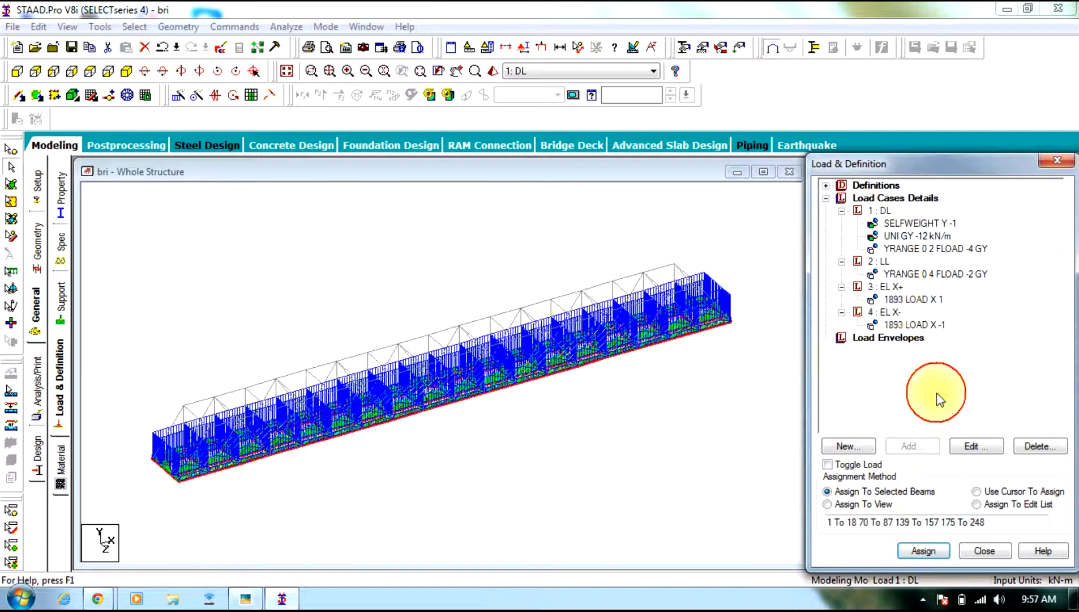
left_click(608, 429)
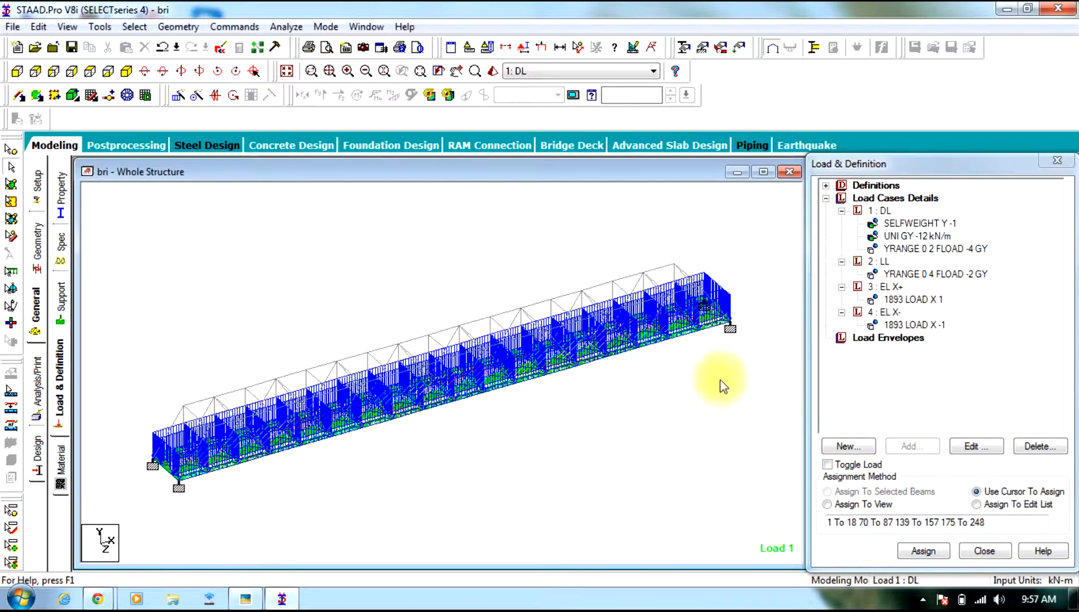
left_click(897, 249)
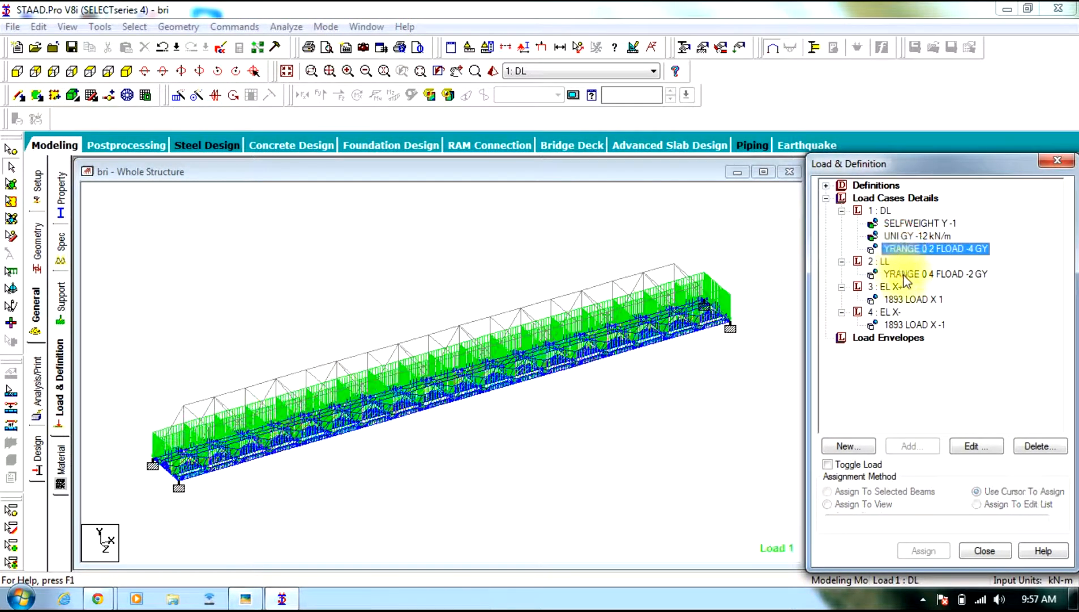
left_click(904, 274)
left_click(906, 300)
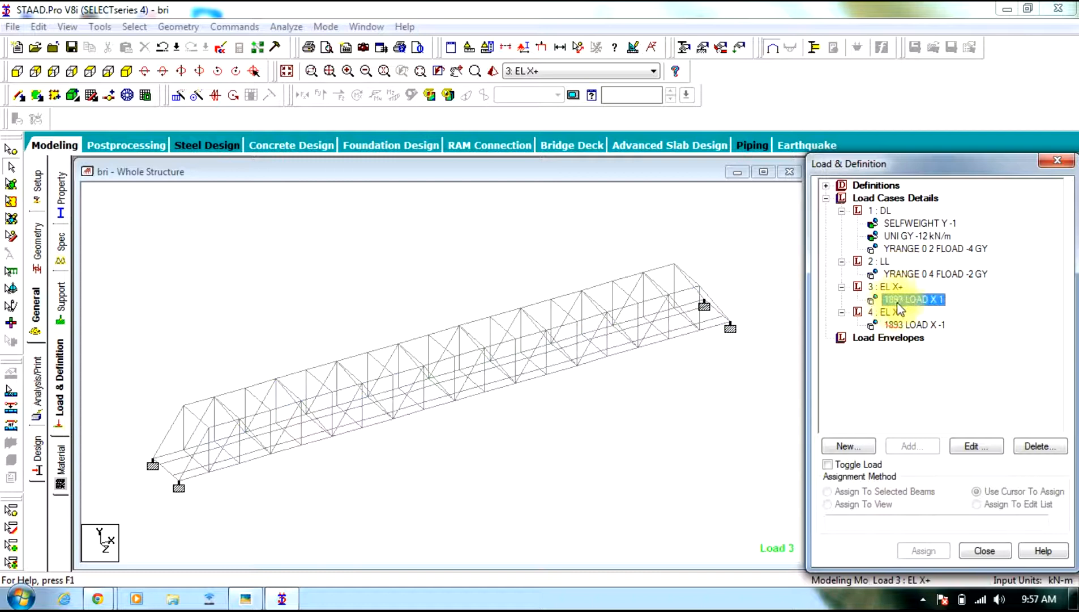
Start a new load combination under Load Cases Details and name it DL+LL+EL X+.
left_click(826, 198)
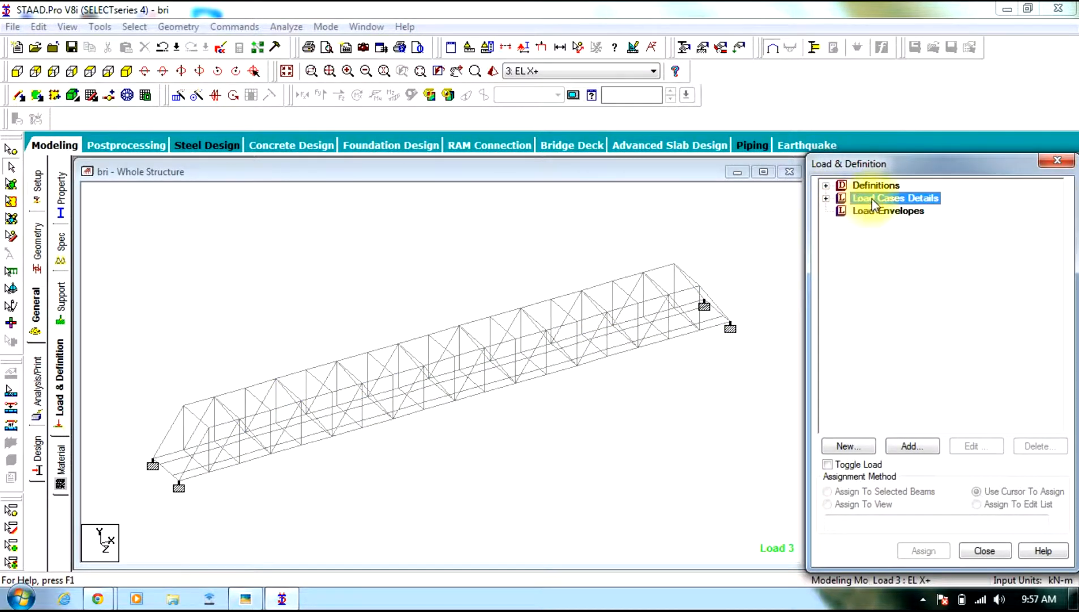
left_click(911, 445)
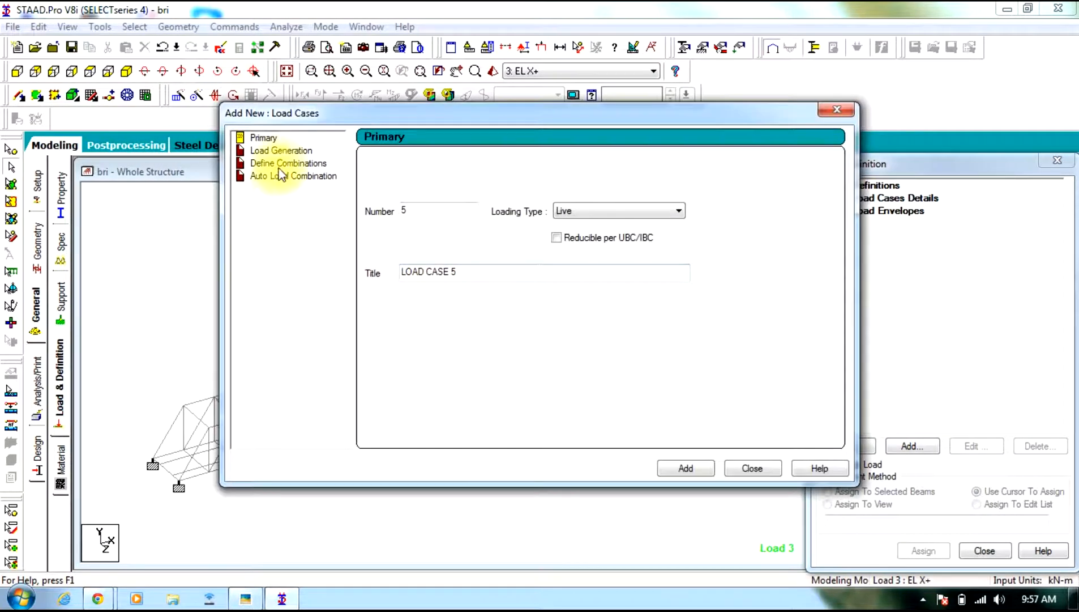
left_click(282, 164)
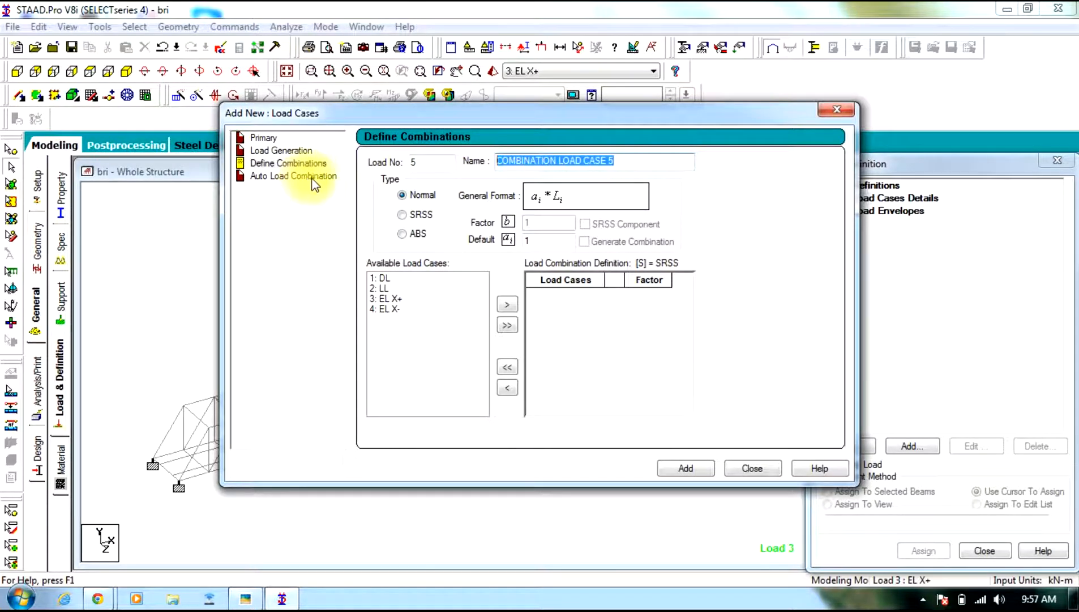
type("DL+LL+EL X+")
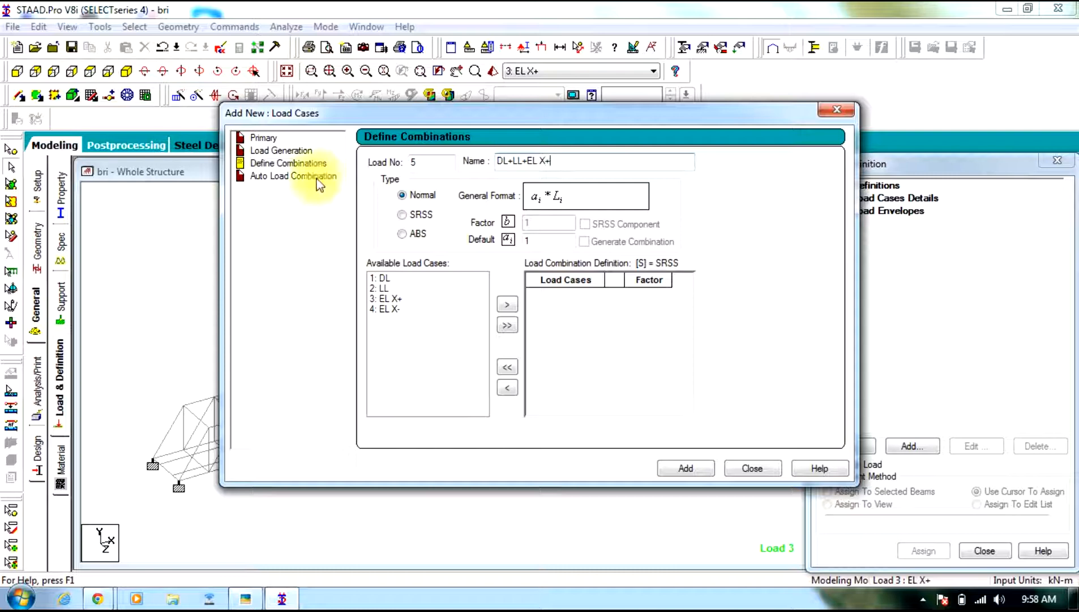
Include load cases DL, LL and EL X+ with a factor of 1.5 each and add the combination.
left_click(384, 279)
left_click(388, 298, "shift")
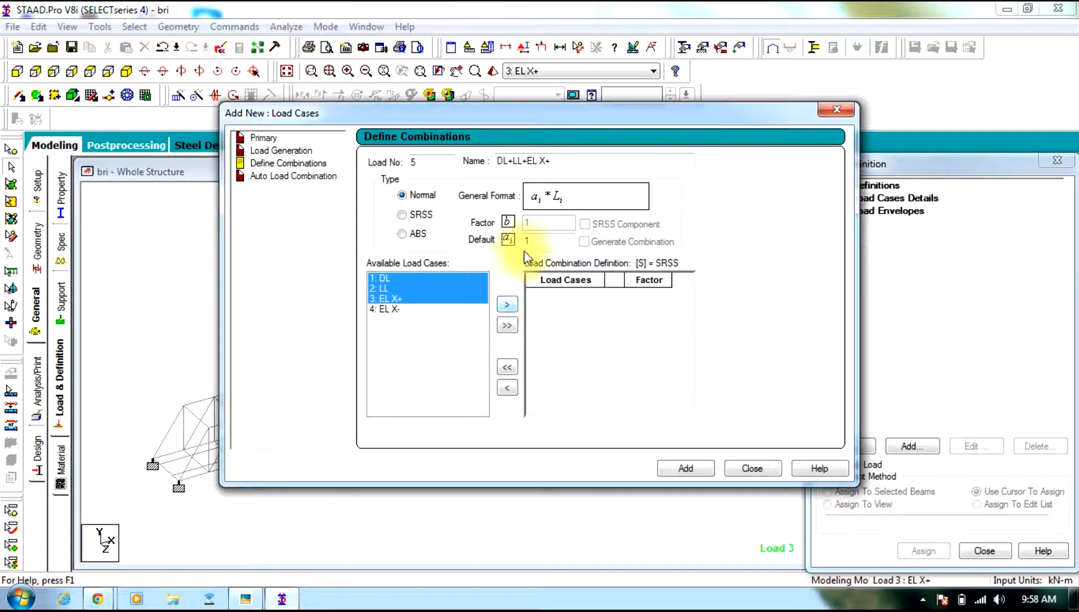
left_click(541, 243)
type(".5")
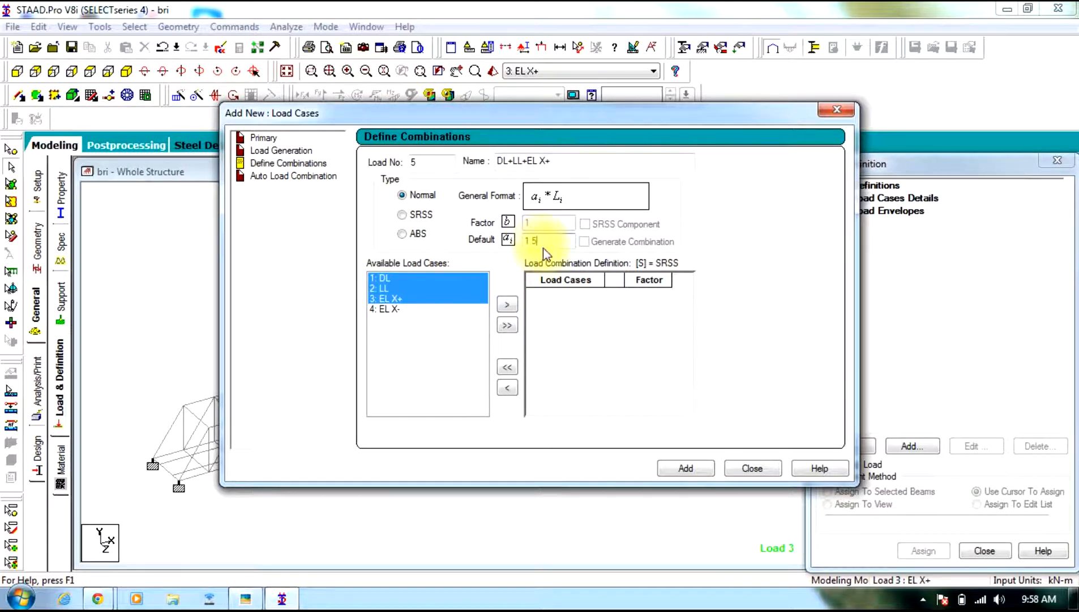
left_click(668, 469)
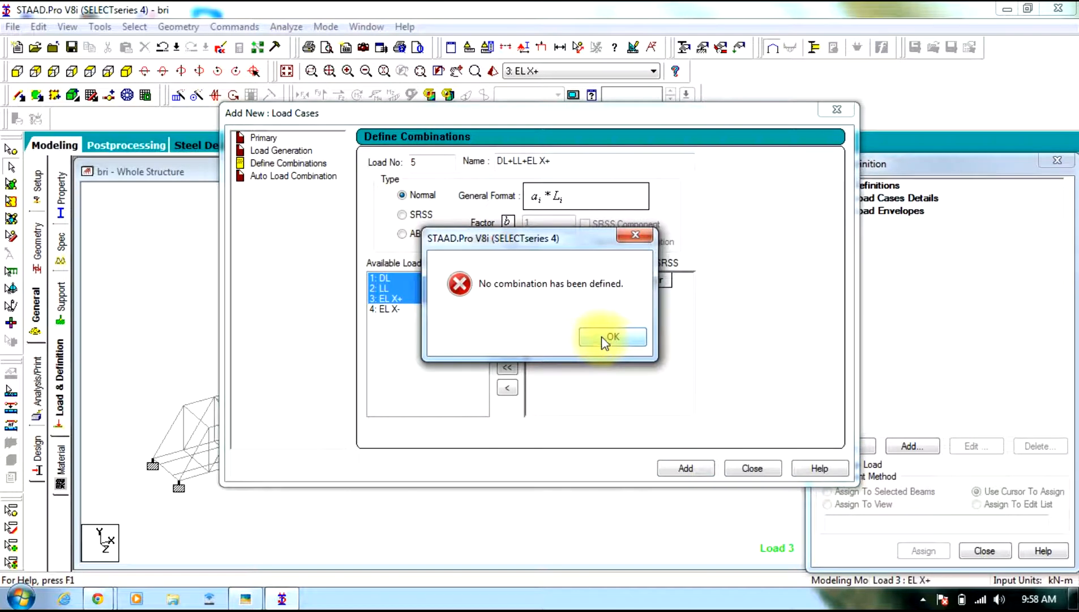
left_click(603, 338)
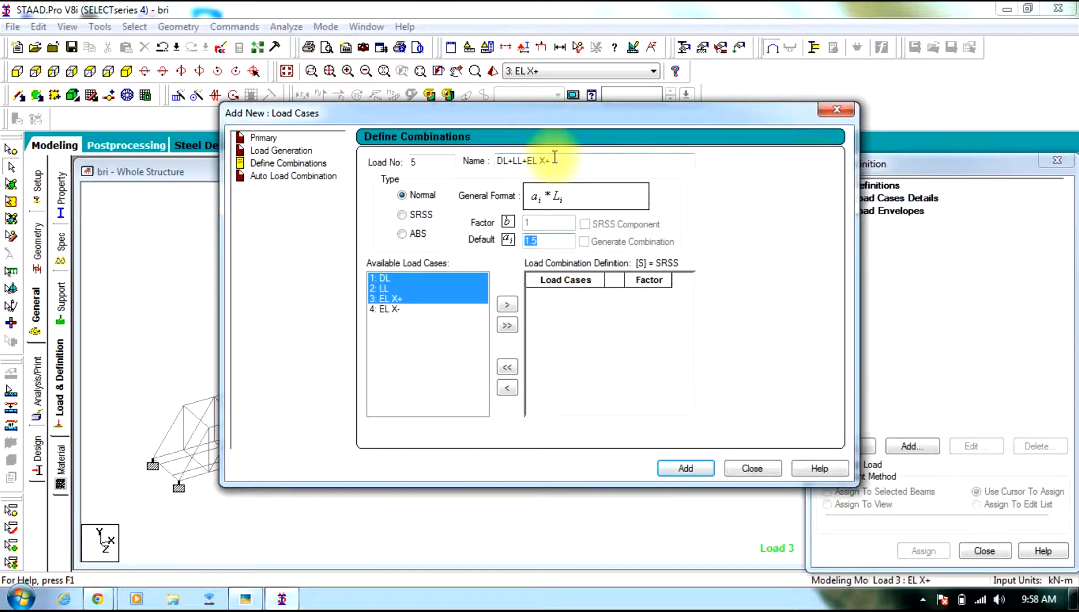
left_click(509, 305)
left_click(688, 466)
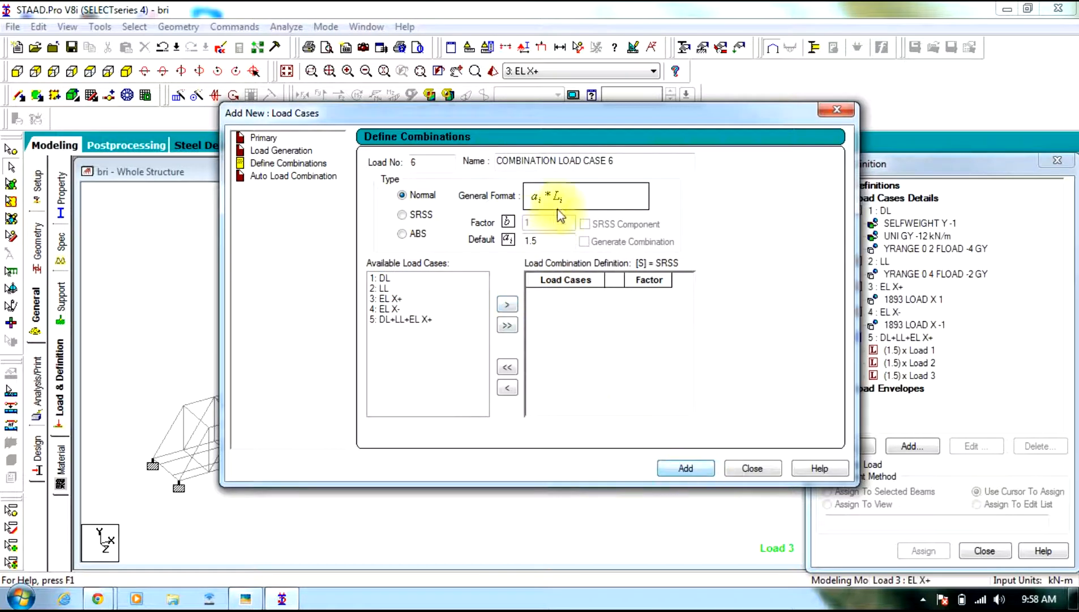
Add a load combination named DL+LL+EL X- from load cases DL, LL and EL X- with factor 1.5, and close the dialog.
left_click_drag(638, 160, 351, 187)
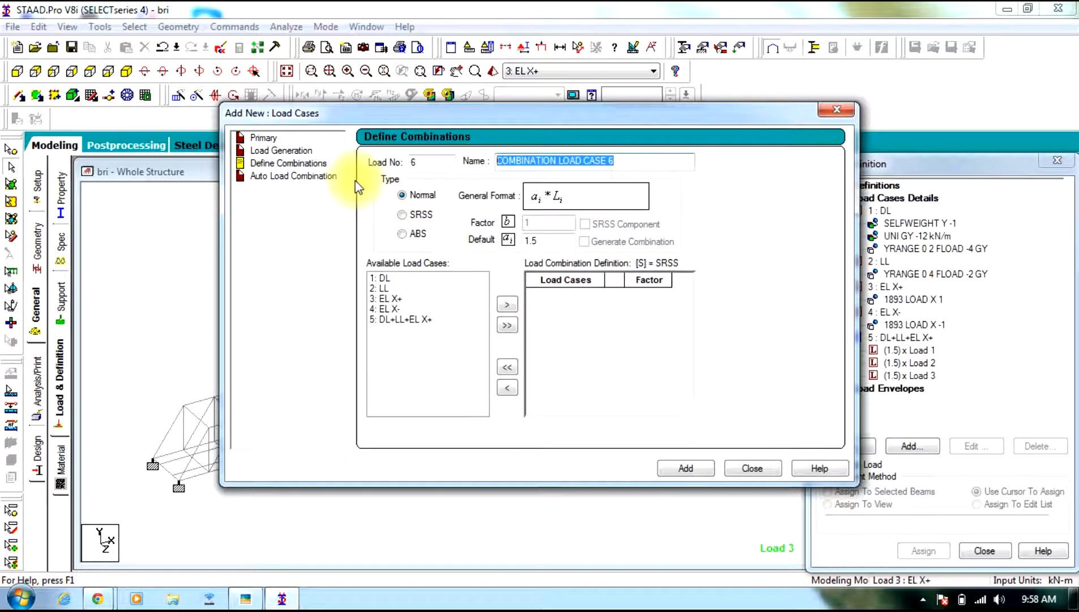
type("DL+LL+EL X-")
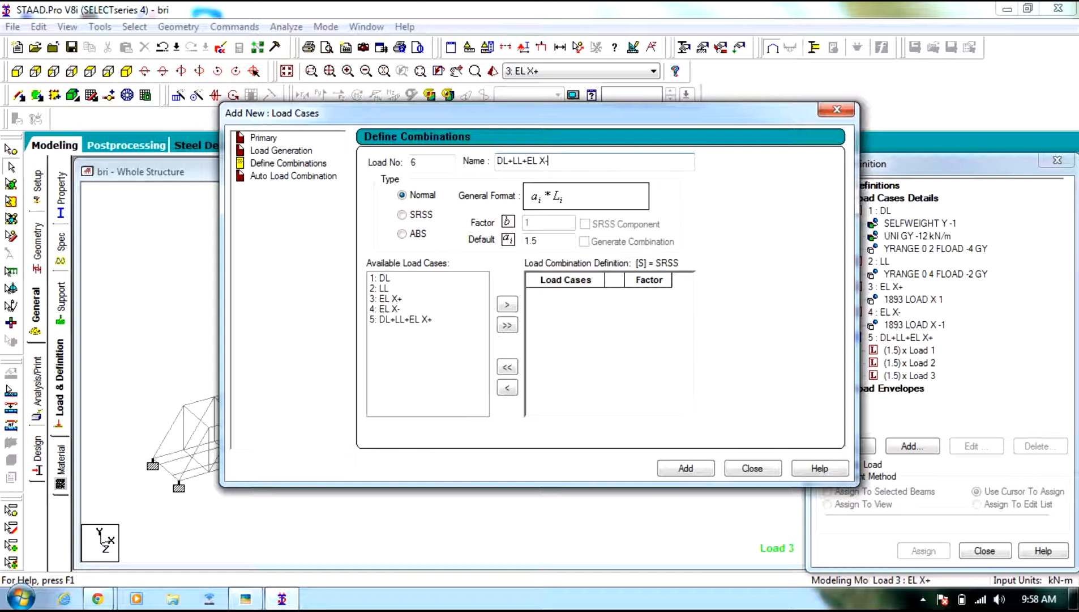
left_click(382, 278)
left_click(385, 289, "ctrl")
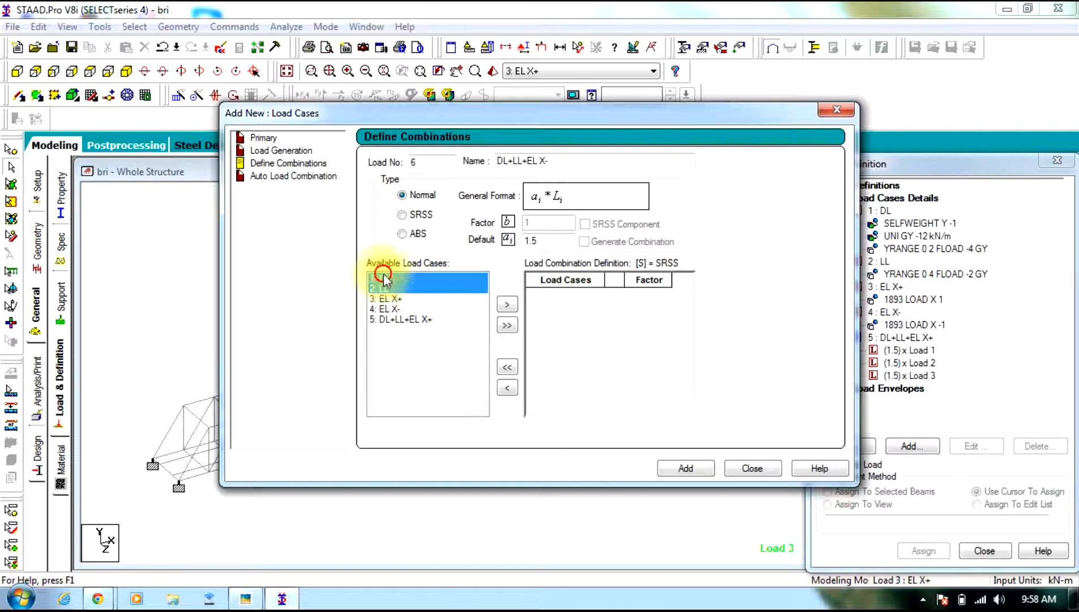
left_click(386, 308, "ctrl")
left_click(507, 304)
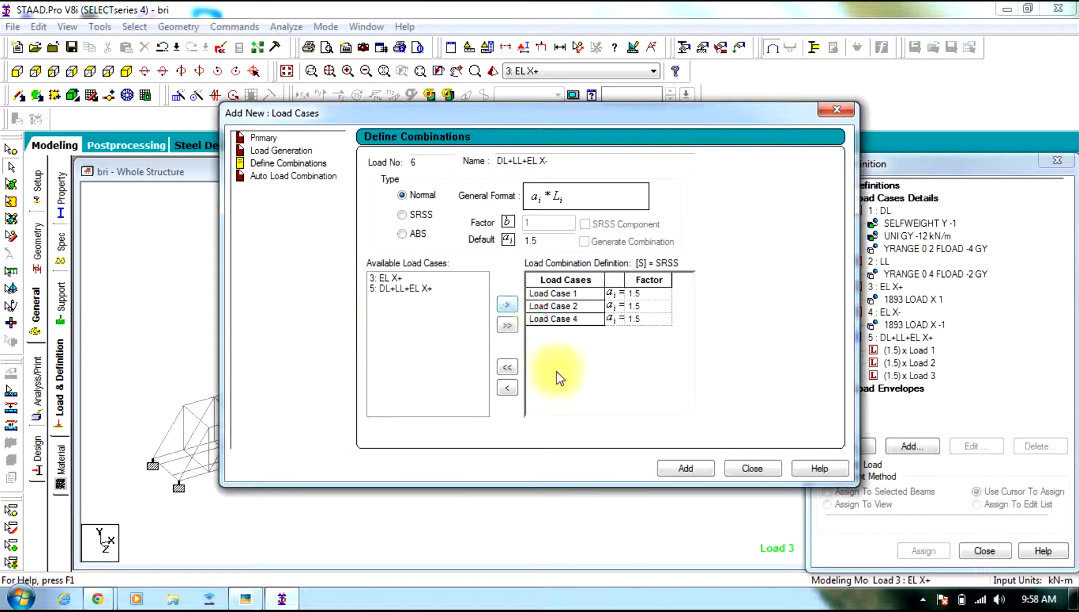
left_click(690, 469)
left_click(732, 469)
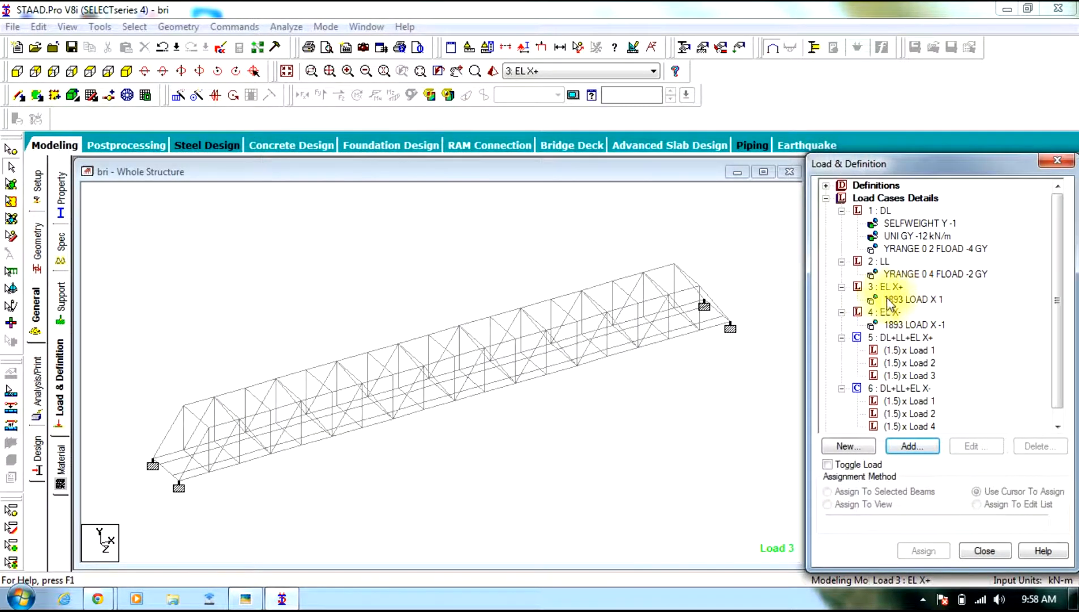
left_click(826, 198)
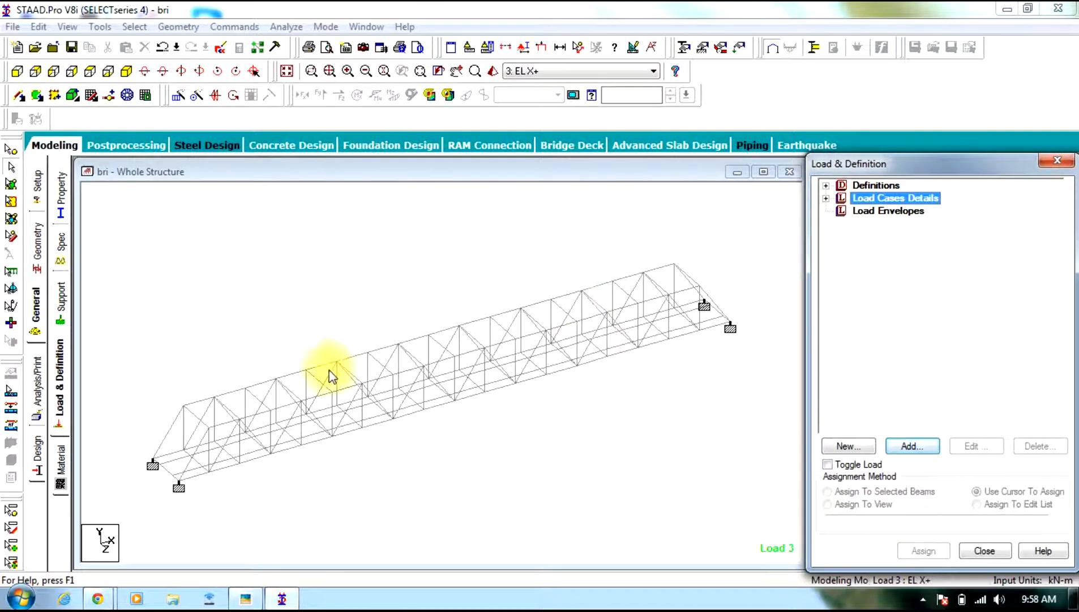
left_click(205, 378)
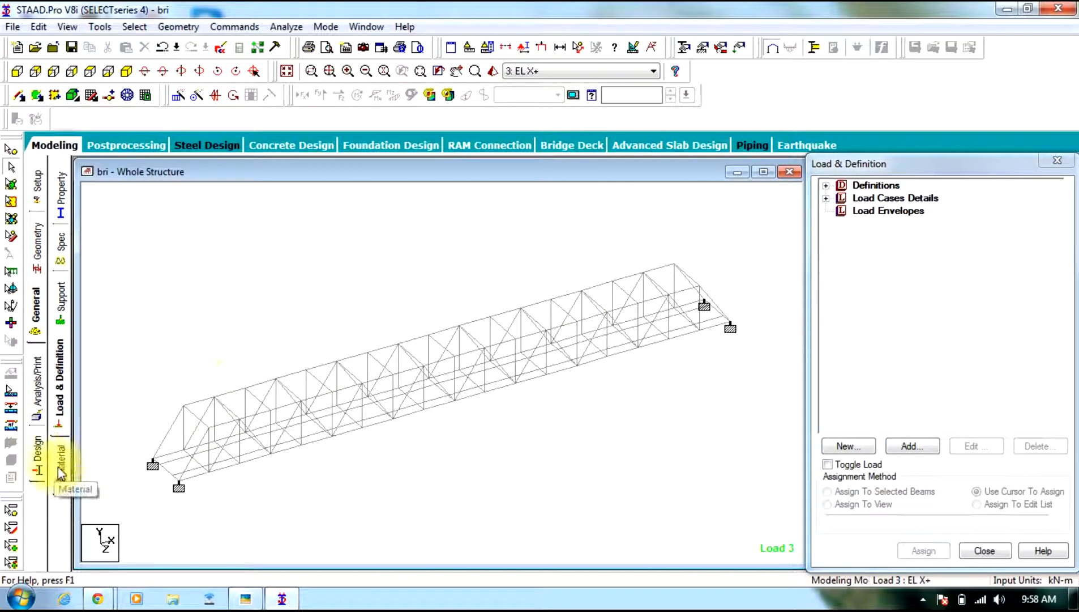
Open the steel design settings for the whole structure and go to the end of the command list.
left_click(36, 450)
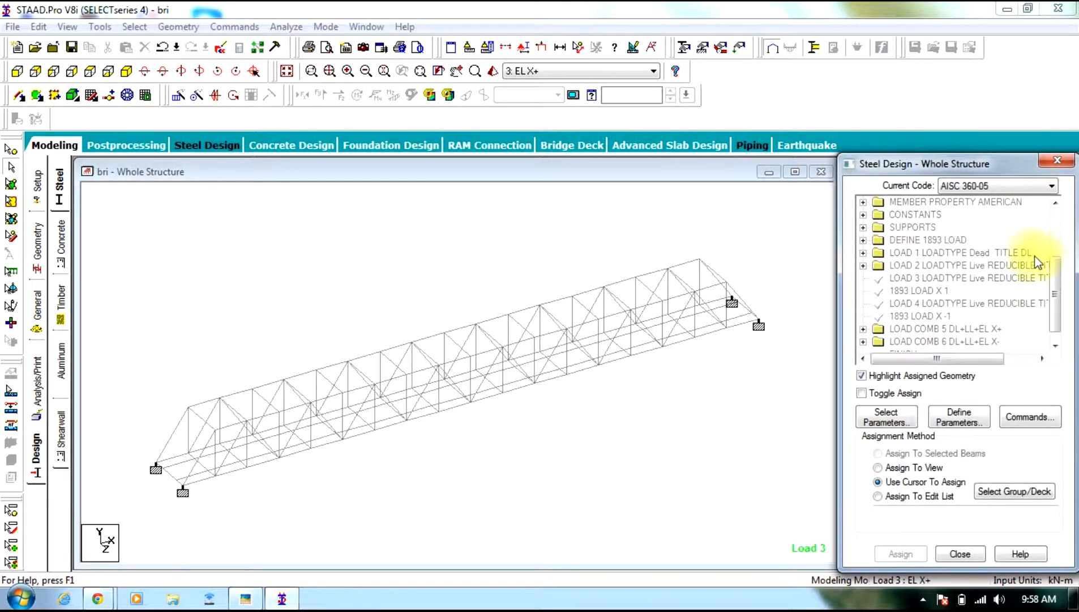
scroll(1053, 306, "down", 1)
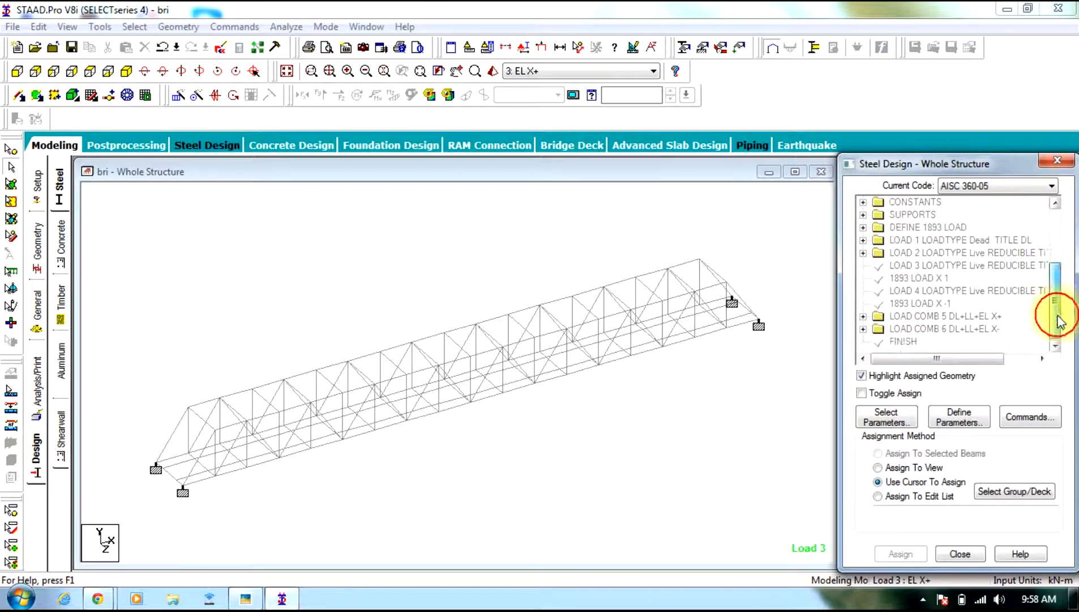
left_click(976, 425)
scroll(393, 265, "down", 2)
scroll(393, 265, "down", 2)
left_click(326, 251)
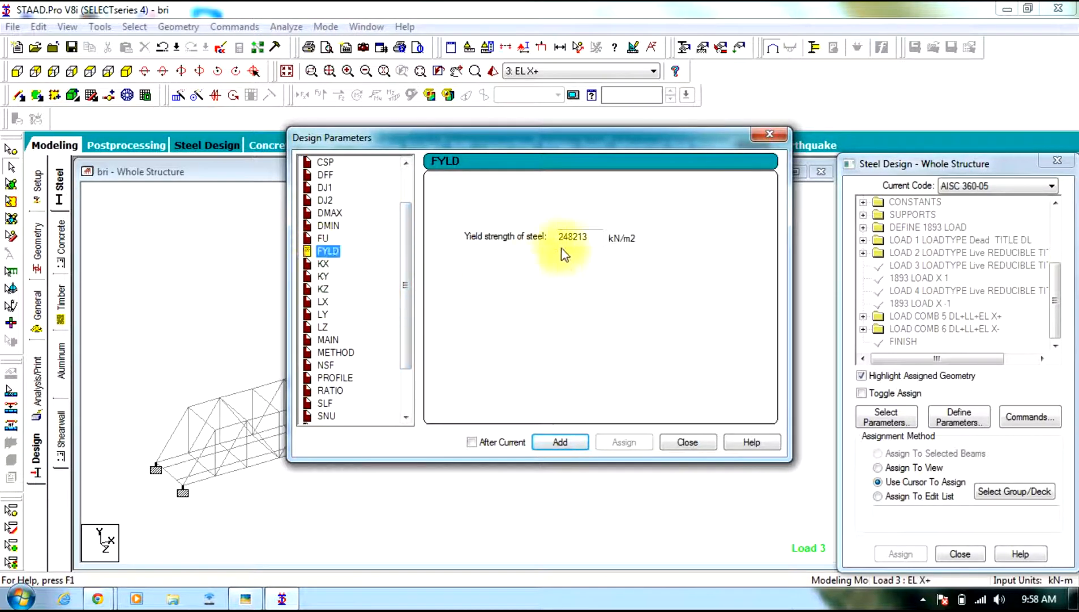
left_click(692, 442)
Set the steel design code to IS800 and add an FYLD parameter with a yield strength of 500000 kN/m2.
left_click(951, 187)
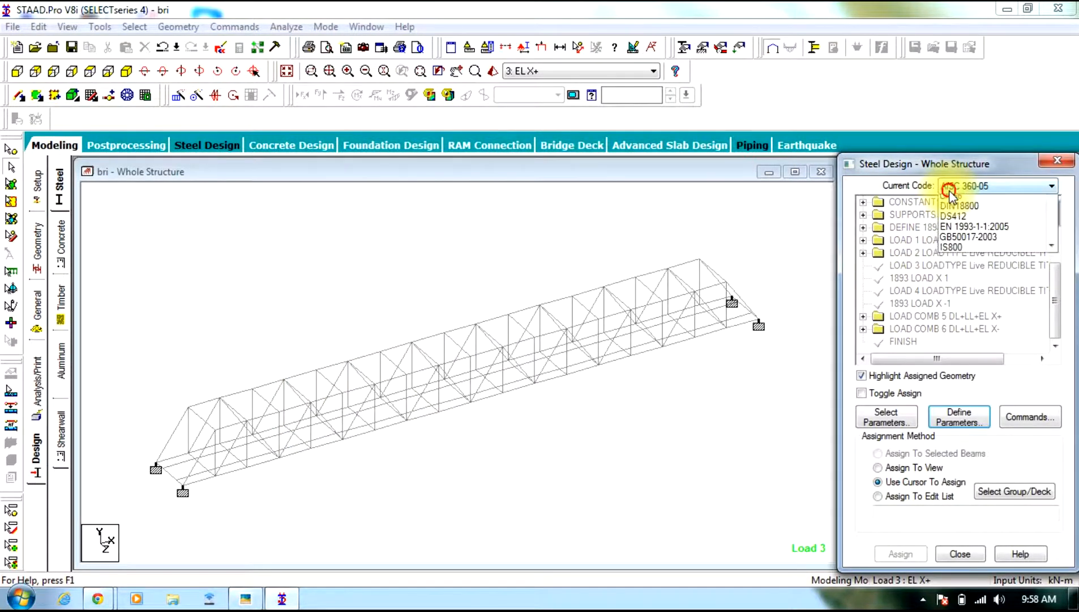
left_click(906, 494)
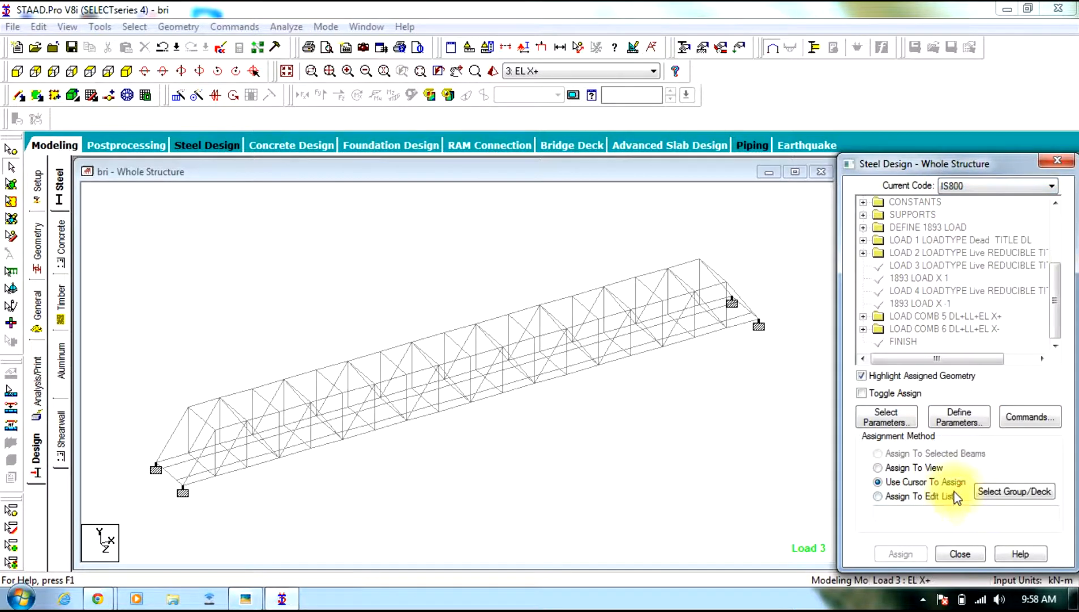
left_click(958, 422)
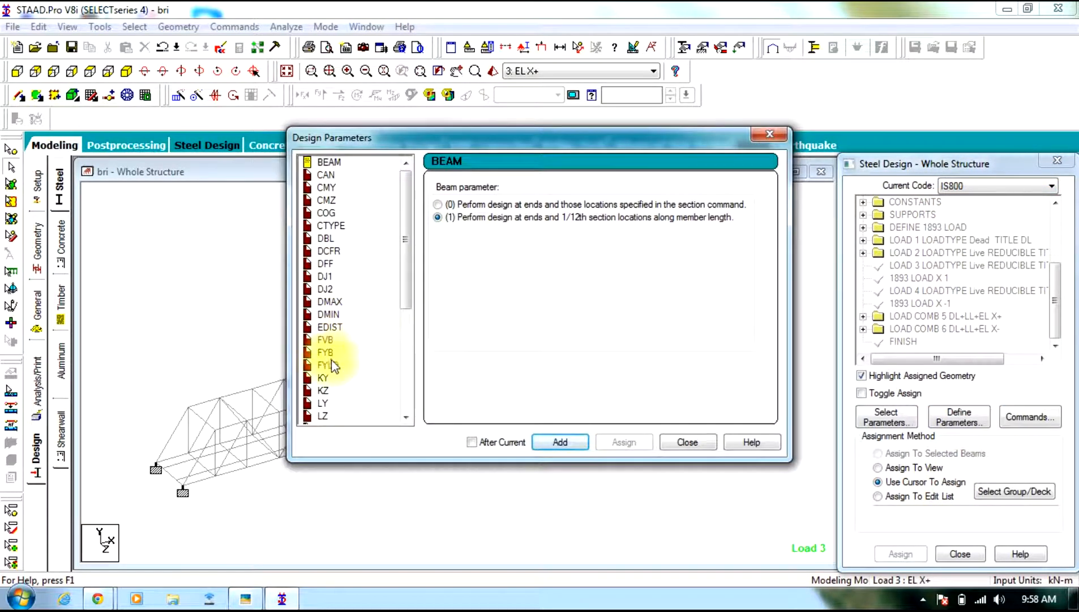
left_click(328, 365)
left_click_drag(593, 241, 471, 261)
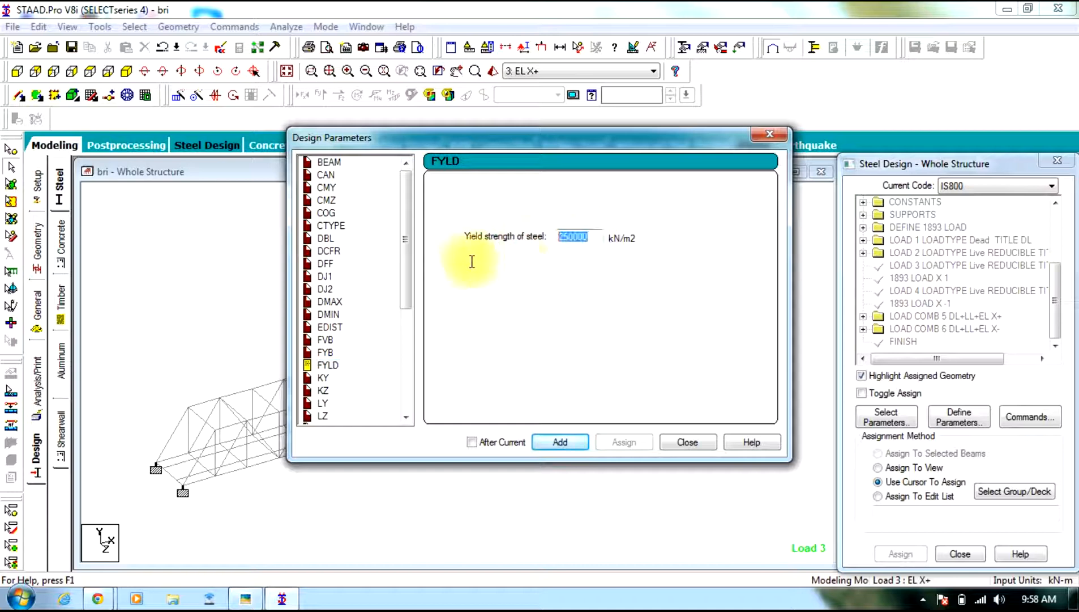
type("41")
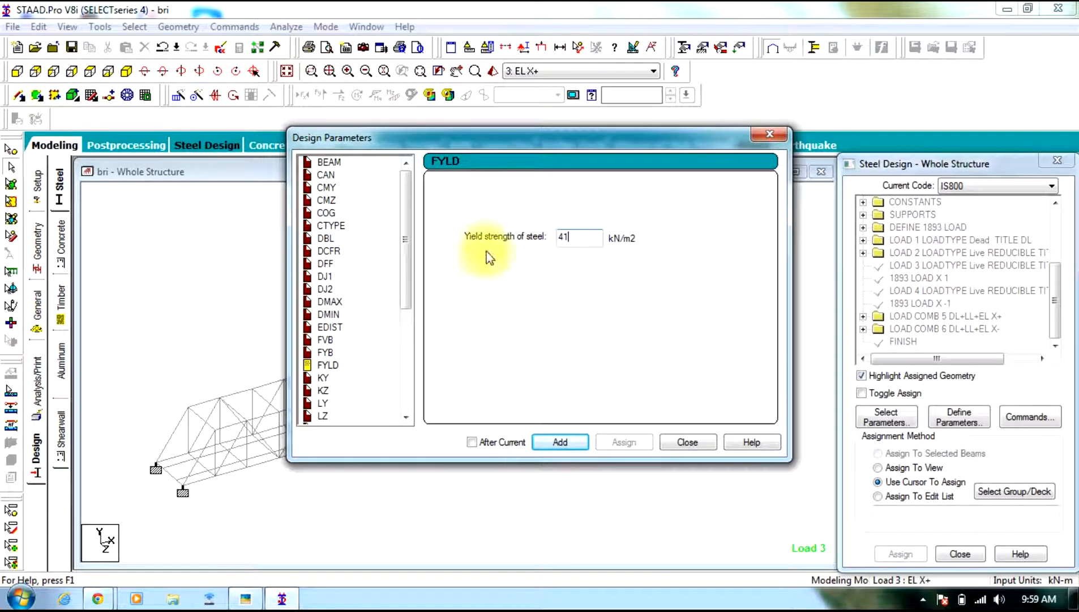
type("5000")
left_click_drag(594, 234, 398, 264)
type("500000")
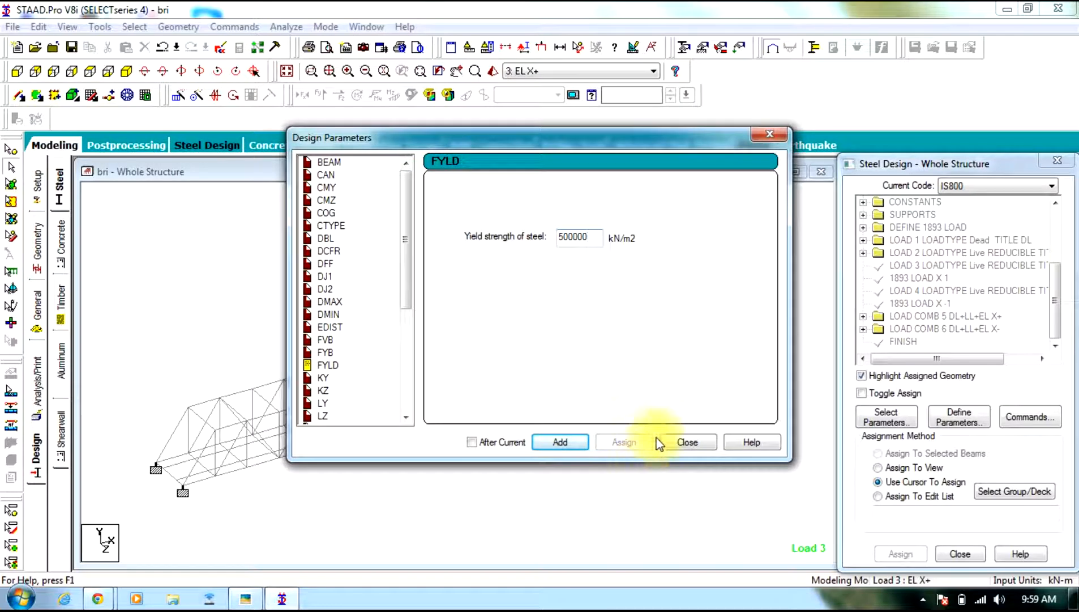
left_click(577, 443)
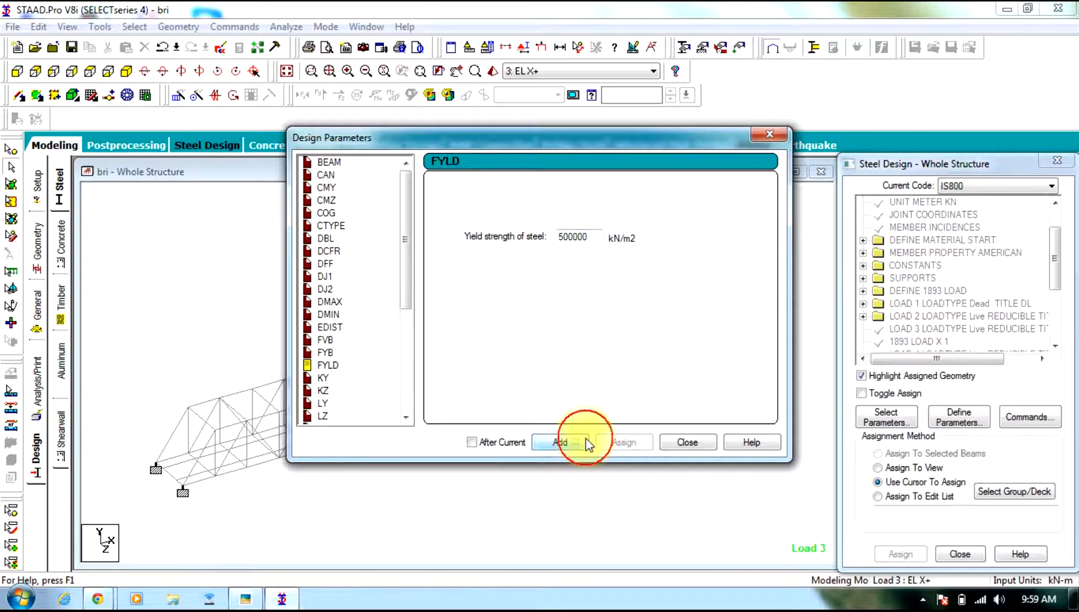
left_click(687, 443)
Add the CHECK CODE and TAKE OFF design commands to the steel design.
left_click_drag(1053, 264, 1048, 370)
left_click(1030, 417)
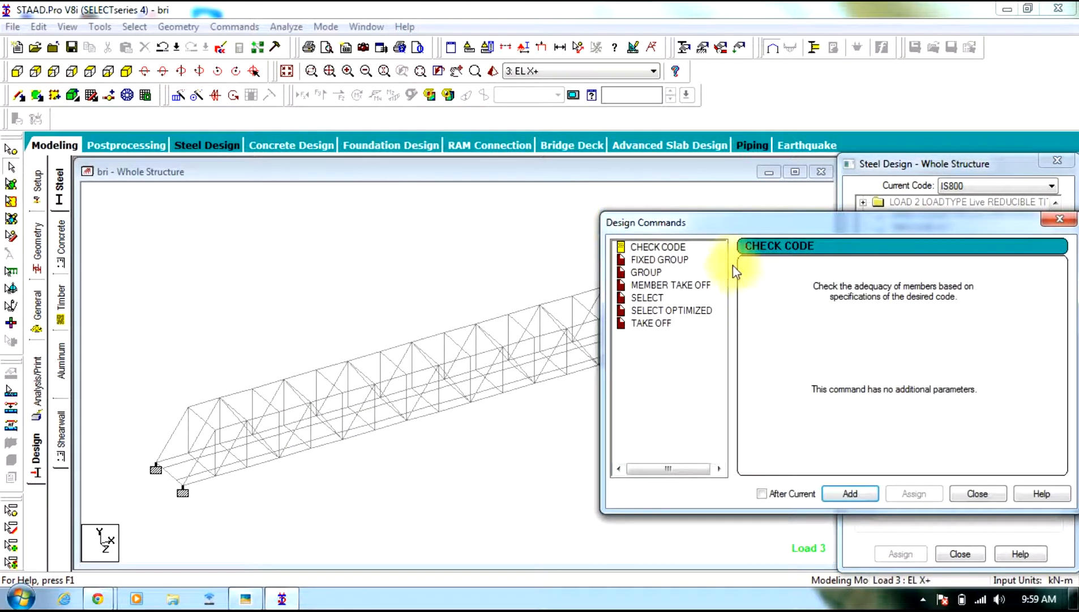
left_click(856, 496)
left_click(649, 323)
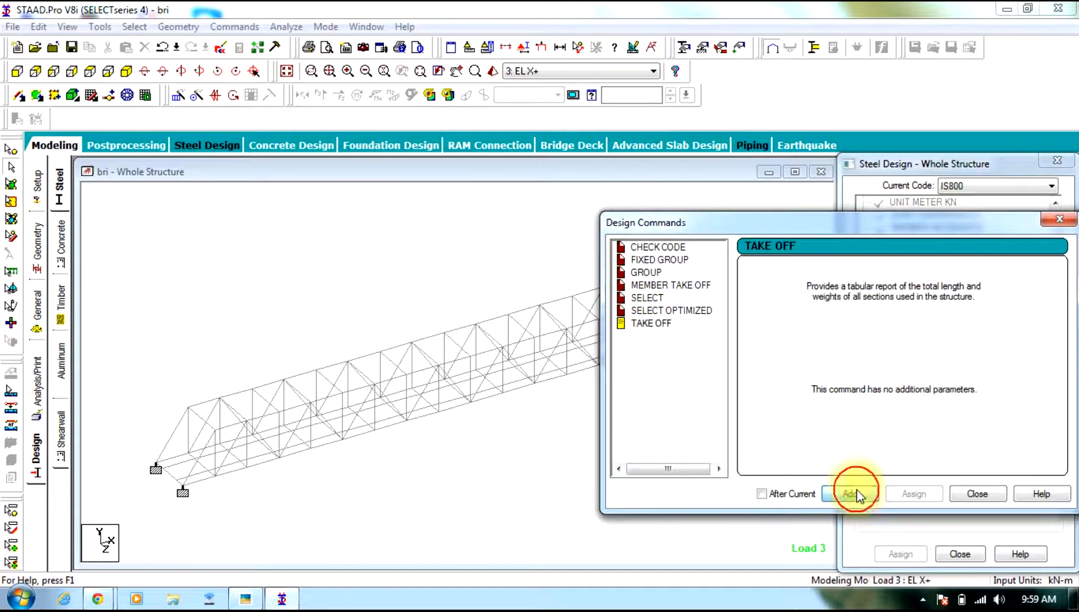
left_click(978, 494)
Assign the FYLD 500000 parameter to all members of the bridge.
left_click_drag(1055, 254, 1055, 345)
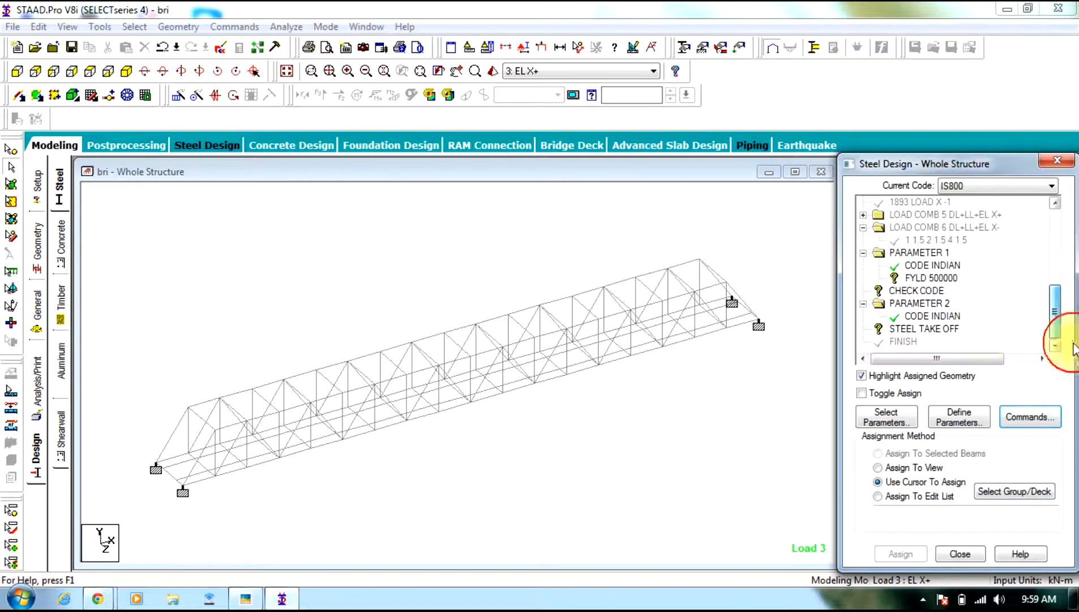
left_click(932, 282)
left_click_drag(803, 220, 23, 604)
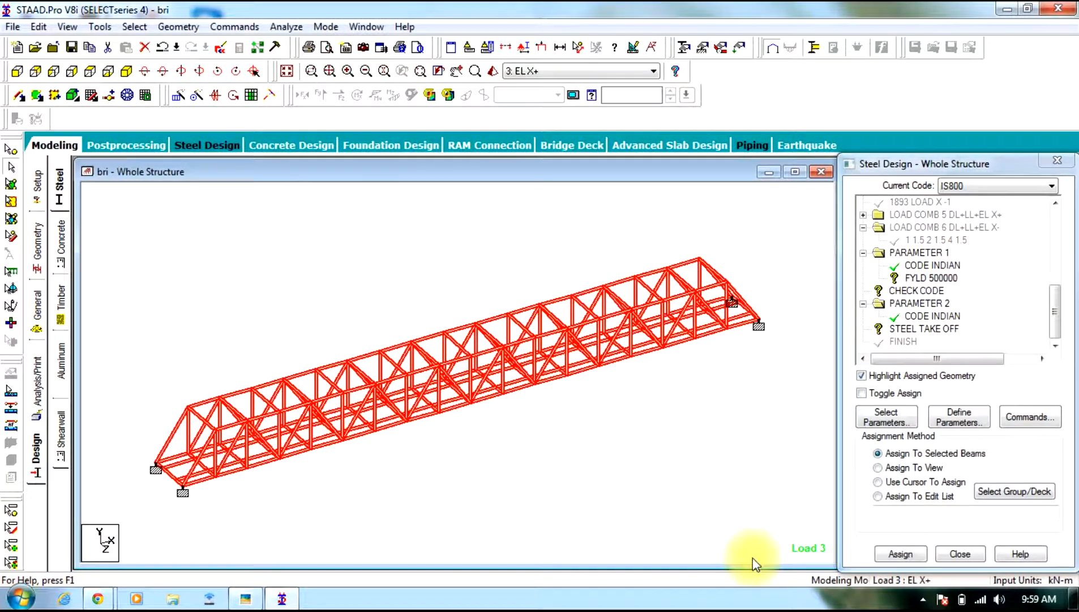
left_click(900, 554)
left_click(959, 406)
Assign the CHECK CODE command to all members of the bridge.
left_click(895, 288)
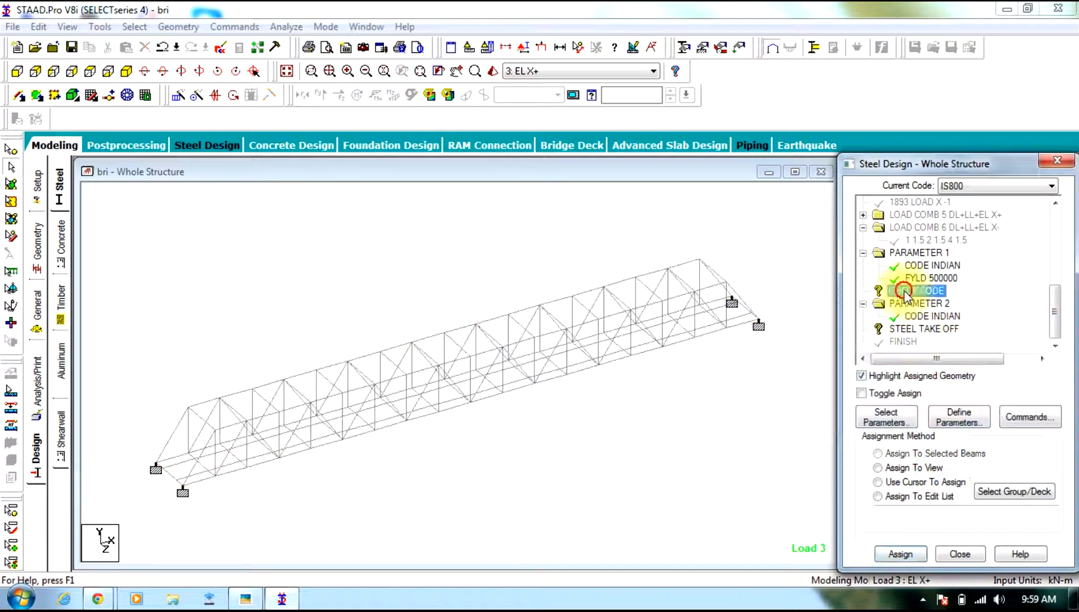
key("ctrl+a")
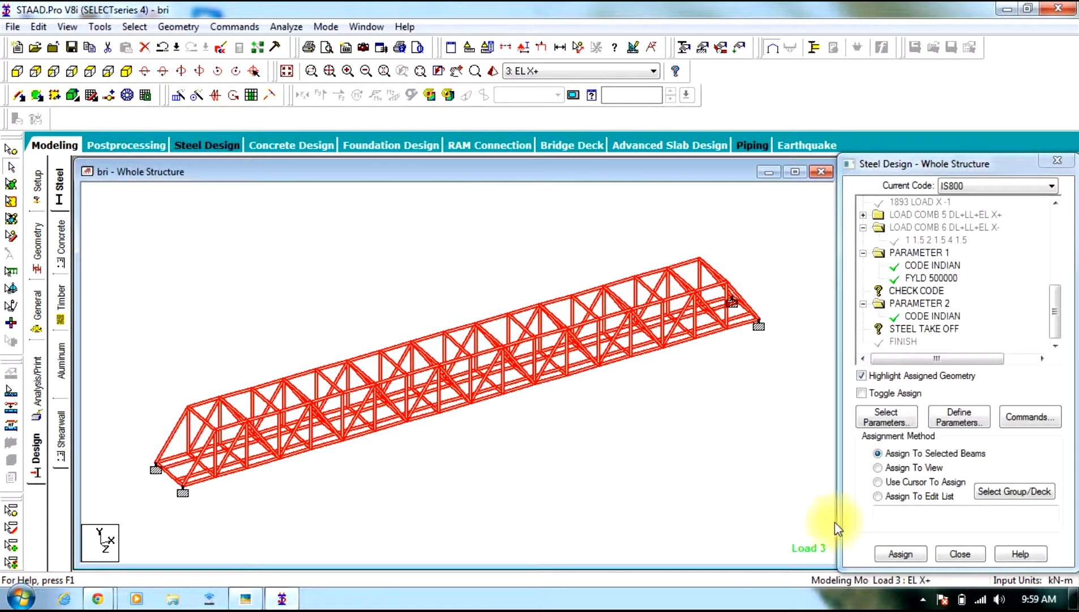
left_click(900, 553)
left_click(957, 406)
Assign the STEEL TAKE OFF command to all members of the bridge.
left_click(924, 328)
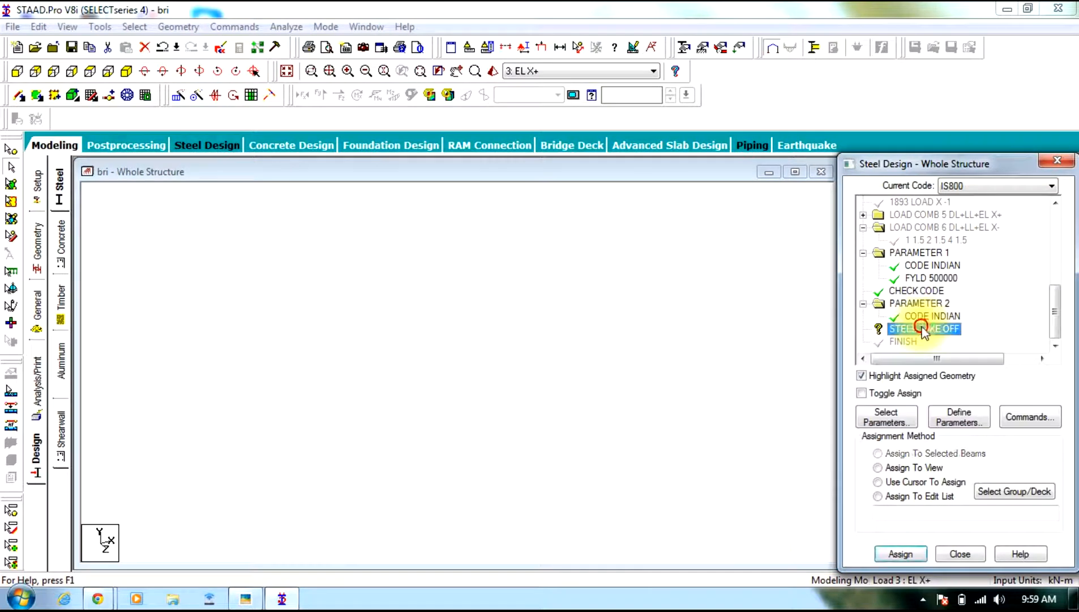
key("ctrl+a")
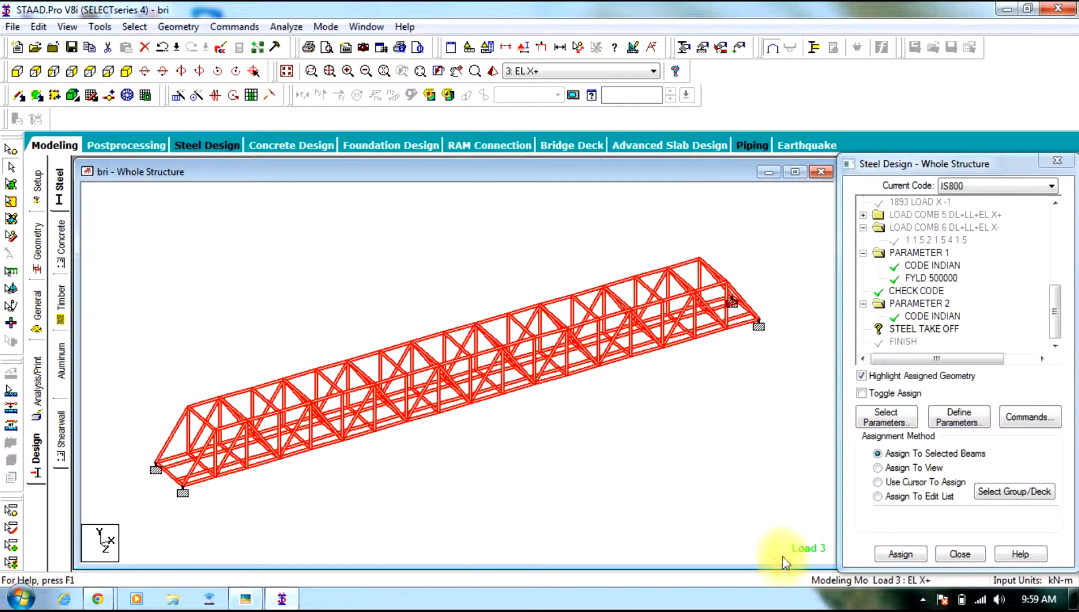
left_click(900, 553)
left_click(958, 404)
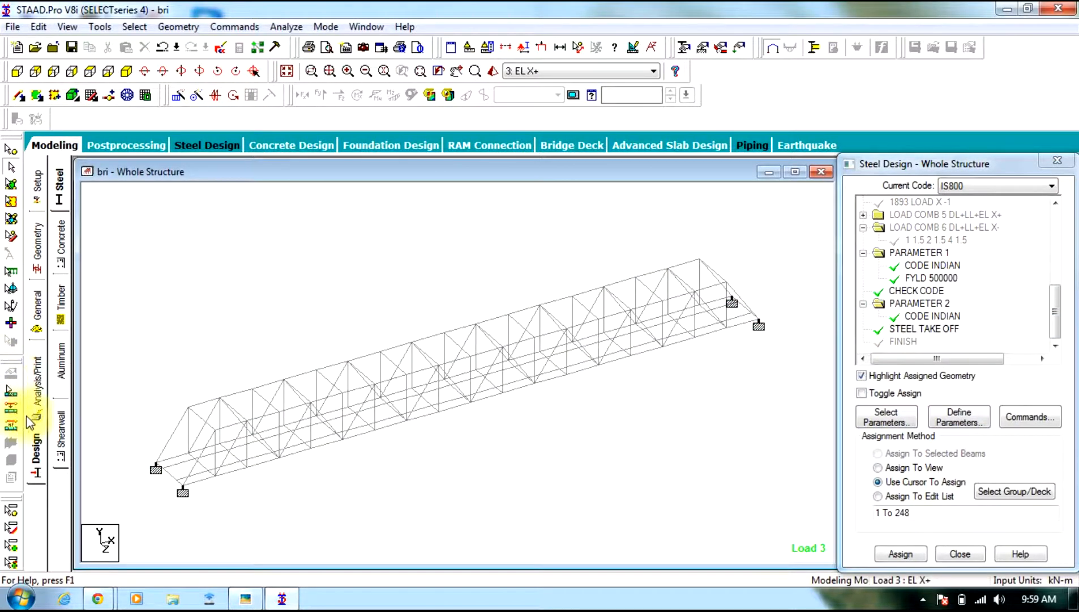
Add a Perform Analysis command with the No Print option.
left_click(38, 378)
left_click(494, 474)
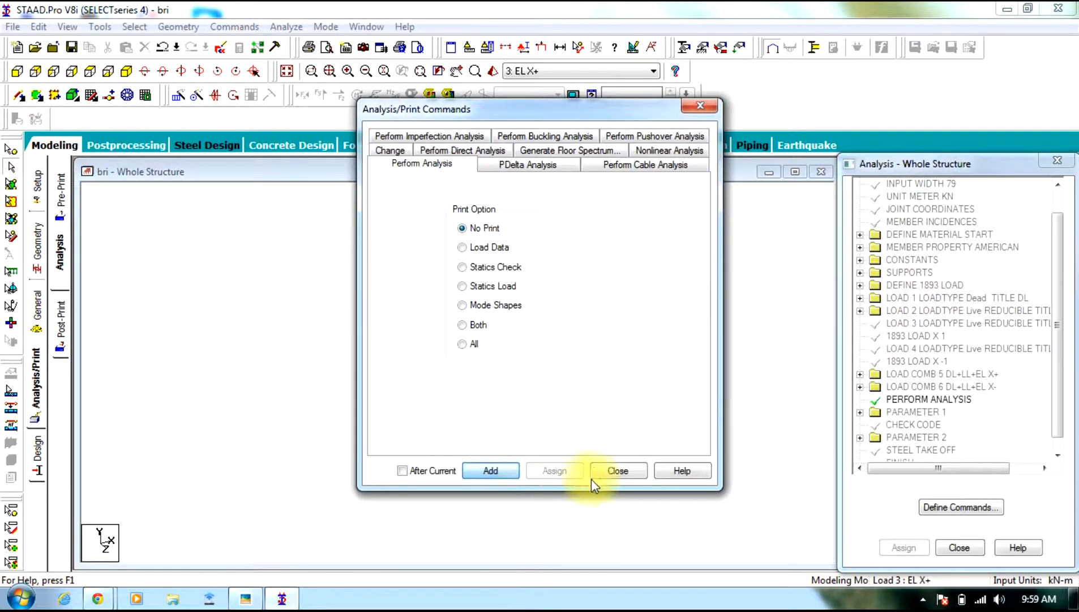
left_click(600, 474)
Run the analysis and open its output file.
left_click(291, 26)
left_click(292, 45)
left_click(450, 321)
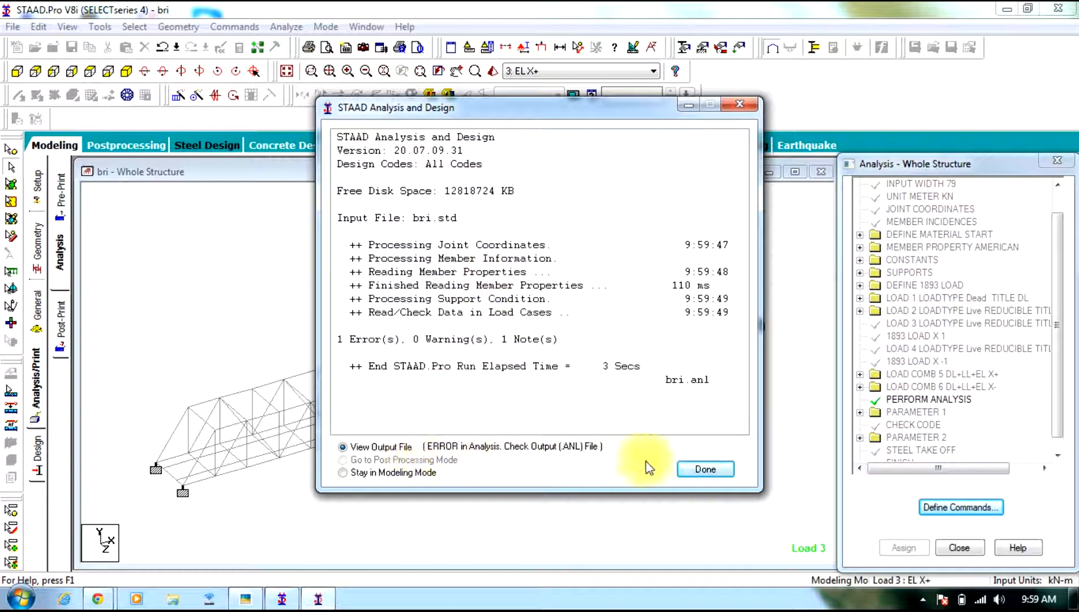
left_click(675, 469)
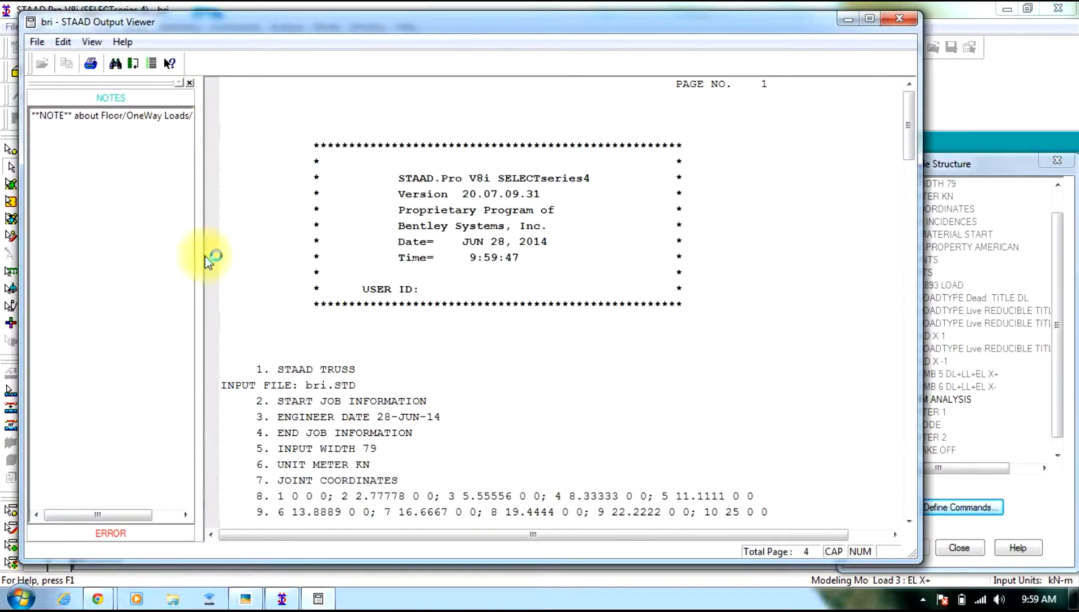
Examine the error listed in the analysis output, and close the output viewer.
left_click(107, 532)
left_click(121, 132)
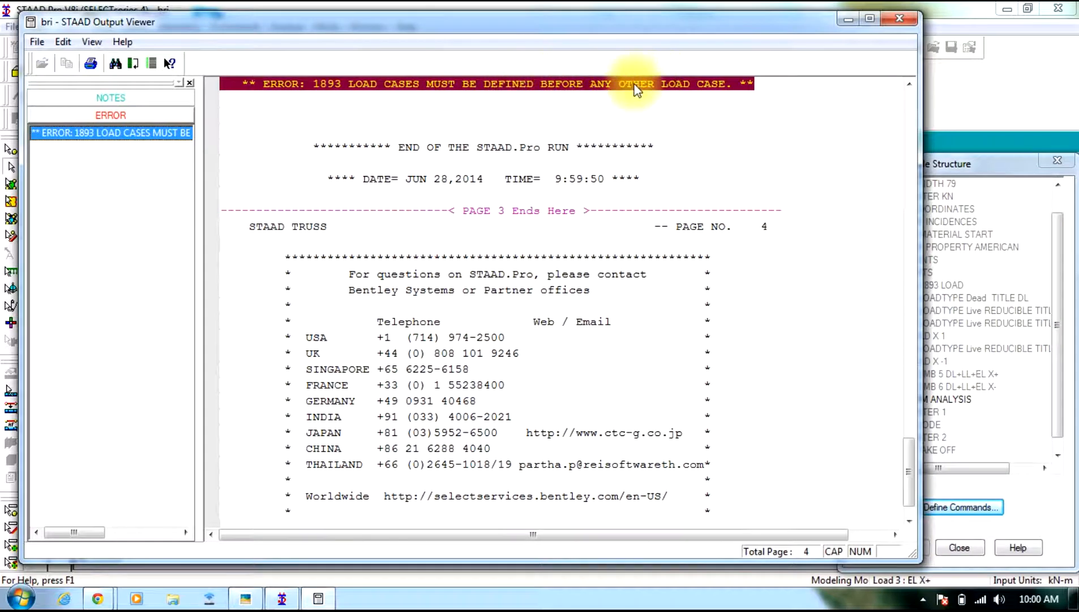
left_click(899, 18)
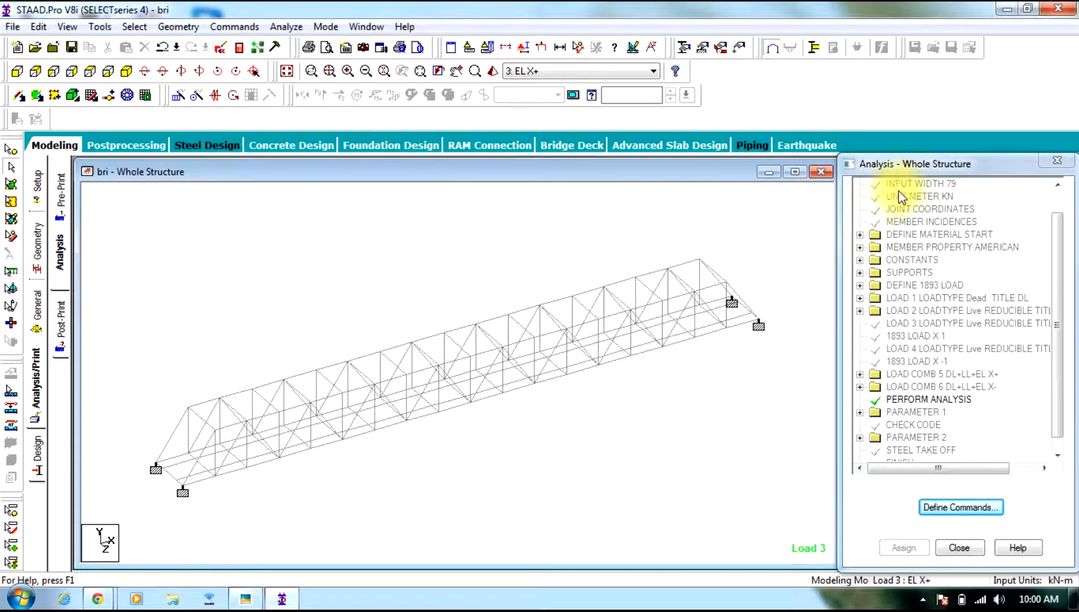
Delete load case EL X+ from Load Cases Details.
left_click(37, 331)
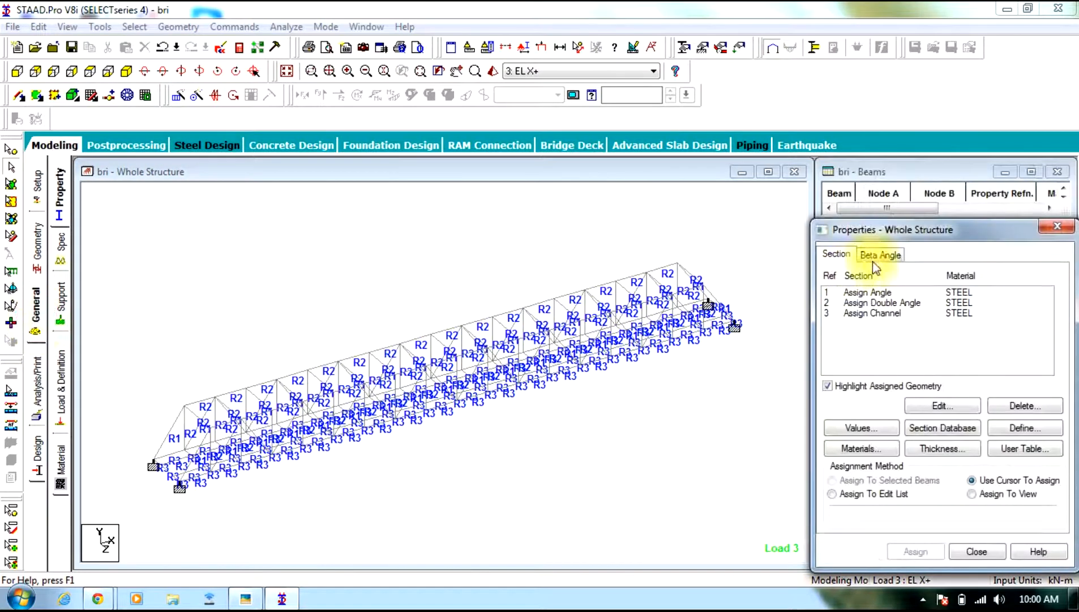
left_click(60, 380)
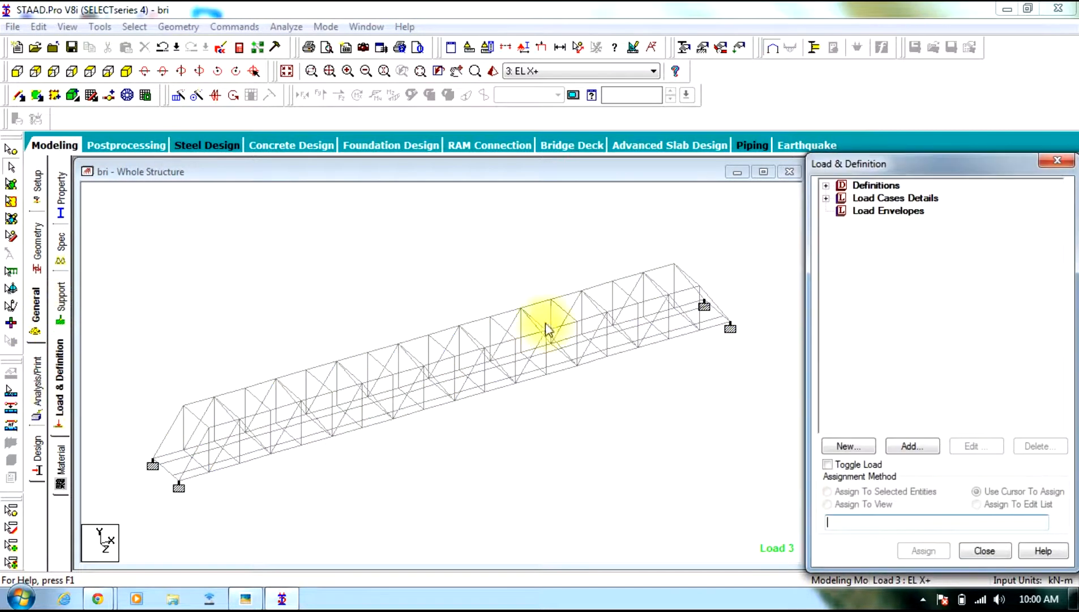
left_click(825, 198)
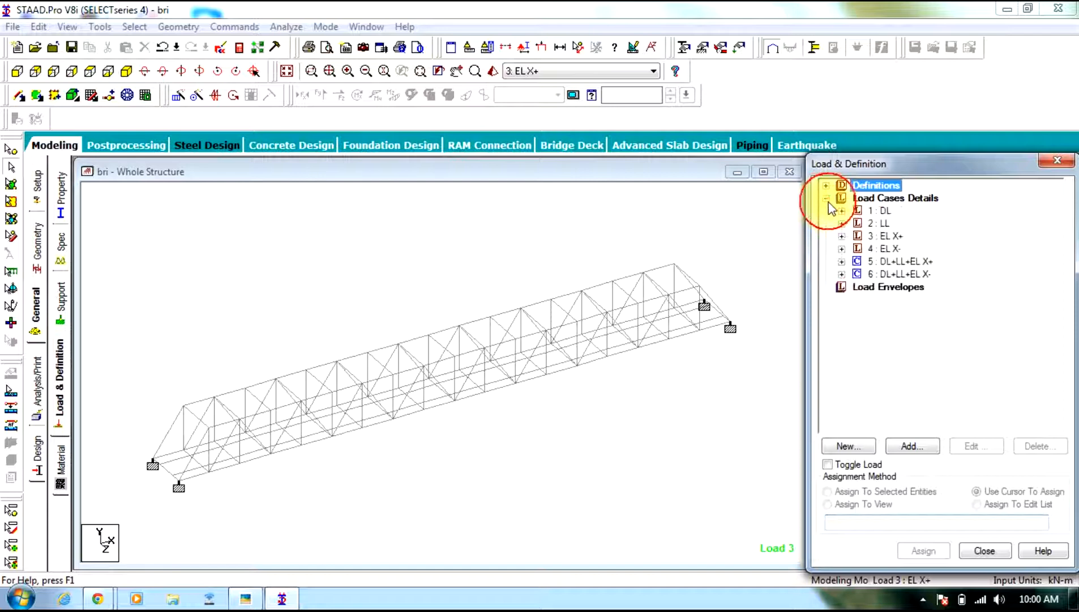
left_click(889, 237)
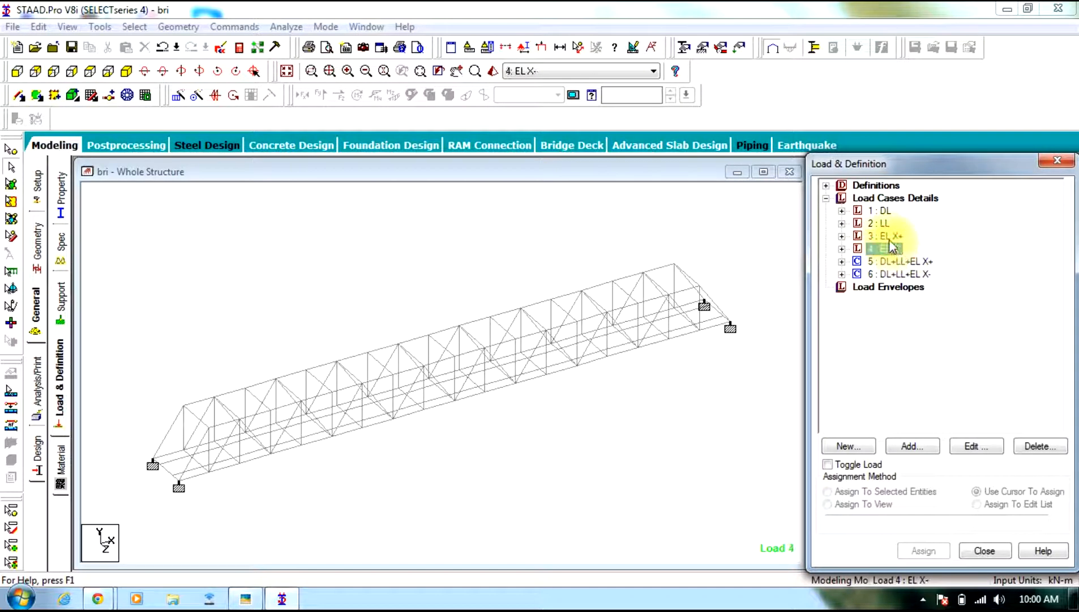
left_click(1036, 445)
left_click(958, 406)
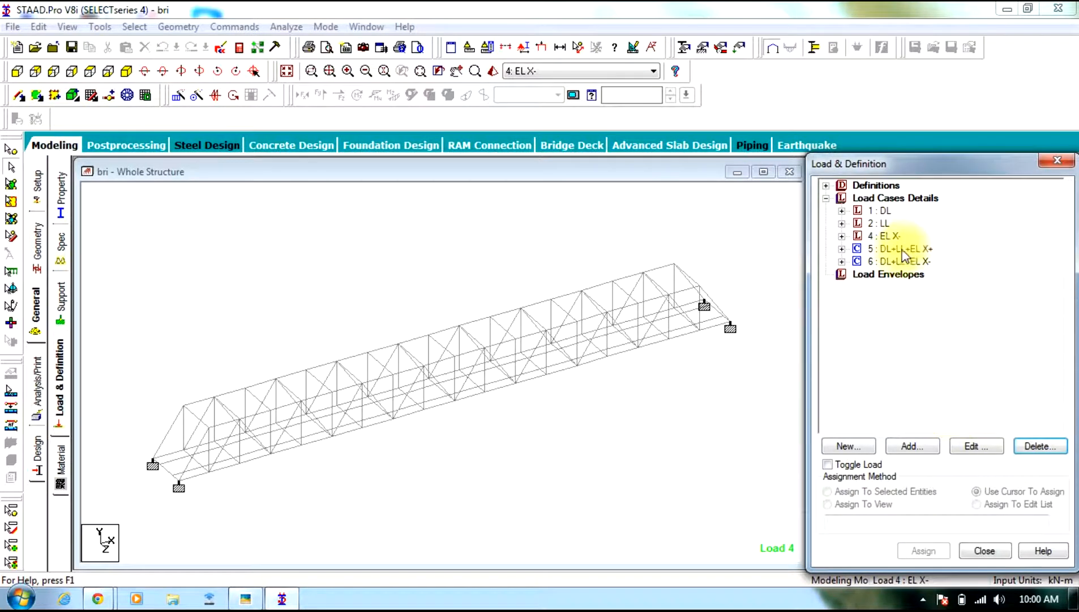
Delete the IS 1893 - 2002 seismic definition from the load definitions.
left_click(826, 185)
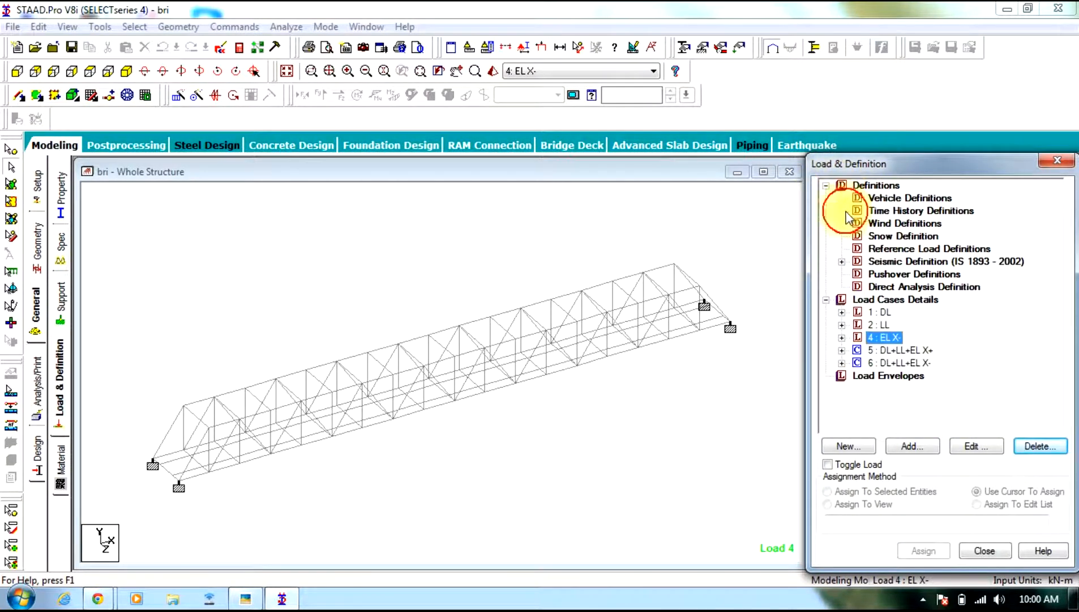
left_click(842, 261)
left_click(900, 275)
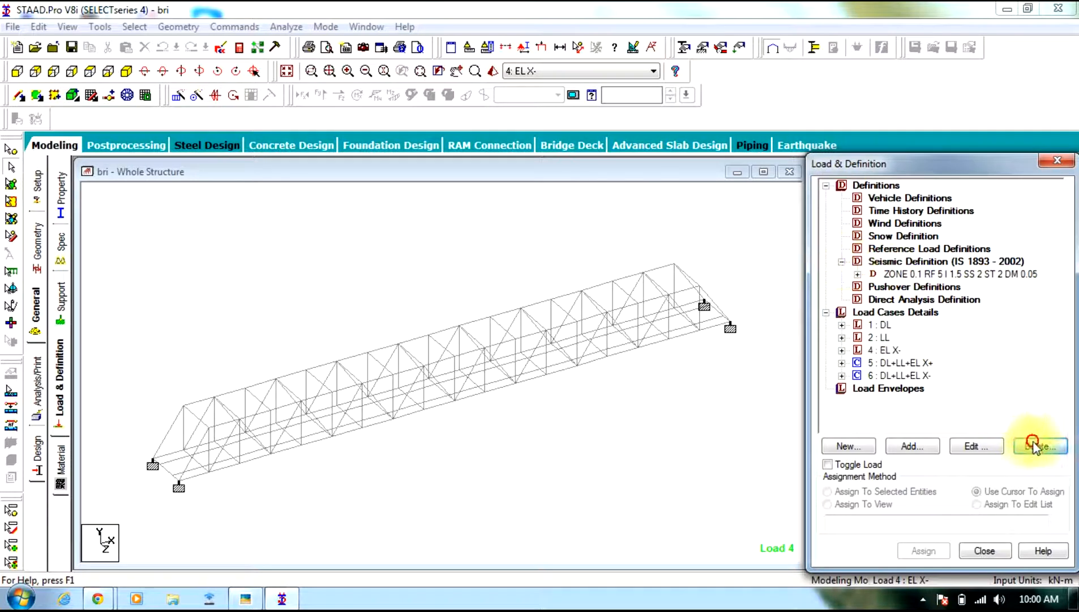
left_click(1038, 445)
left_click(803, 456)
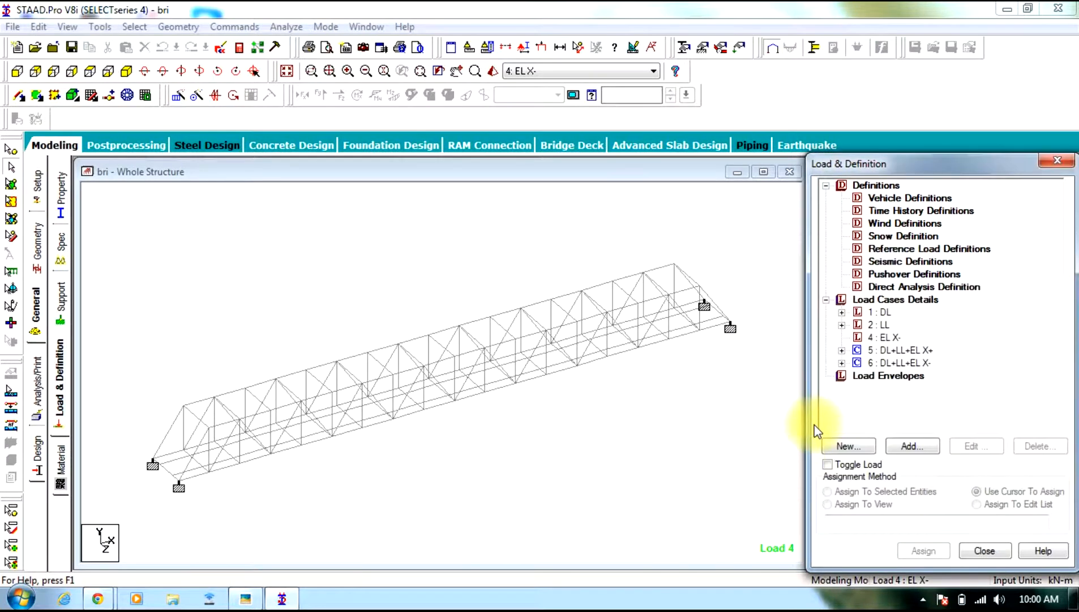
Delete load case EL X- from Load Cases Details.
left_click(827, 185)
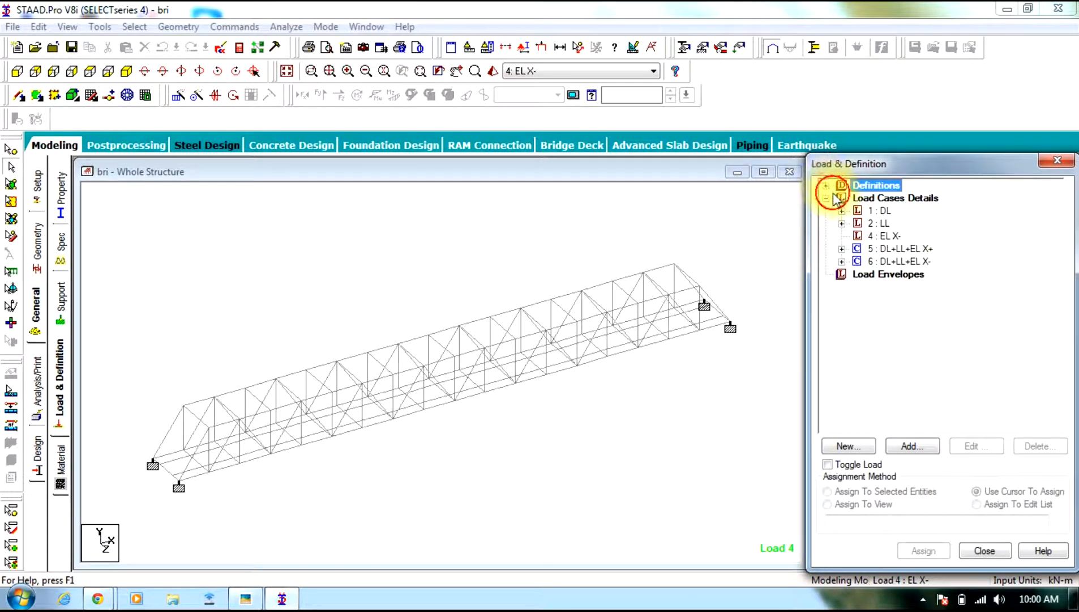
left_click(883, 236)
left_click(1031, 446)
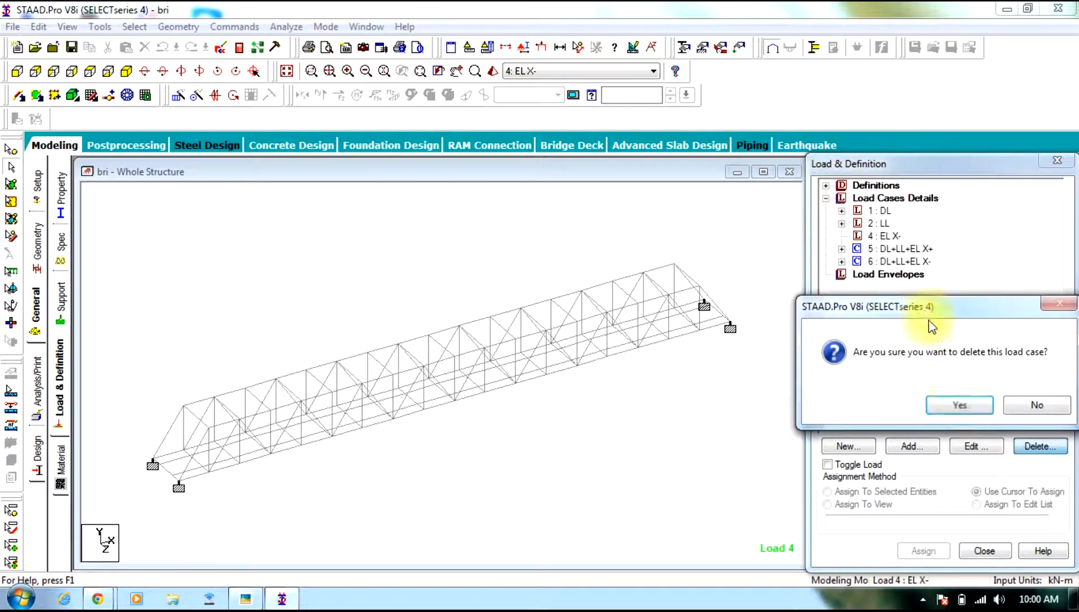
left_click(959, 405)
Rename load combination 5 as DL+LL.
left_click(904, 238)
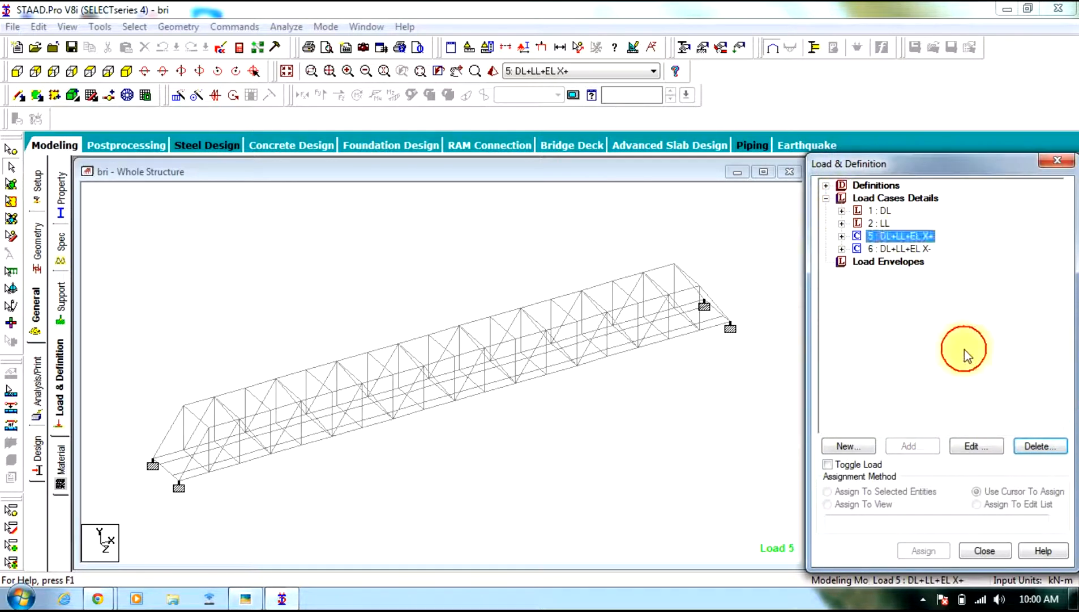
left_click(973, 447)
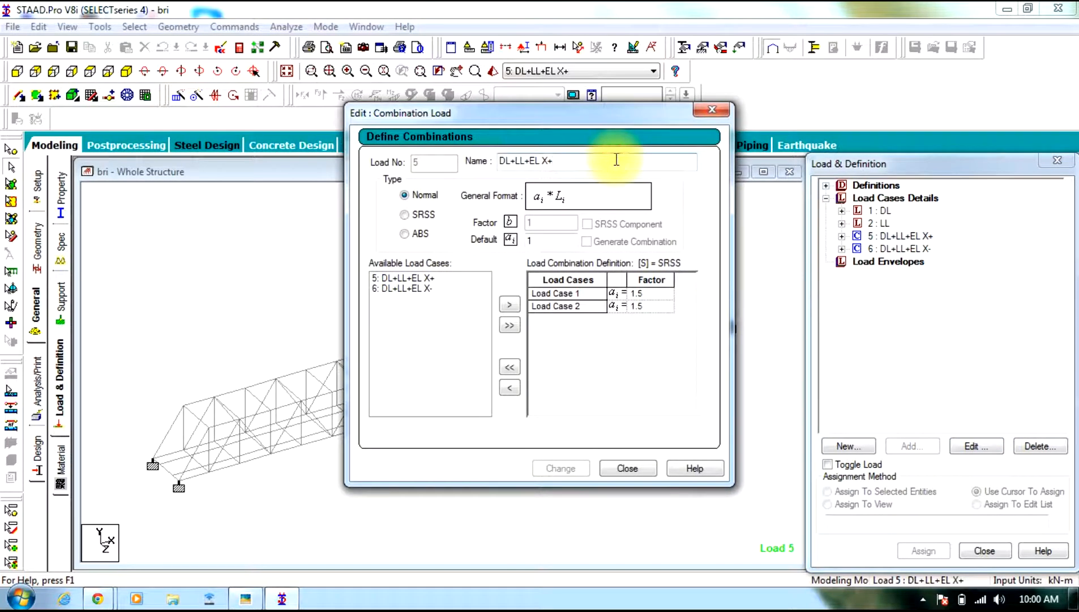
left_click_drag(616, 159, 539, 160)
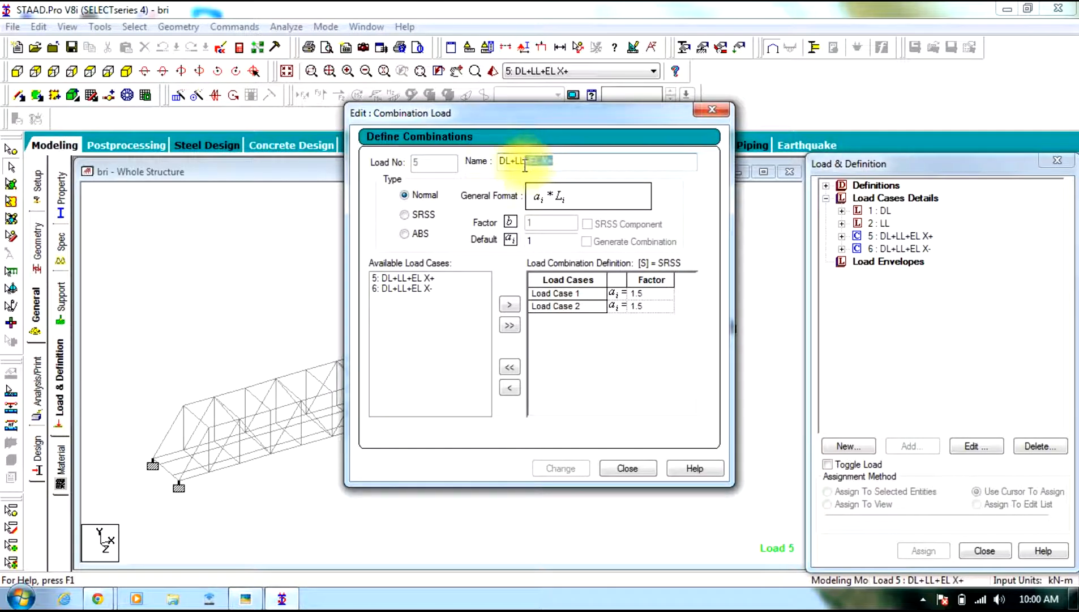
key("BackSpace")
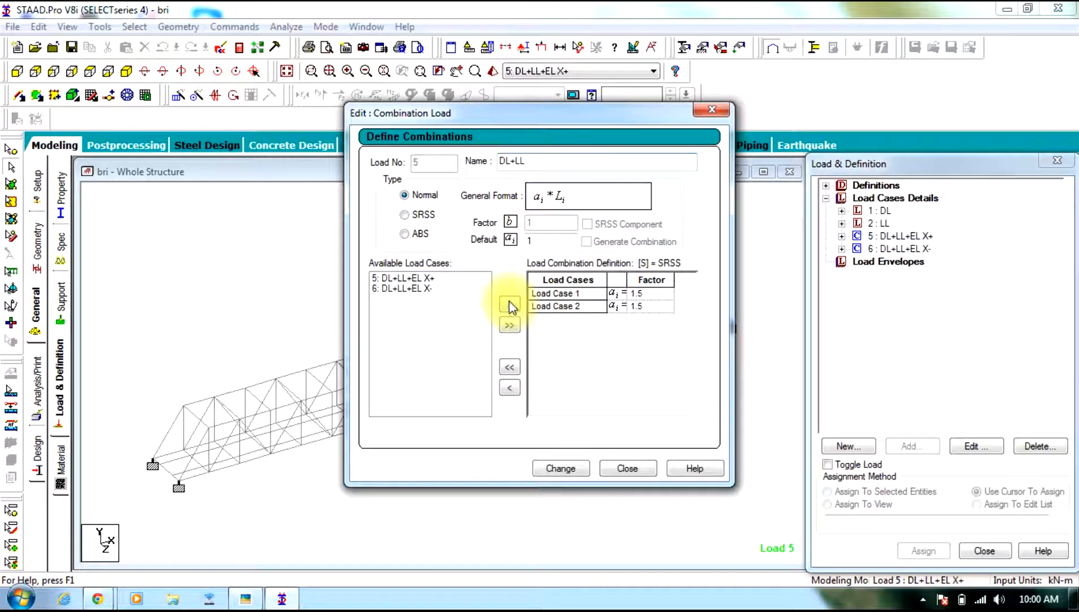
left_click(560, 468)
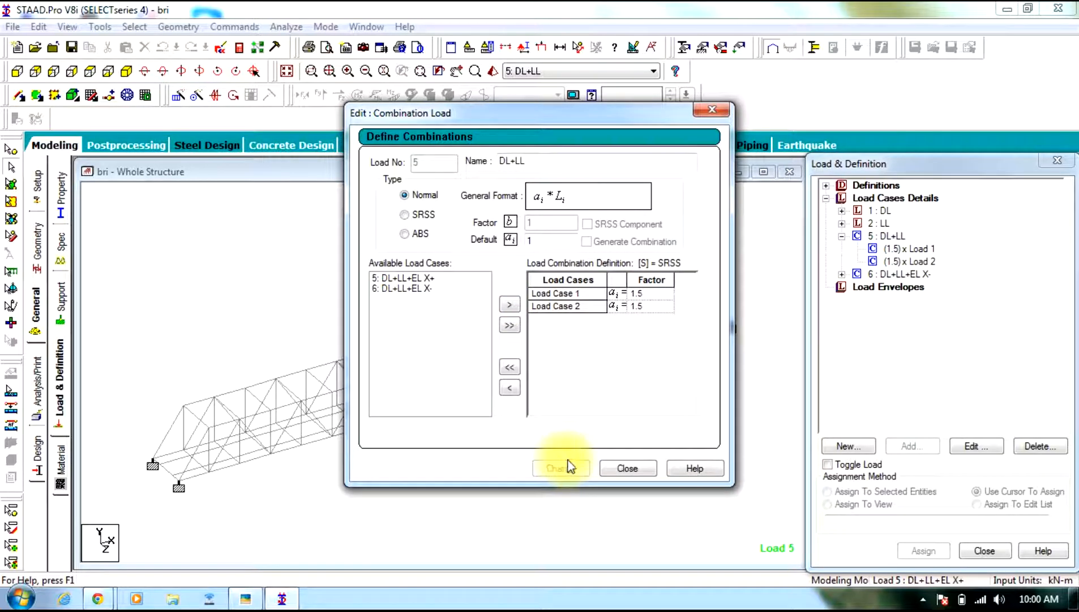
left_click(626, 468)
Rename load combination 6 as DL+LL.
left_click(889, 274)
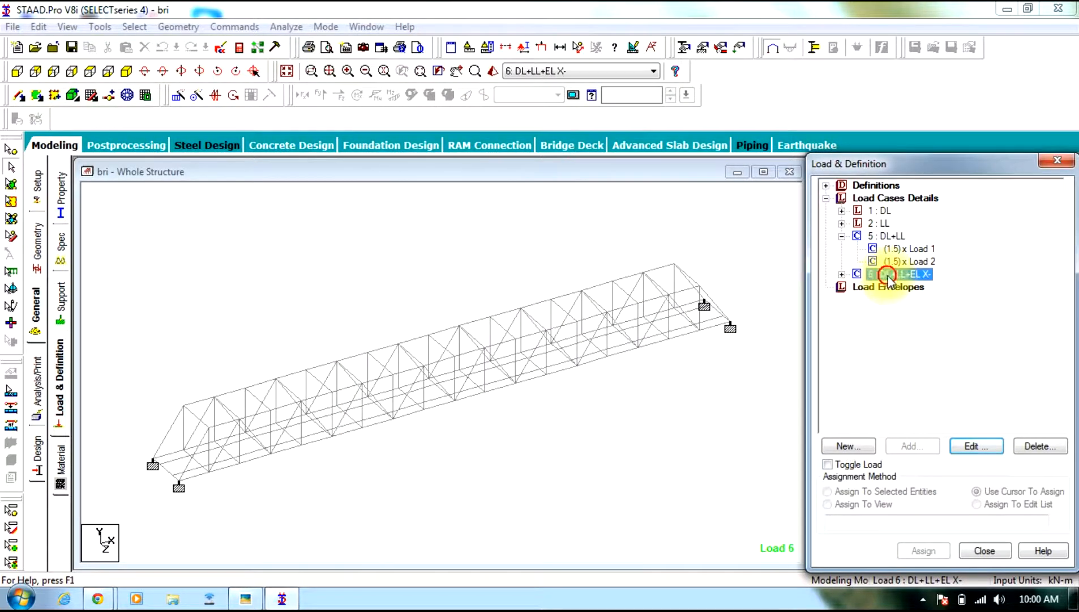
left_click(969, 445)
left_click_drag(550, 161, 529, 170)
key("Delete")
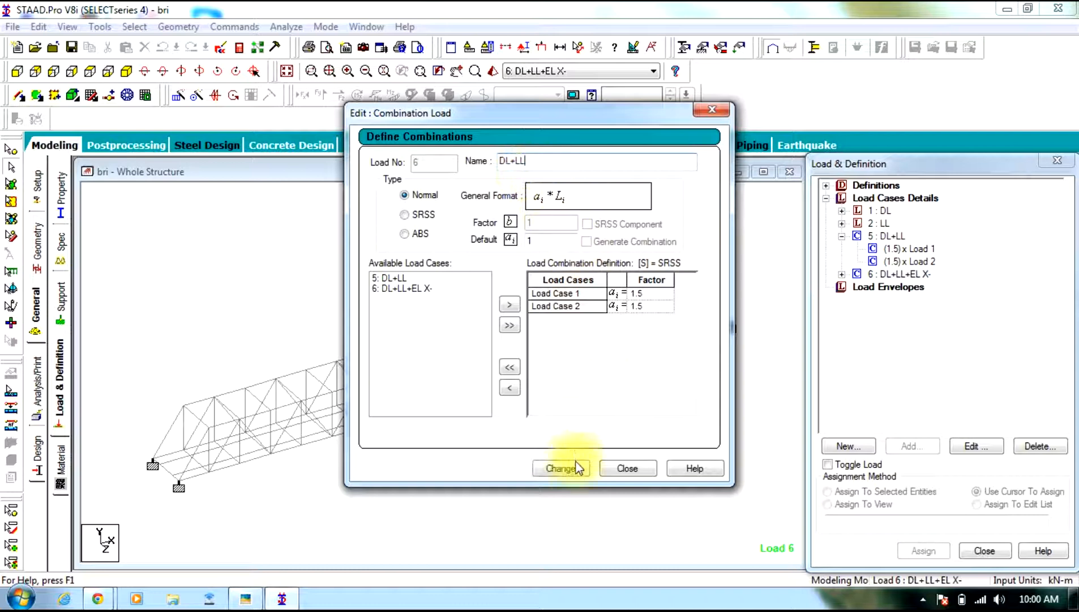
left_click(578, 469)
left_click(607, 475)
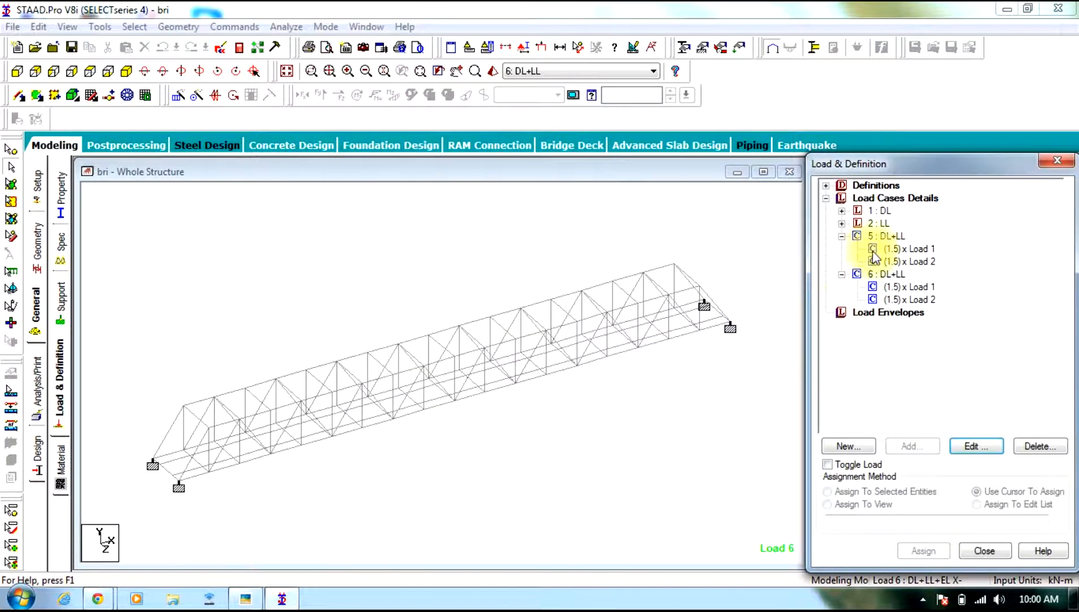
Run the analysis with the steel design again, and stay in modeling mode when it finishes.
left_click(286, 27)
left_click(308, 41)
left_click(448, 321)
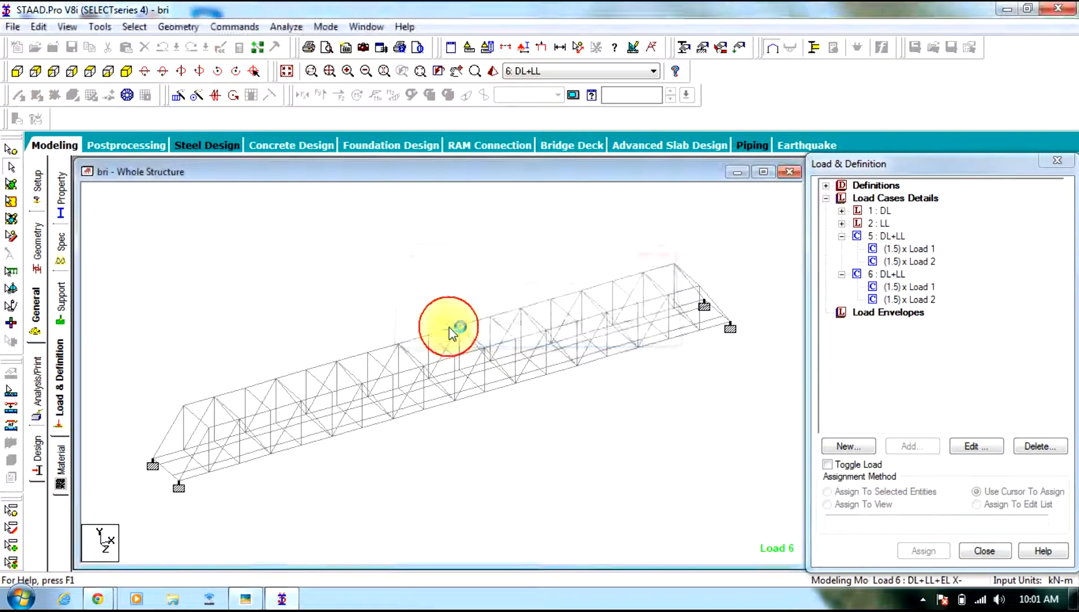
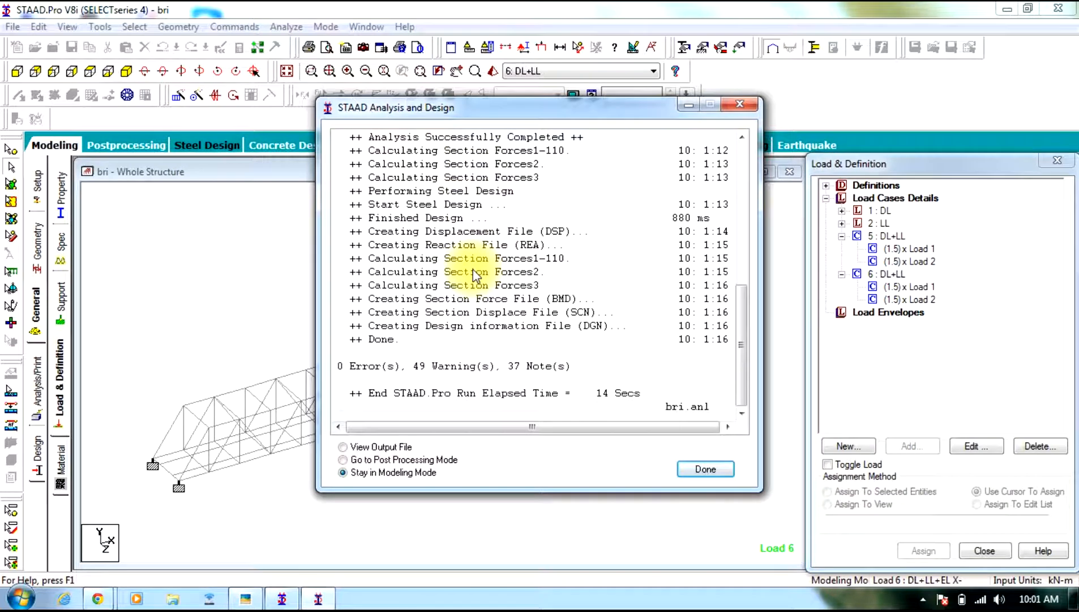
left_click(703, 469)
Highlight all failed beams of the bridge to inspect them, and clear the selection.
left_click(134, 27)
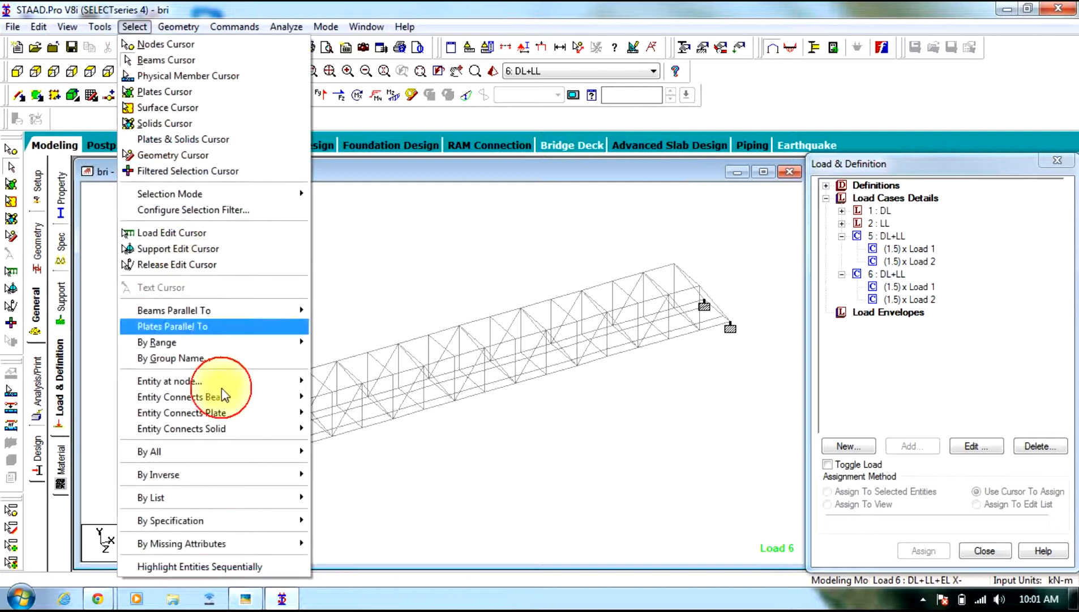
mouse_move(278, 521)
left_click(339, 444)
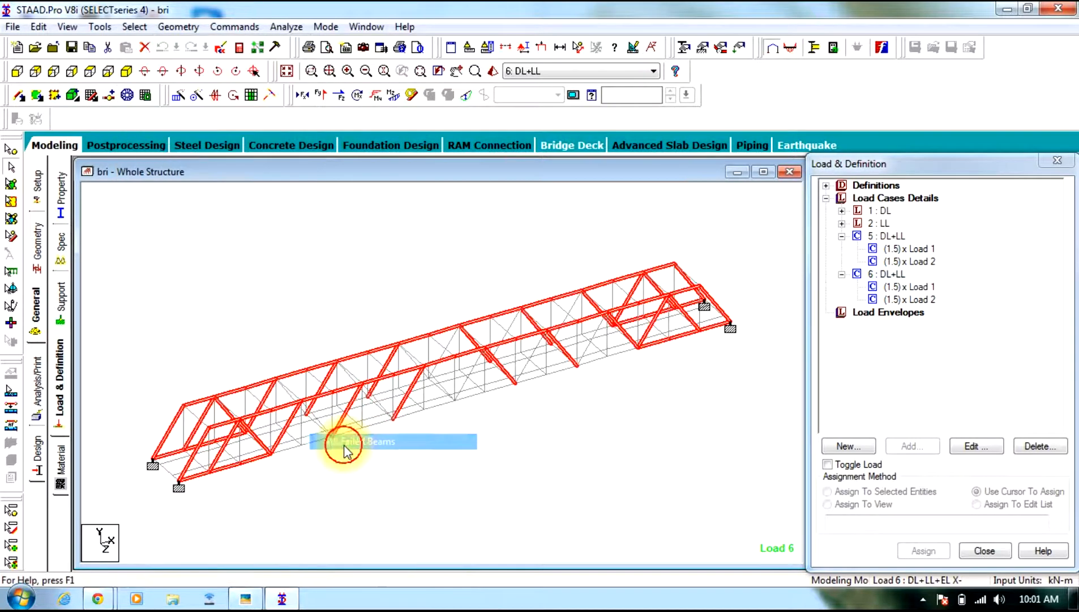
left_click(421, 468)
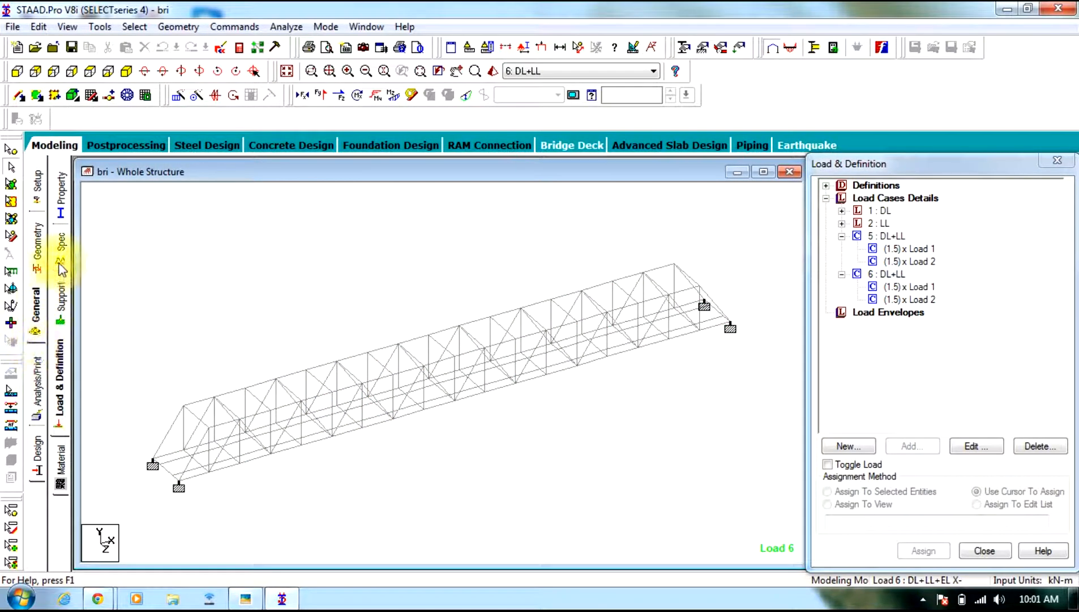
Delete the section properties C10X20, L40406 LD and L40406 from the whole structure's property list.
left_click(37, 298)
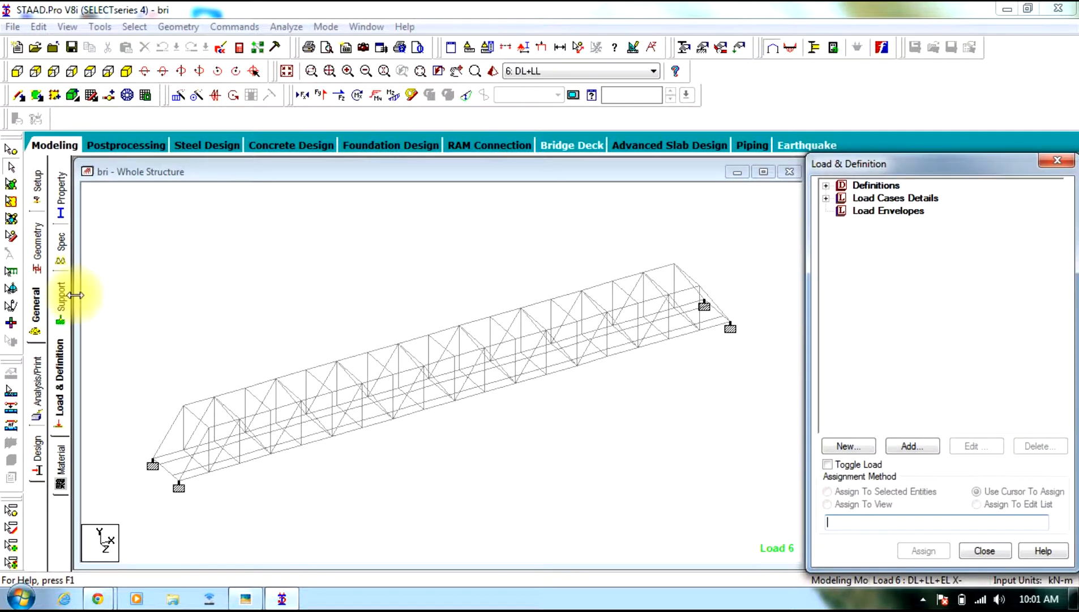
left_click(60, 198)
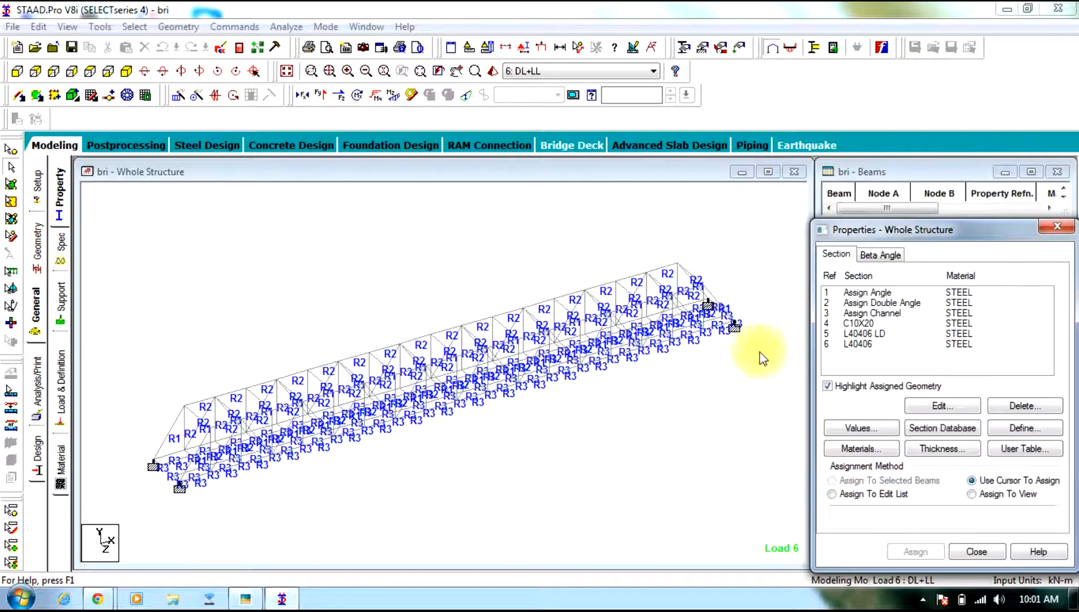
left_click(856, 327)
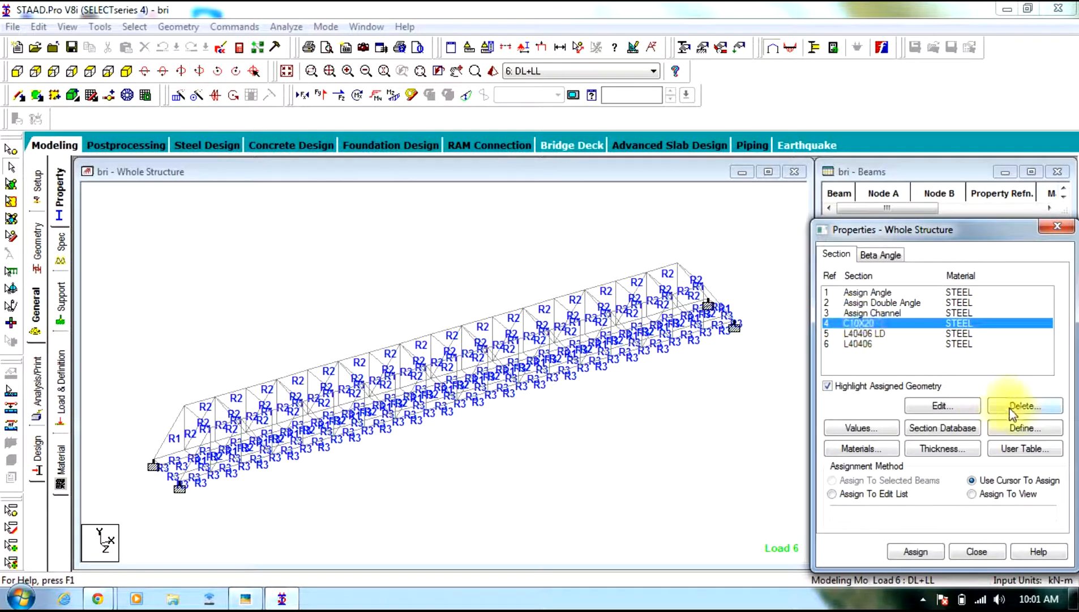
left_click(1020, 405)
left_click(958, 448)
left_click(865, 323)
left_click(1023, 405)
left_click(956, 450)
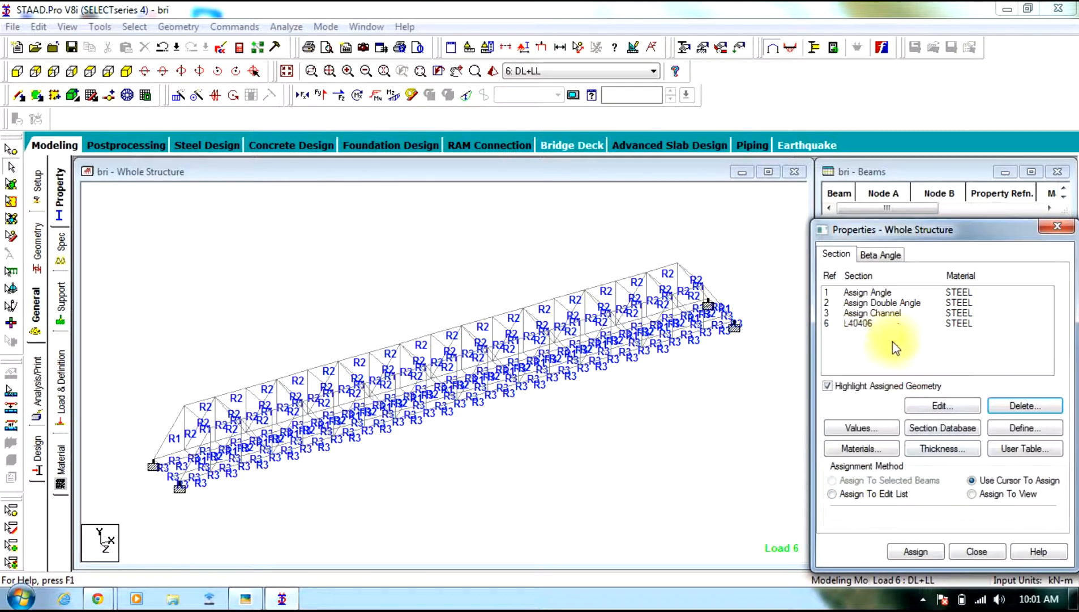
left_click(872, 321)
left_click(1016, 405)
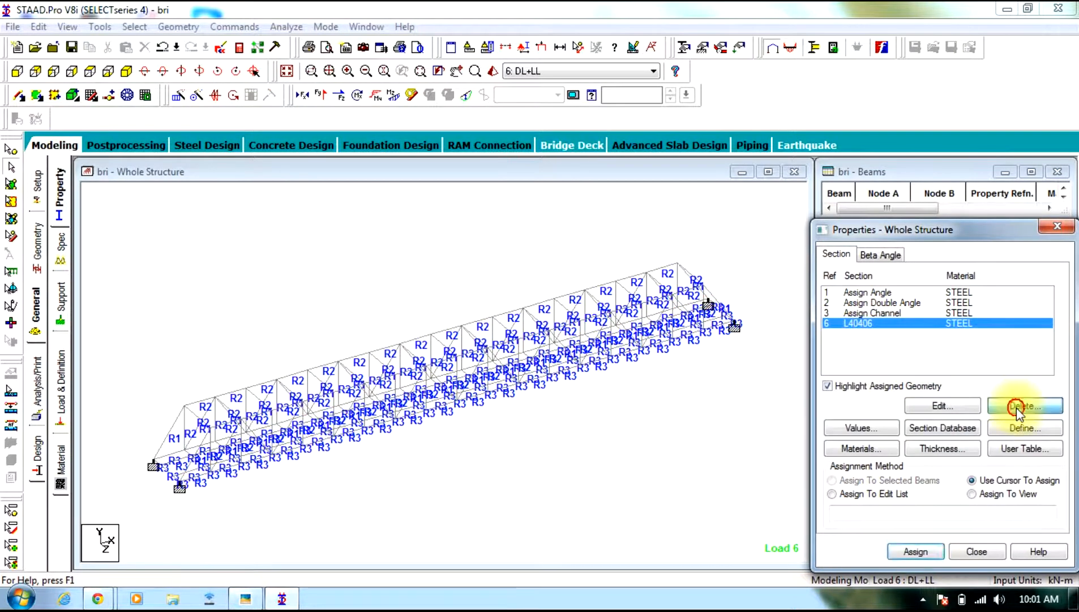
left_click(963, 447)
Assign the Indian channel ISMC200 in steel as a single section to the members that use the Assign Channel property.
left_click(875, 319)
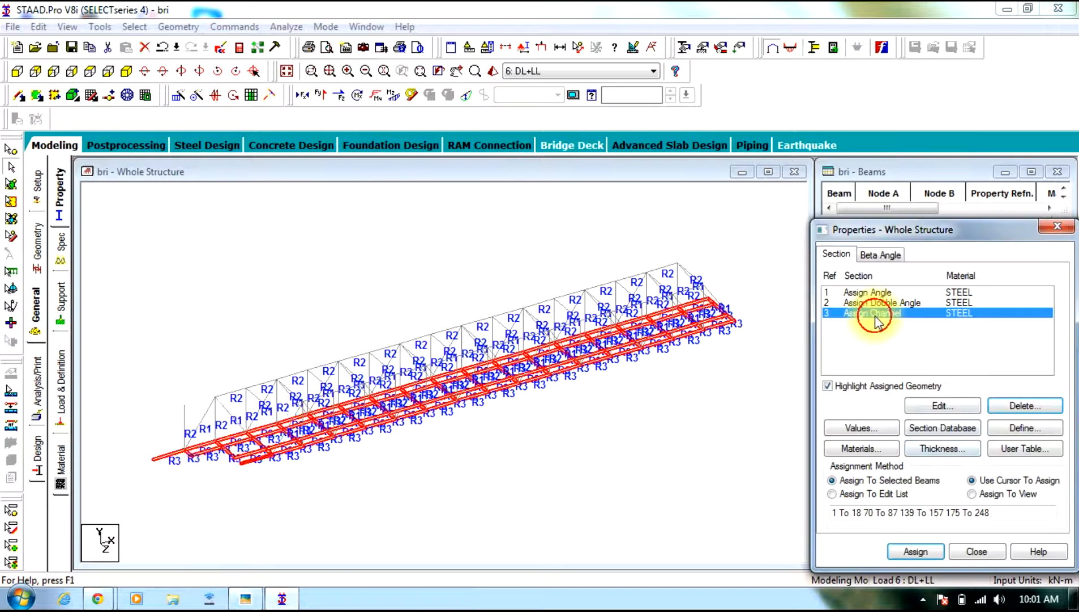
left_click(938, 422)
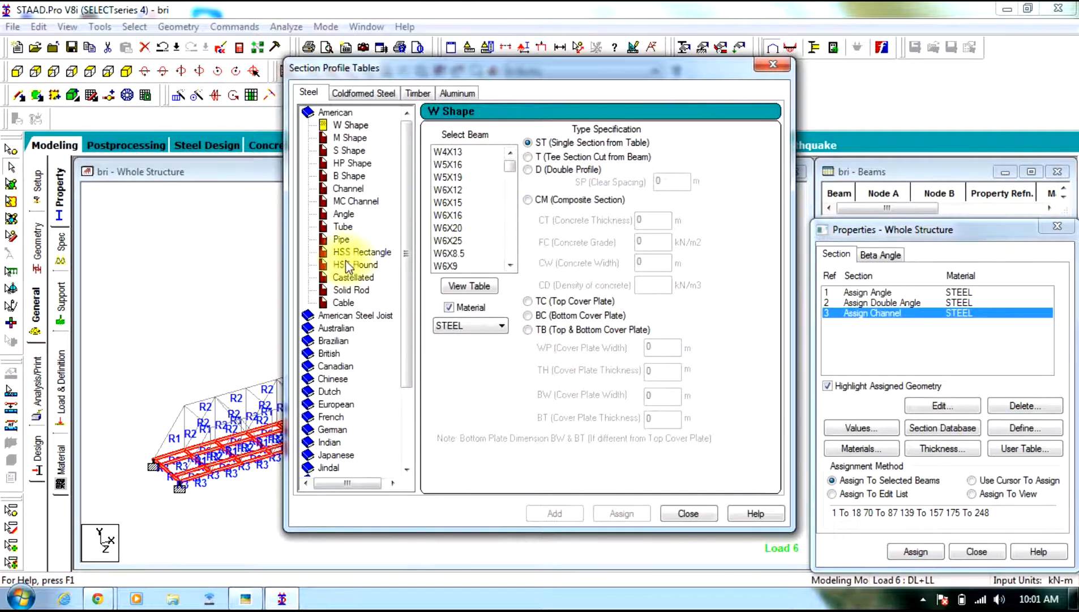
left_click(318, 441)
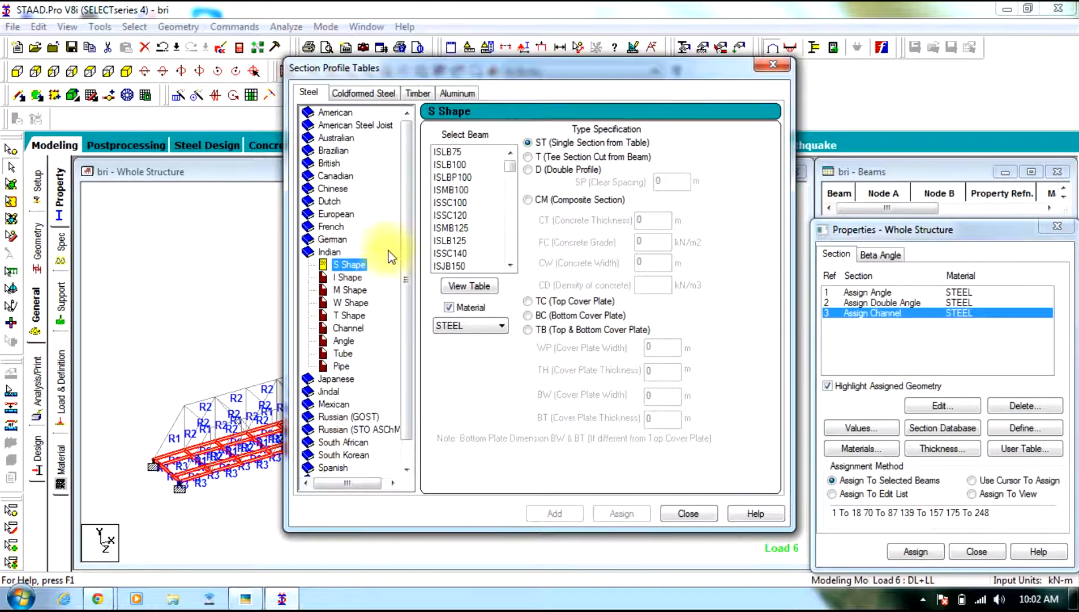
left_click(347, 328)
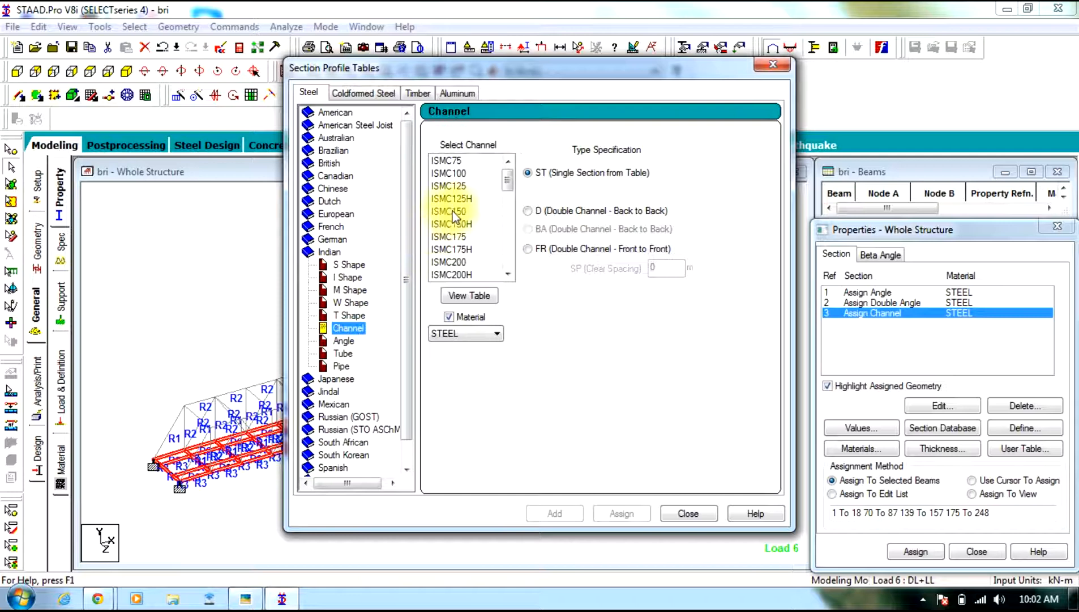
mouse_move(501, 179)
left_mouse_down()
mouse_move(524, 211)
mouse_move(506, 222)
mouse_move(511, 280)
mouse_move(518, 174)
left_mouse_up()
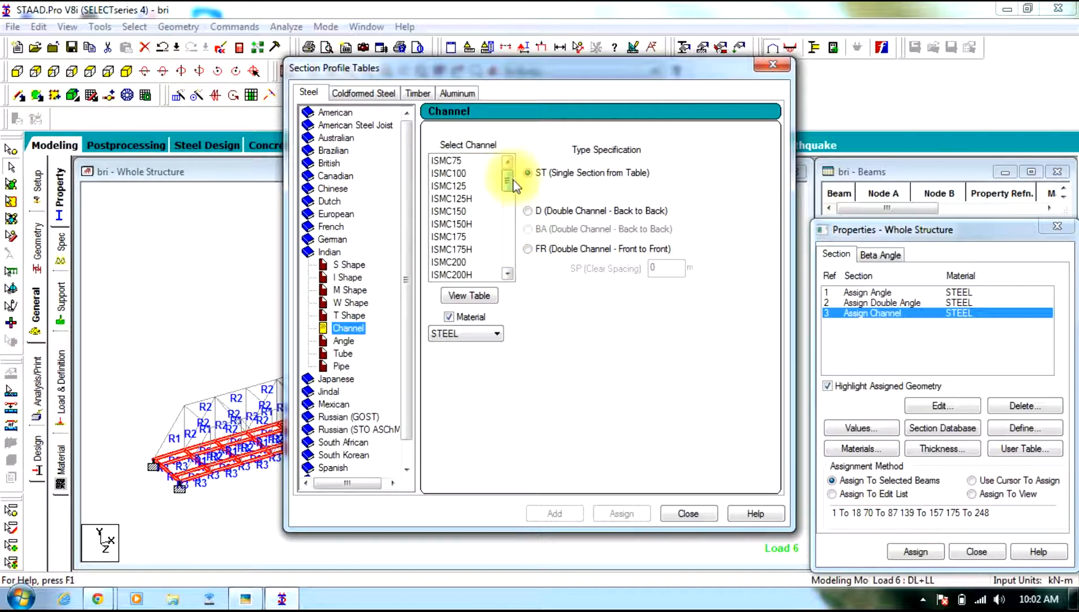
left_click_drag(505, 182, 507, 187)
left_click(457, 249)
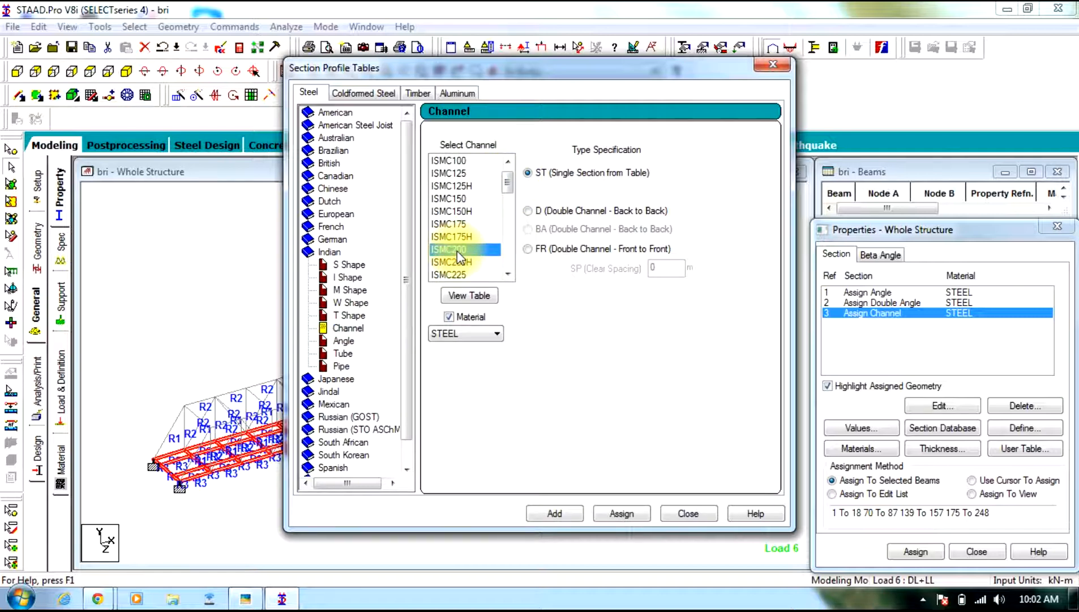
left_click(527, 211)
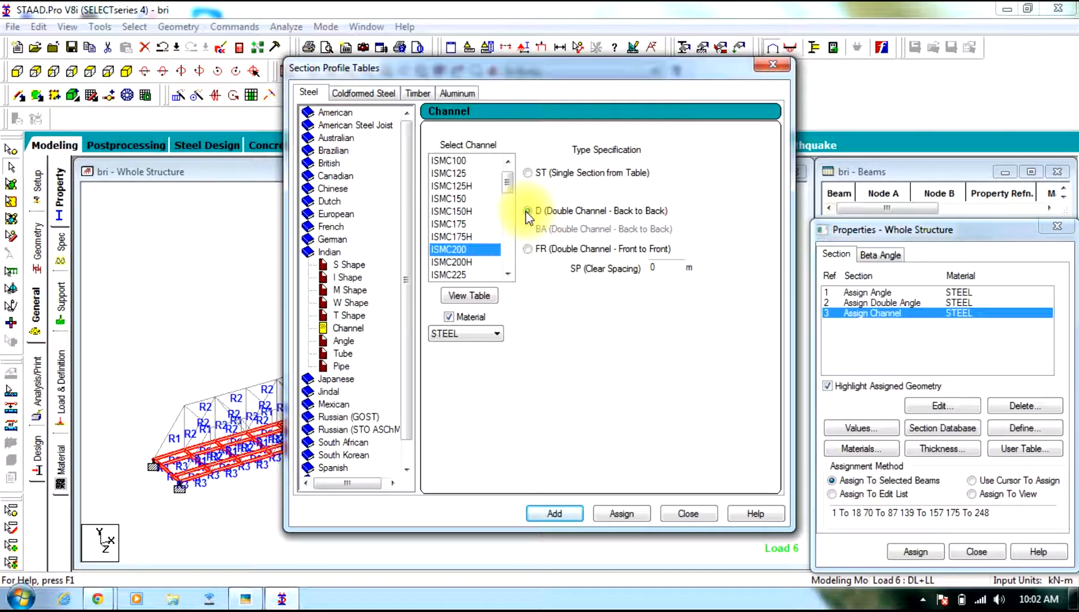
left_click(527, 211)
left_click(528, 173)
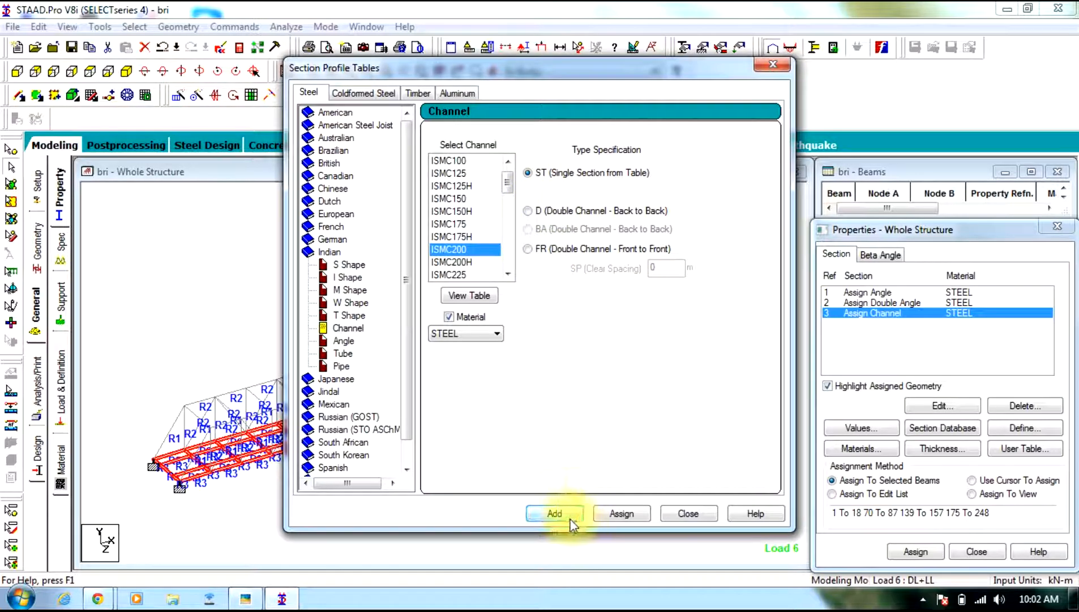
left_click(617, 513)
left_click(609, 341)
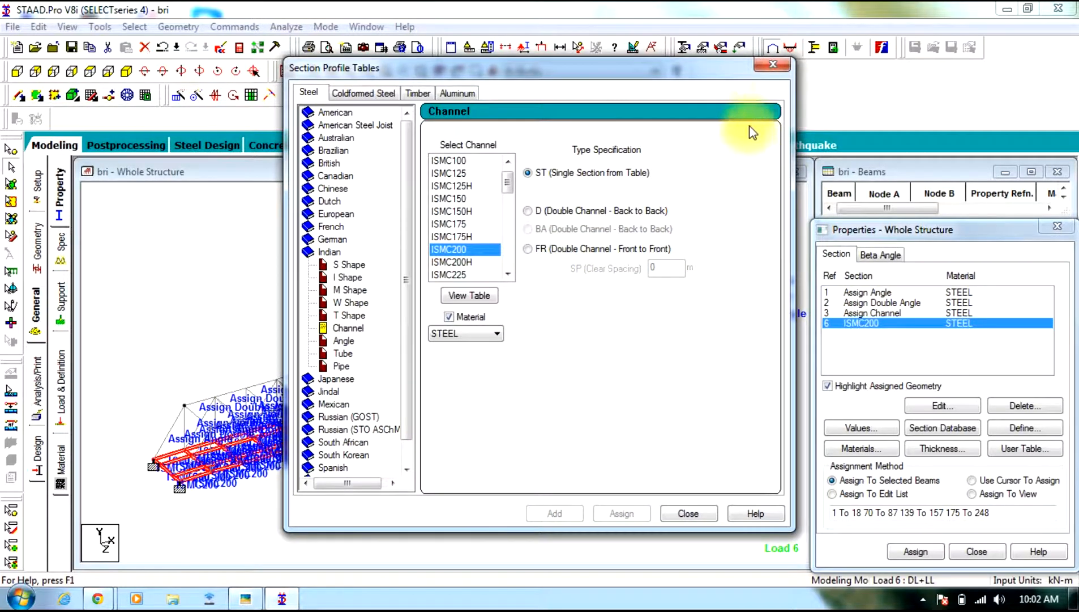
left_click(689, 511)
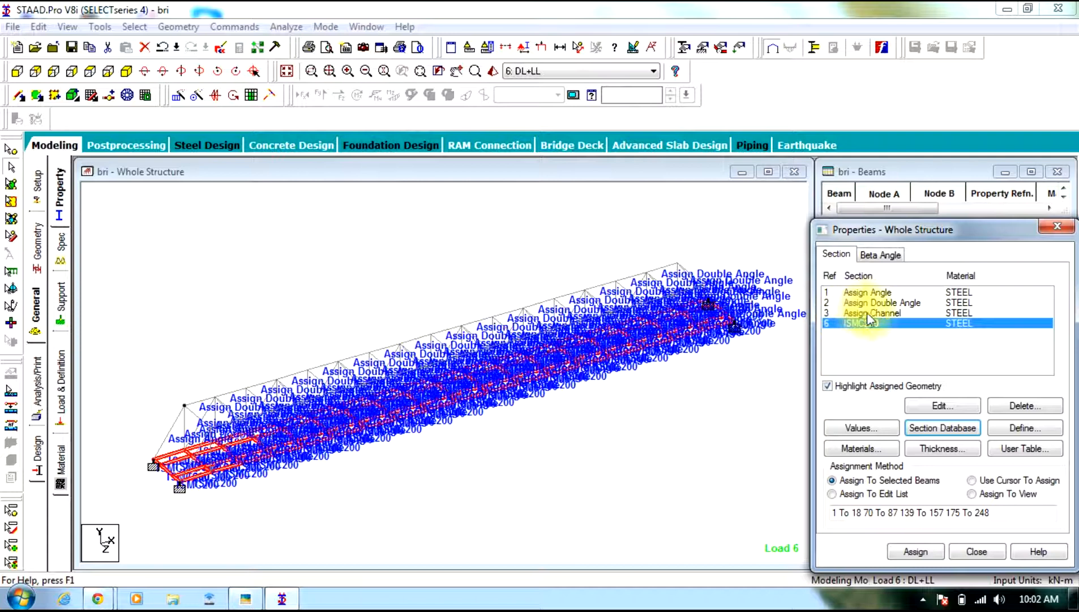
Assign the Indian angle ISA45x30x6 in steel, long legs back to back, to the members that use the Assign Double Angle property.
left_click(872, 303)
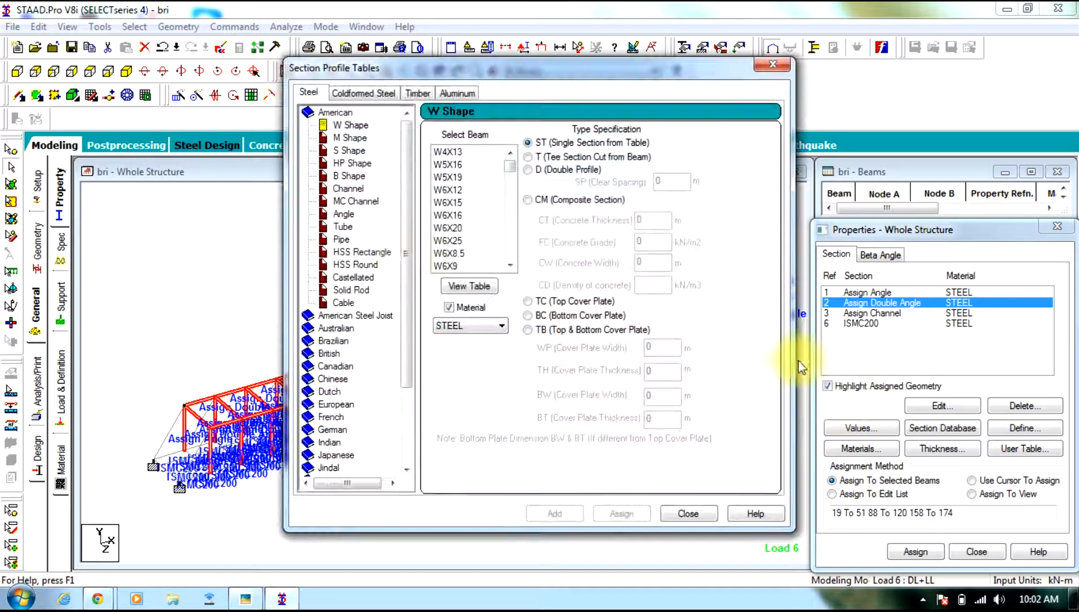
left_click(333, 441)
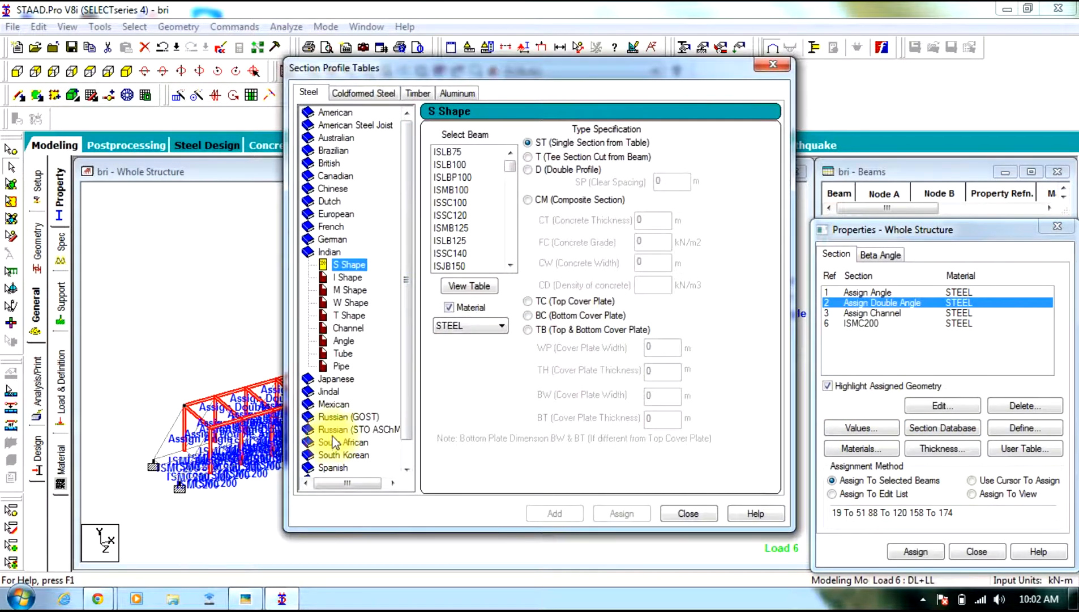
left_click(343, 341)
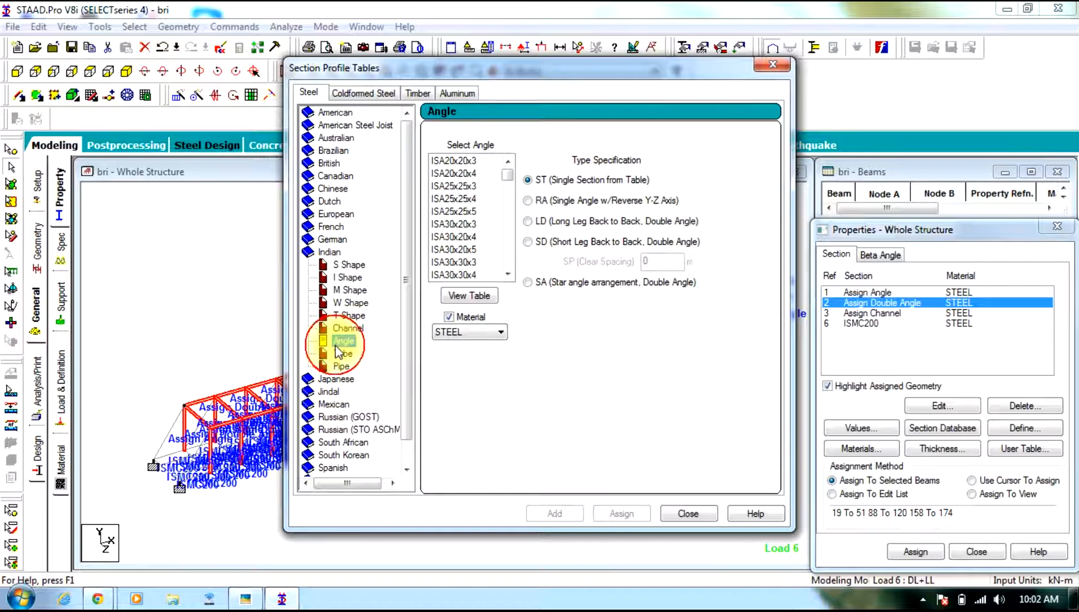
left_click_drag(507, 176, 518, 202)
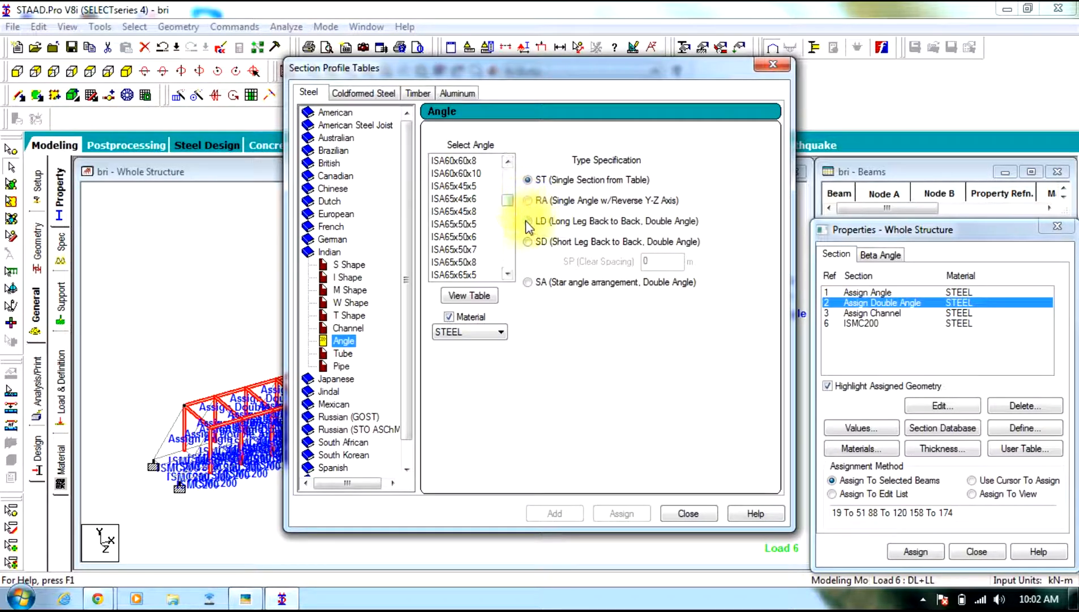
left_click(527, 222)
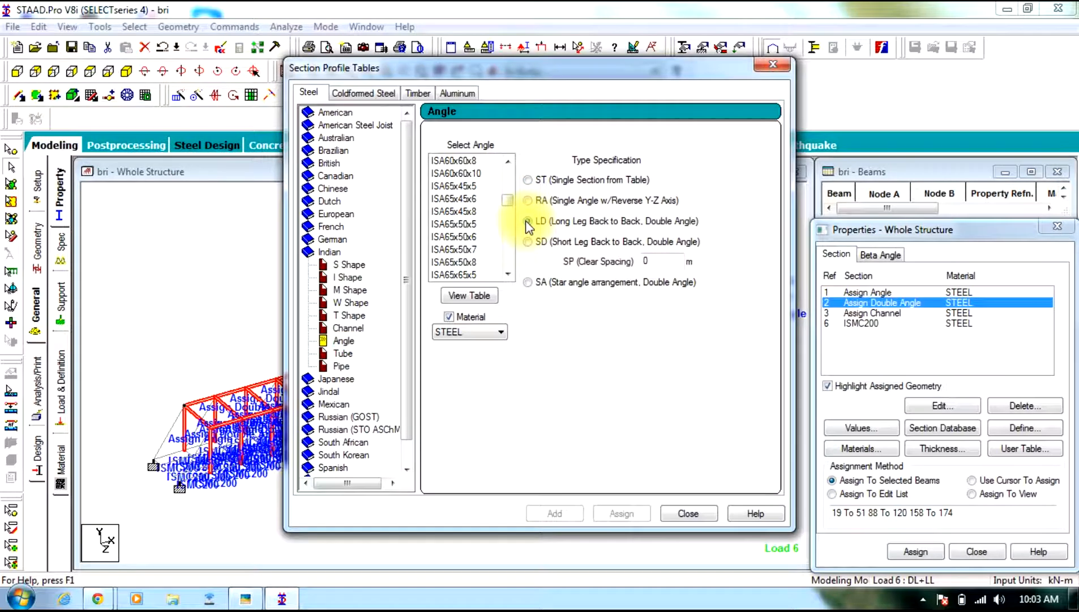
left_click_drag(508, 200, 506, 183)
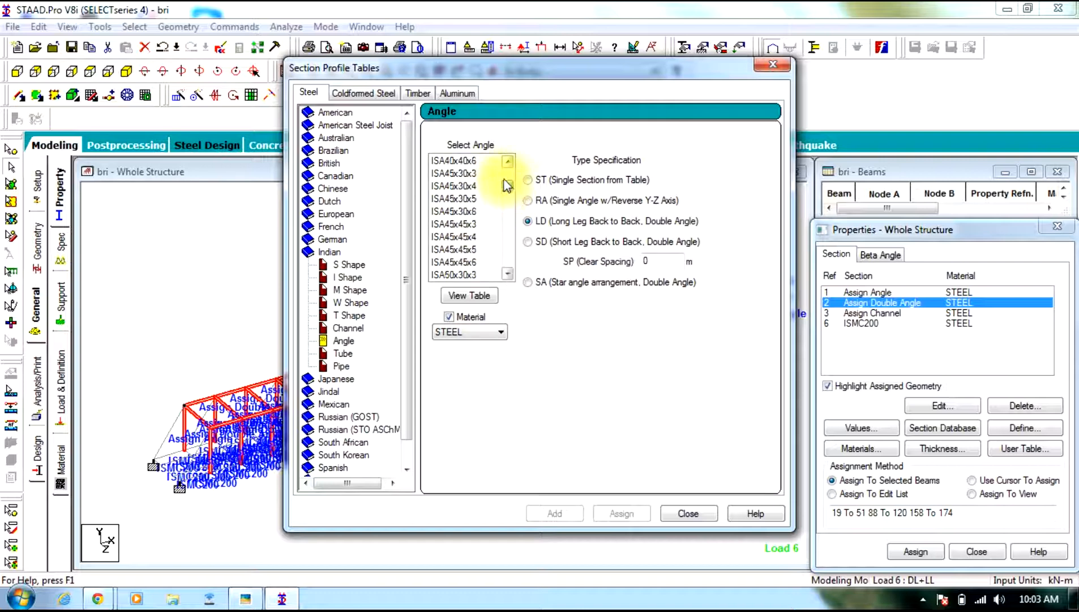
left_click(462, 173)
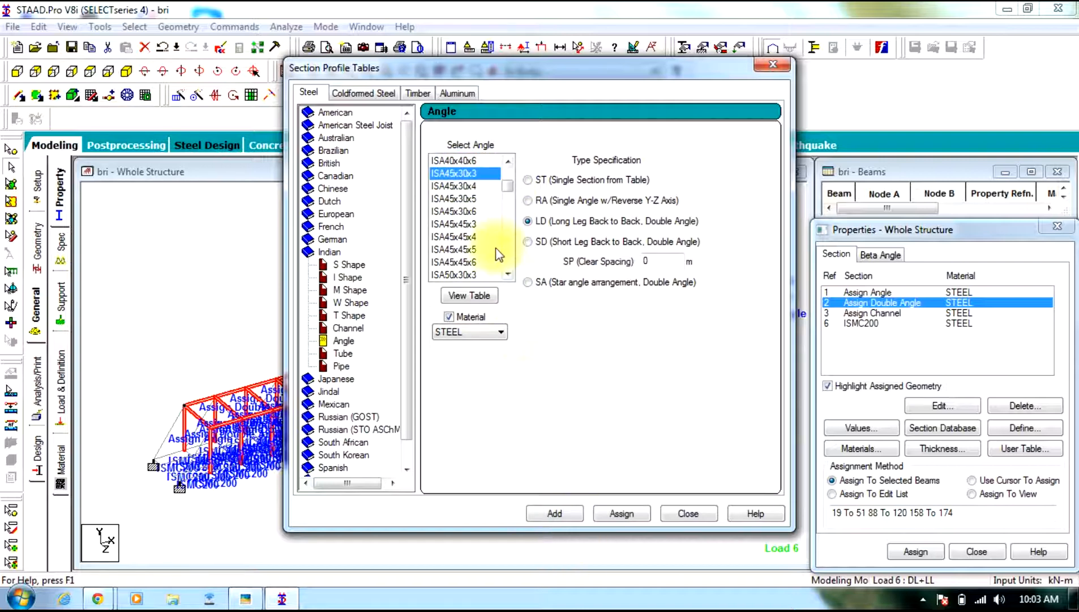
left_click(470, 210)
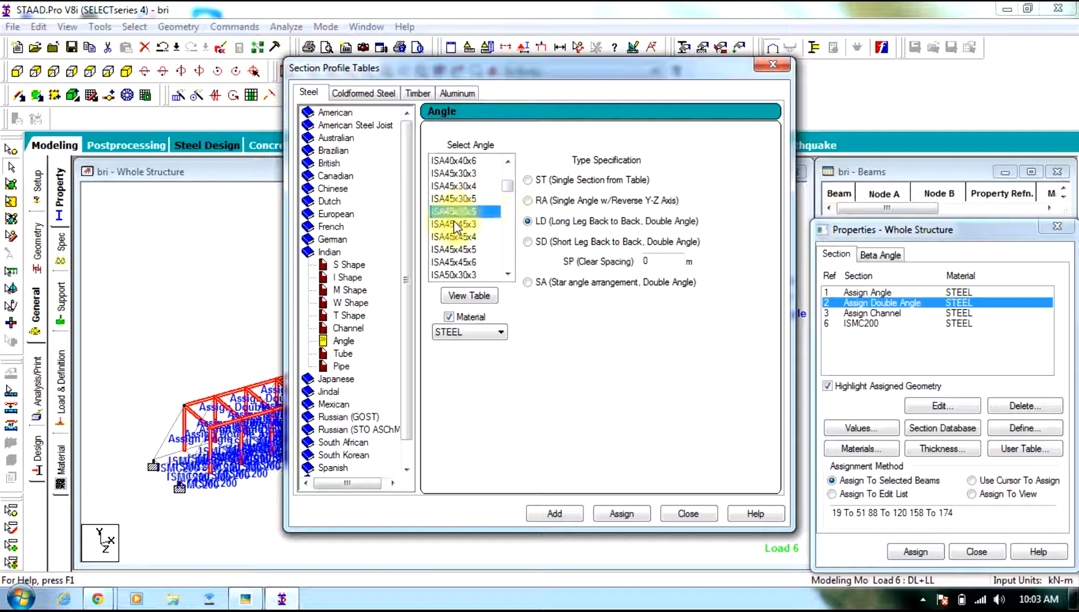
left_click(577, 513)
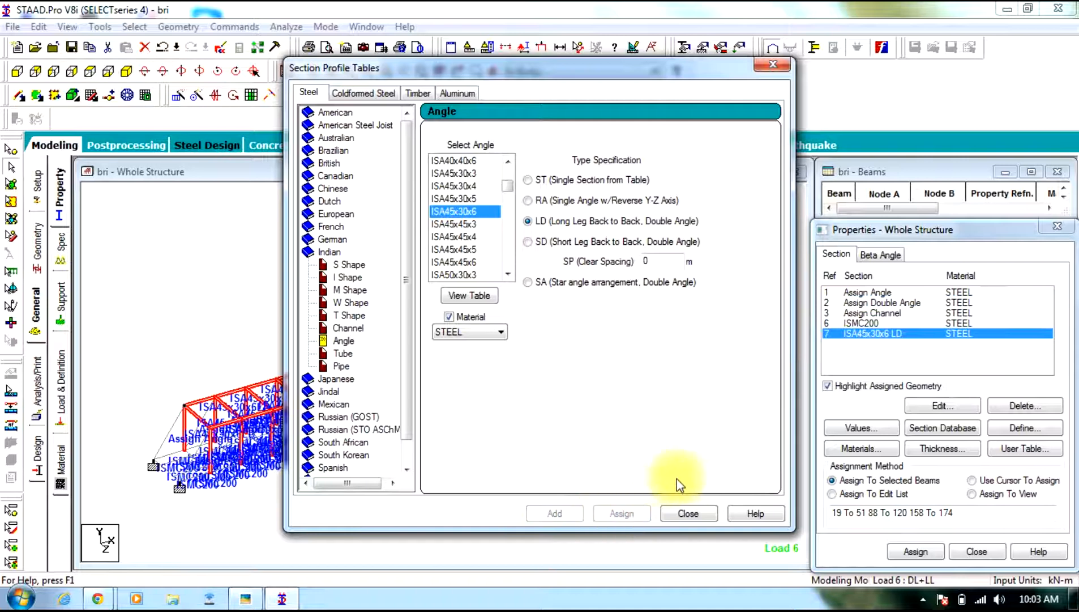
left_click(691, 513)
Assign the Indian angle ISA40x40x6 in steel as a single section to the members that use the Assign Angle property.
left_click(838, 292)
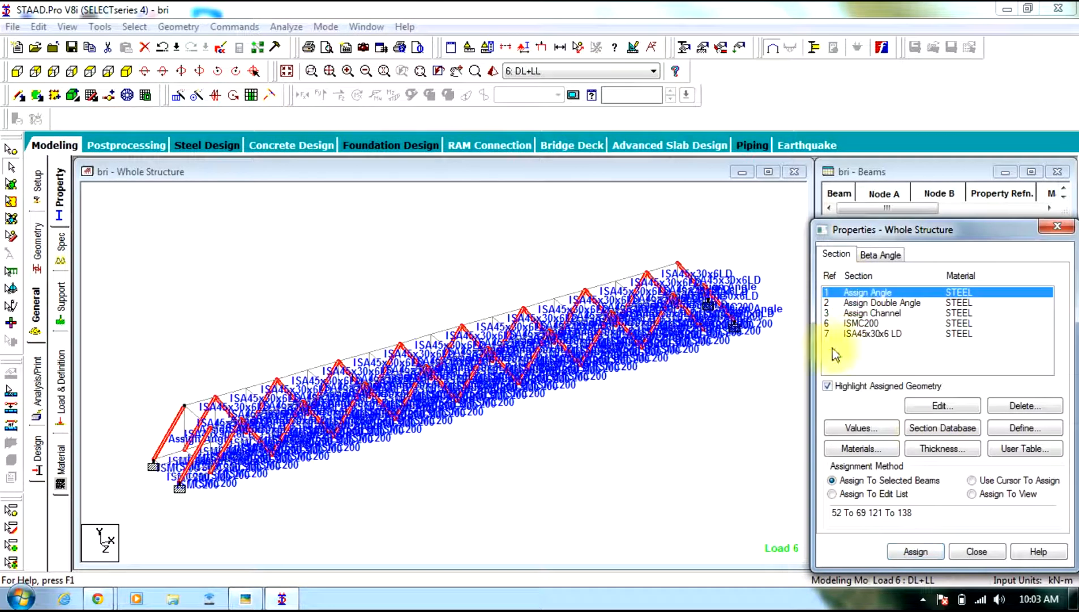
left_click(950, 430)
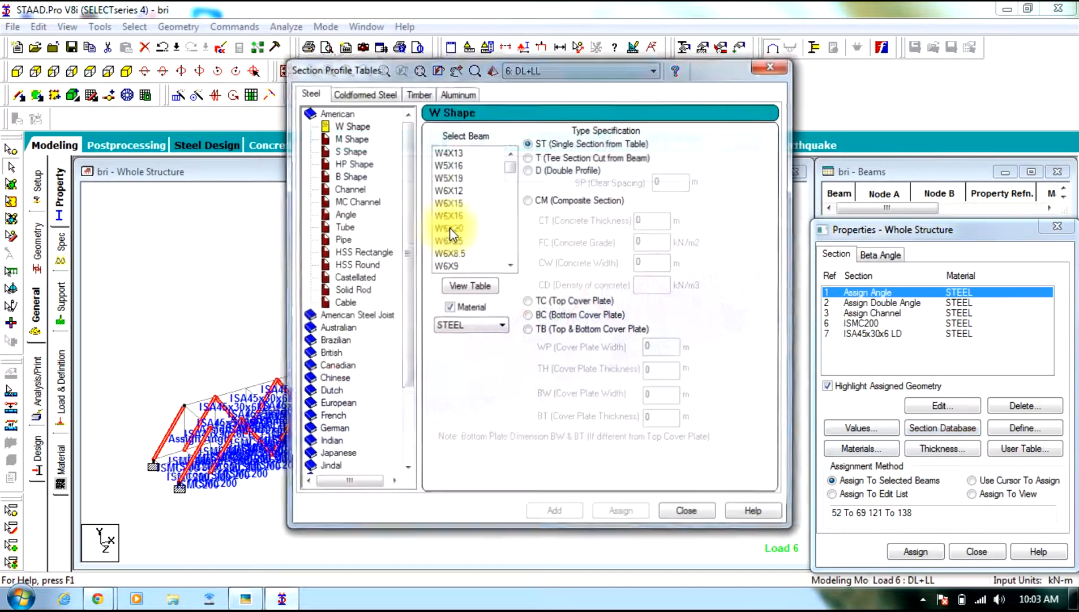
left_click(331, 441)
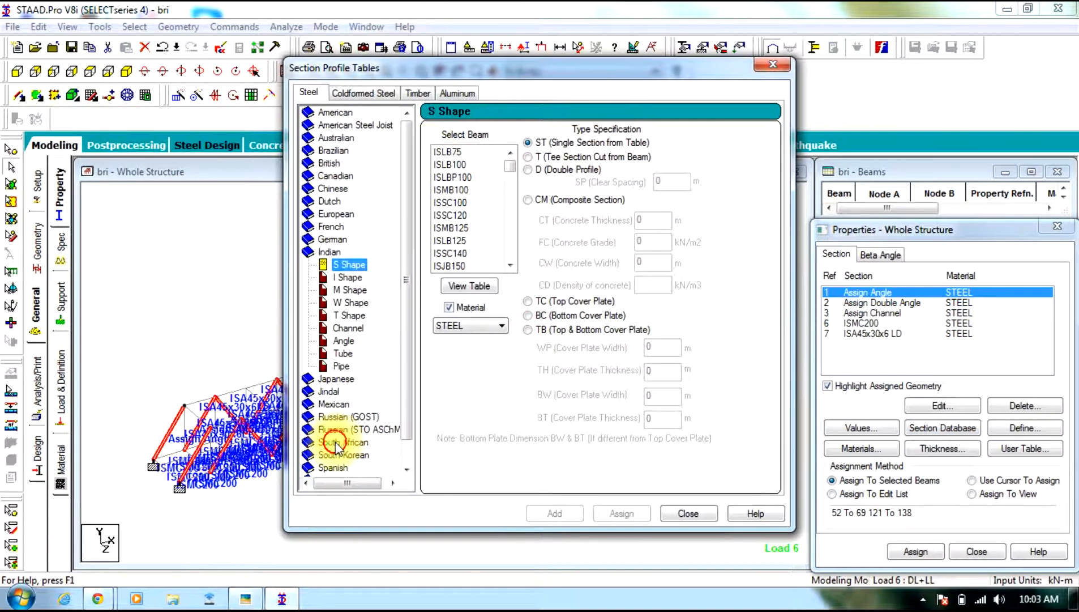
left_click(343, 340)
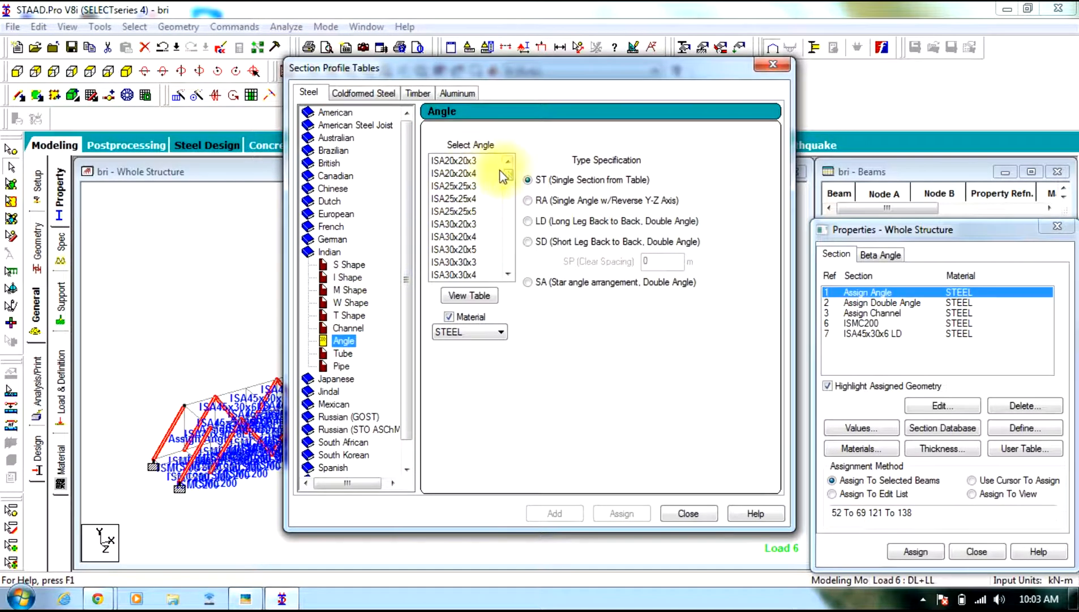
left_click_drag(507, 177, 508, 201)
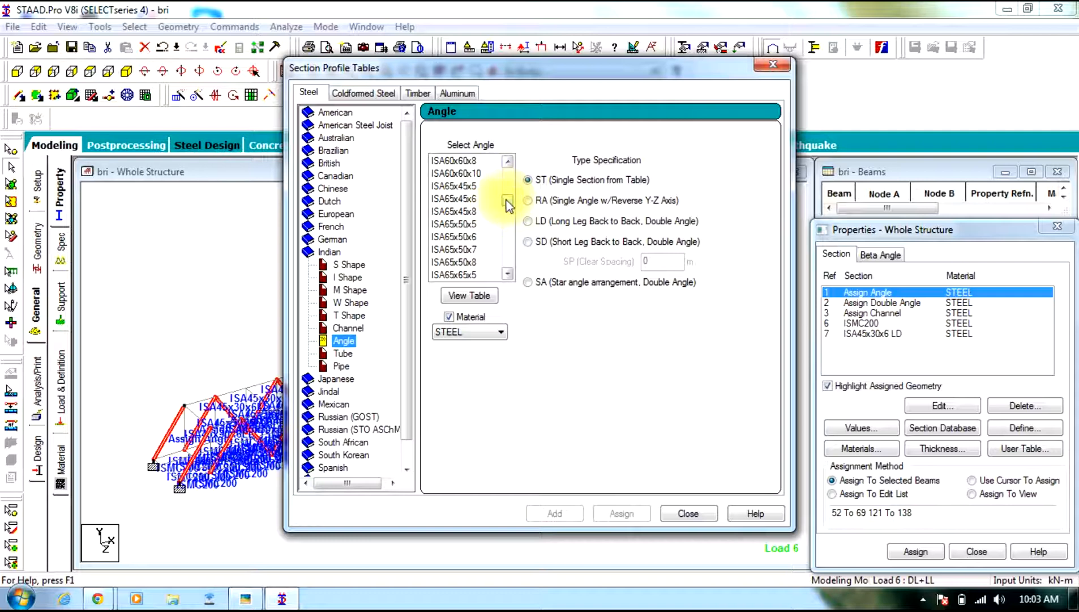
left_click_drag(505, 204, 508, 192)
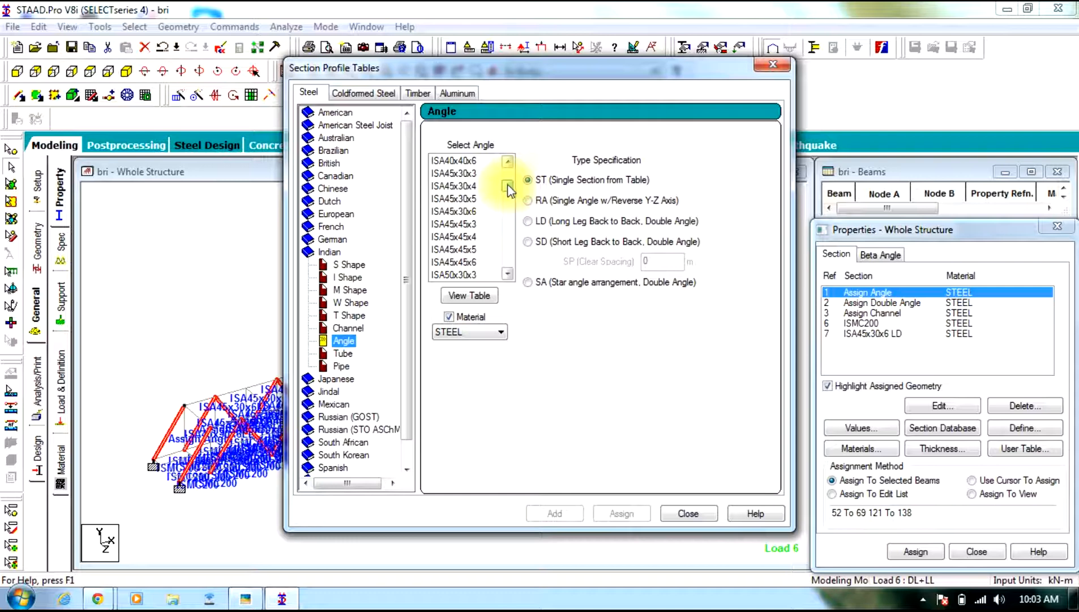
left_click(453, 160)
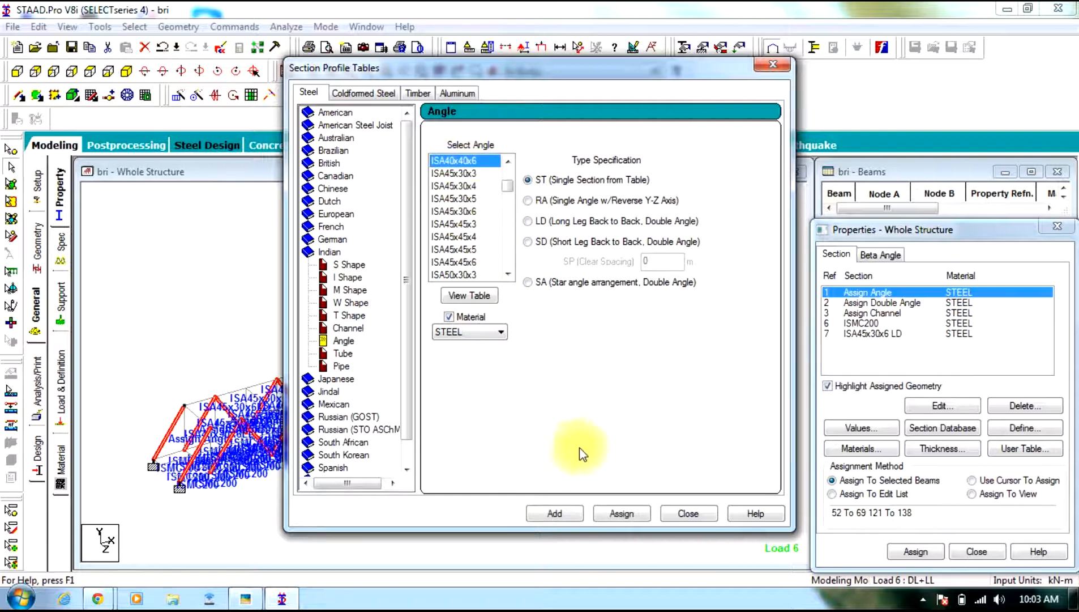
left_click(621, 511)
left_click(700, 510)
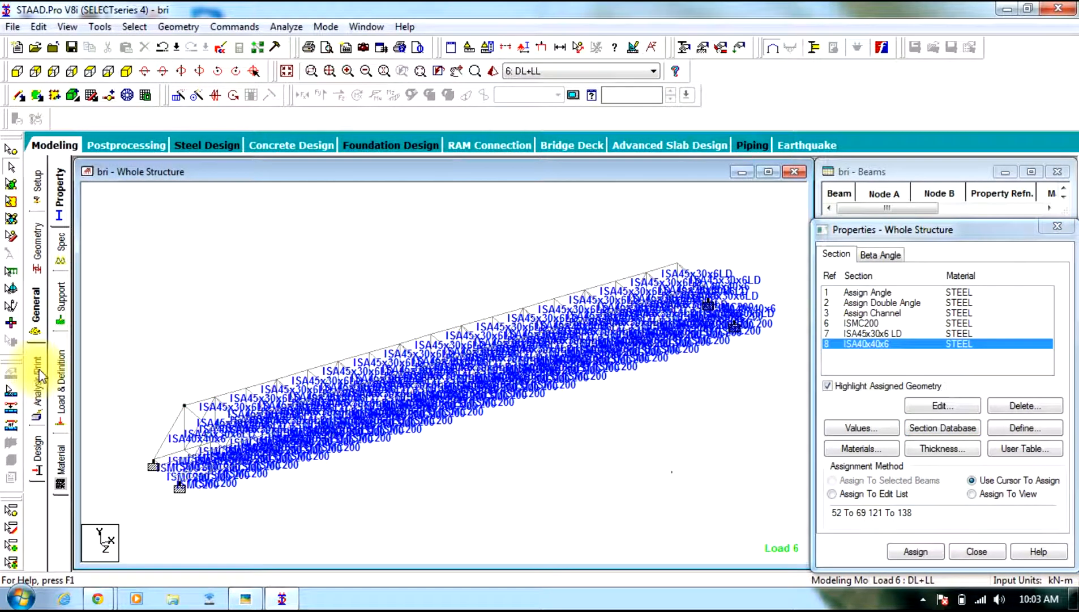
Rerun the analysis and steel design with the reassigned Indian sections, staying in modeling mode at the end.
left_click(286, 27)
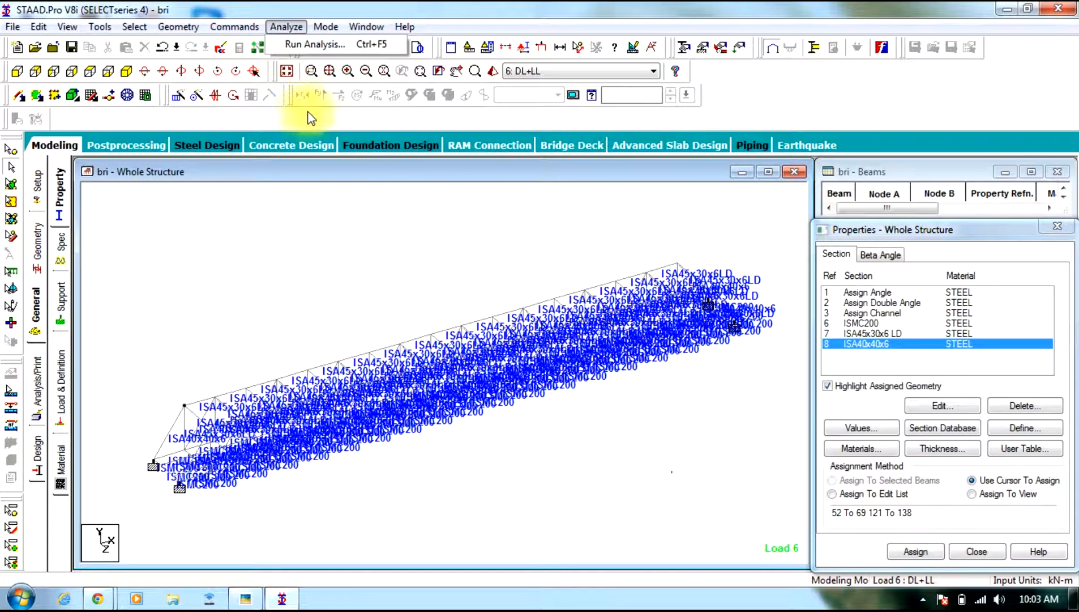
left_click(313, 44)
left_click(445, 320)
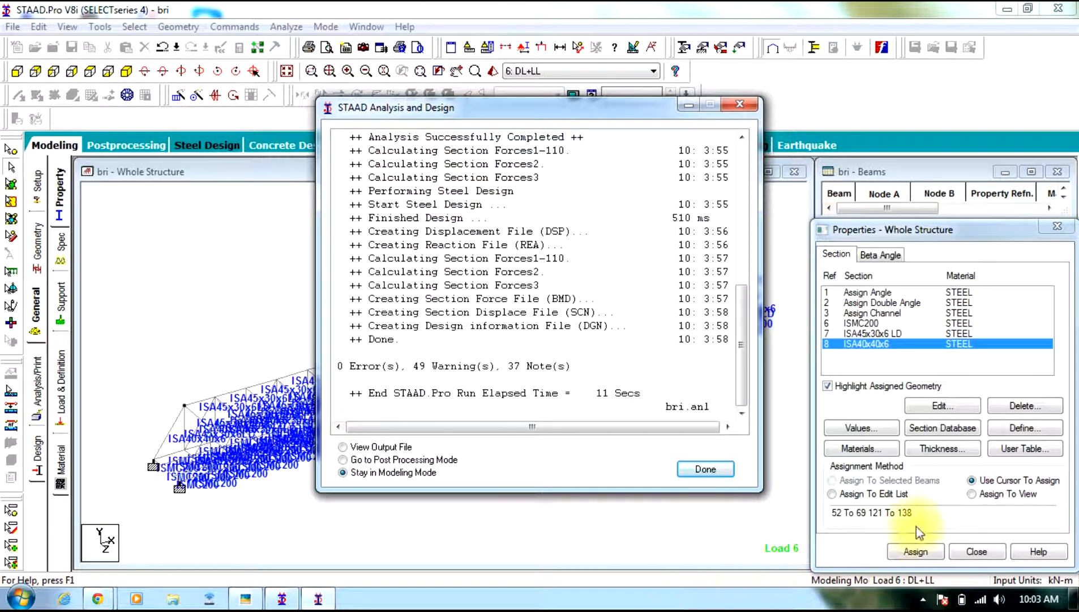
left_click(726, 469)
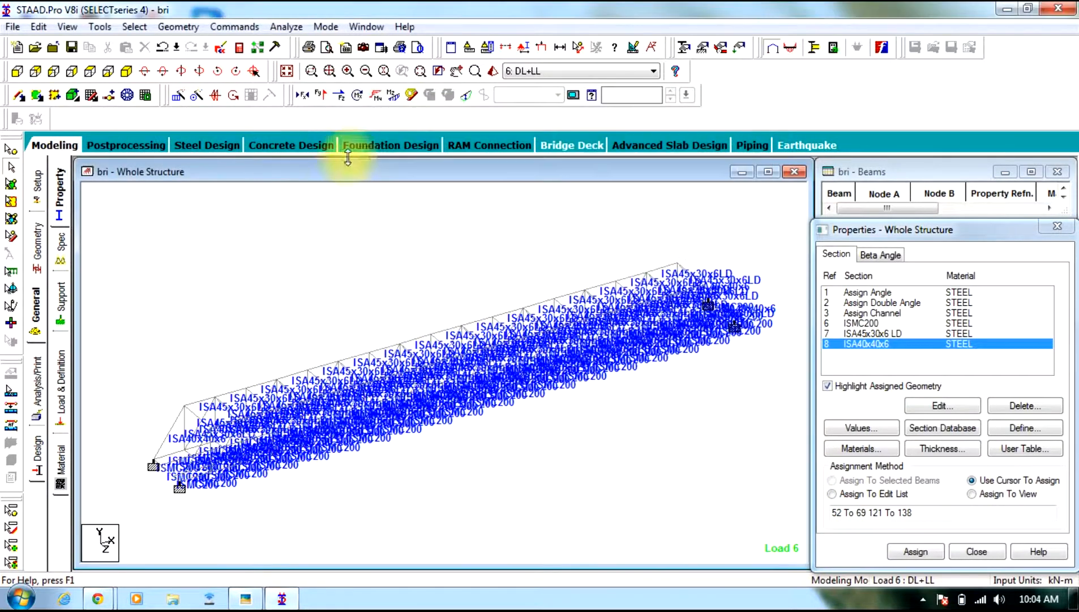
Select all failed beams by specification to inspect which bridge members fail, and clear the selection.
left_click(134, 26)
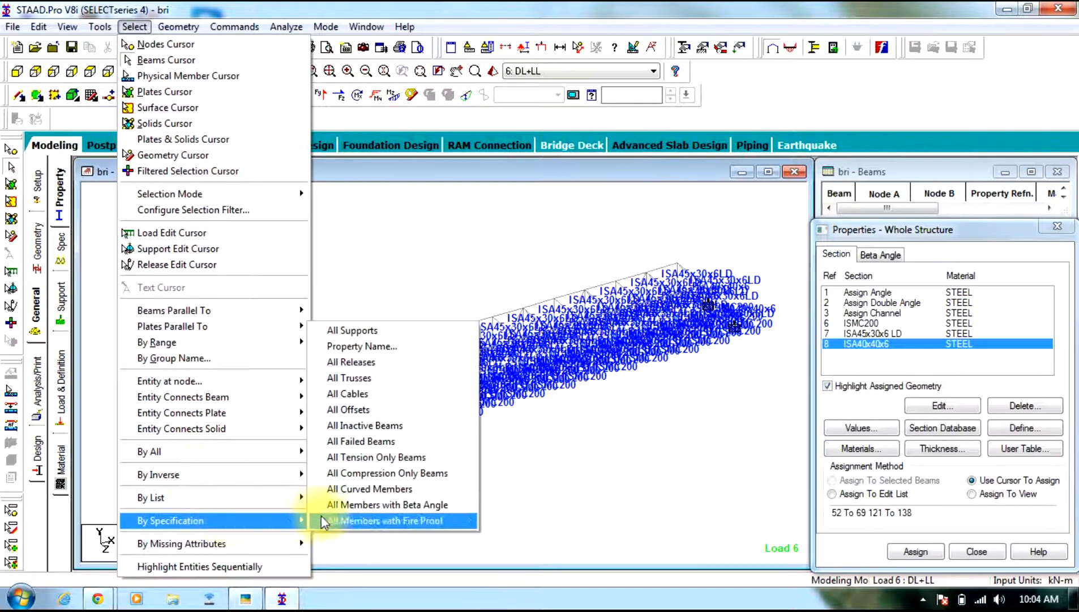
left_click(361, 436)
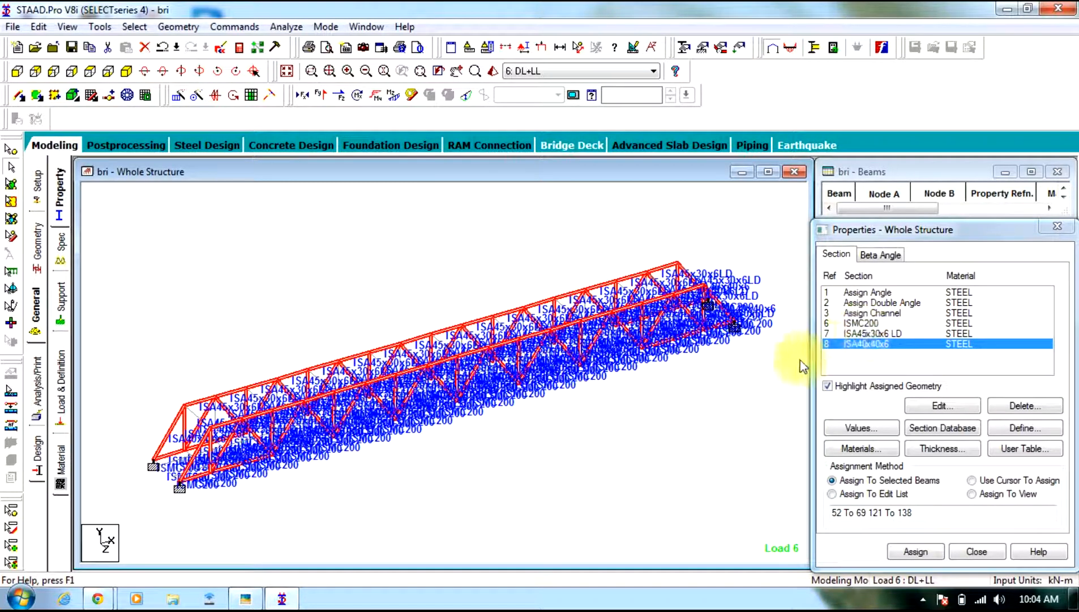
key("Up")
key("Up")
key("Down")
key("Down")
left_click(769, 442)
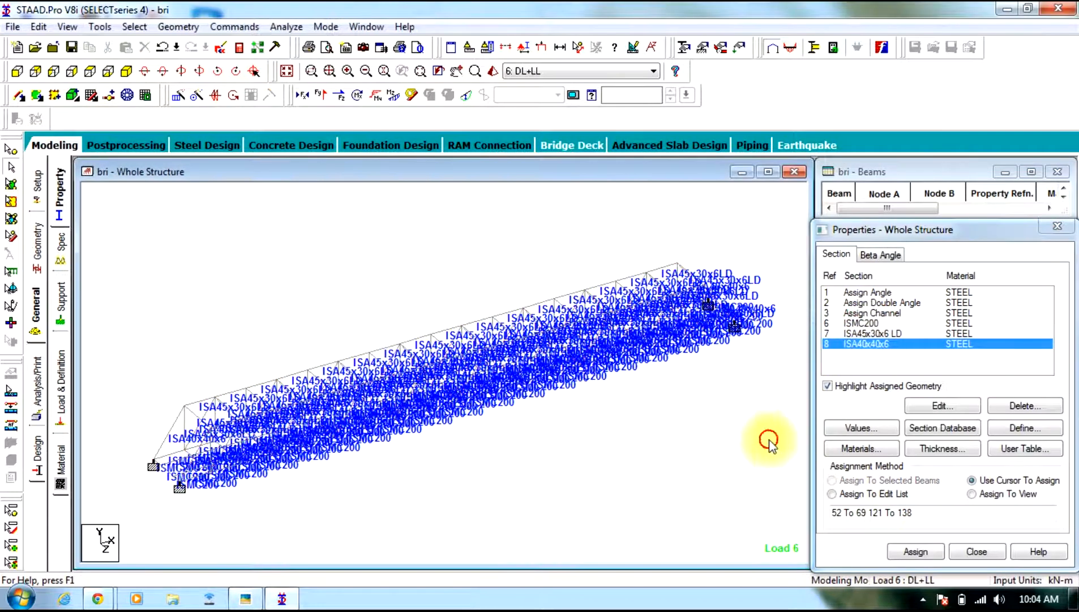
Add the SELECT and TAKE OFF commands to the IS800 steel design.
left_click(39, 460)
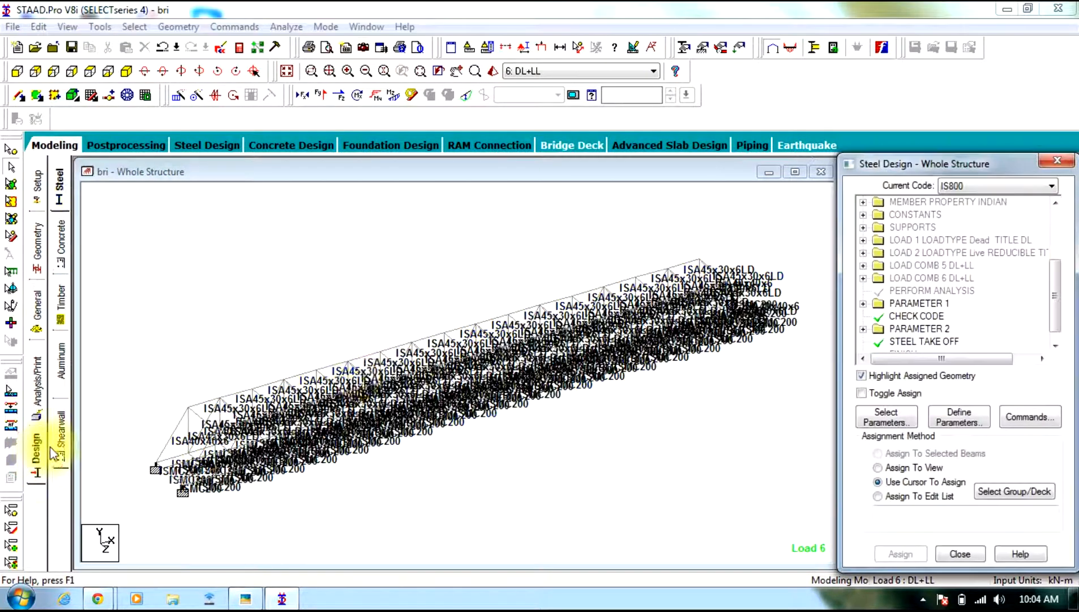
left_click(1014, 417)
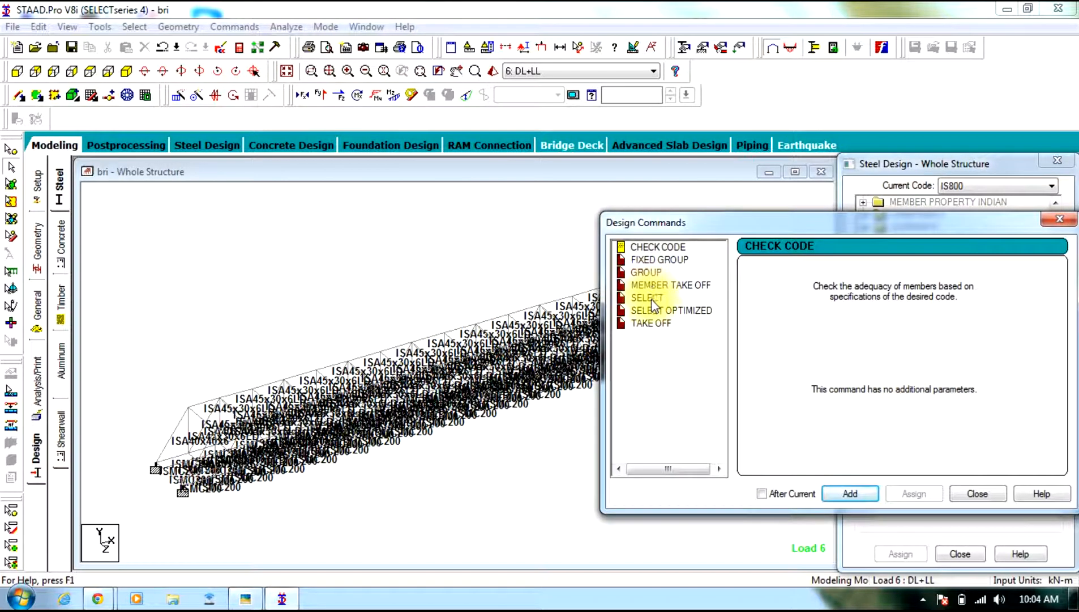
left_click(650, 299)
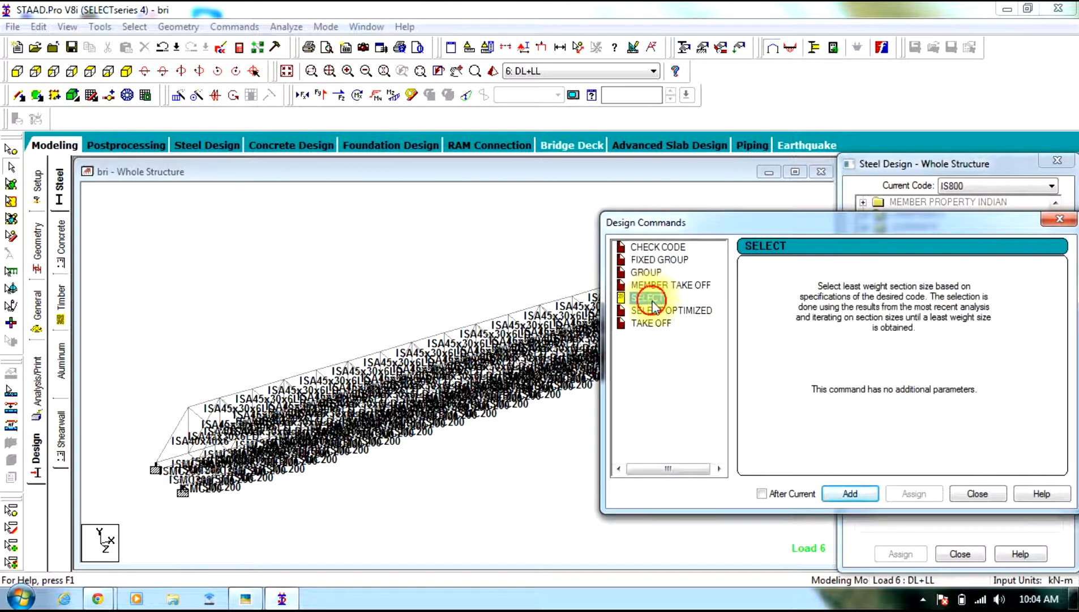
left_click(862, 495)
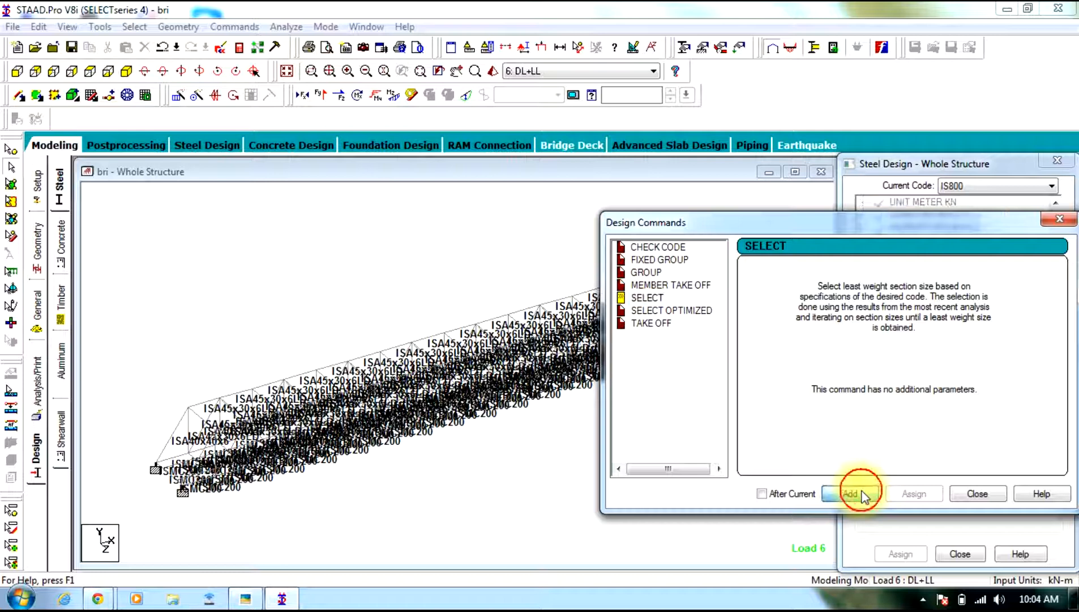
left_click(657, 323)
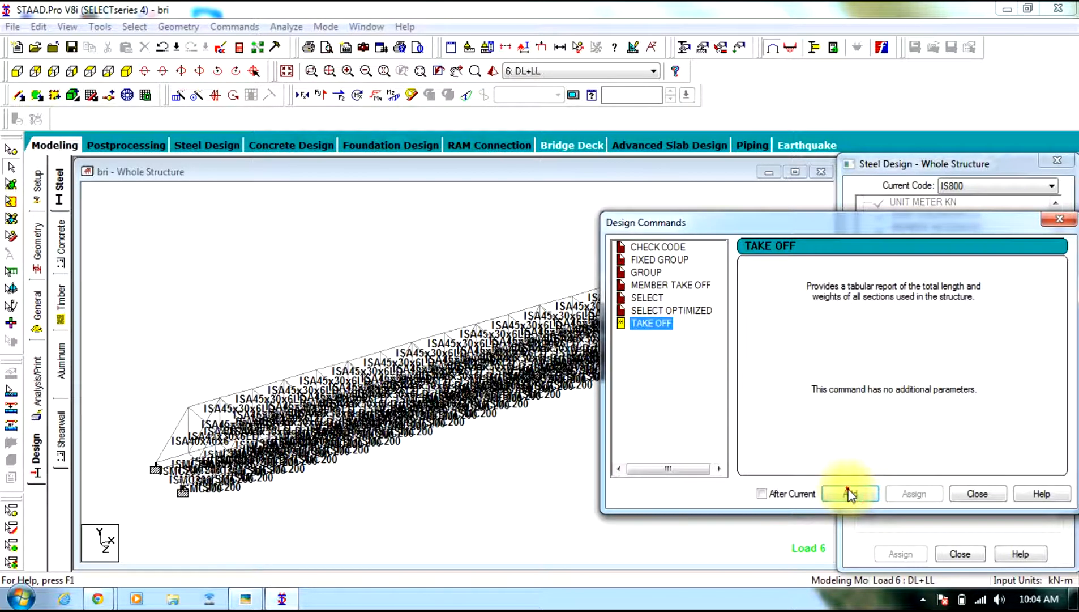
left_click(868, 498)
left_click(960, 493)
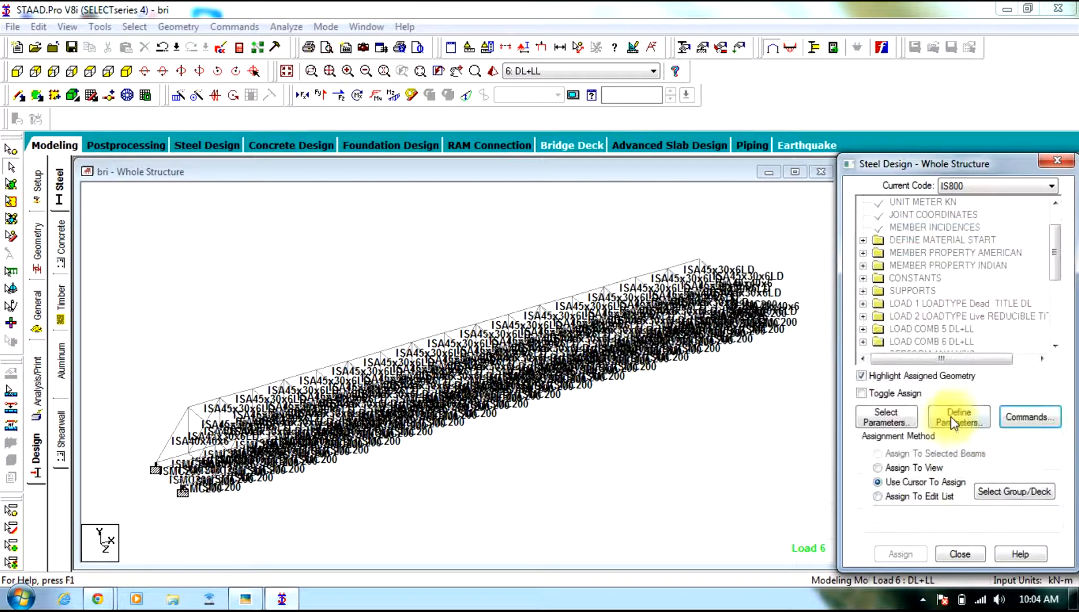
left_click(892, 417)
left_click_drag(405, 272, 412, 410)
left_click(335, 263)
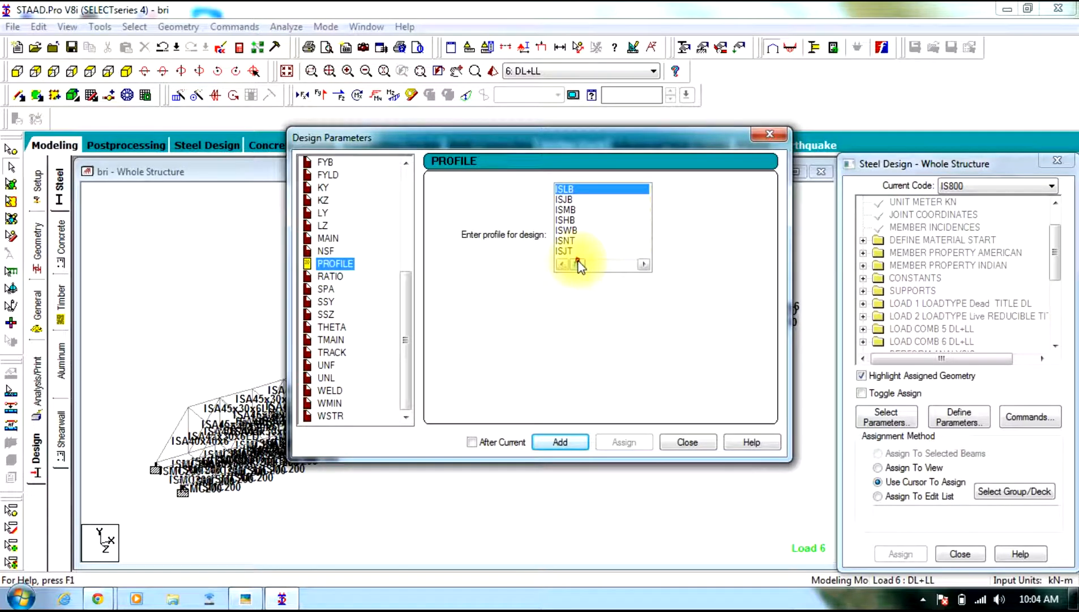
left_click_drag(584, 269, 626, 276)
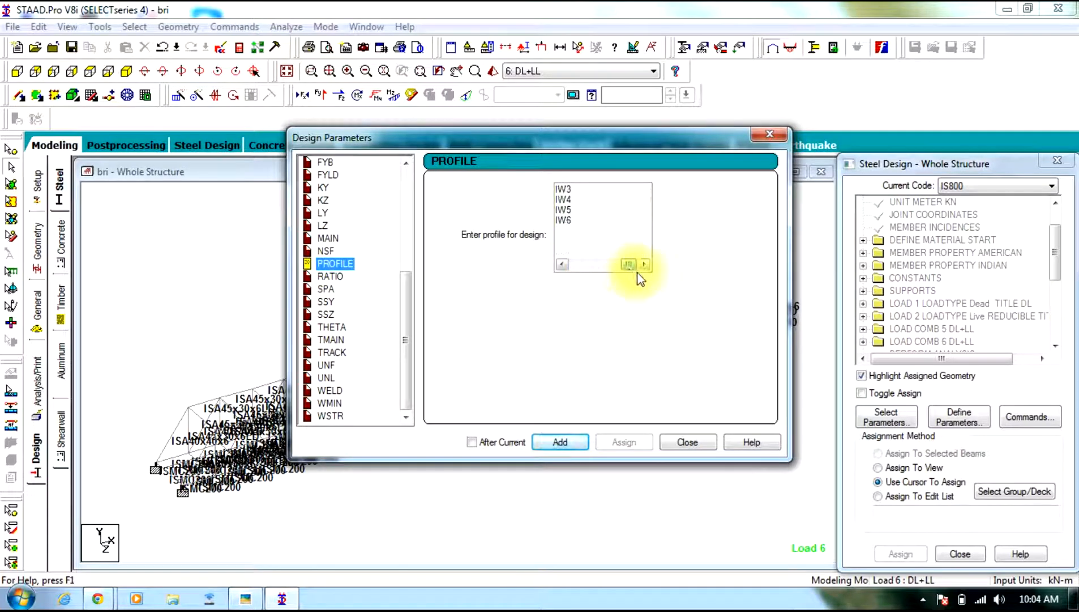
left_click(690, 440)
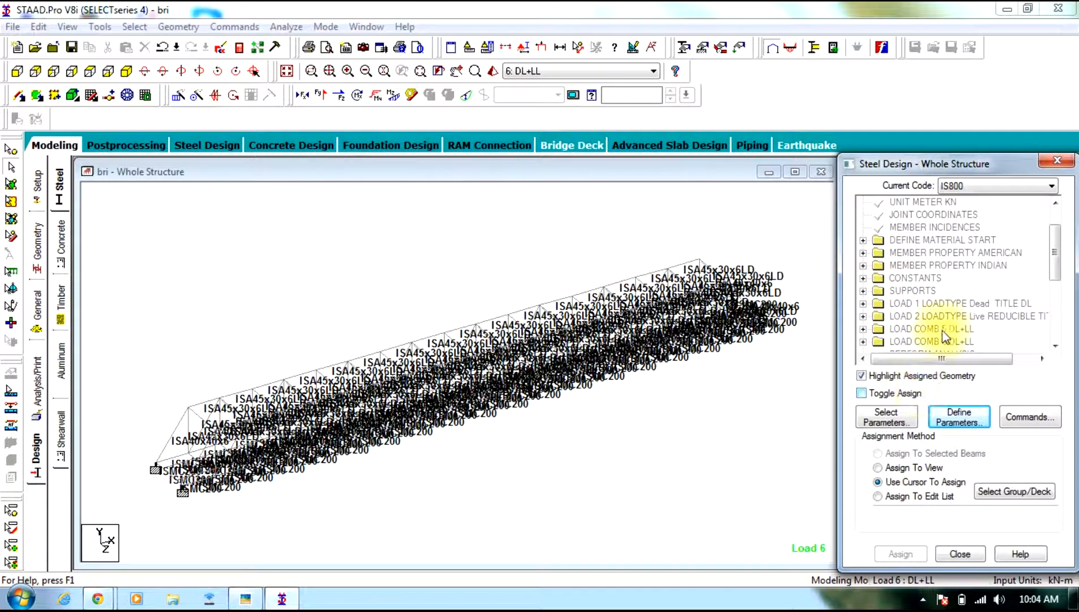
Assign the SELECT design command to all beams of the bridge.
left_click_drag(1056, 253, 1059, 312)
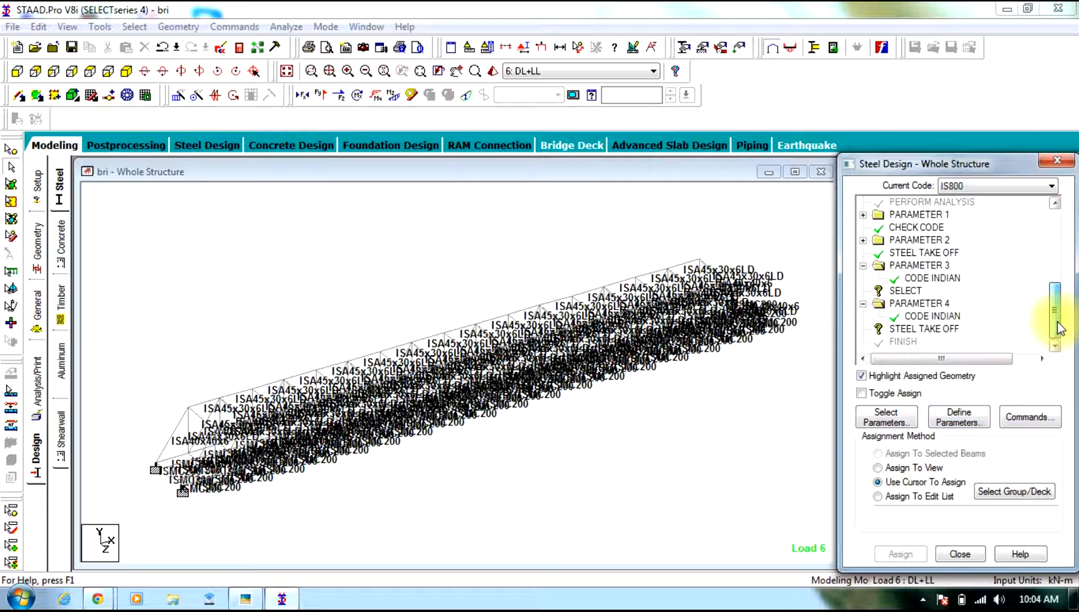
left_click(905, 290)
left_click_drag(797, 208, 17, 596)
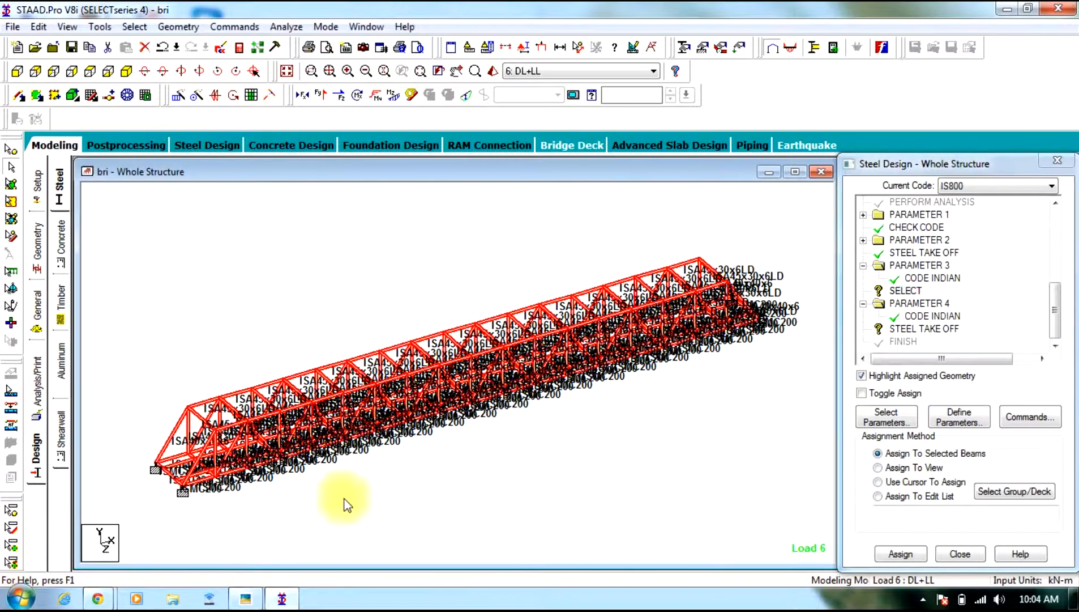
left_click(900, 553)
left_click(945, 395)
Assign the STEEL TAKE OFF command to all beams of the bridge.
left_click(923, 327)
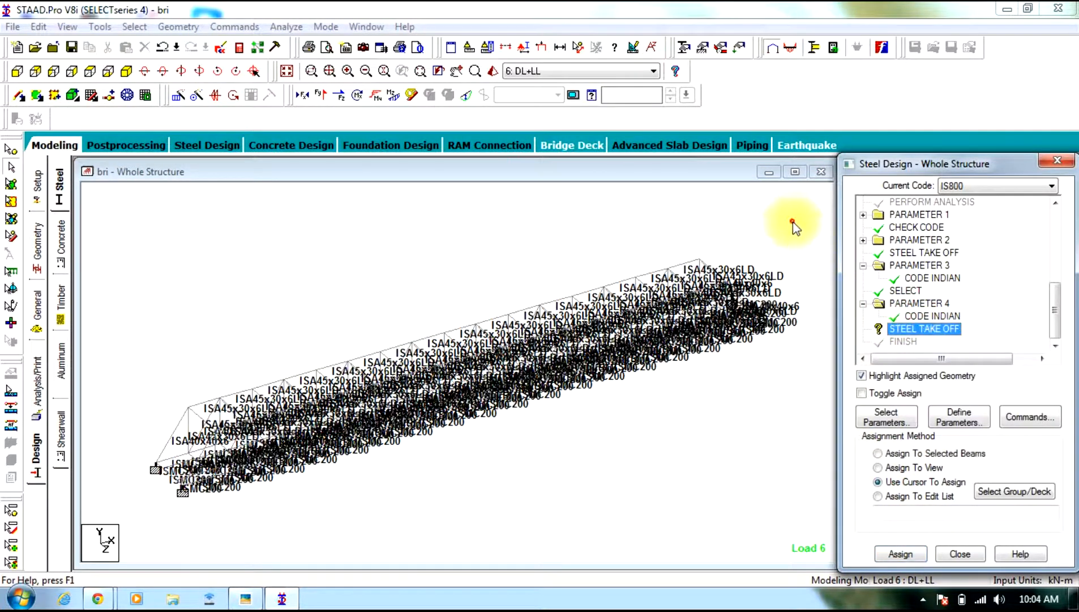
key("ctrl+a")
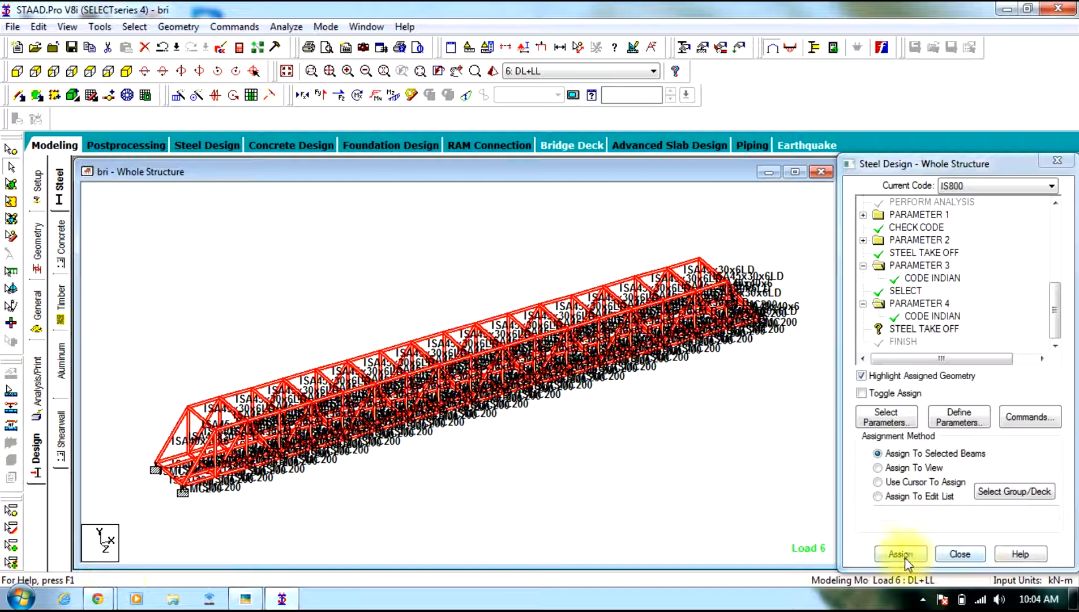
left_click(904, 555)
left_click(951, 404)
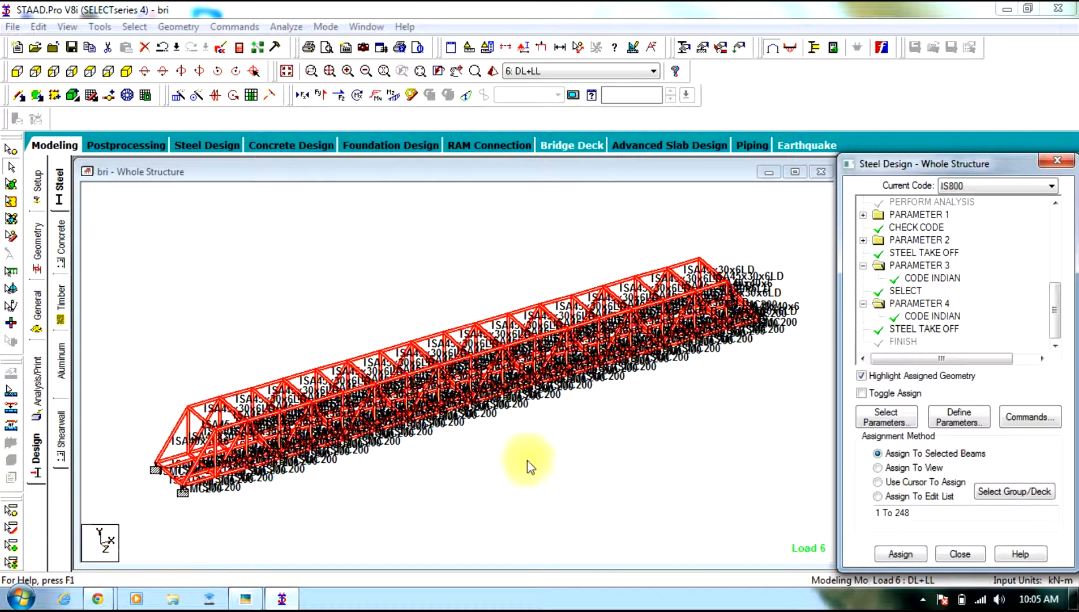
Save the modified structure and rerun the analysis and steel design, staying in modeling mode at the end.
left_click(284, 26)
left_click(286, 37)
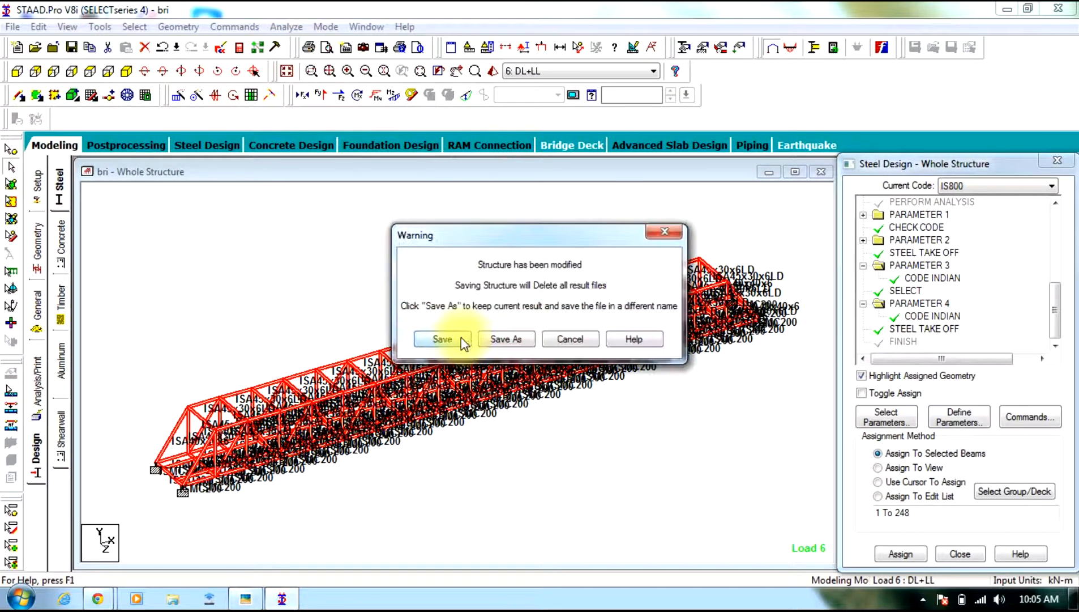
left_click(462, 337)
left_click(596, 367)
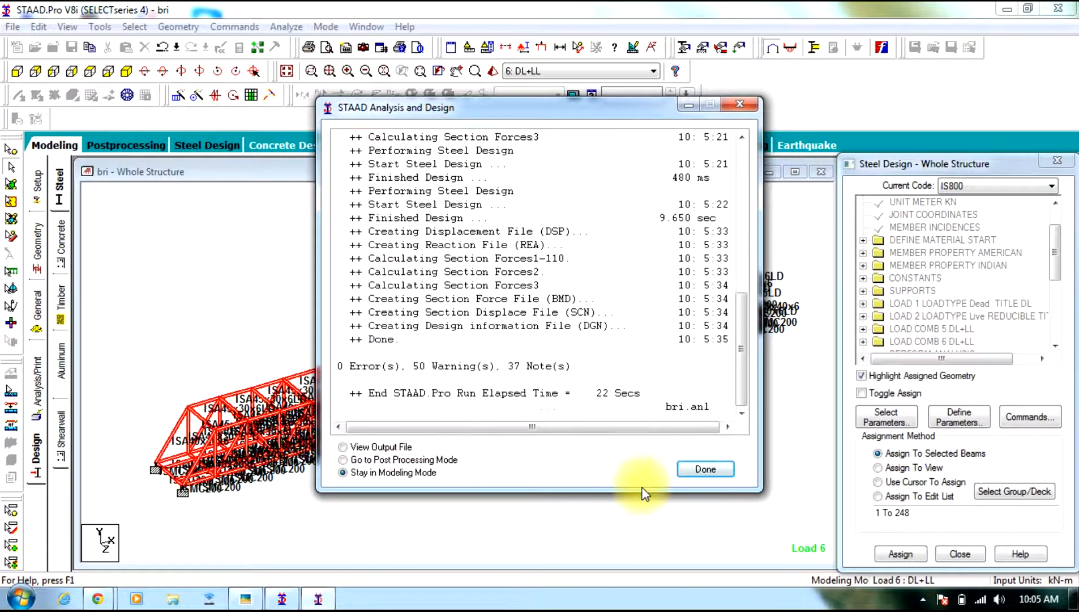
left_click(700, 469)
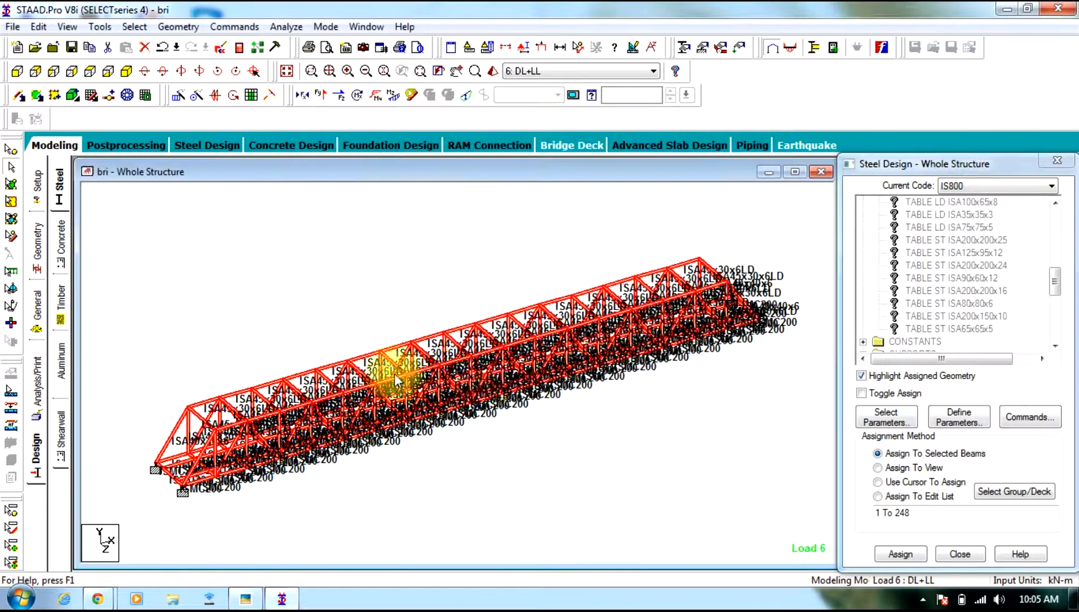
Select all failed beams by specification and examine where they lie in the front view of the bridge.
left_click(35, 309)
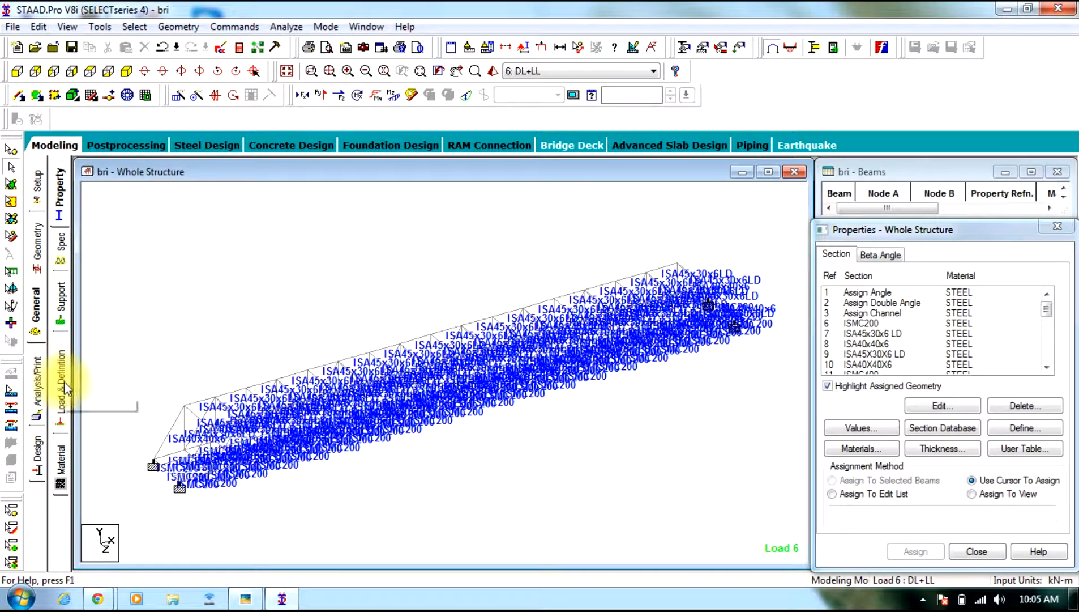
left_click(64, 381)
left_click(62, 306)
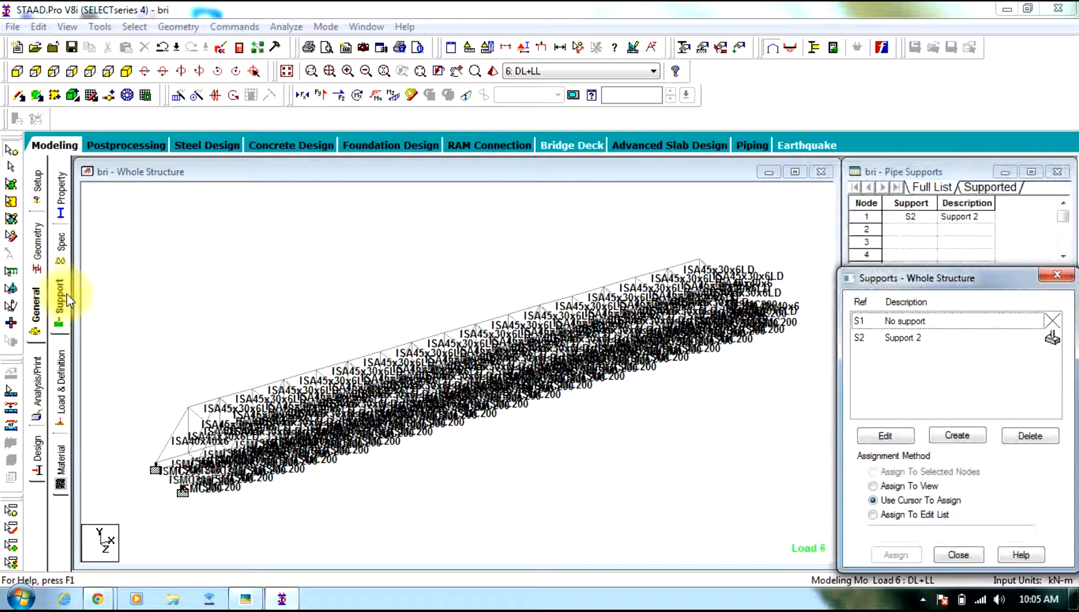
left_click(178, 27)
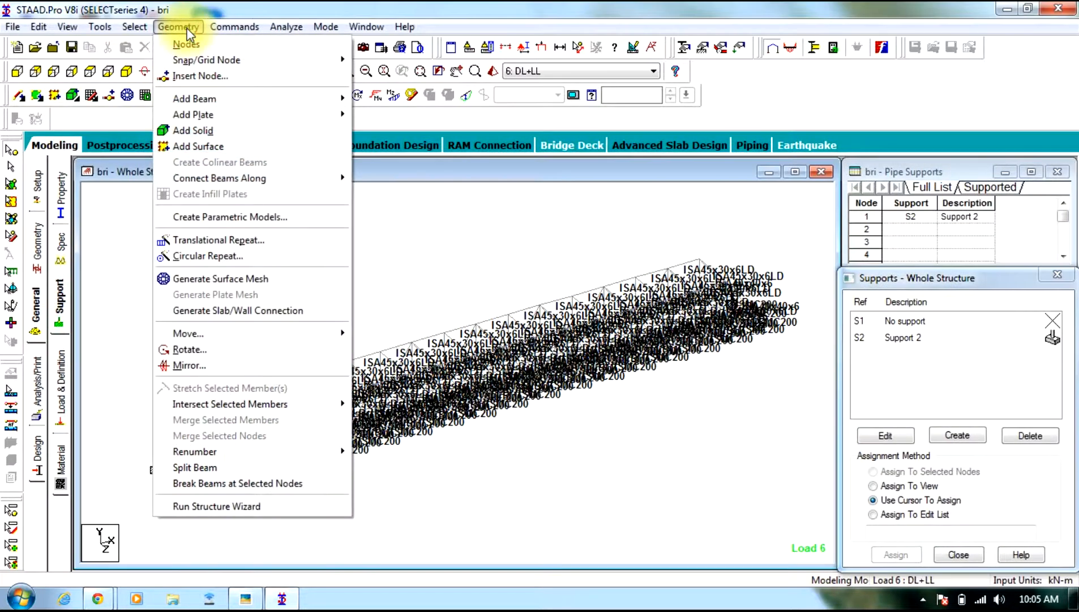
left_click(324, 160)
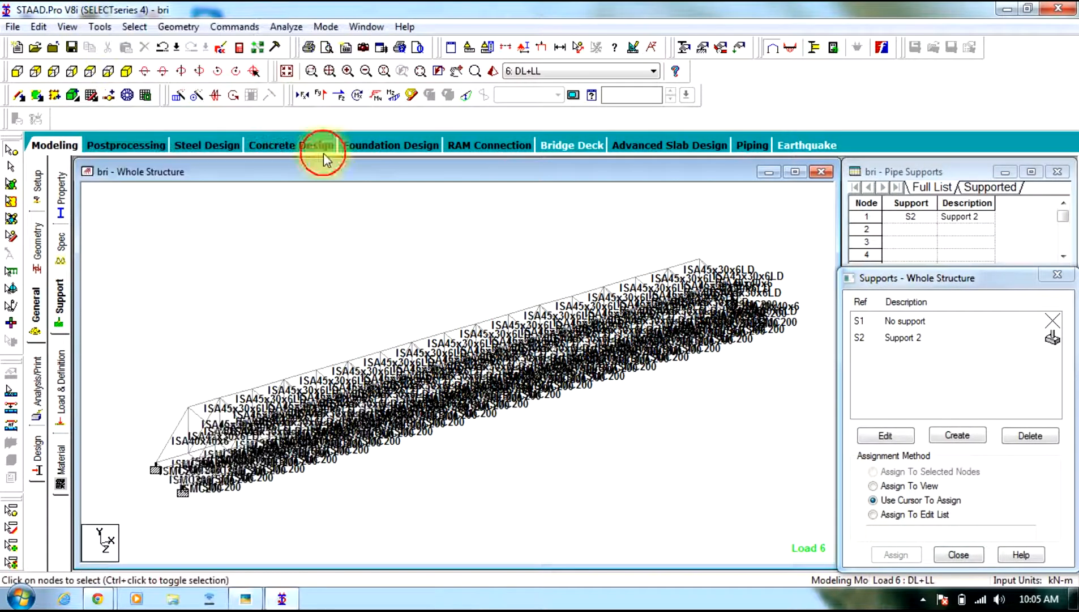
left_click(134, 27)
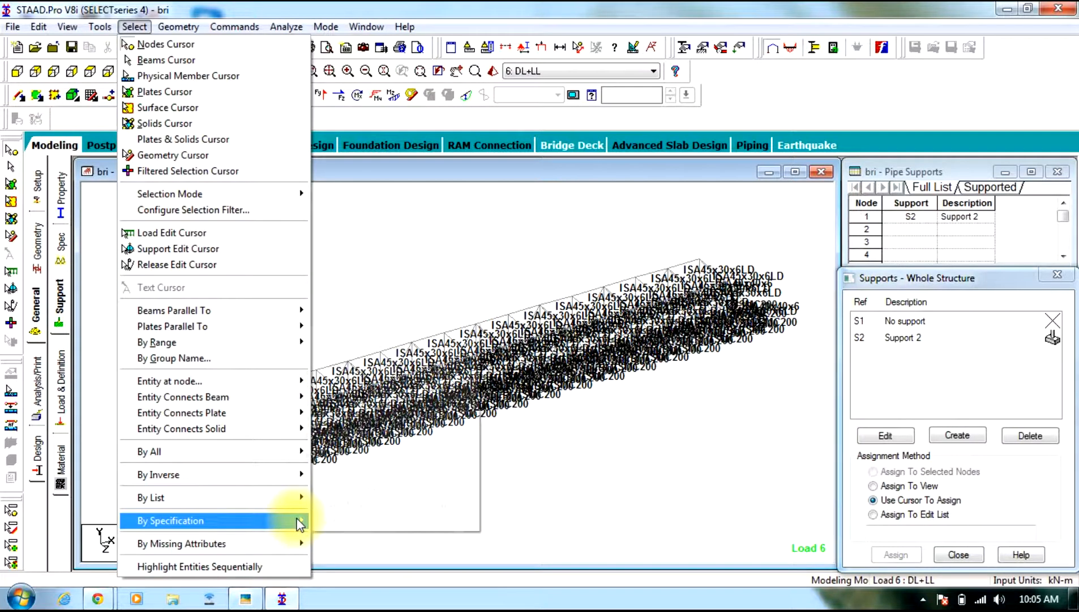
mouse_move(300, 524)
left_click(385, 442)
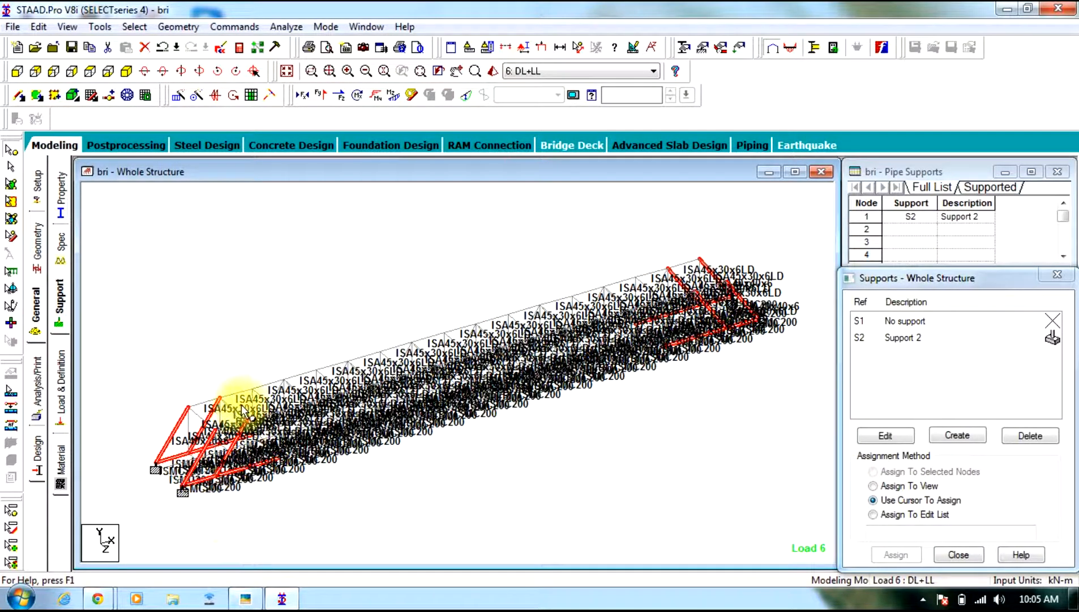
left_click(15, 71)
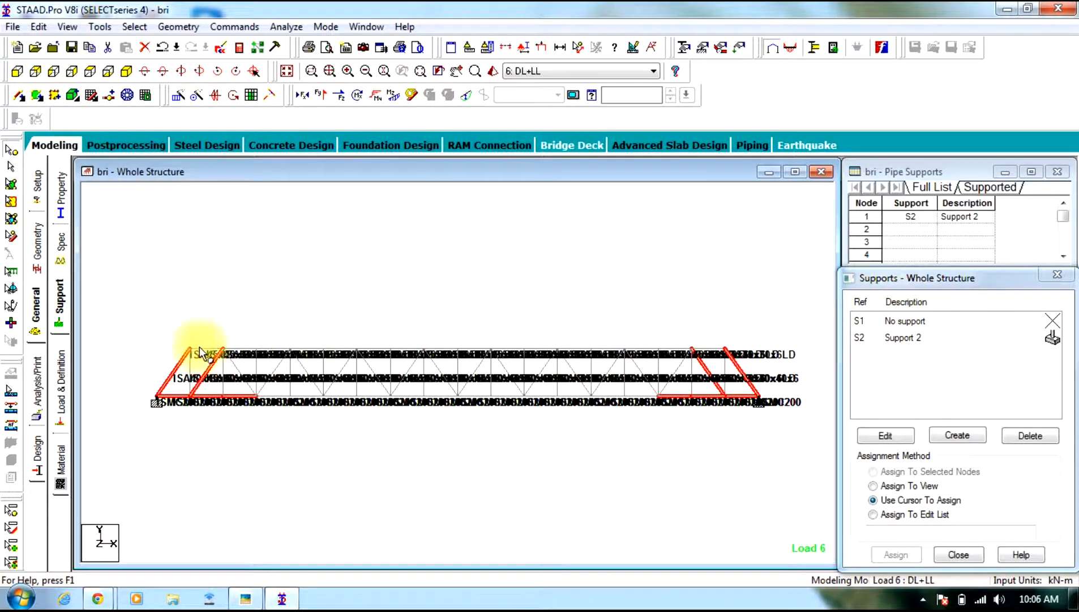
Choose the Assign Double Angle section among the member properties, and reselect all failed beams to check their positions before clearing the selection.
left_click(62, 204)
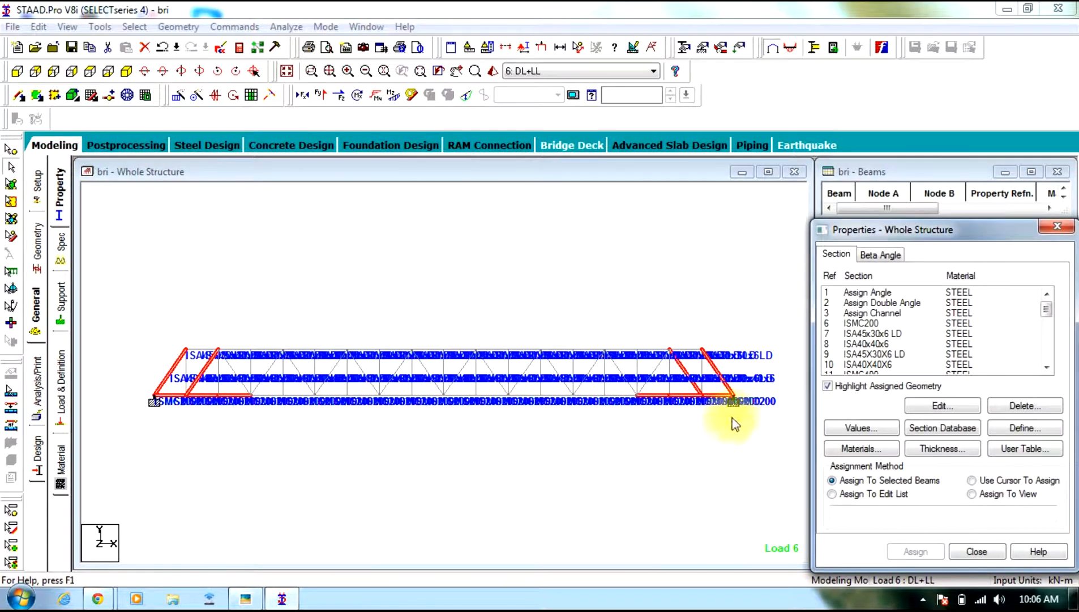
left_click(877, 304)
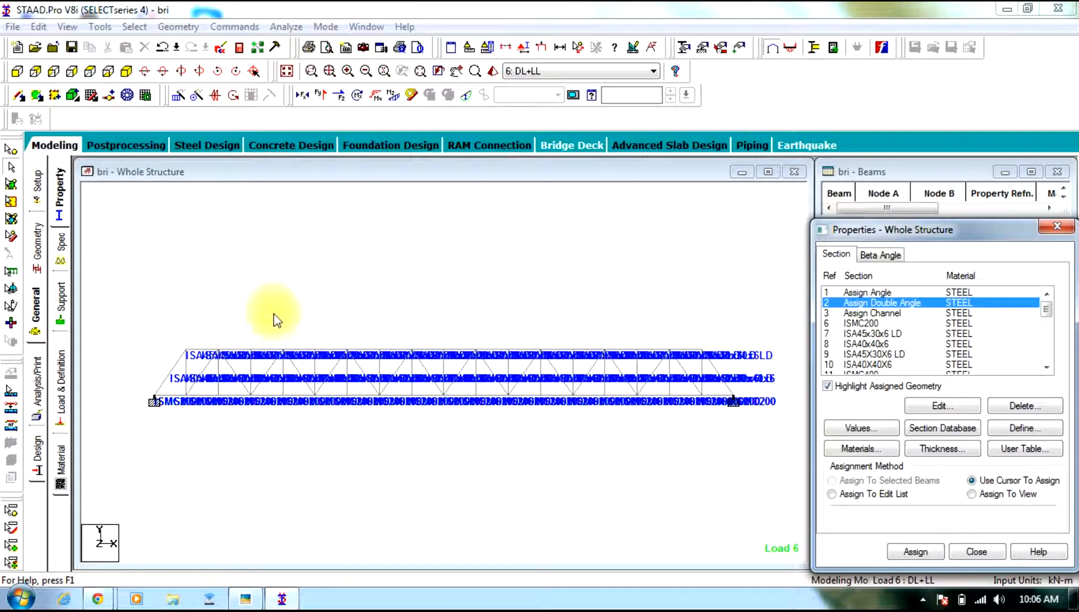
left_click(153, 238)
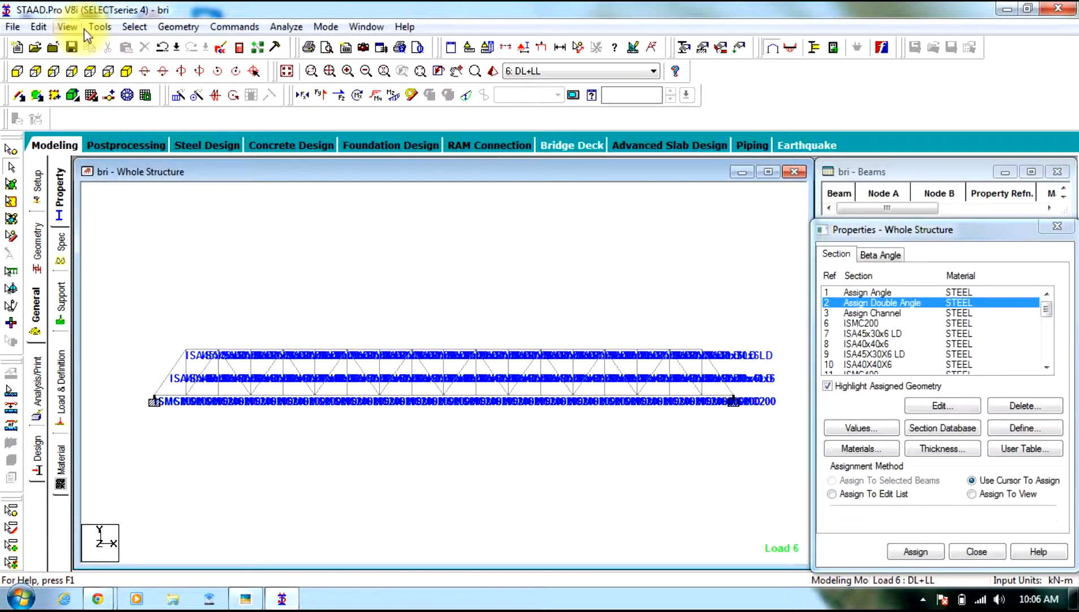
left_click(112, 29)
left_click(488, 204)
left_click(130, 29)
mouse_move(284, 520)
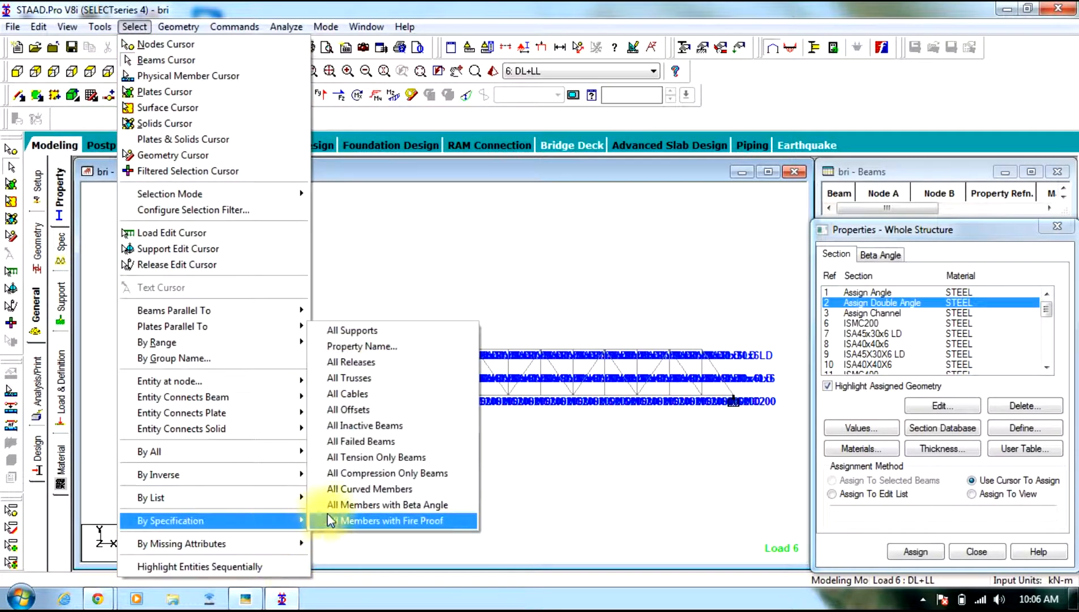
left_click(369, 441)
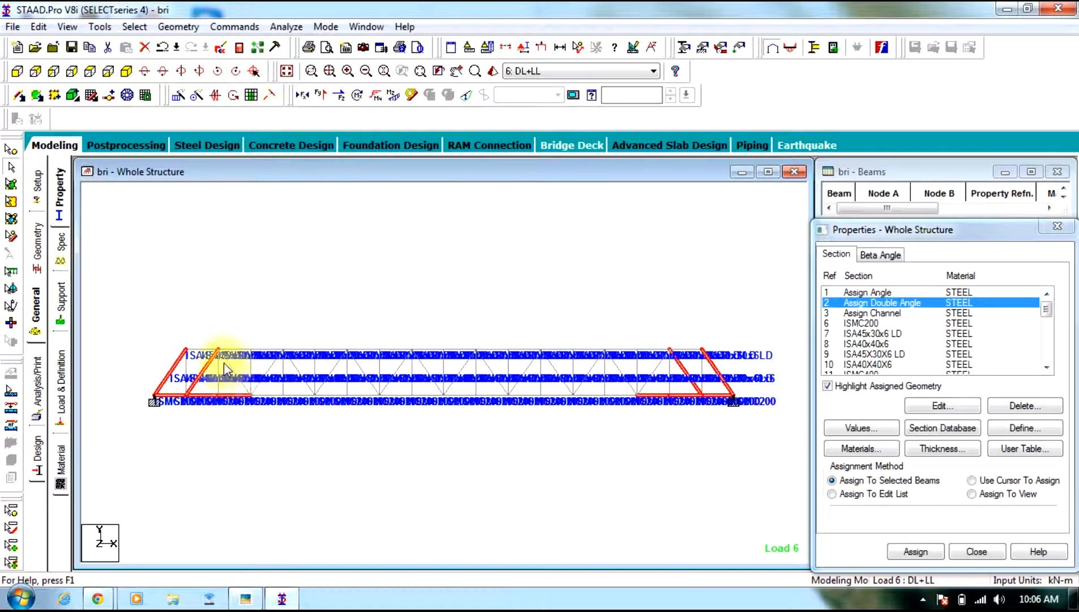
left_click(655, 531)
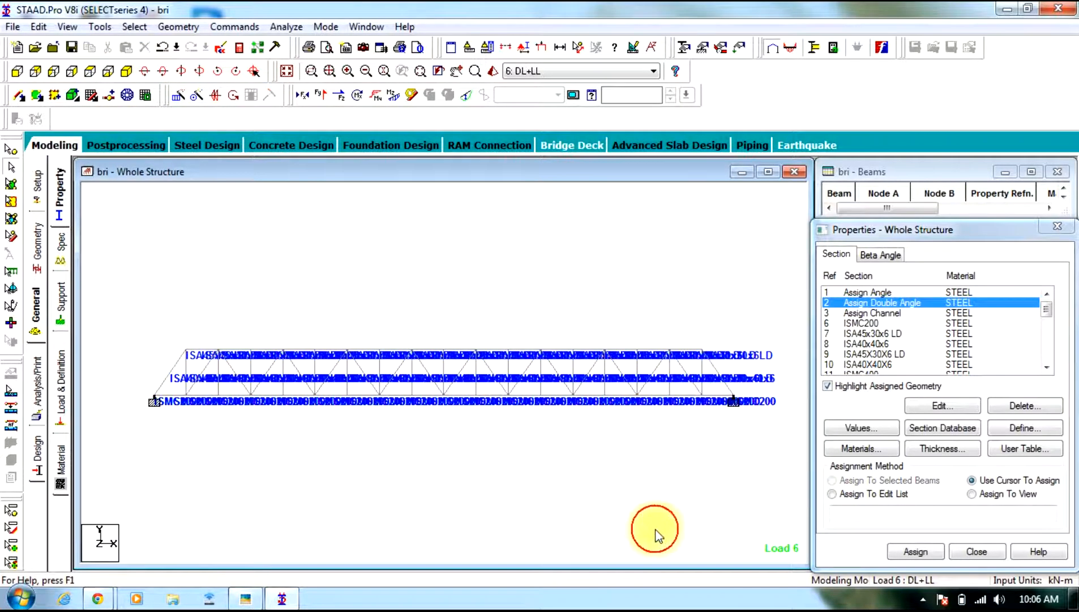
left_click(168, 377)
left_click(174, 395, "ctrl")
left_click(199, 396, "ctrl")
left_click(212, 379, "ctrl")
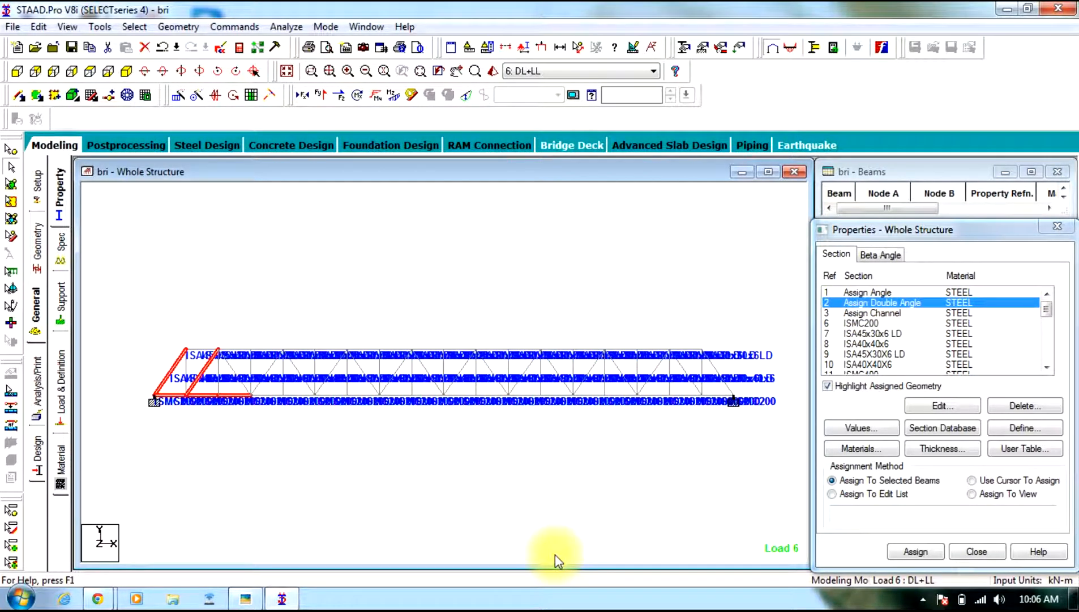
left_click(711, 361, "ctrl")
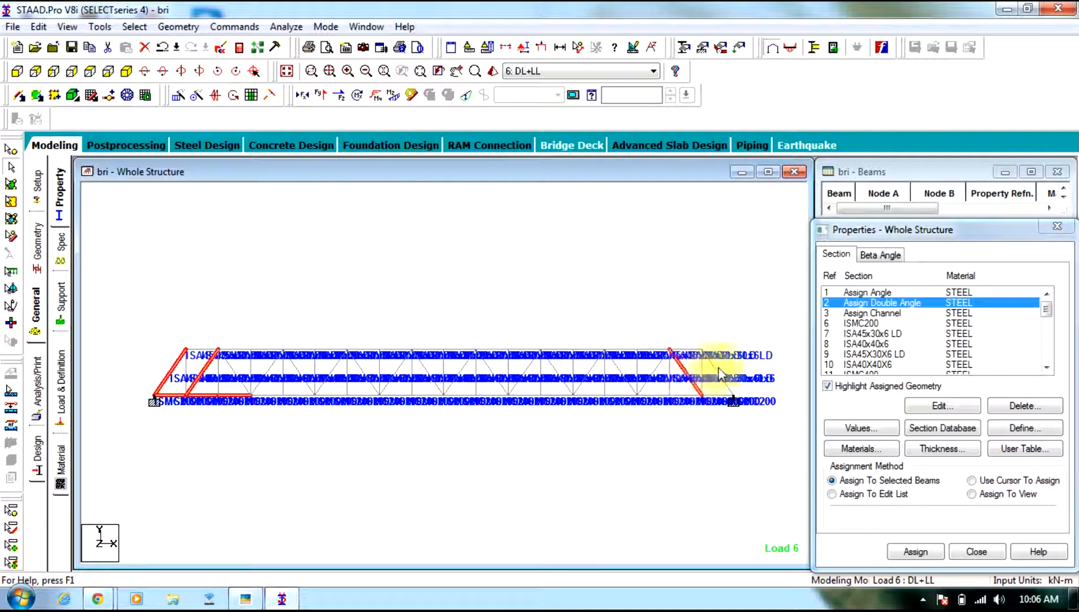
left_click(684, 393, "ctrl")
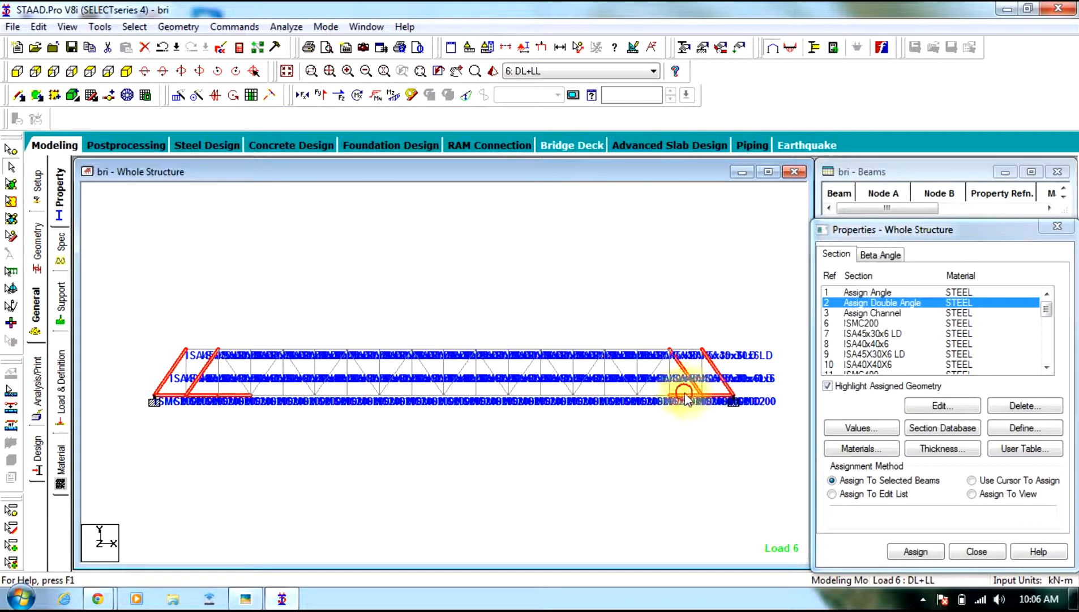
left_click(655, 401, "ctrl")
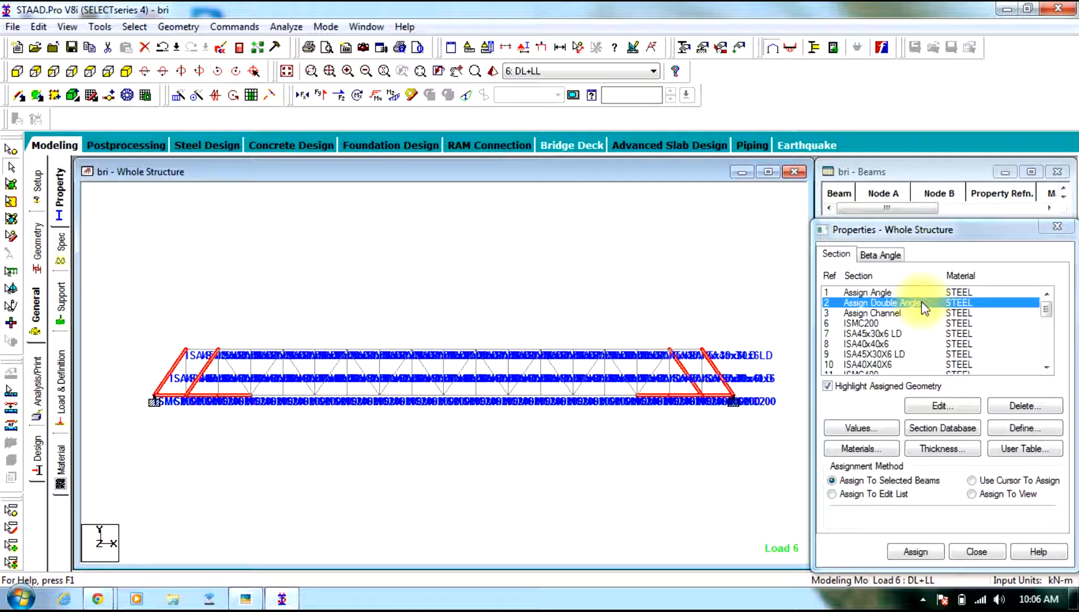
left_click(648, 390)
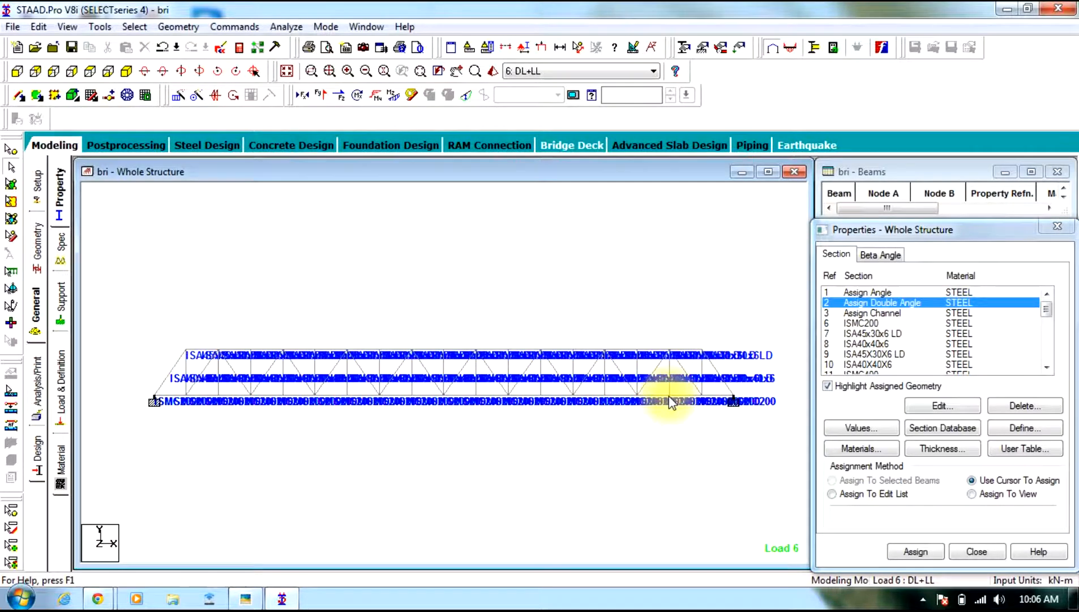
Assign the Assign Double Angle section to the two outermost diagonals at each end of the trusses, deleting the old result files.
left_click(690, 376)
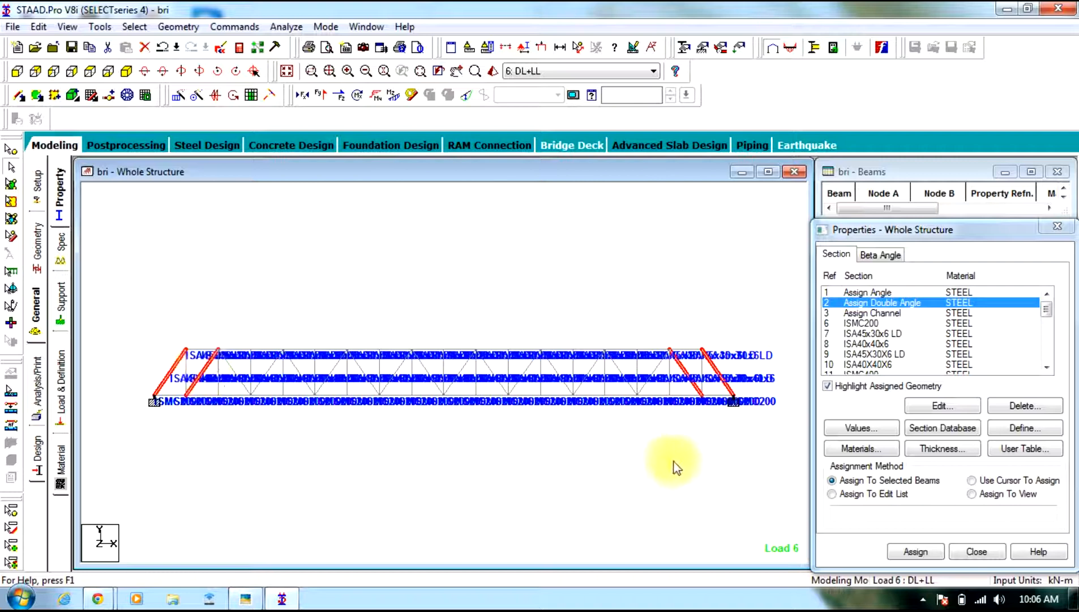
left_click(915, 551)
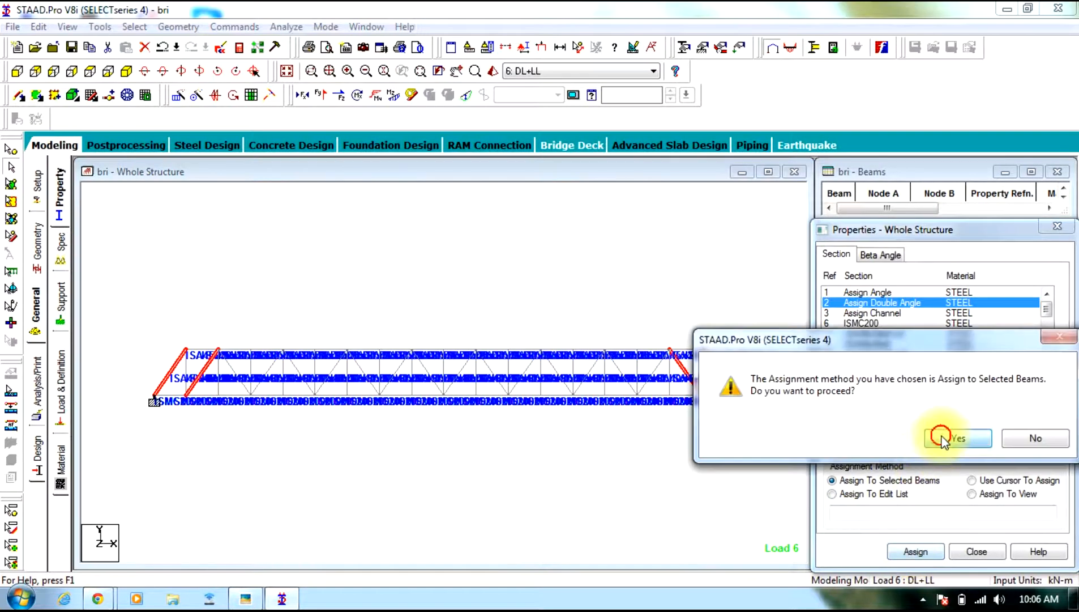
left_click(941, 438)
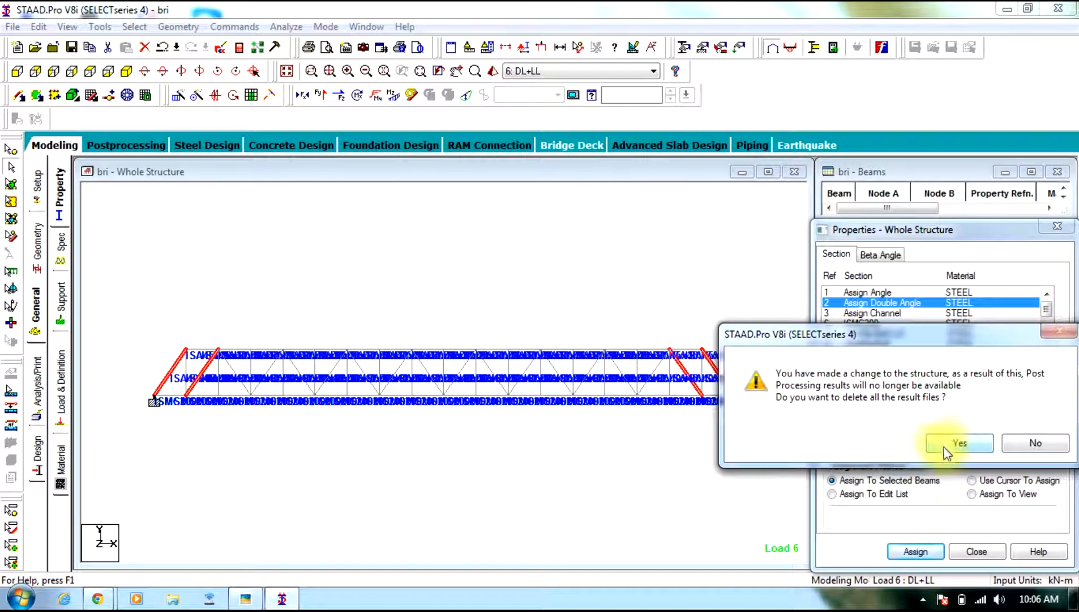
left_click(944, 446)
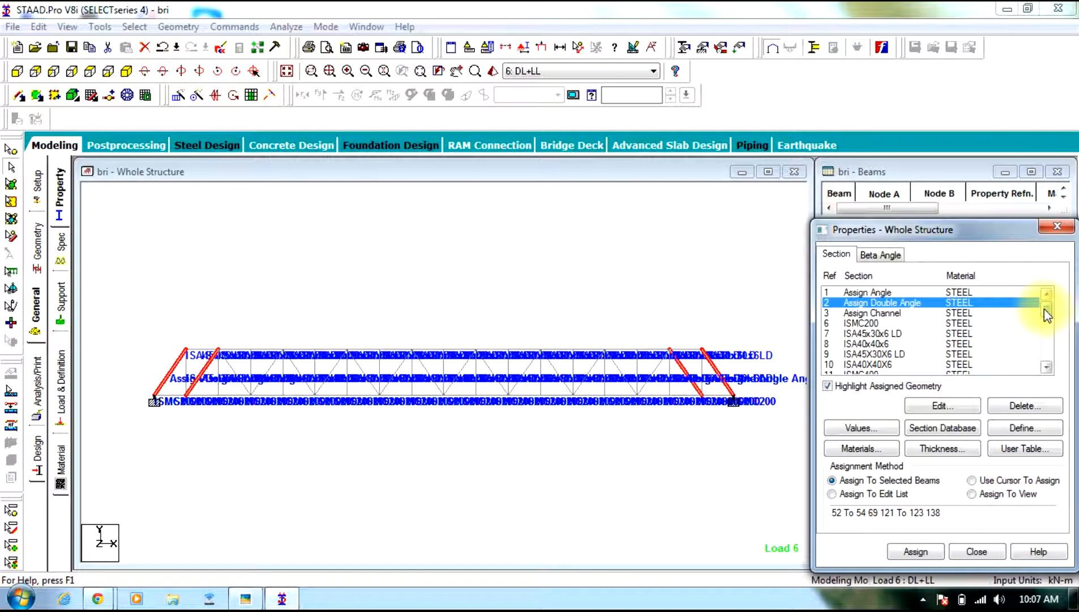
left_click(173, 441)
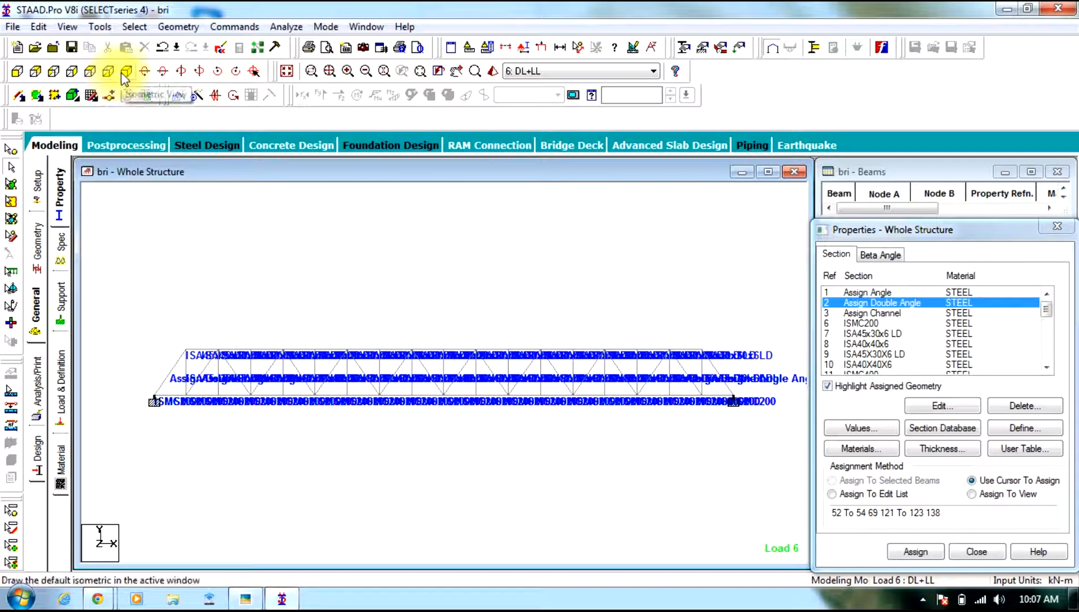
left_click(86, 73)
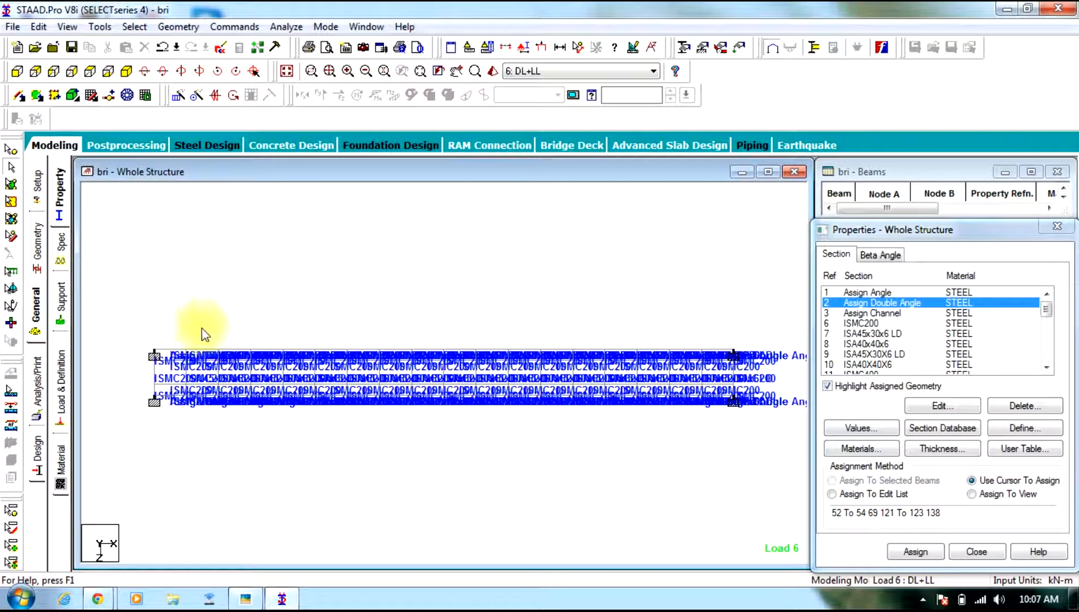
left_click_drag(149, 342, 149, 342)
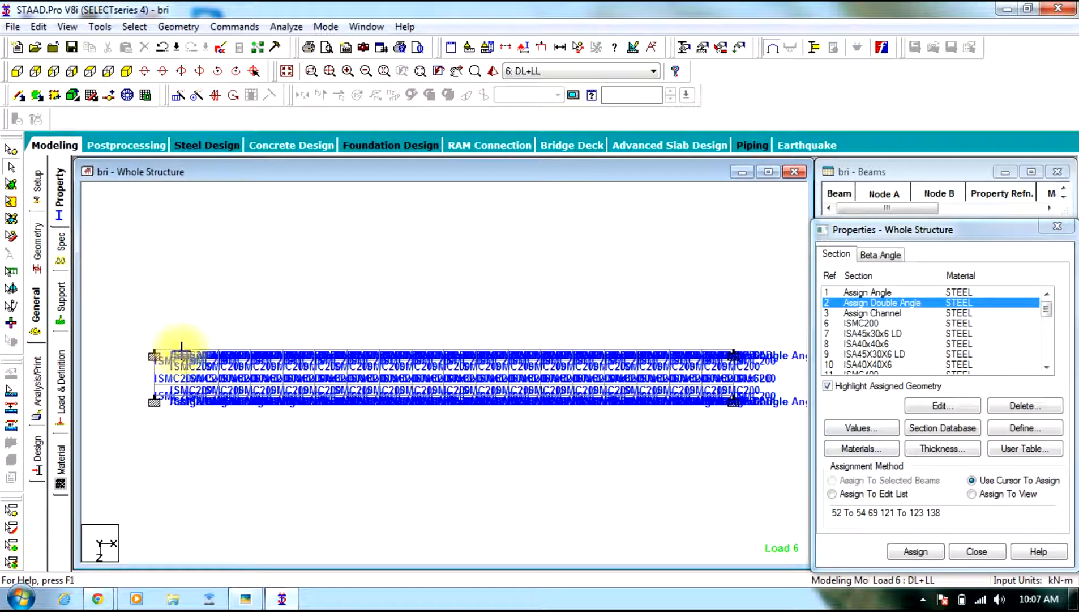
left_click_drag(241, 346, 242, 350)
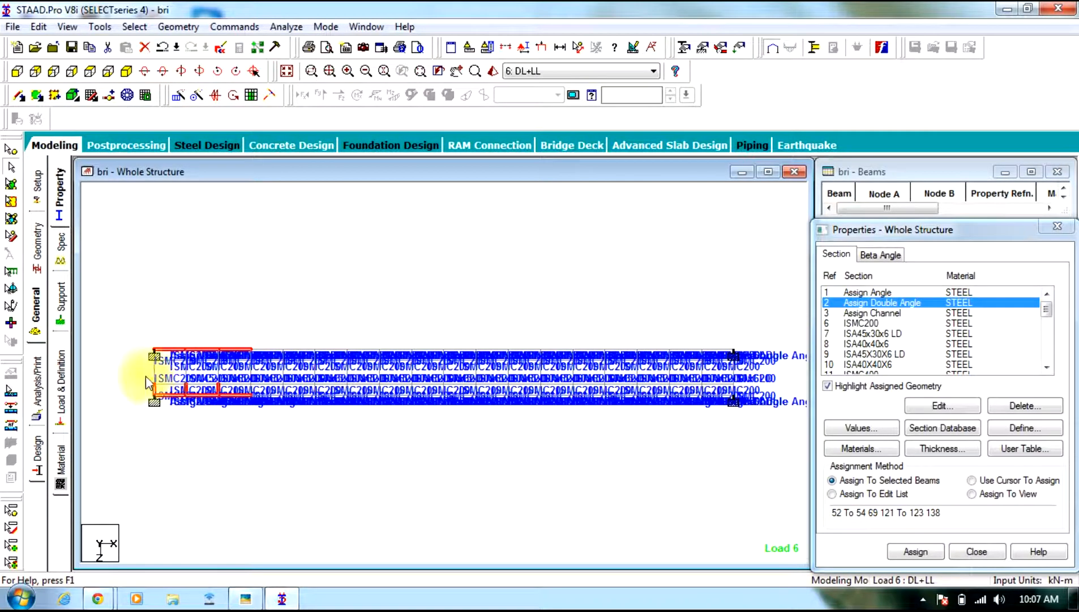
left_click(140, 458)
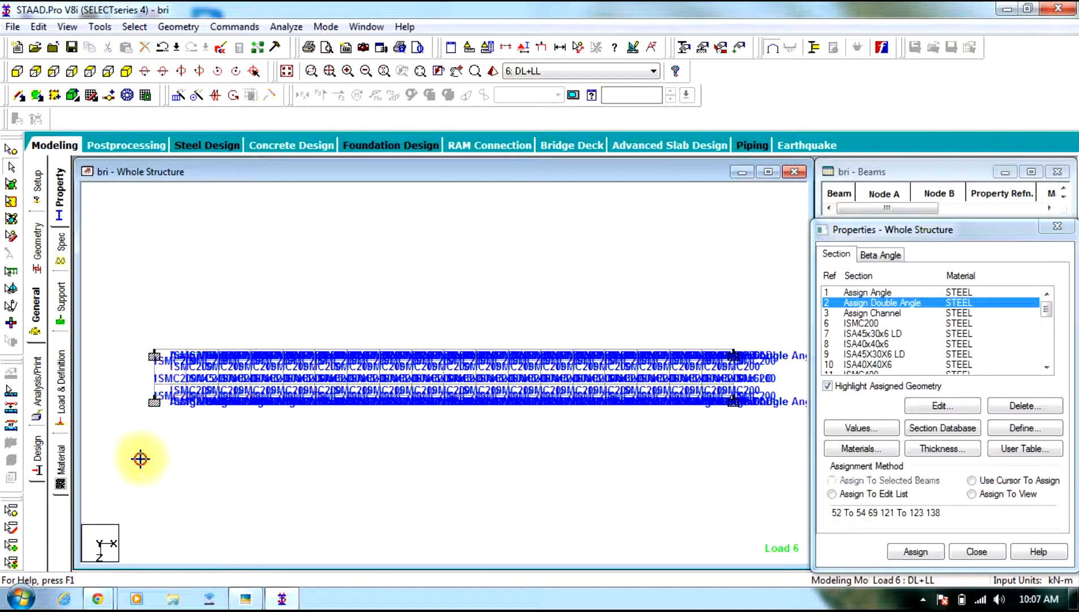
left_click_drag(146, 341, 269, 366)
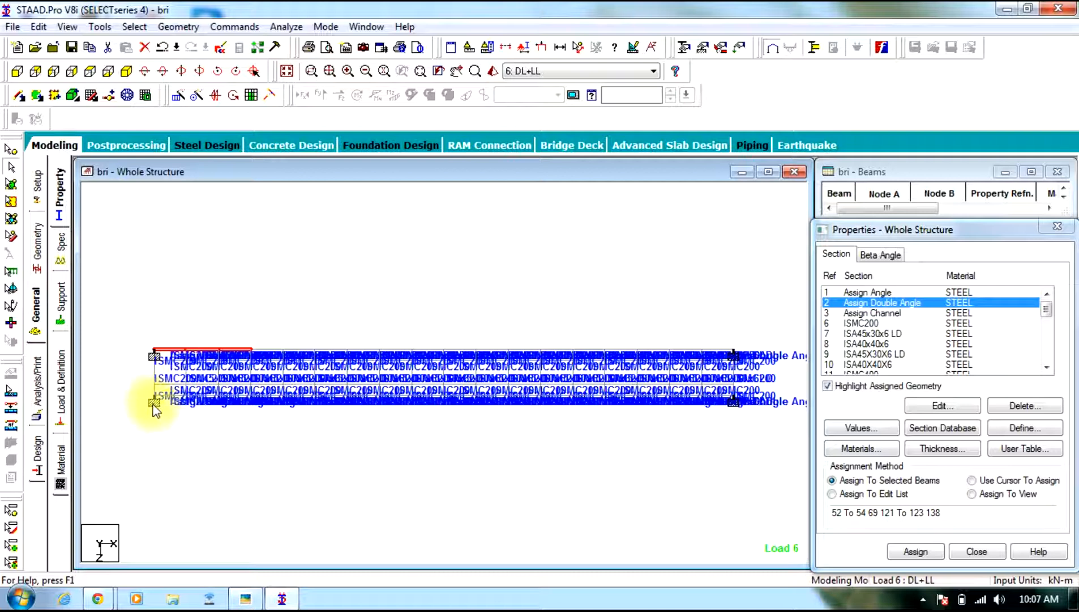
left_click(265, 476)
Define a new Assign Profile property with the Beam specification in STEEL and add it to the section list.
left_click(1022, 428)
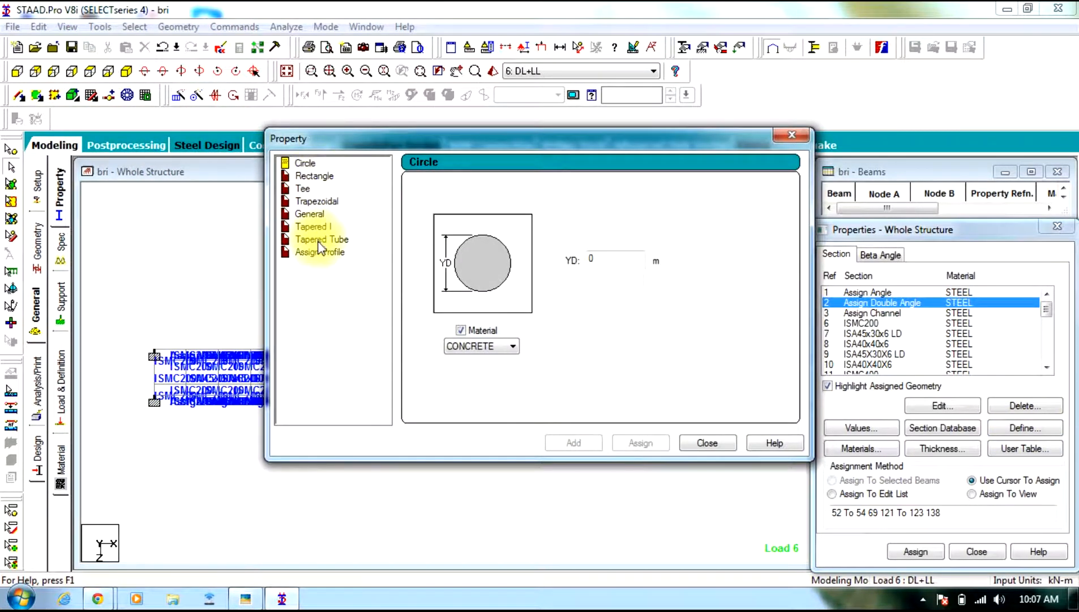
left_click(320, 251)
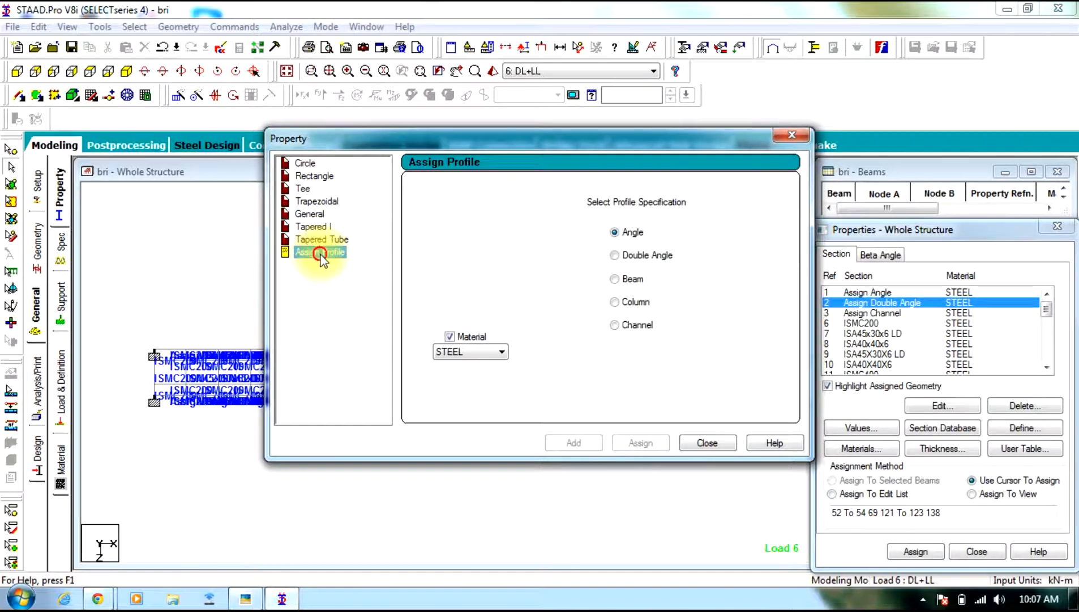
left_click(615, 278)
left_click(580, 443)
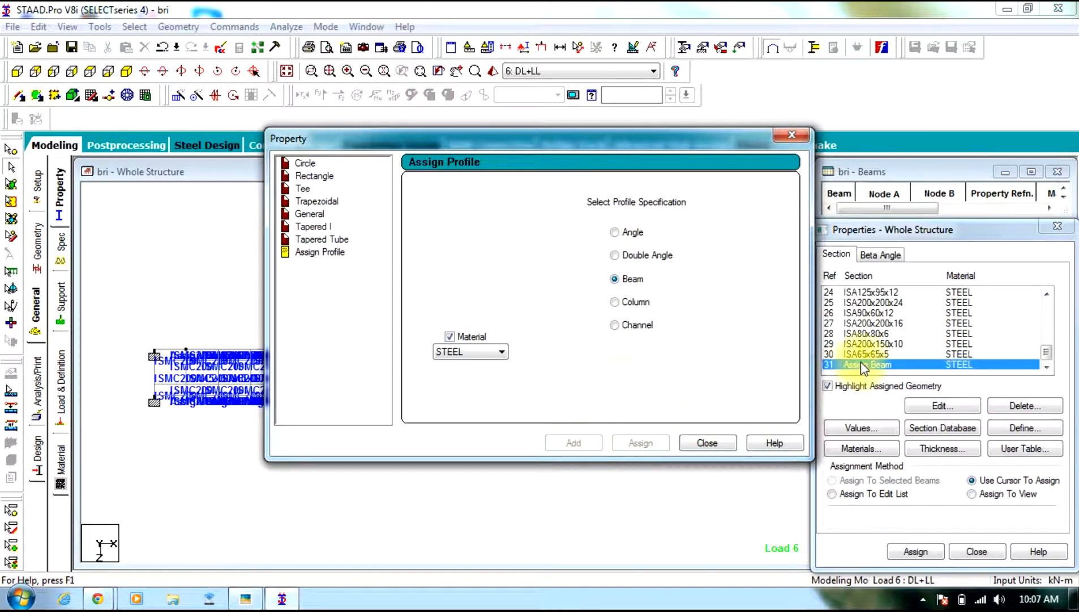
left_click(706, 444)
Assign the Assign Beam section to all truss members in the outermost three panels at both ends of both trusses.
left_click_drag(141, 332, 247, 352)
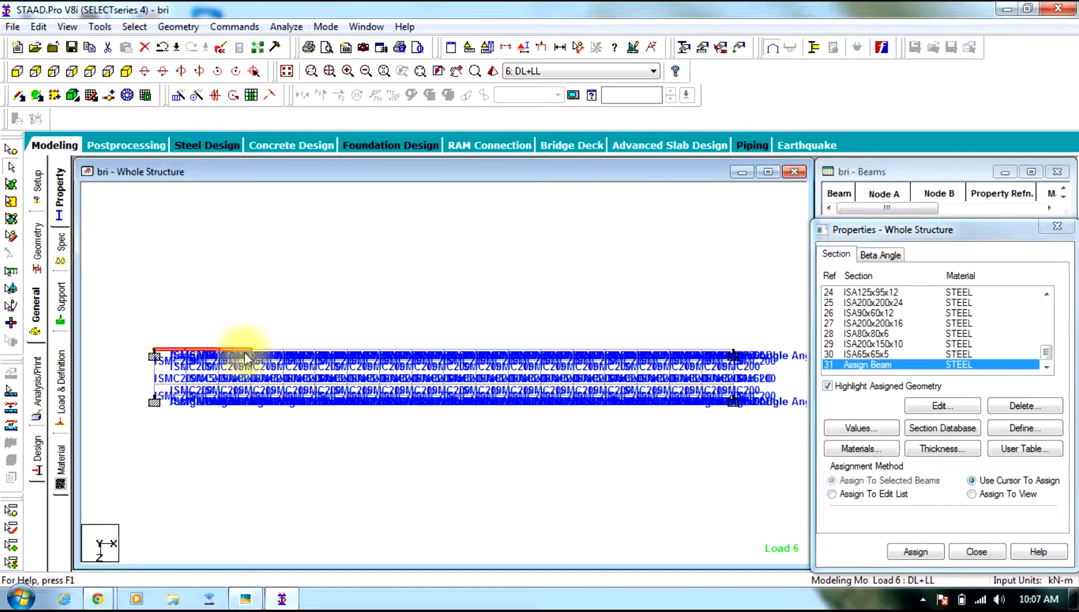
left_click_drag(147, 388, 180, 407, "ctrl")
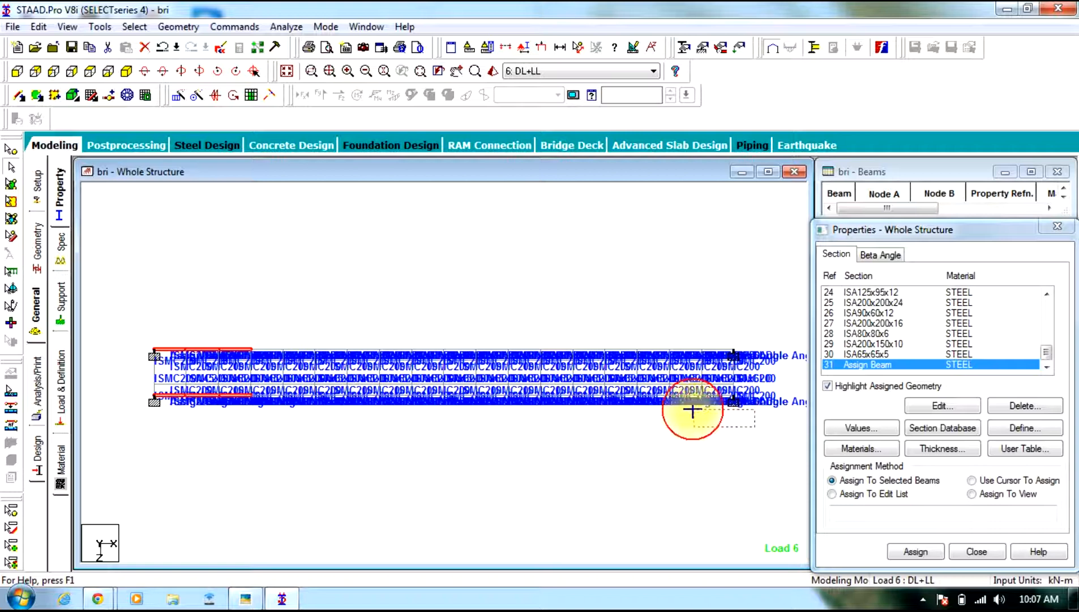
left_click_drag(662, 391, 644, 393, "ctrl")
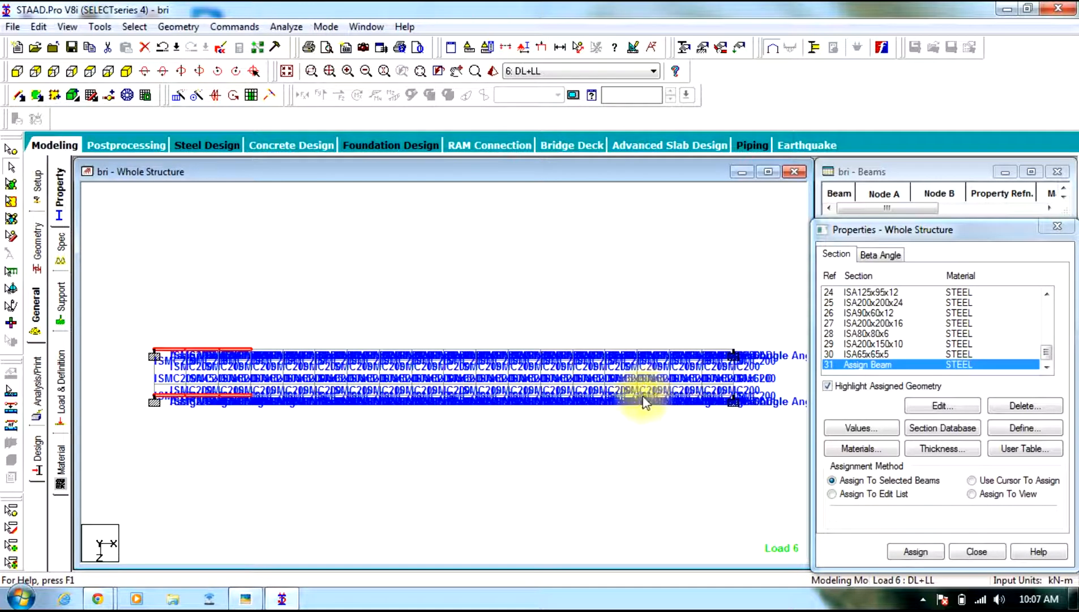
left_click_drag(745, 442, 644, 391)
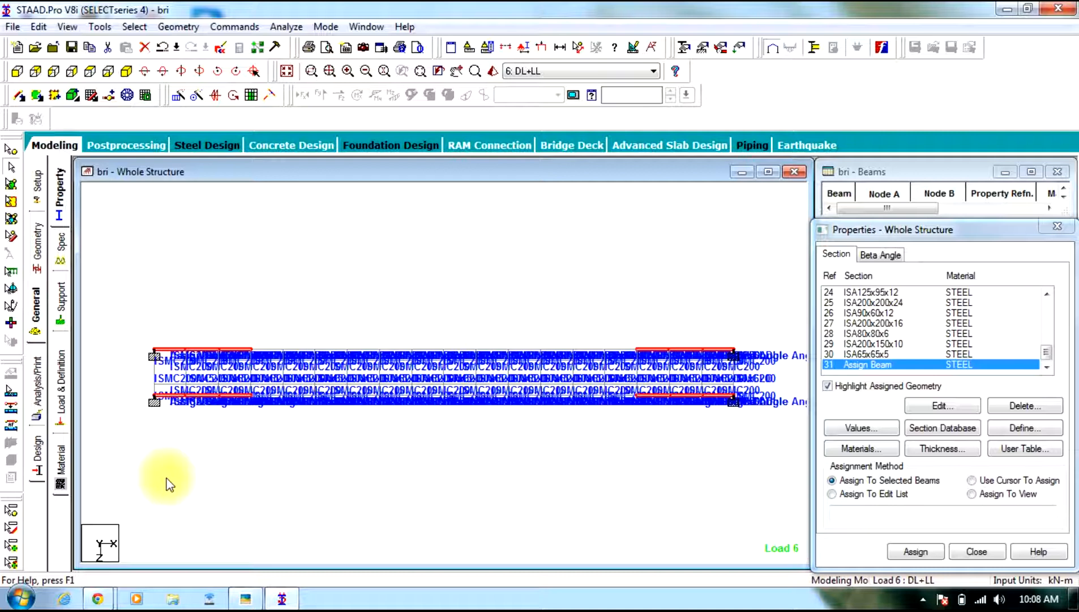
left_click(917, 551)
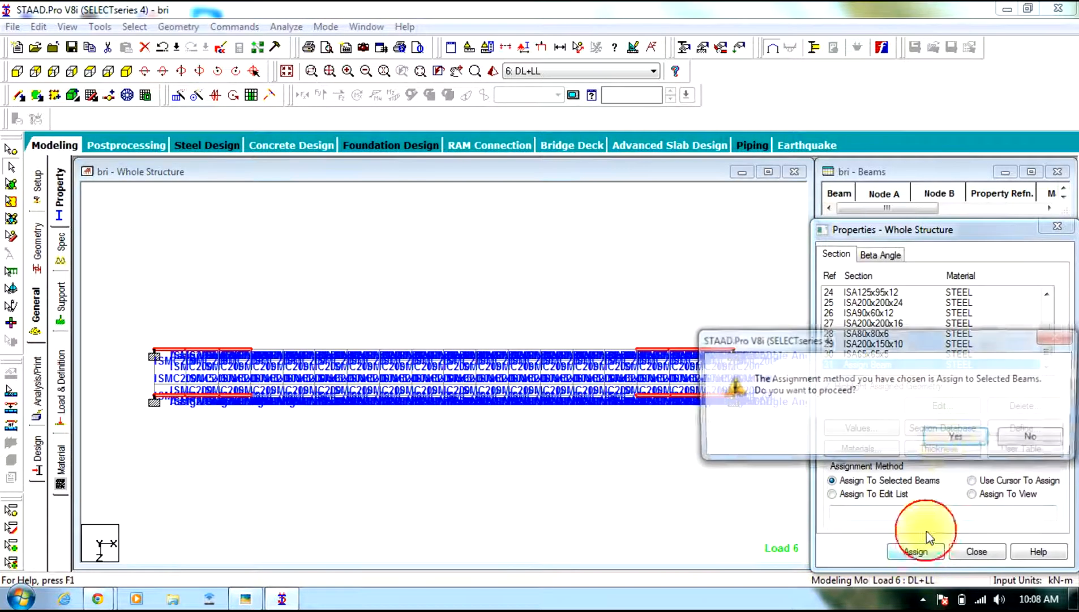
left_click(953, 437)
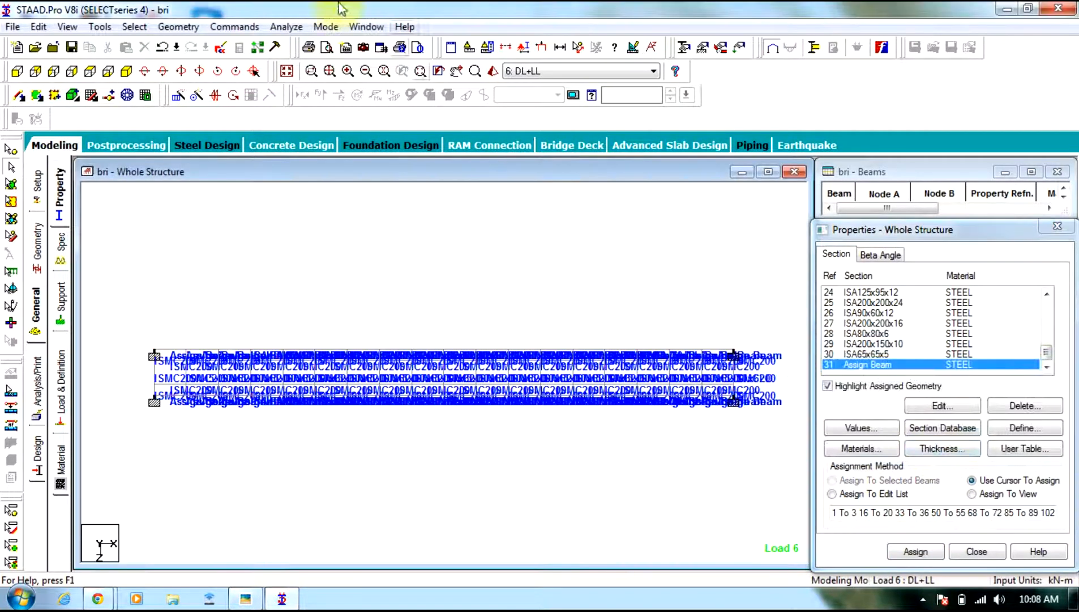
Save the bridge with its new beam sections and rerun the analysis and steel design, staying in modeling mode at the end.
left_click(286, 27)
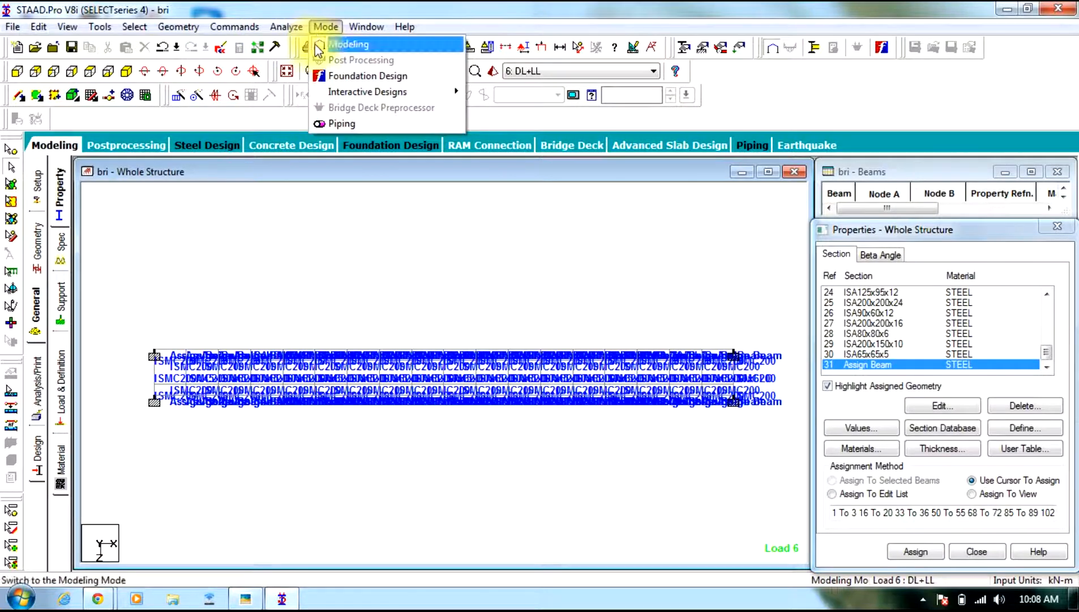
left_click(286, 27)
left_click(286, 26)
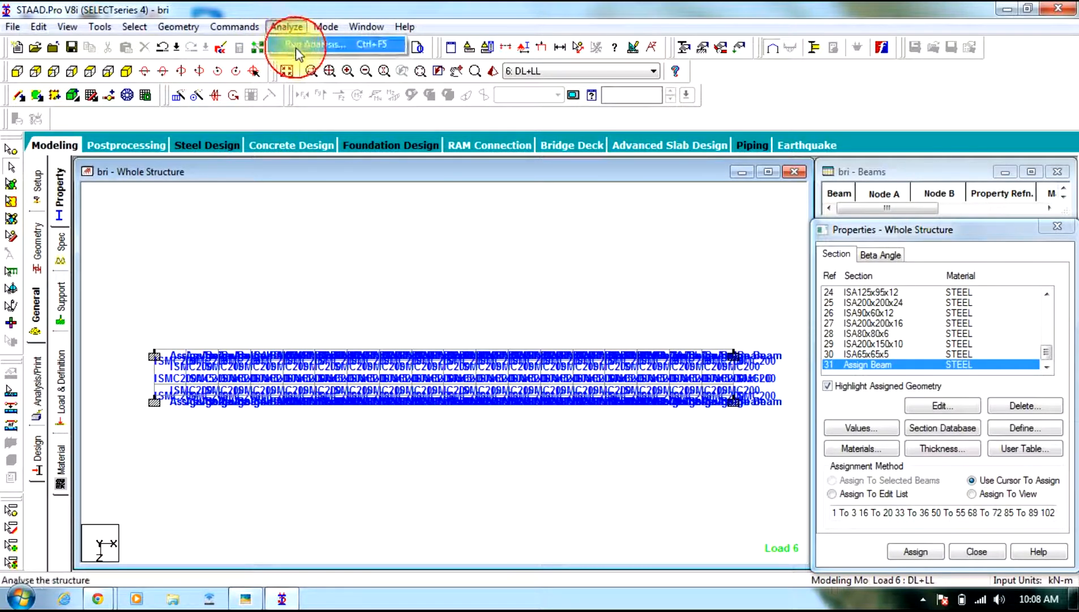
left_click(293, 41)
left_click(452, 322)
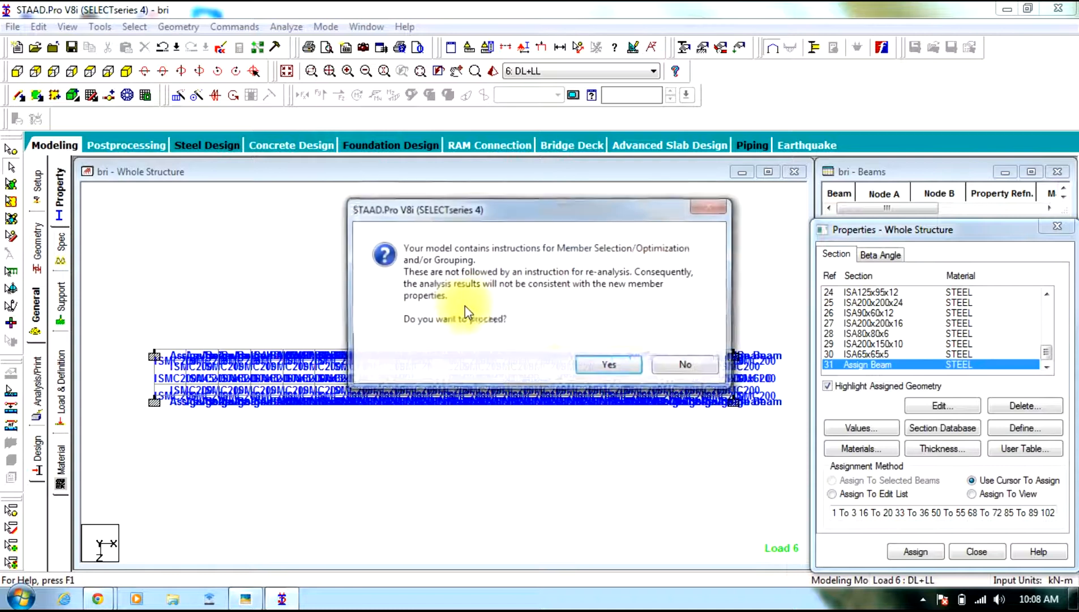
left_click(608, 360)
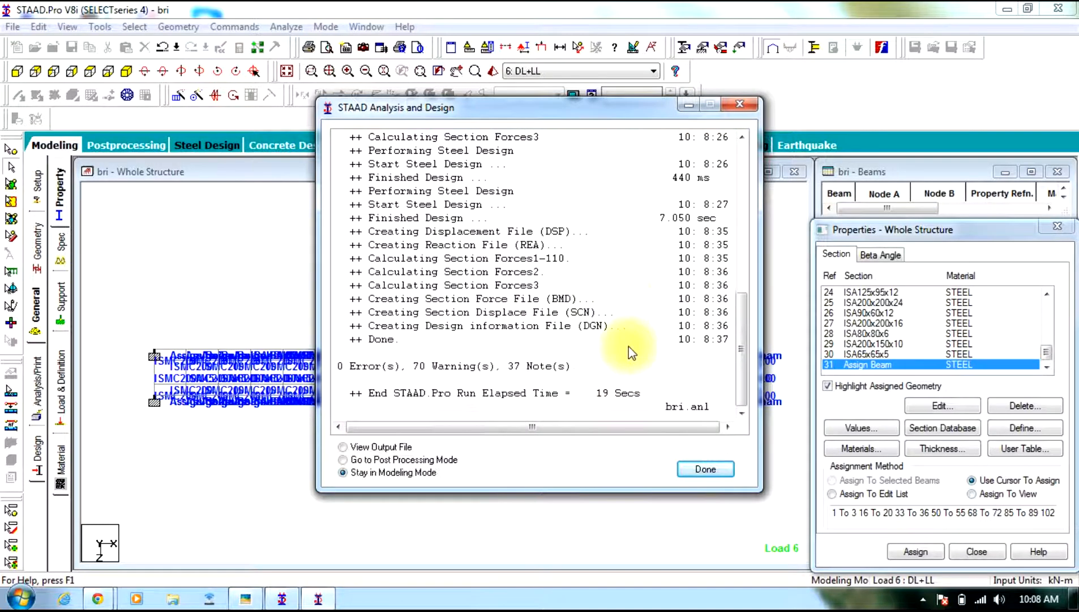
left_click(703, 473)
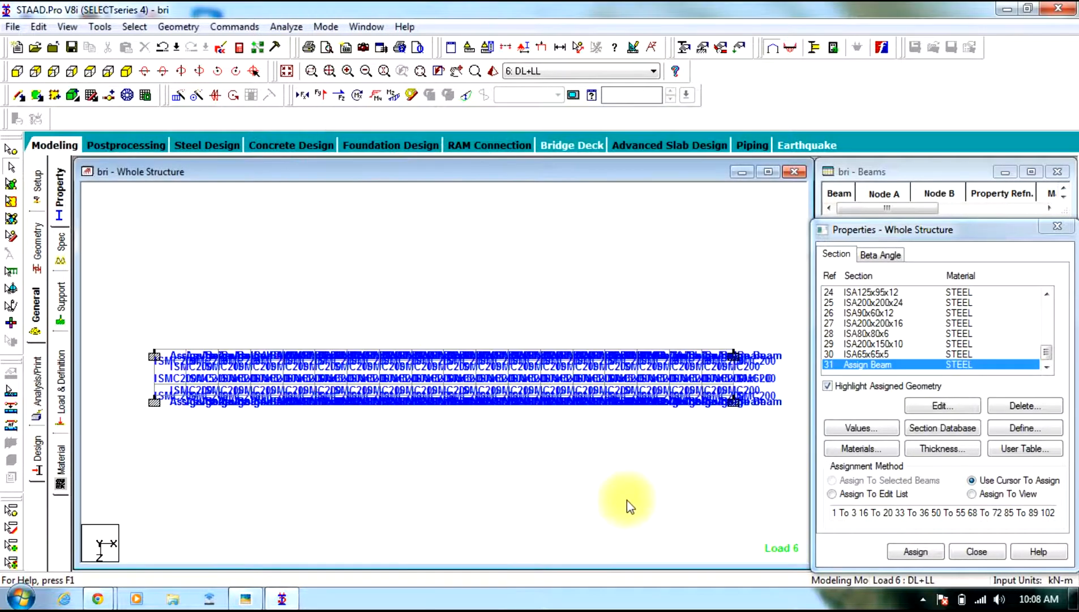
Show the bridge in isometric view and check for failed beams by selecting all of them by specification.
left_click(126, 71)
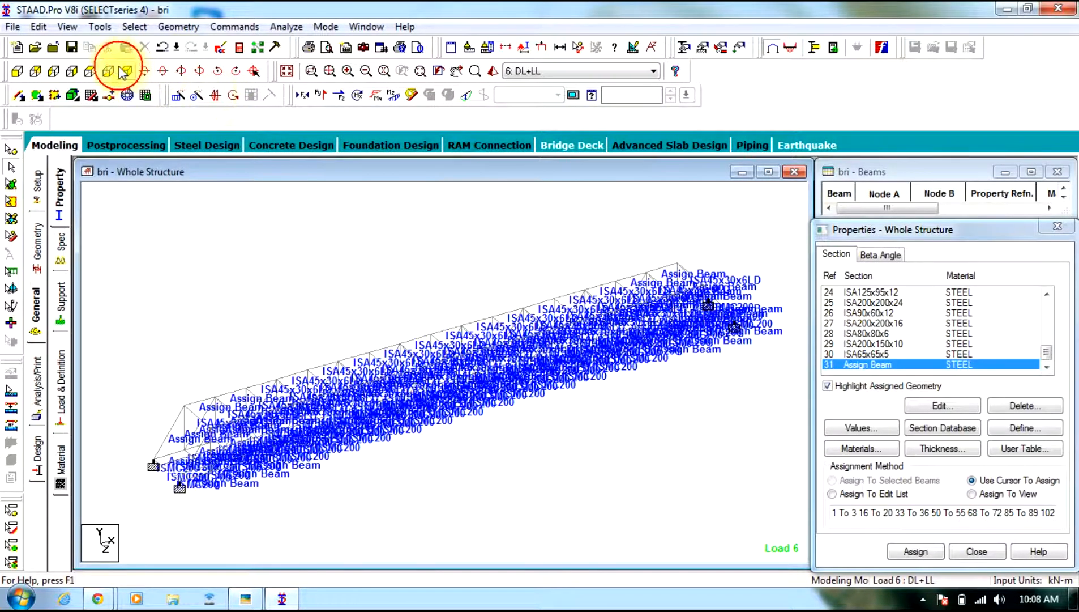
left_click(131, 28)
mouse_move(277, 520)
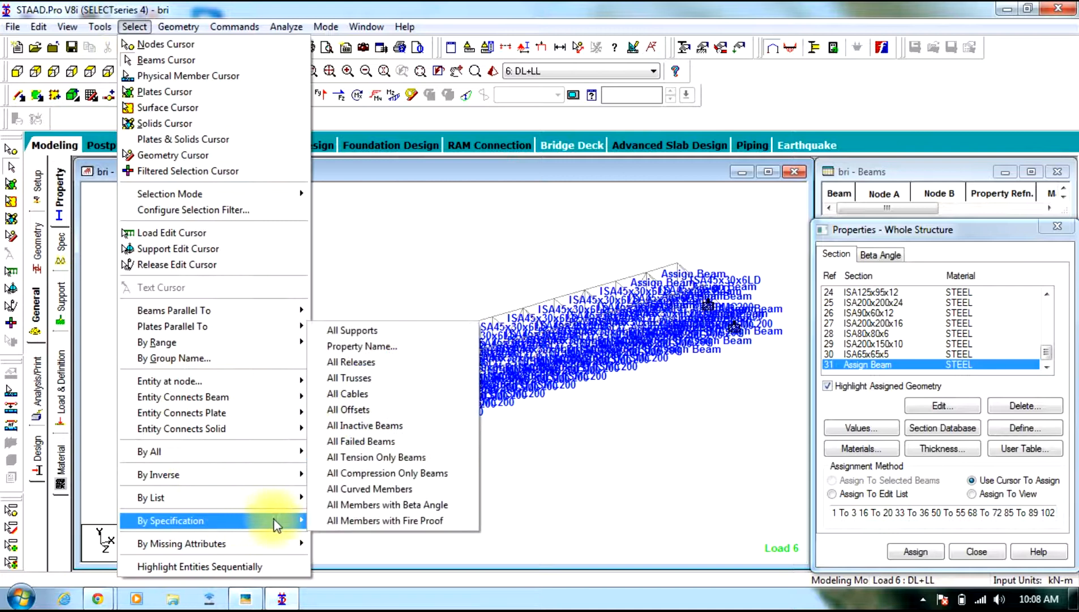
left_click(371, 441)
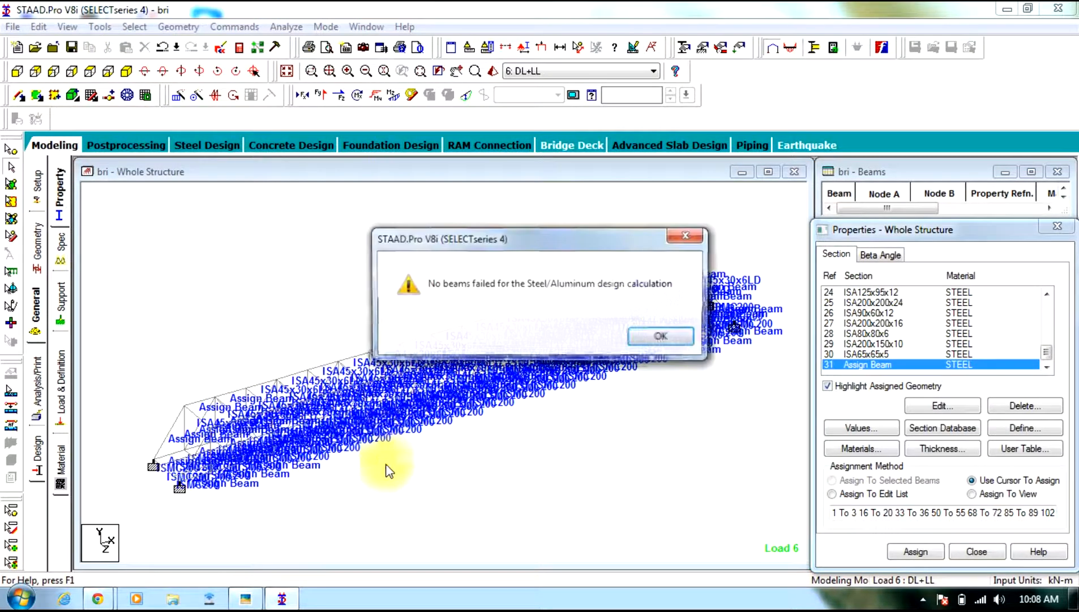
left_click(667, 338)
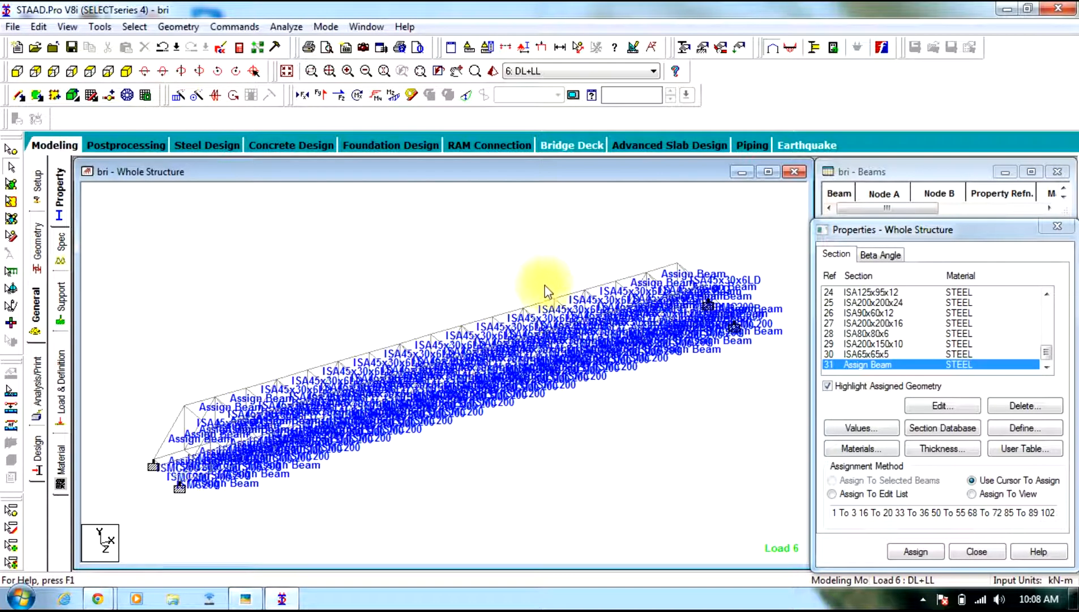
Load the postprocessing results for all load cases, and return to modeling to review the end of the section property list.
left_click(132, 147)
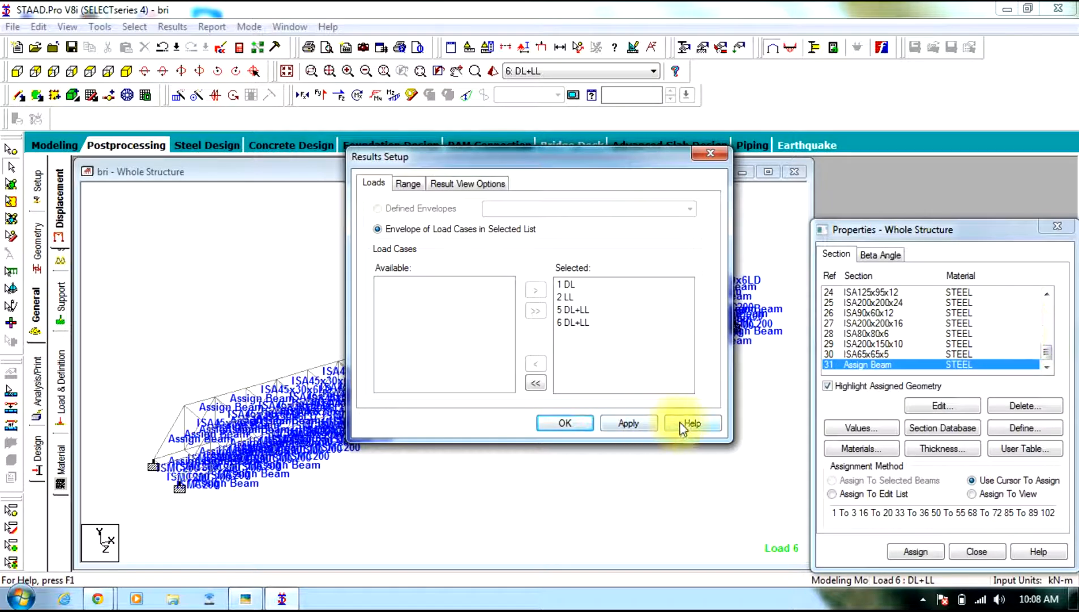
left_click(555, 424)
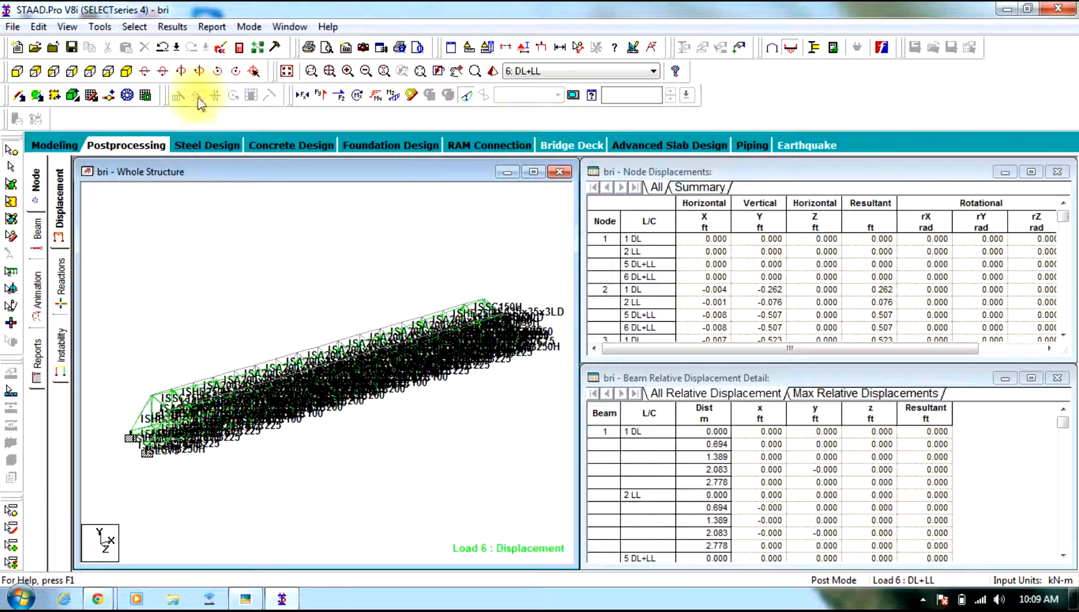
left_click(56, 145)
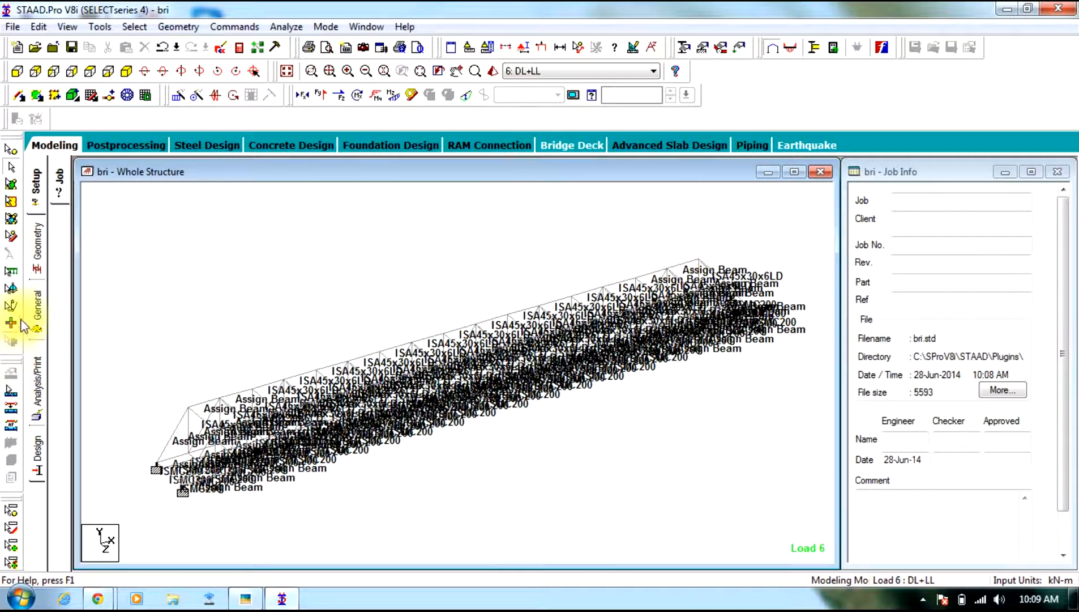
left_click(36, 315)
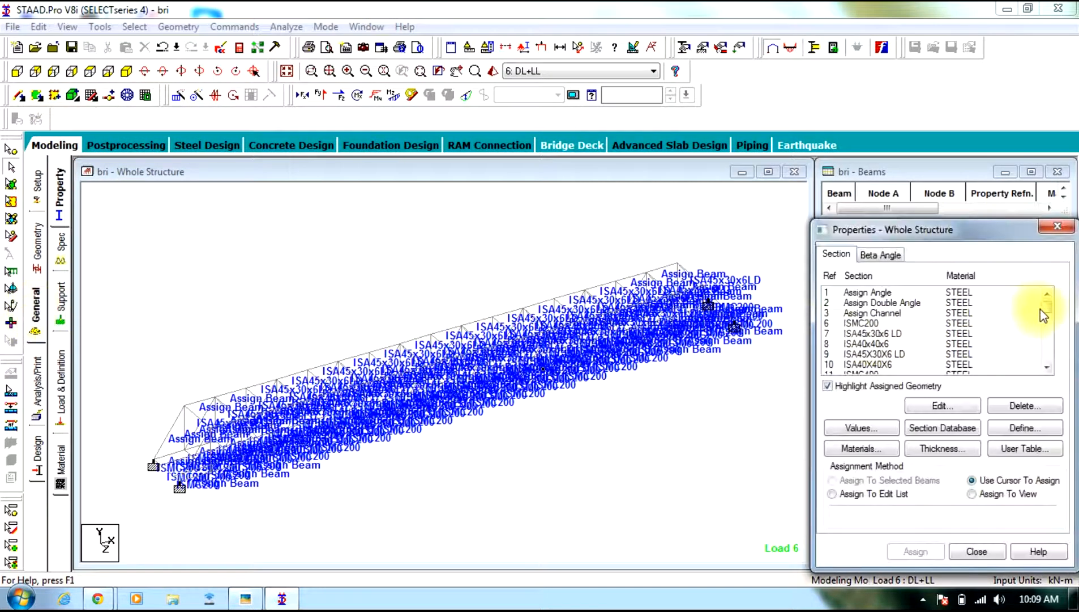
left_click_drag(1045, 306, 1051, 354)
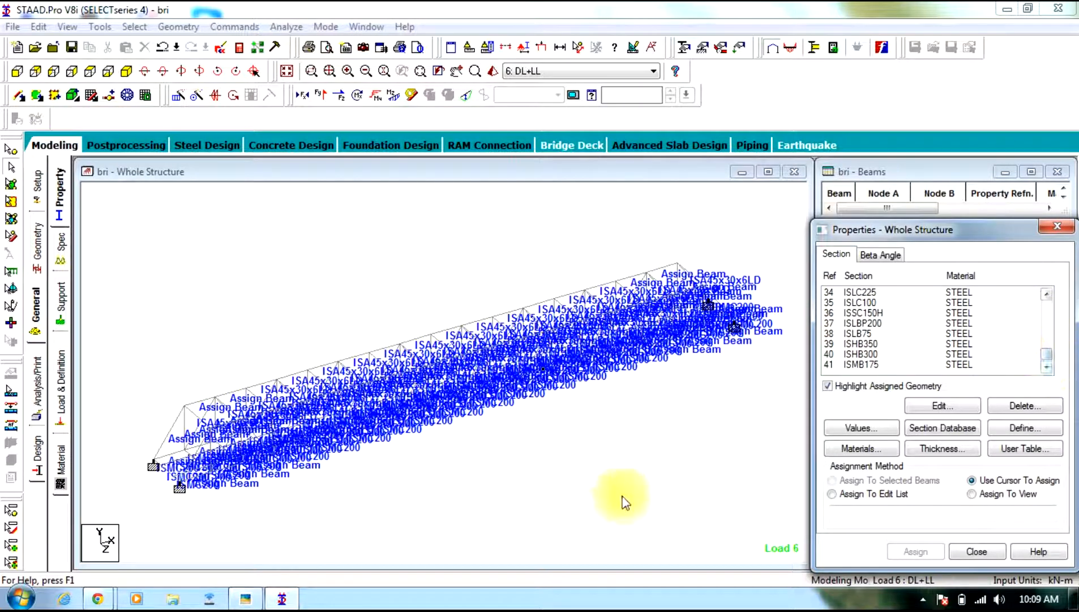
Review the node results in postprocessing: the enlarged displacement diagram, the support reactions and the unstable joints.
left_click(121, 148)
left_click(534, 171)
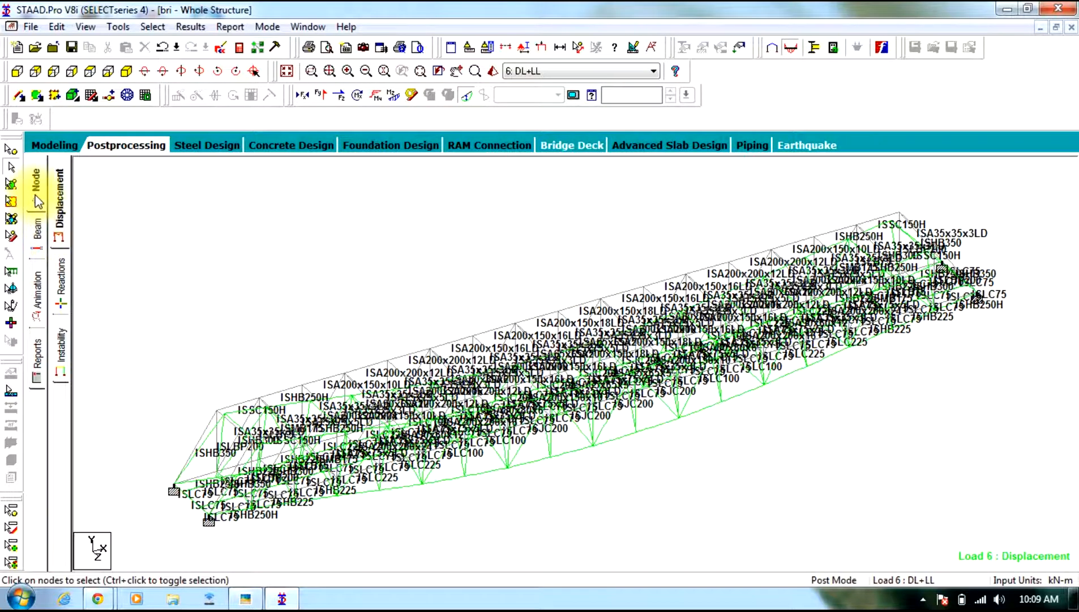
left_click(59, 280)
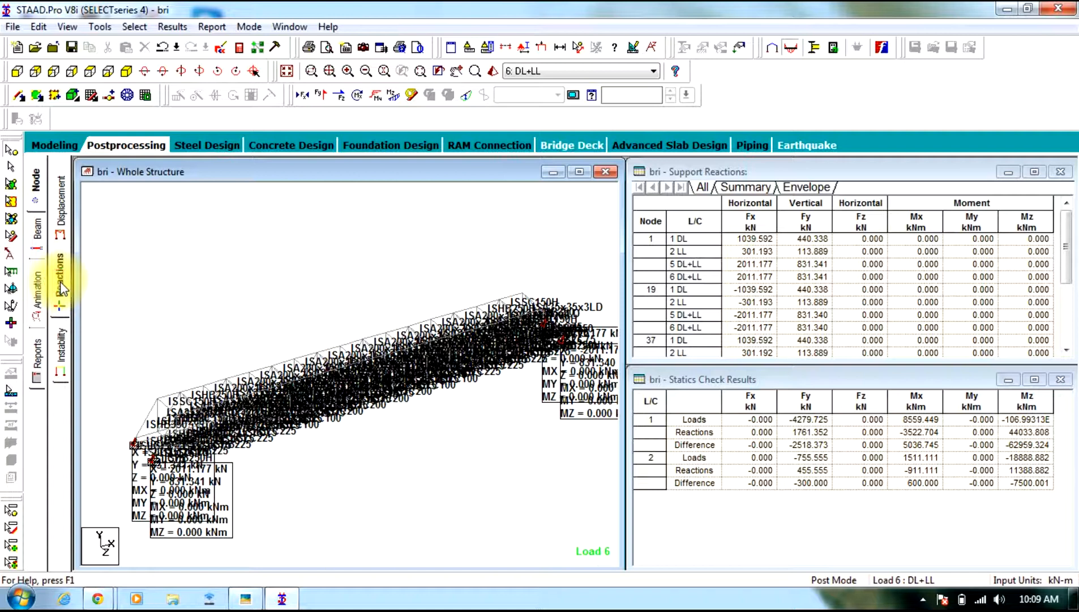
left_click(61, 350)
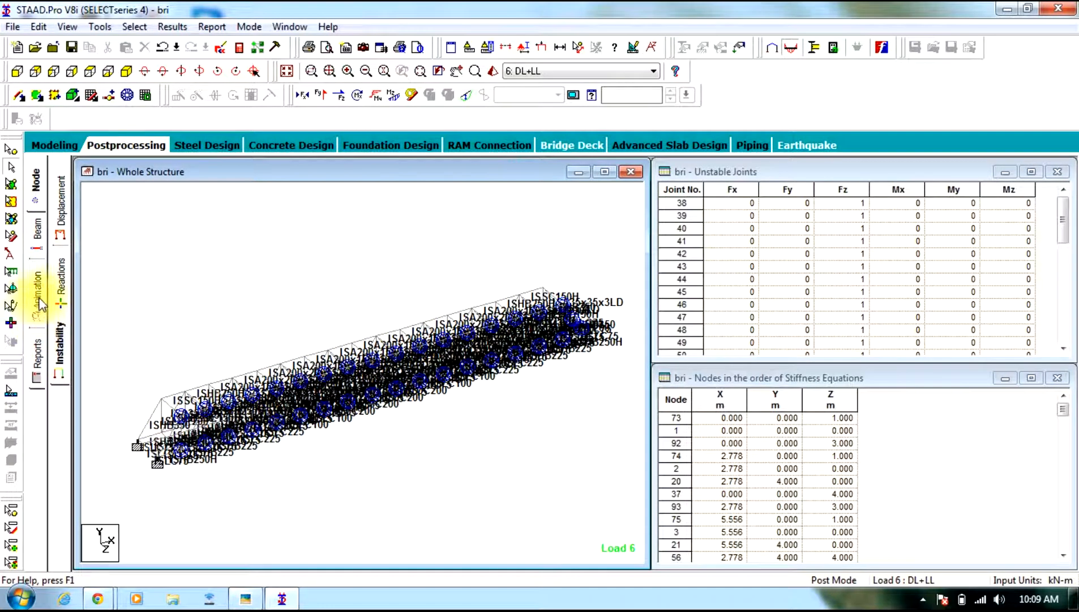
Examine the beam forces and combined stresses, checking the stress values of an end diagonal and a mid-span truss member.
left_click(36, 229)
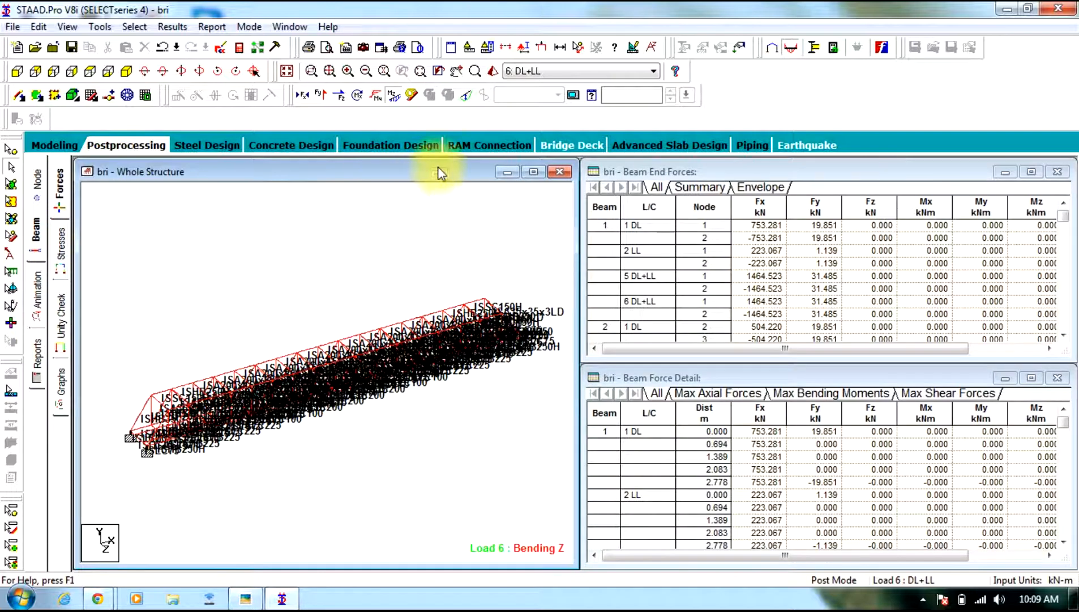
left_click(533, 172)
left_click(66, 249)
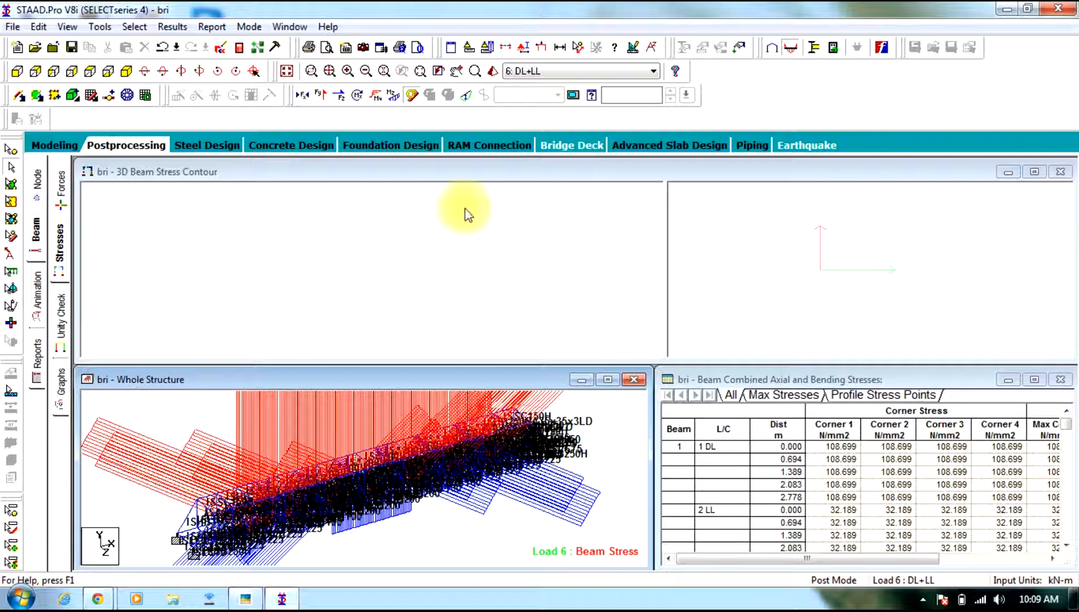
left_click(190, 520)
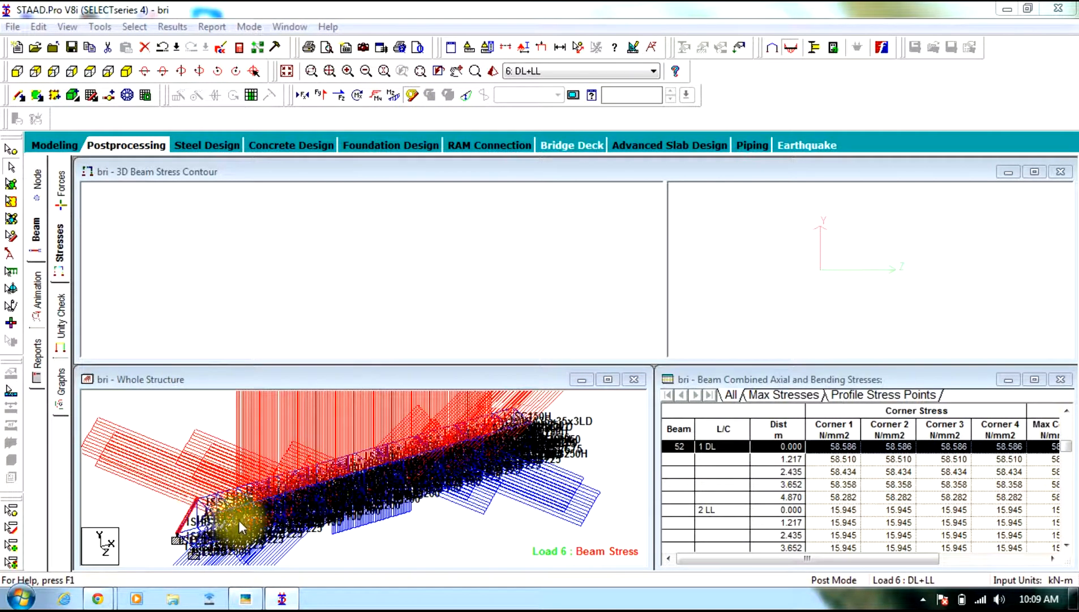
left_click(359, 474)
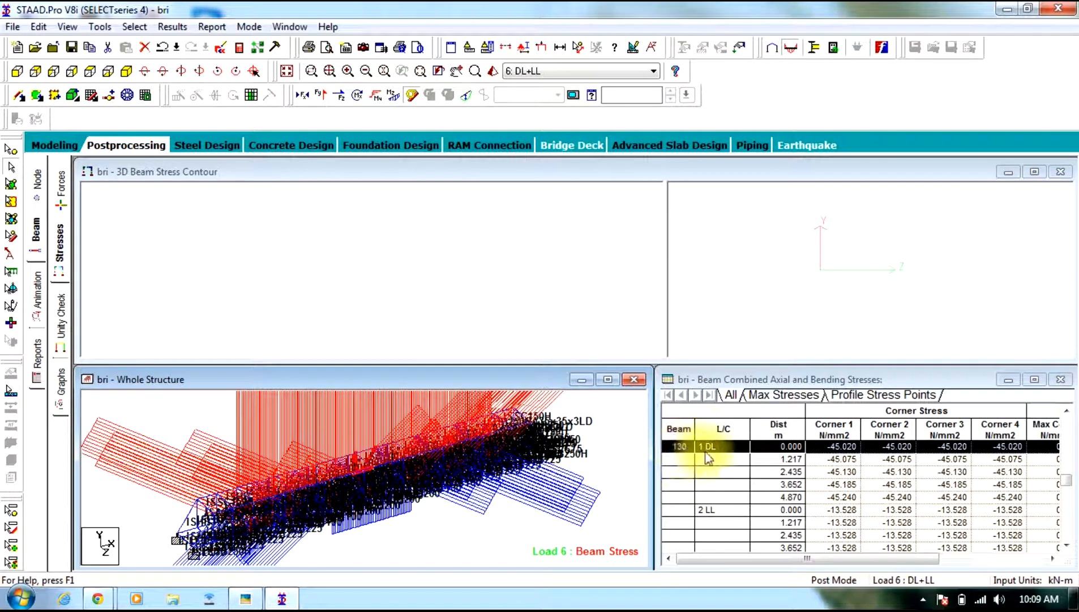
scroll(839, 485, "down", 1)
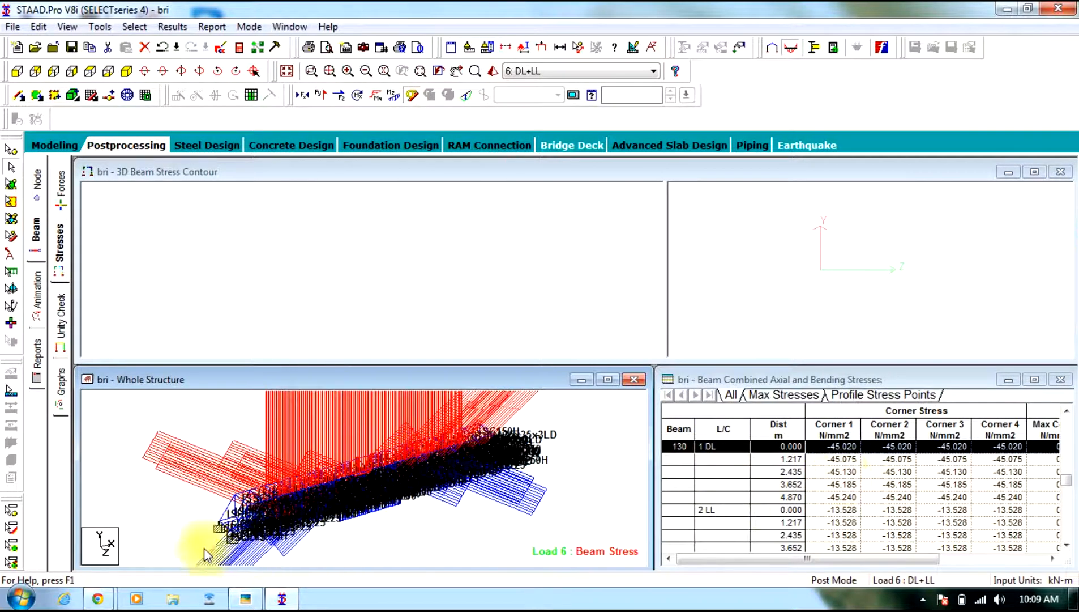
Inspect the unity check design results across all columns, including the list of failed members.
left_click(57, 315)
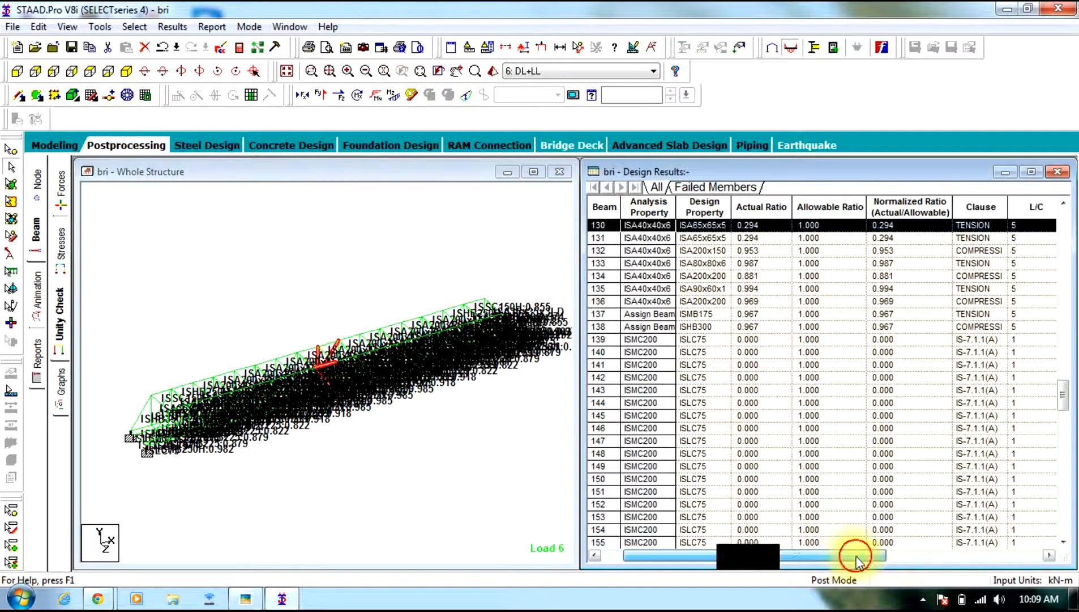
left_click_drag(853, 554, 942, 553)
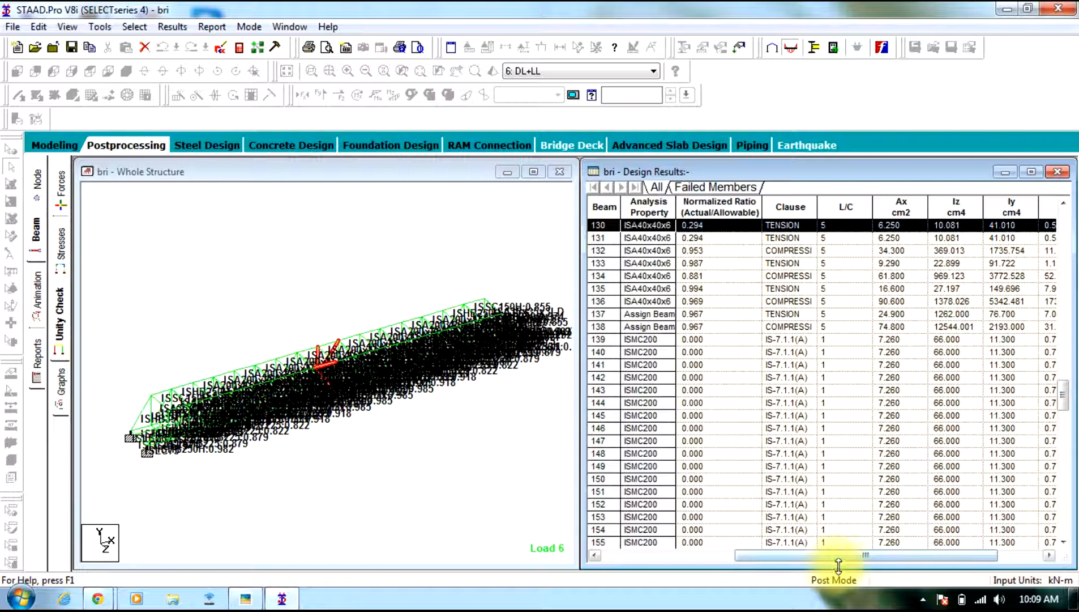
left_click_drag(845, 556, 933, 558)
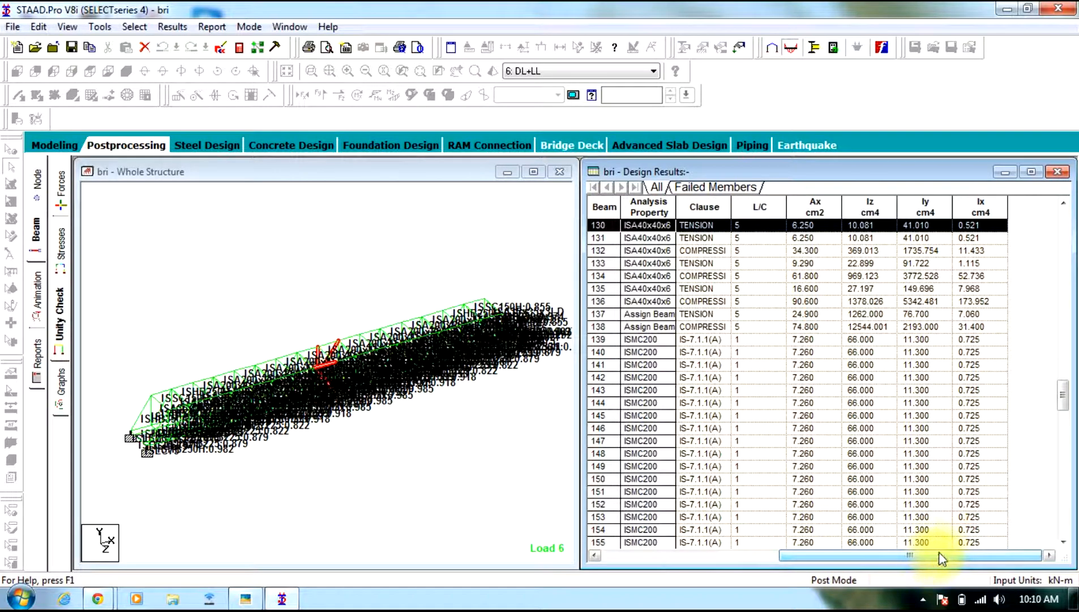
left_click(699, 190)
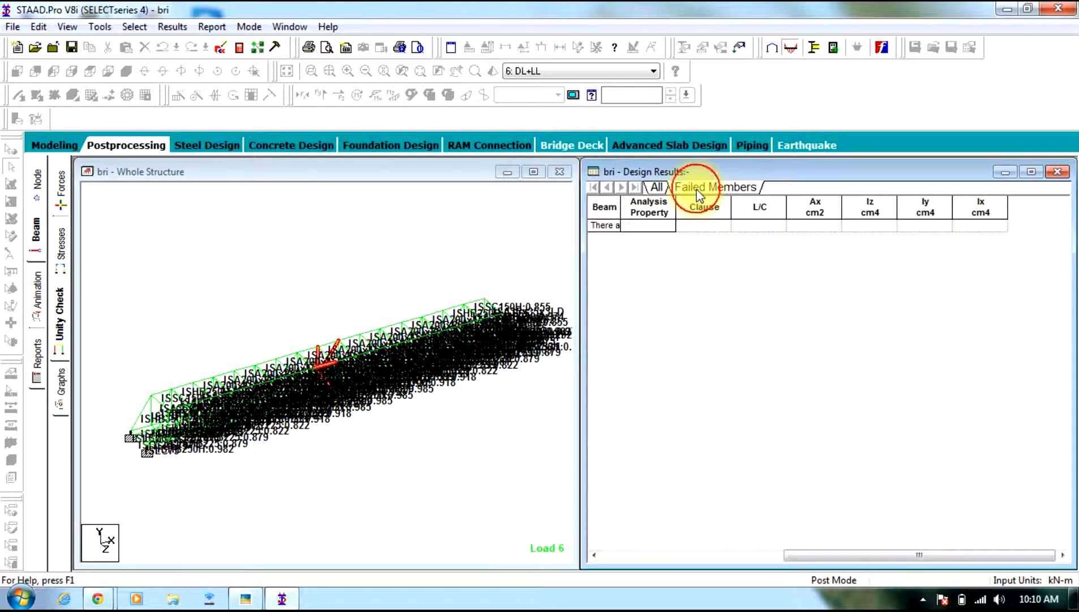
Examine the design results of all members and the beam force graphs of a mid-span member, another truss member and an end diagonal.
left_click(658, 187)
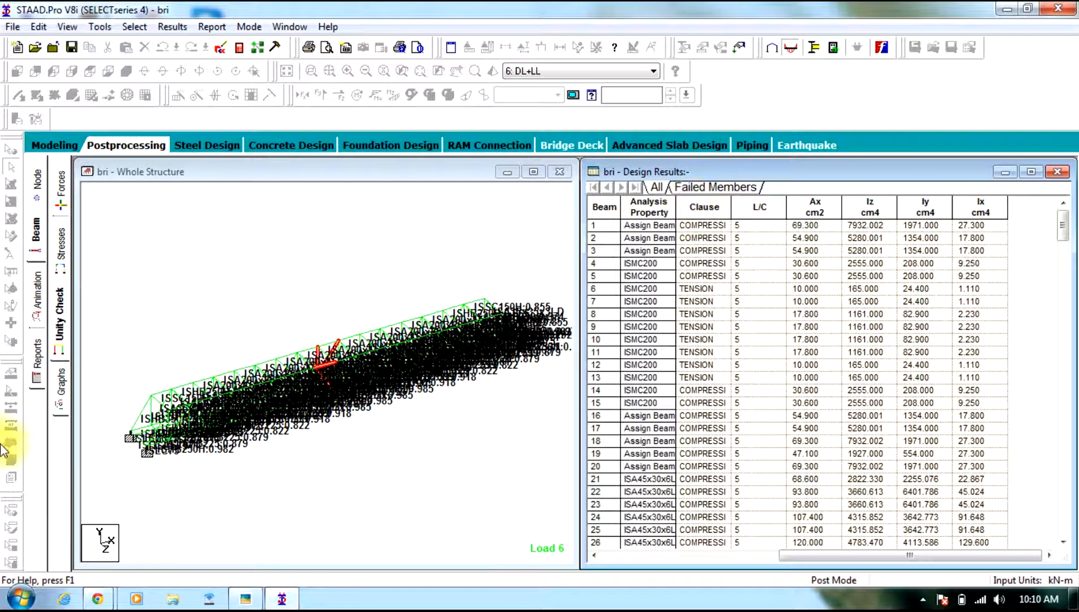
left_click(60, 390)
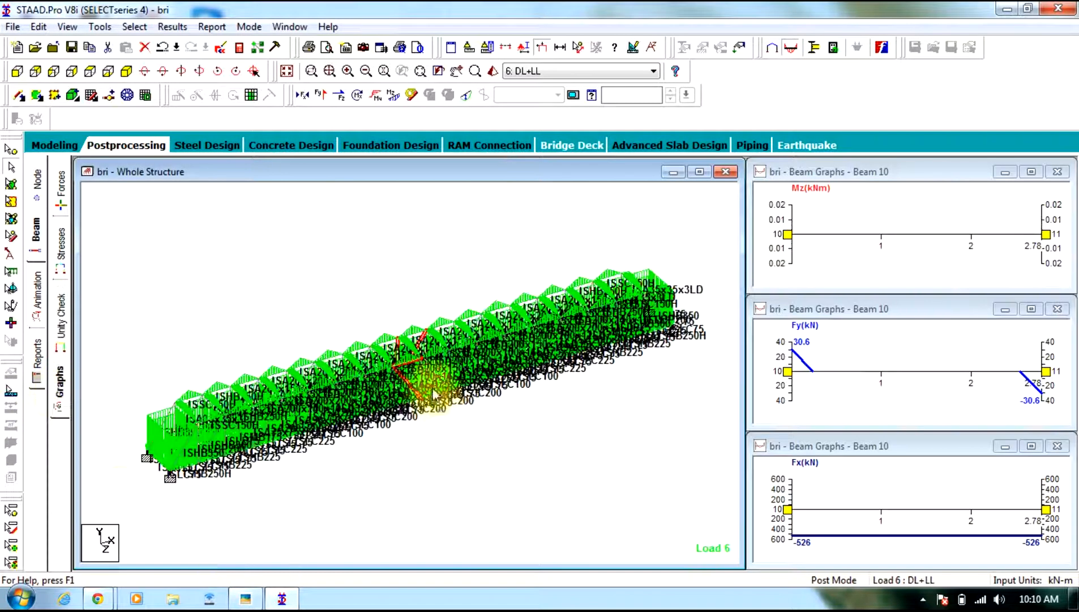
left_click(517, 339)
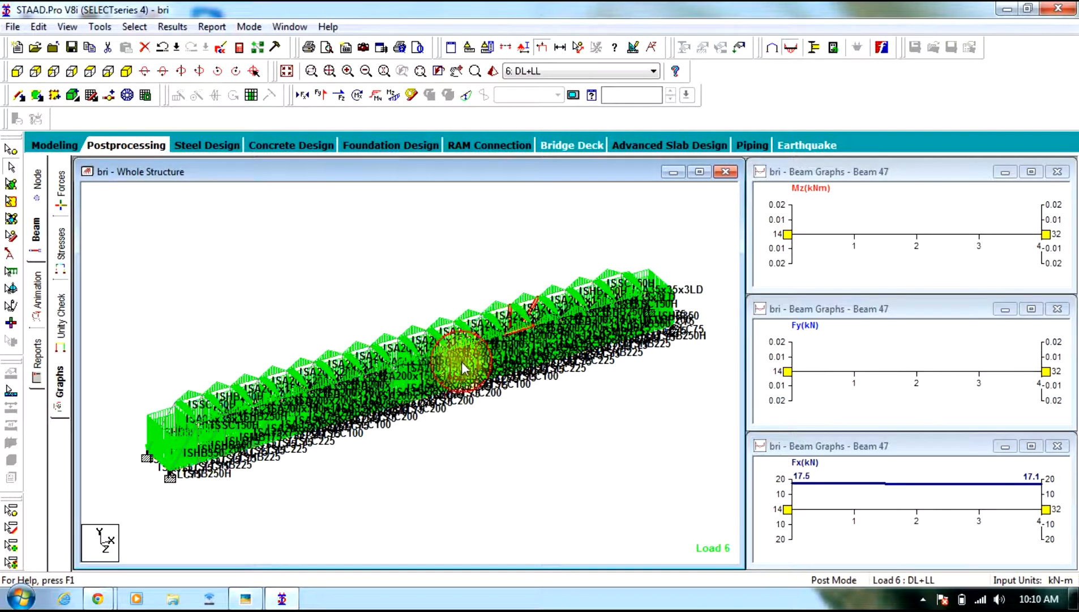
left_click(168, 431)
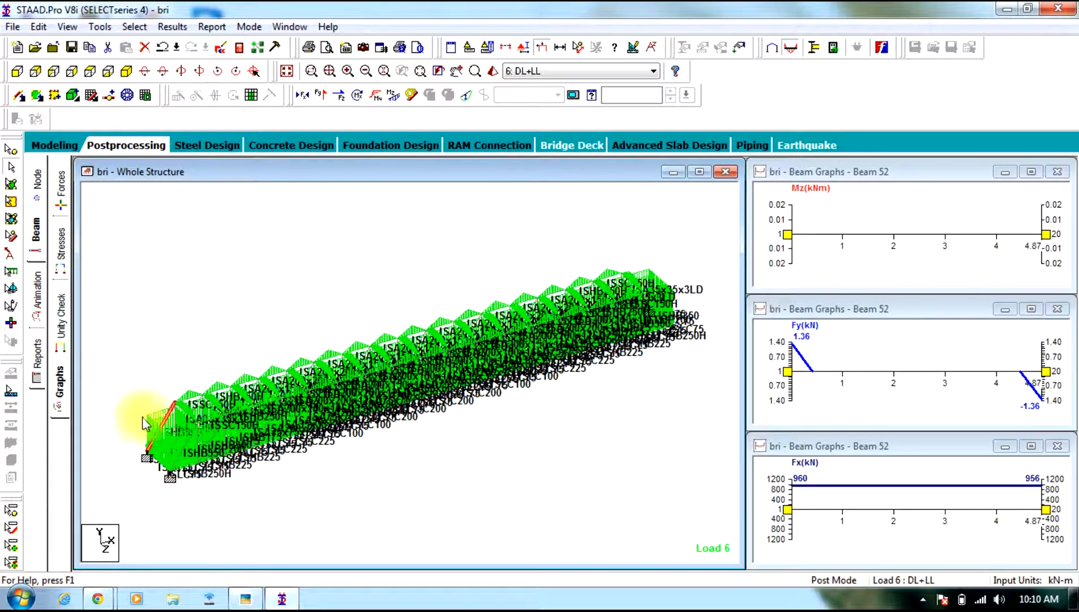
Animate the section displacement of the whole bridge under DL+LL, and open the report setup without changing it.
left_click(37, 294)
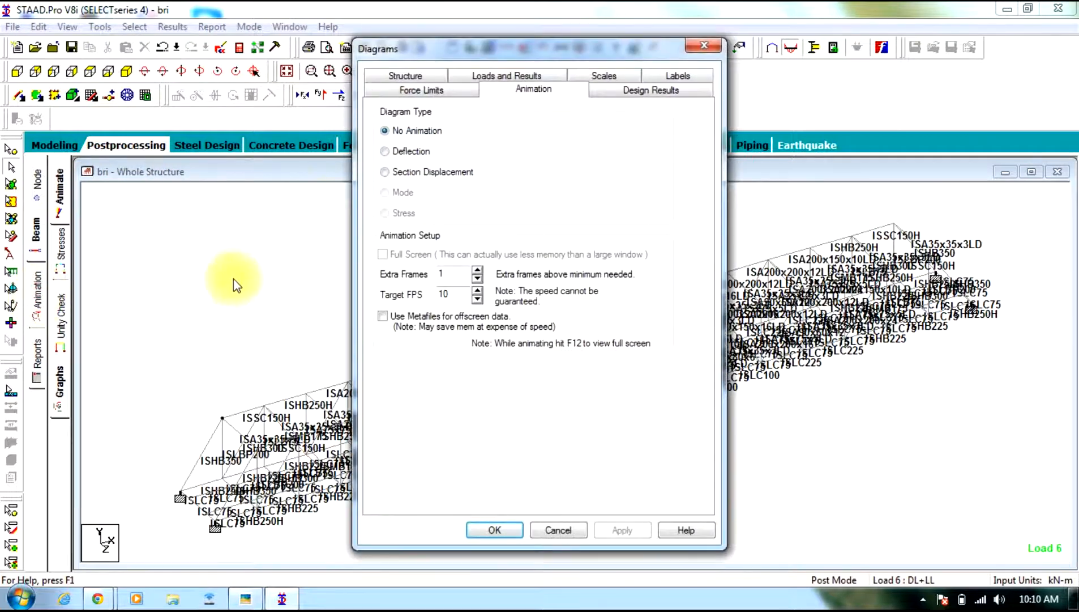
left_click(403, 180)
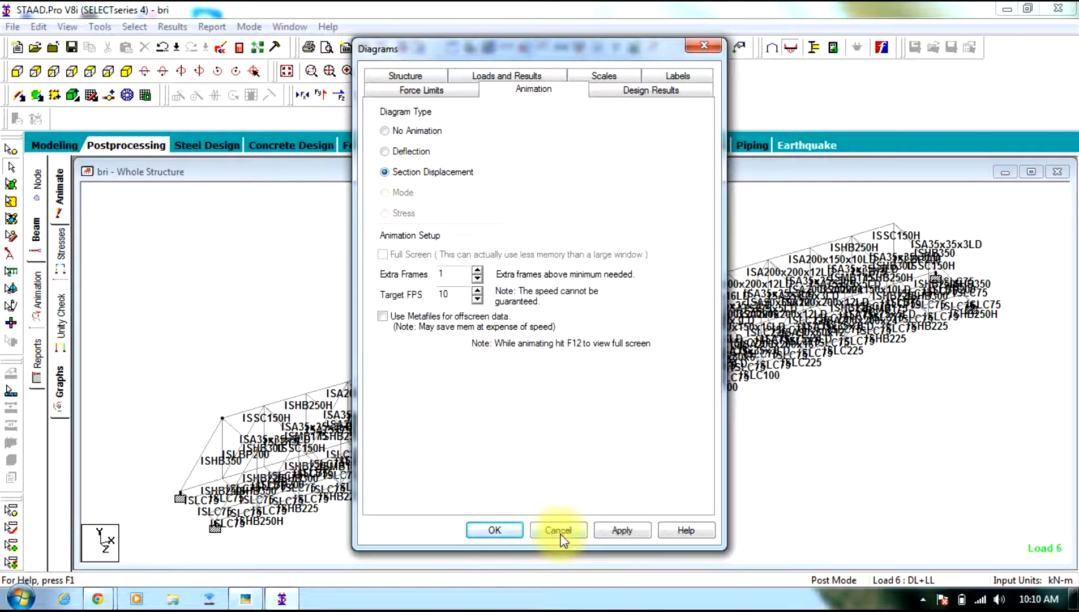
left_click(622, 530)
left_click(486, 530)
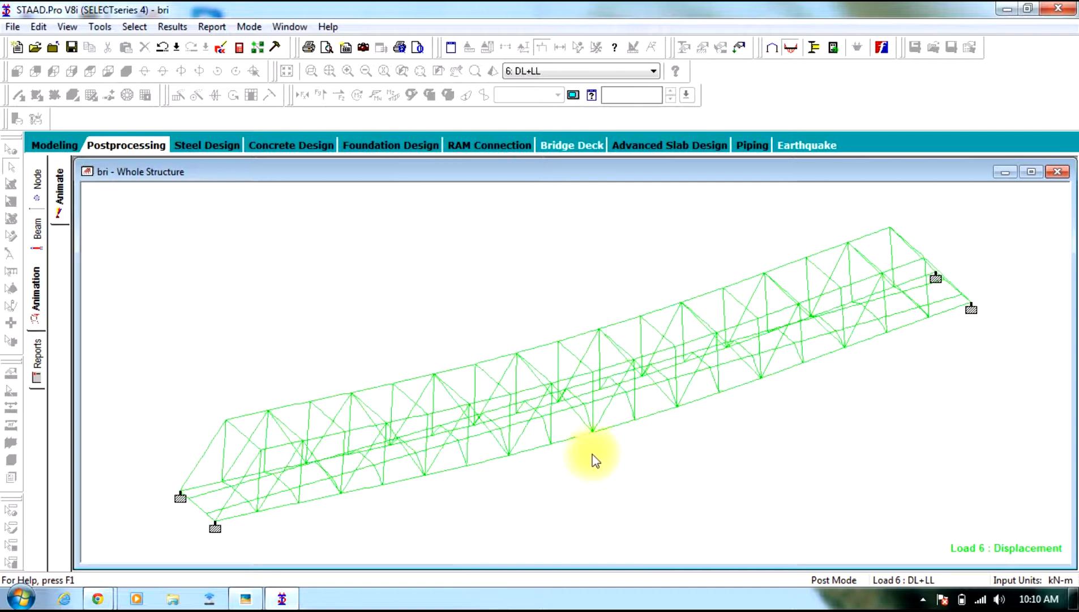
left_click(37, 367)
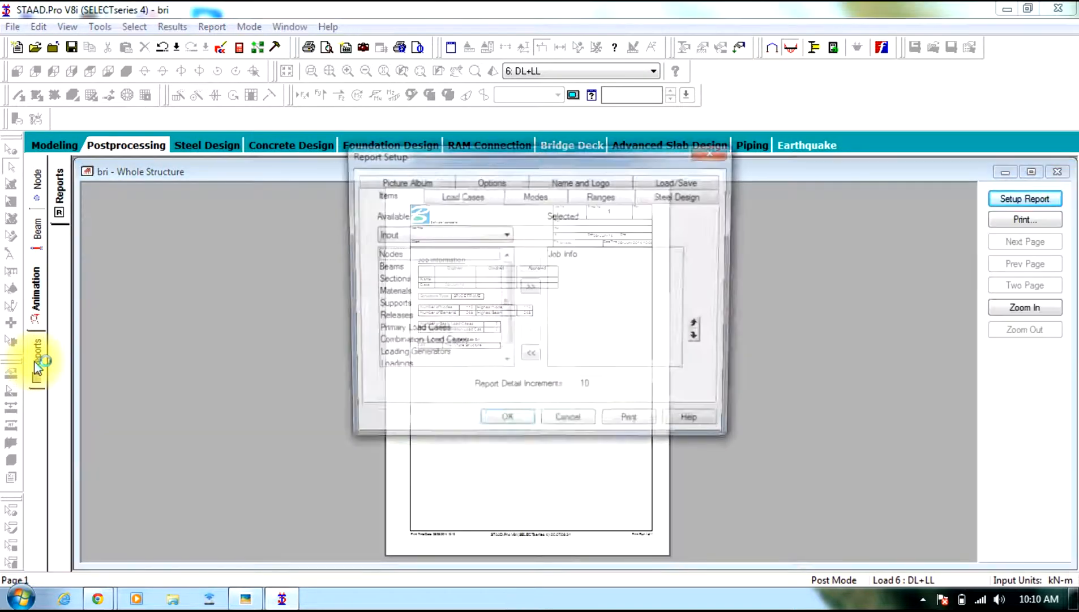
left_click(577, 423)
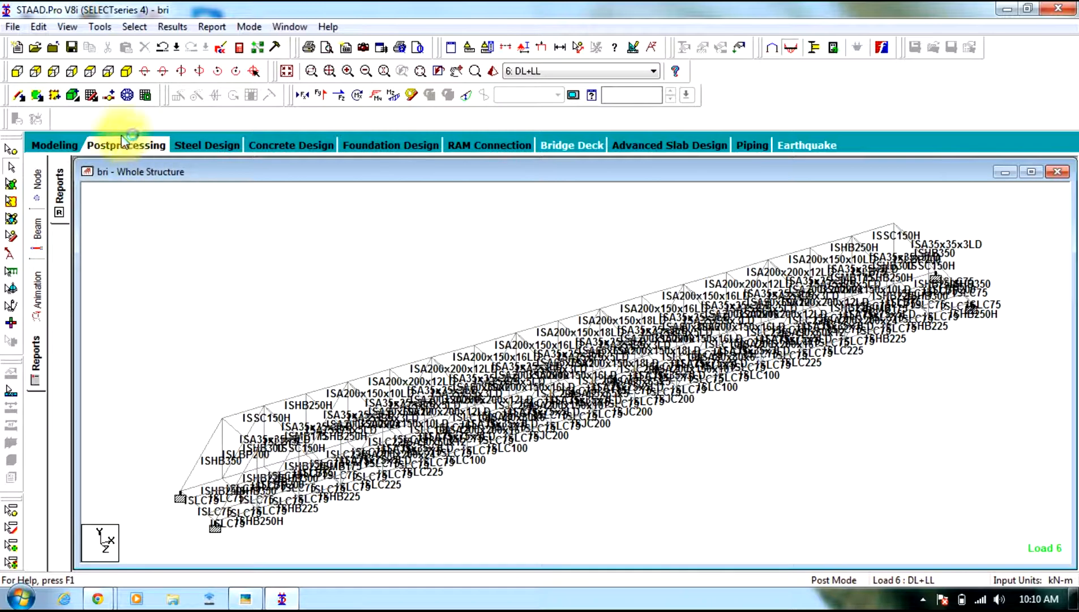
Return to modeling and look at the analysis command definitions without adding one.
left_click(54, 145)
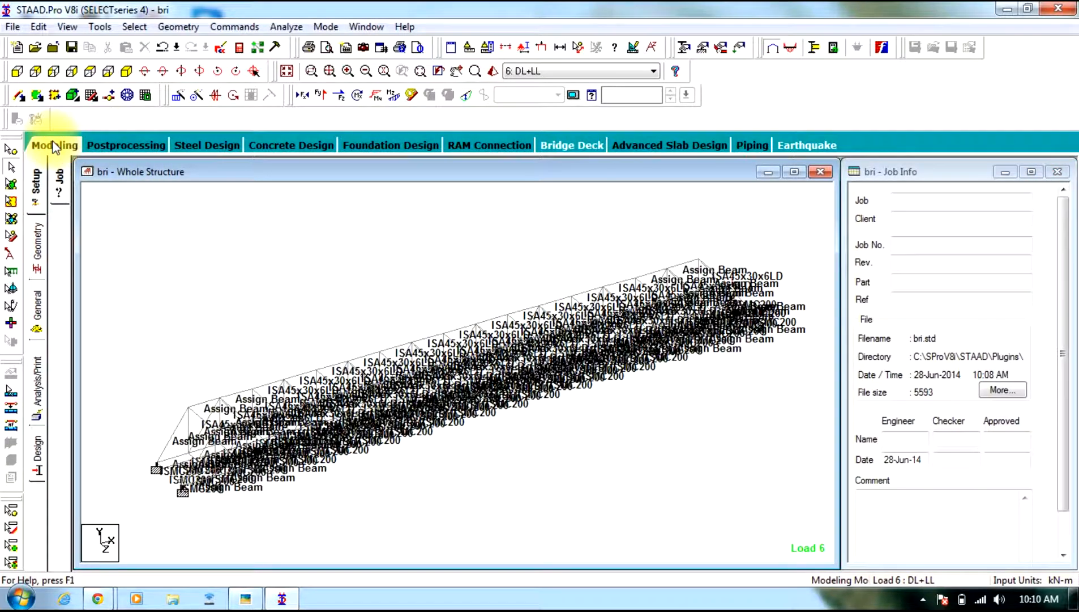
left_click(37, 379)
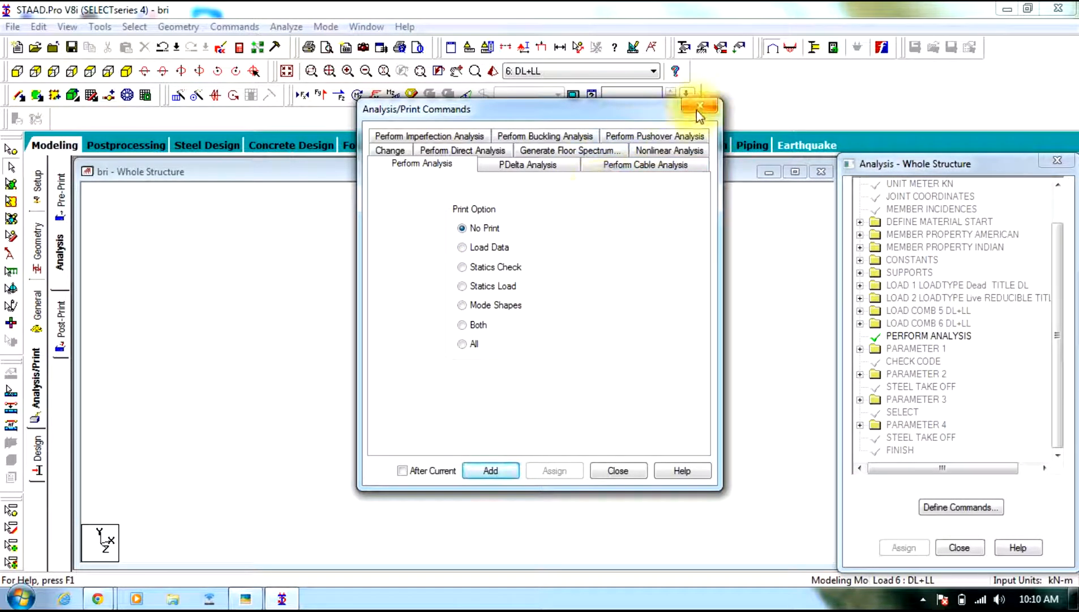
left_click(621, 472)
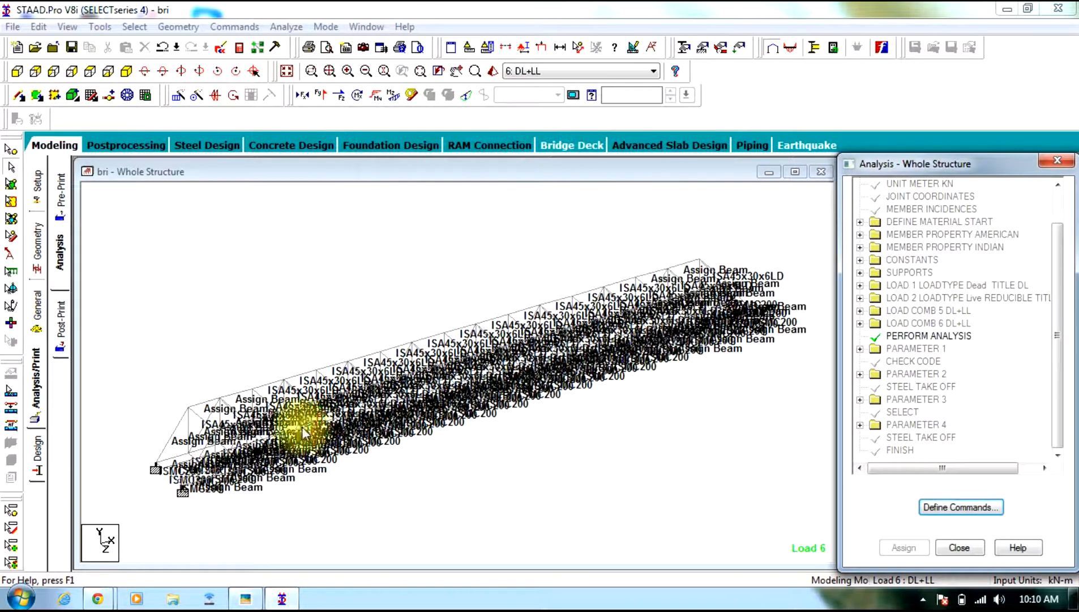
Examine the available post-analysis print commands, including joint displacement, max force, buckling shapes and member stresses, without adding any.
left_click(59, 328)
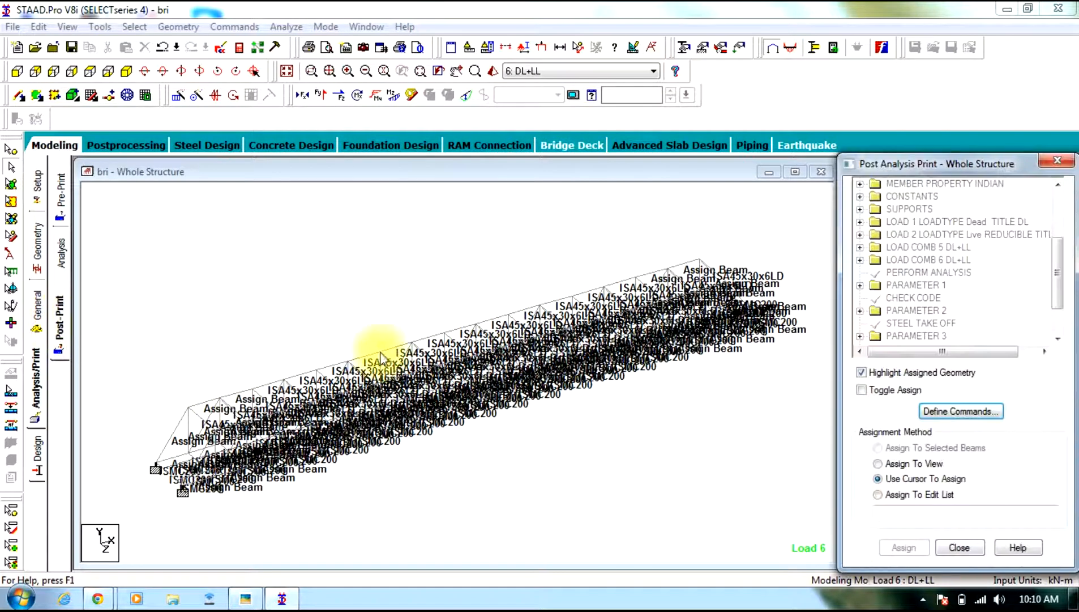
left_click(961, 411)
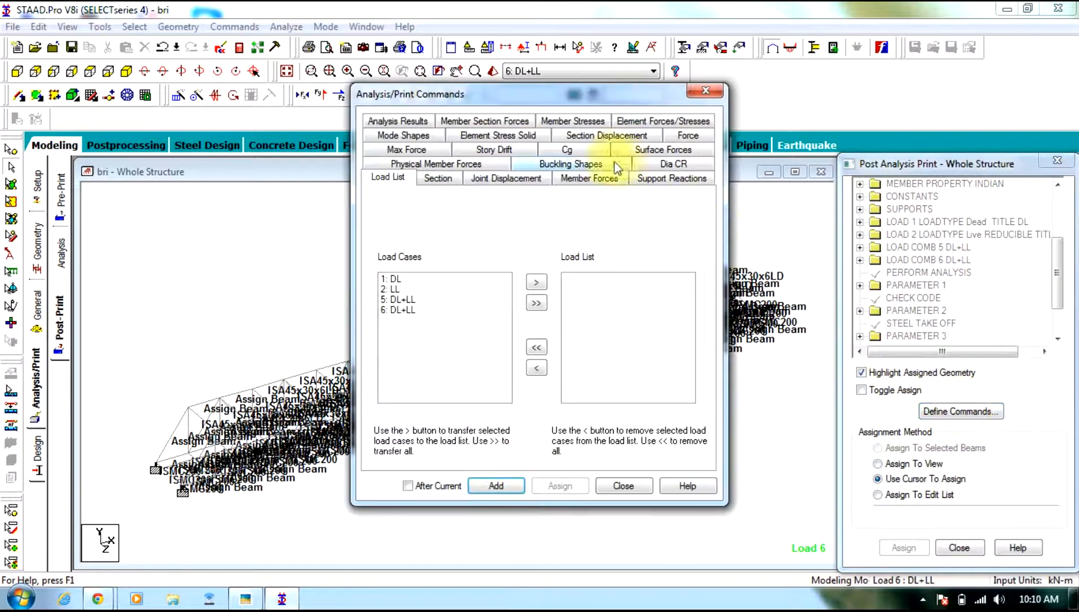
left_click_drag(552, 95, 319, 153)
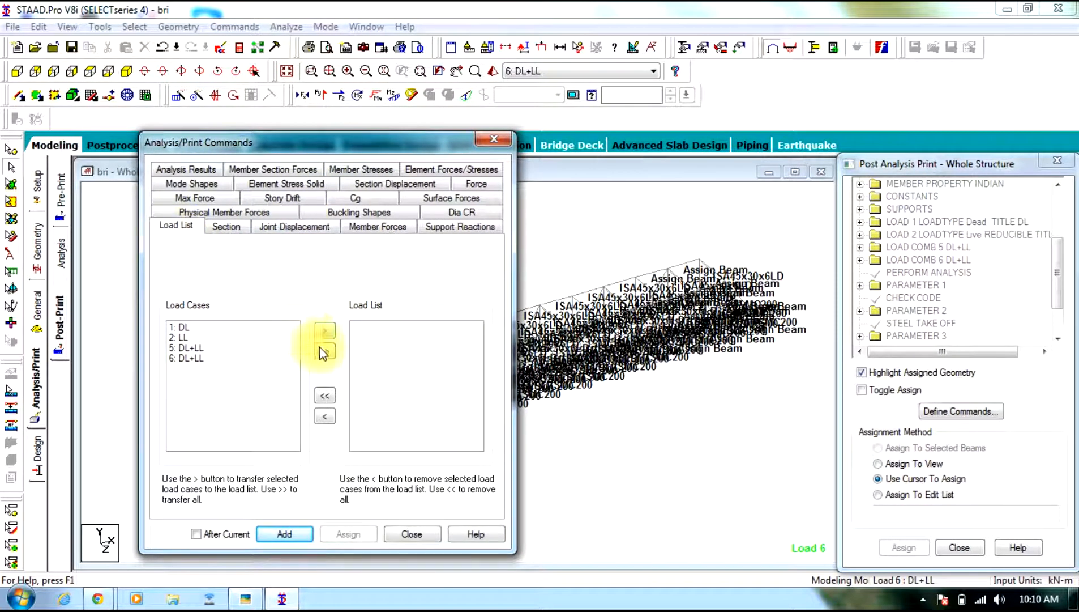
left_click(224, 228)
left_click(300, 228)
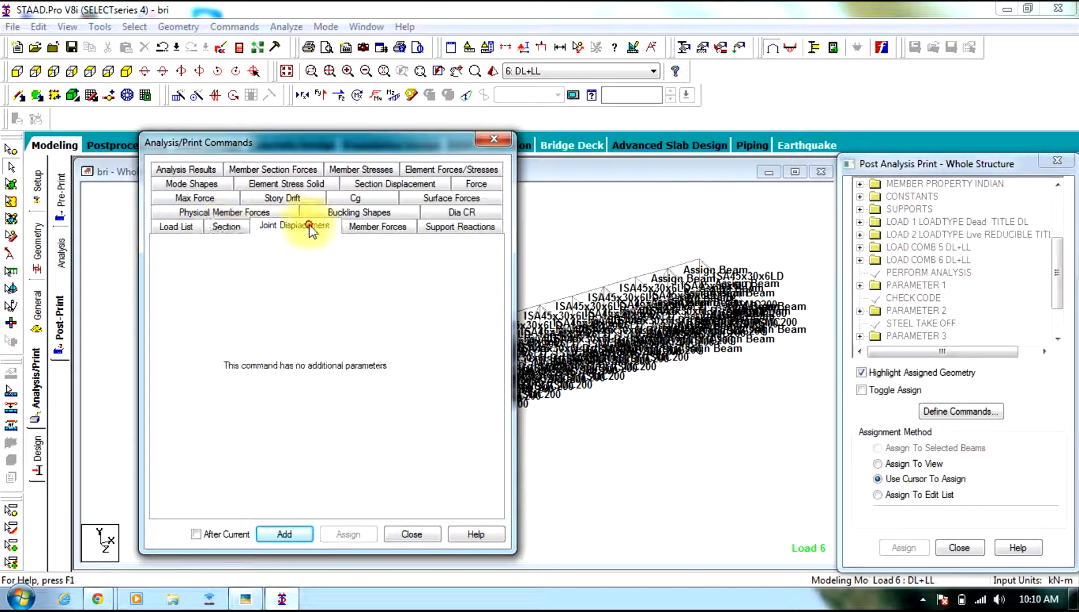
left_click(231, 213)
left_click(195, 198)
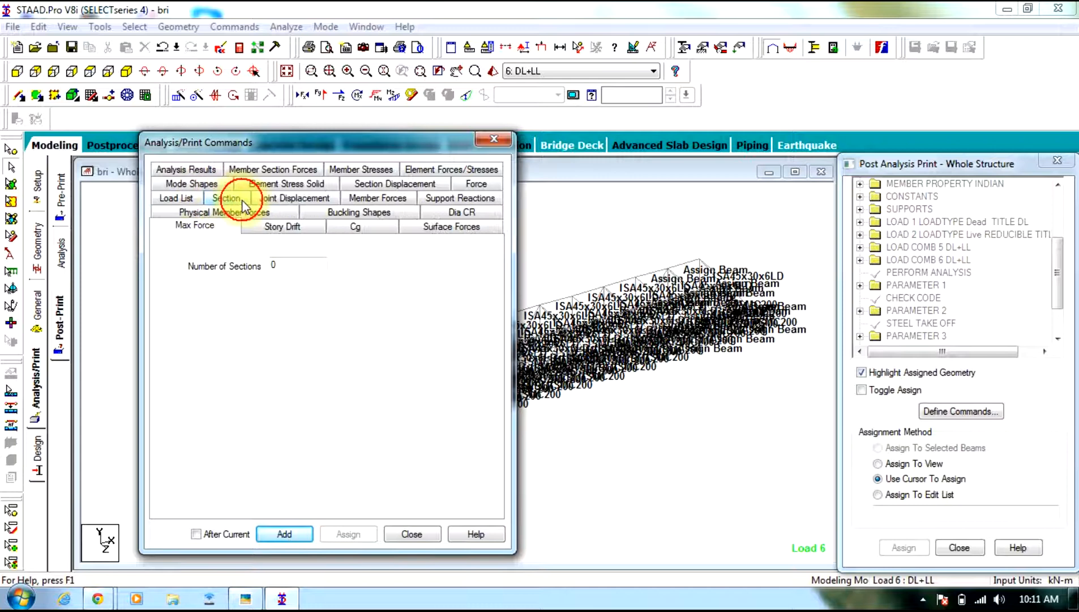
left_click(284, 187)
left_click(353, 198)
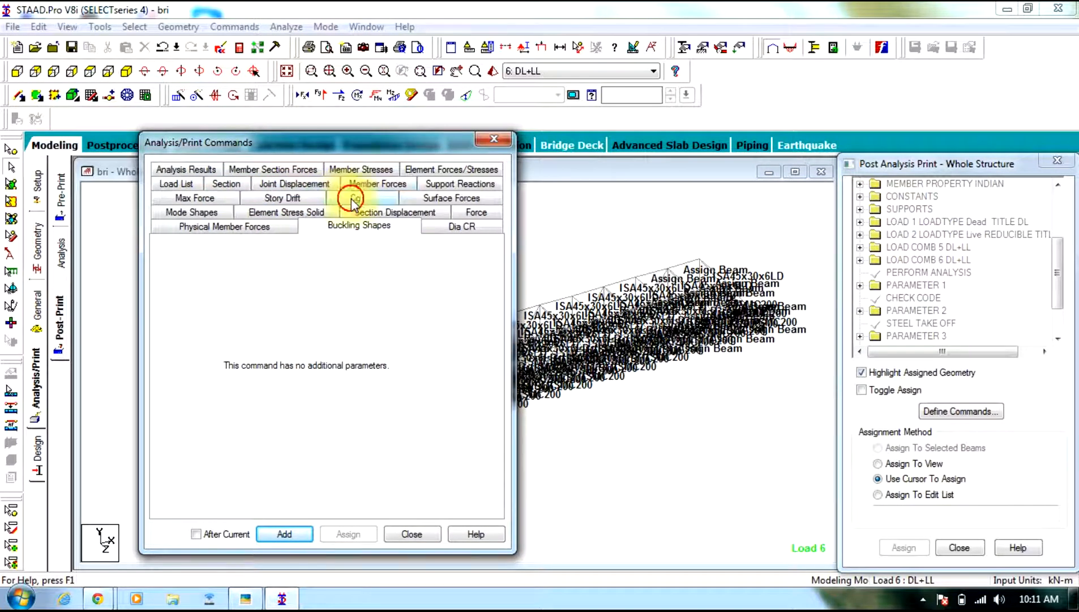
left_click(358, 182)
left_click(357, 170)
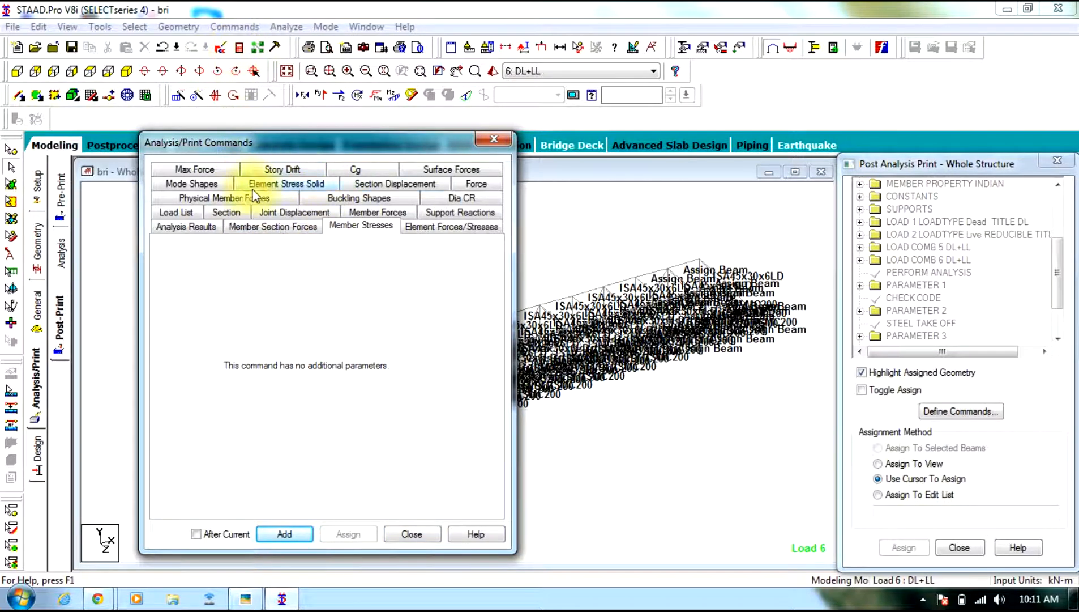
left_click(402, 539)
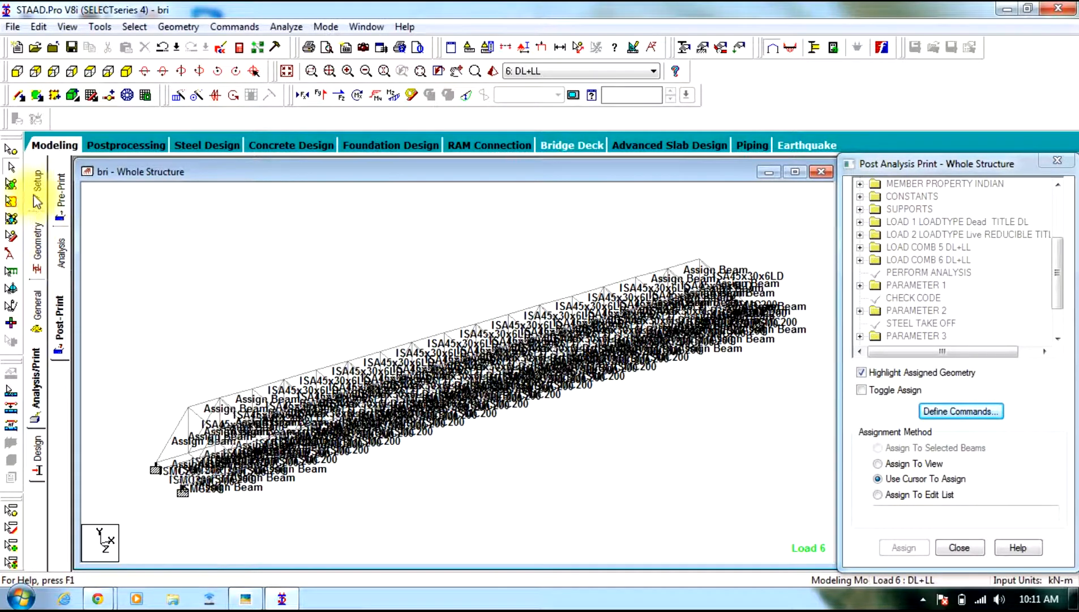
Look at the pre-analysis print commands without adding any, and view the reference photo IMG_0416.JPG in Picasa Photo Viewer before returning to the model.
left_click(61, 191)
left_click(962, 411)
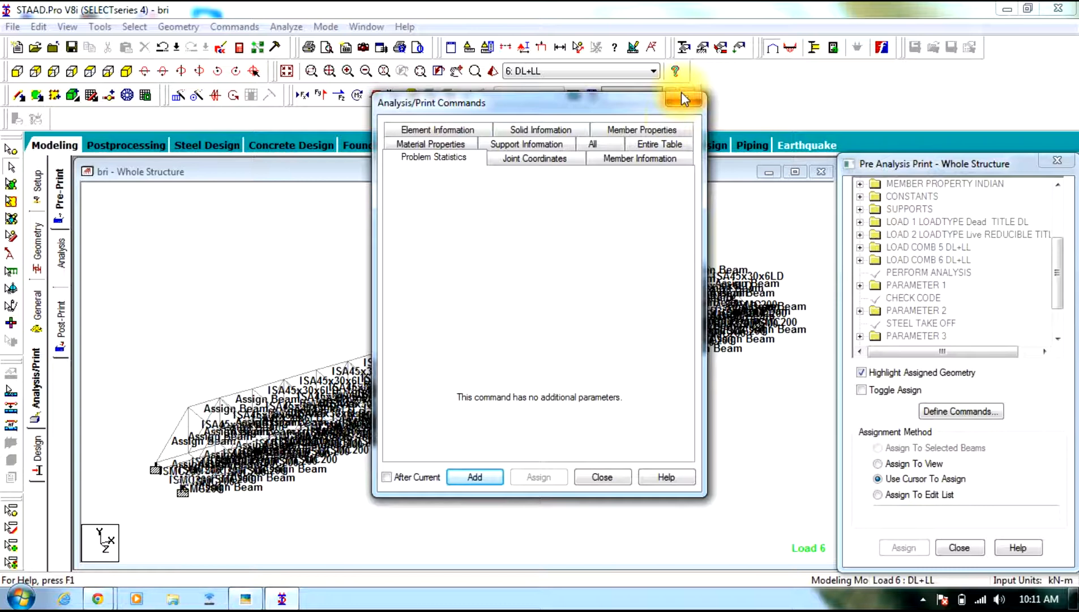
left_click(683, 100)
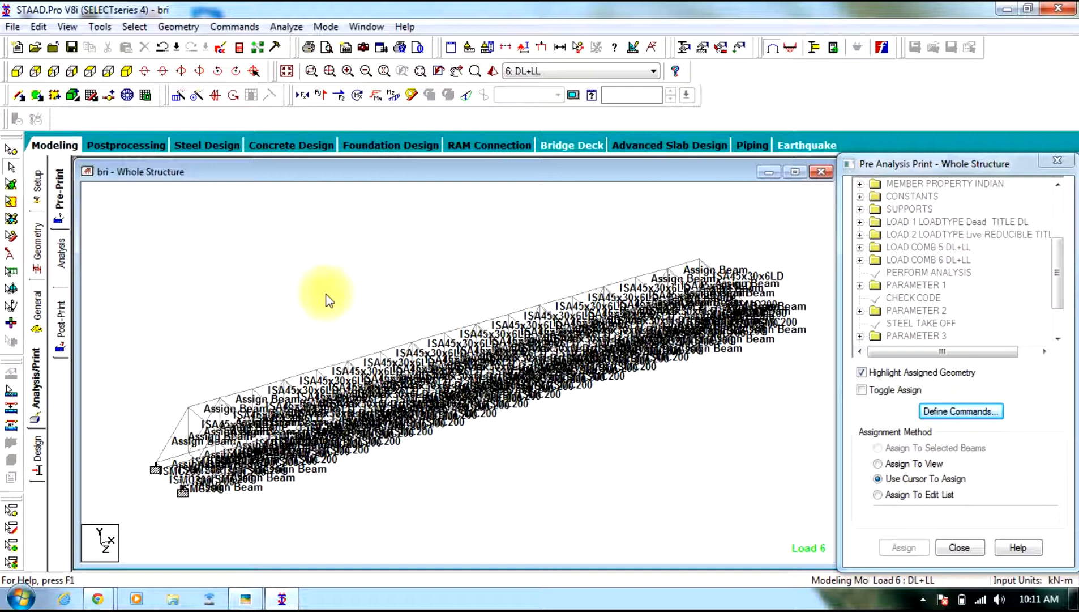
left_click(244, 596)
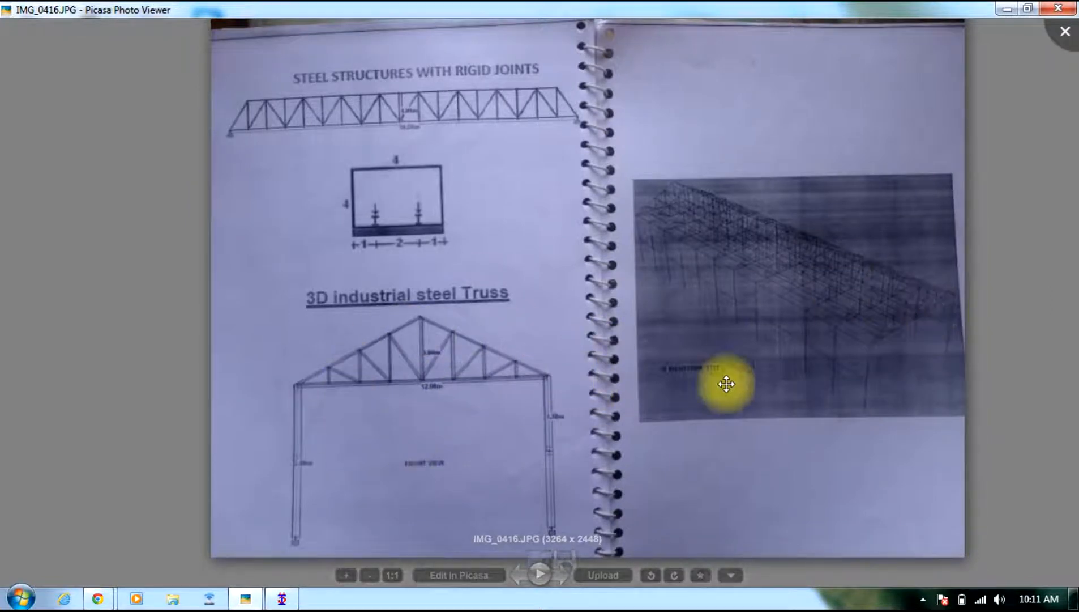
left_click(1000, 7)
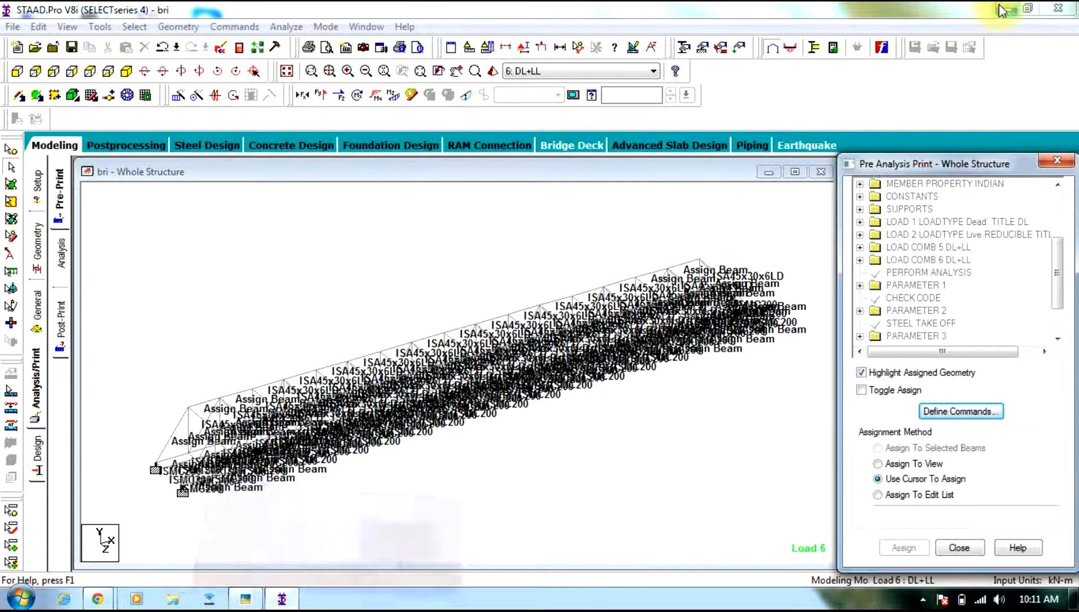